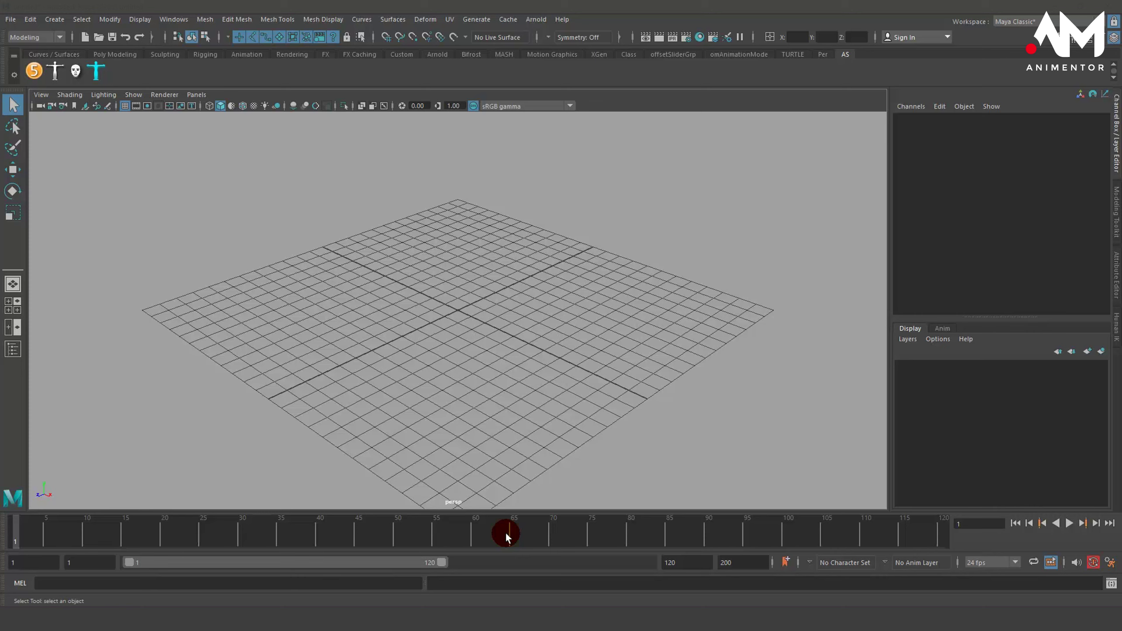
Create a polygon cube near the grid's centre, about 2.5 wide, 2.4 high and 2.5 deep
{"action": "left_click", "coordinate": [114, 53]}
{"action": "left_click", "coordinate": [55, 71]}
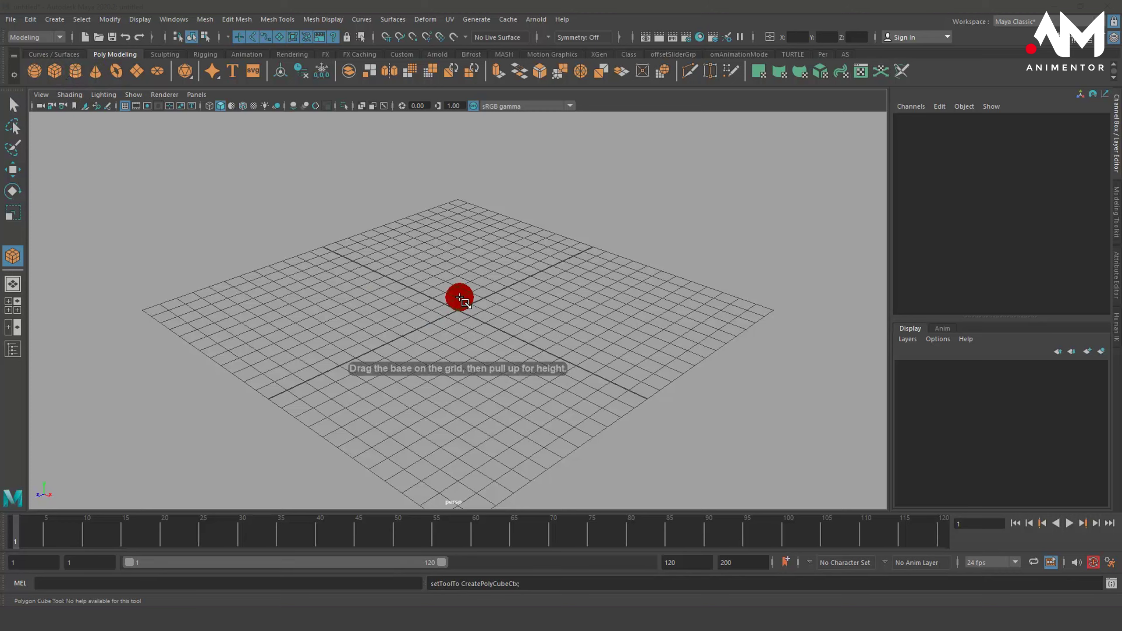
{"action": "left_click_drag", "start_coordinate": [458, 296], "coordinate": [457, 328]}
{"action": "left_click_drag", "start_coordinate": [455, 286], "coordinate": [457, 266]}
{"action": "left_click", "coordinate": [515, 300]}
{"action": "left_click_drag", "start_coordinate": [459, 332], "coordinate": [527, 329], "text": "alt"}
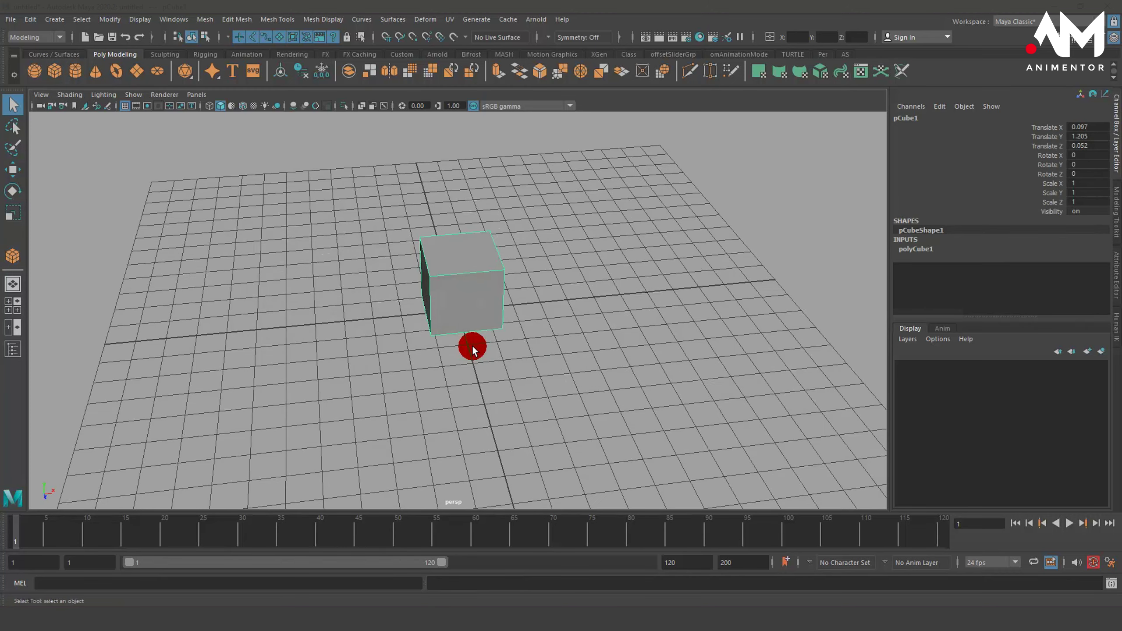
Move the cube along the X axis to about -10.6, near the edge of the grid
{"action": "key", "text": "w"}
{"action": "left_click_drag", "start_coordinate": [508, 273], "coordinate": [198, 305]}
{"action": "left_click_drag", "start_coordinate": [268, 363], "coordinate": [273, 245], "text": "alt"}
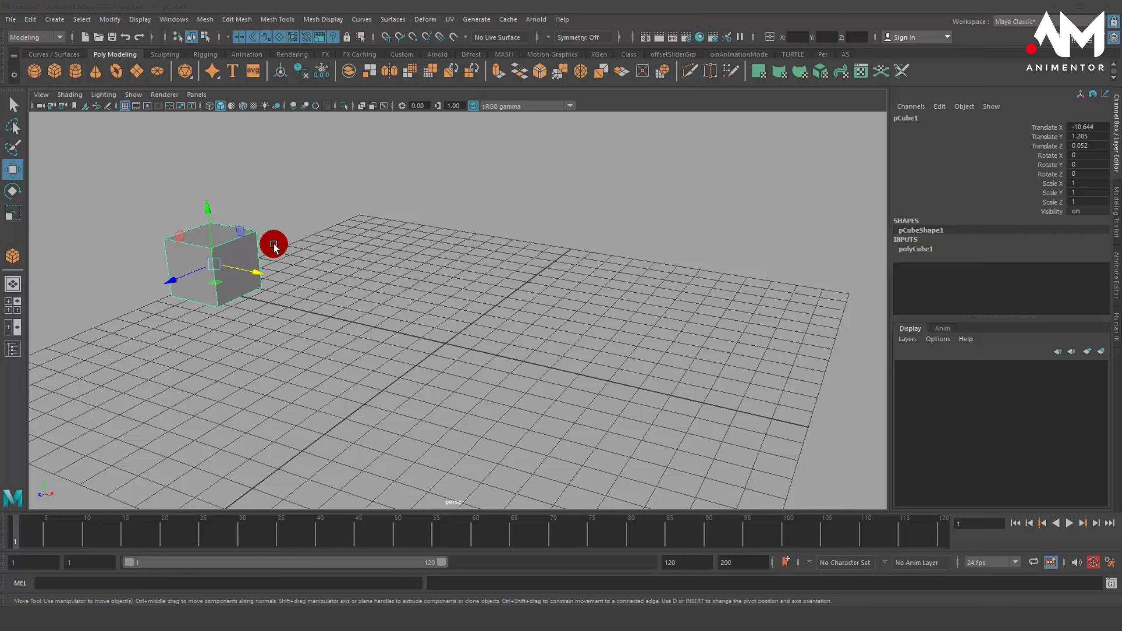
Shift the cube along X to about -9.4, key all its attributes at frame 1 and expand its polyCube1 inputs
{"action": "left_click_drag", "start_coordinate": [252, 270], "coordinate": [259, 344]}
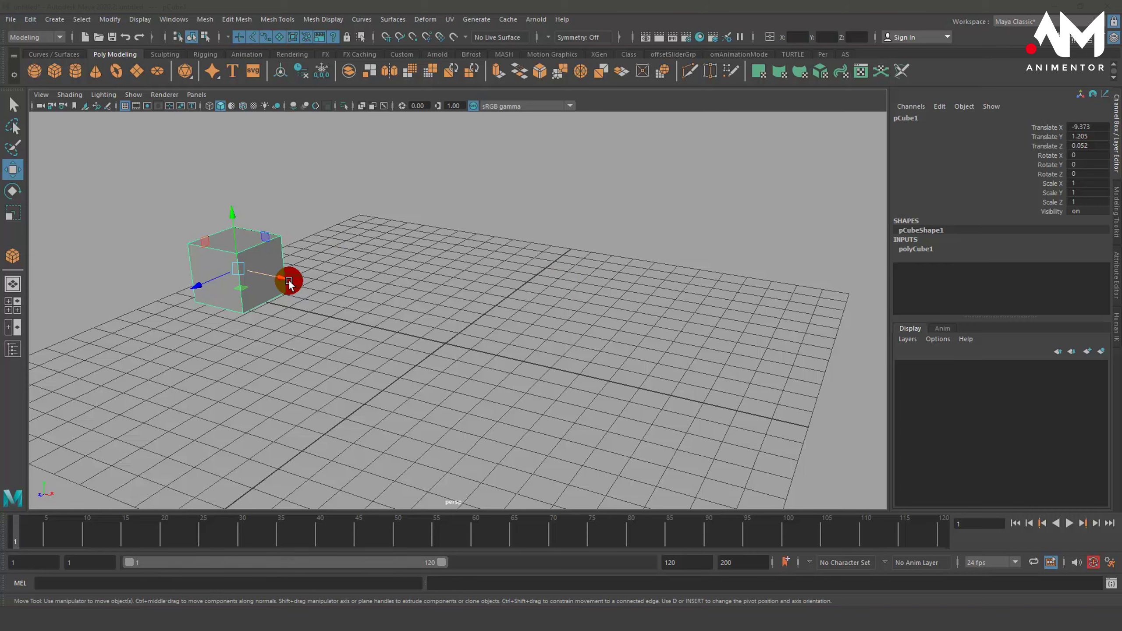
{"action": "key", "text": "s"}
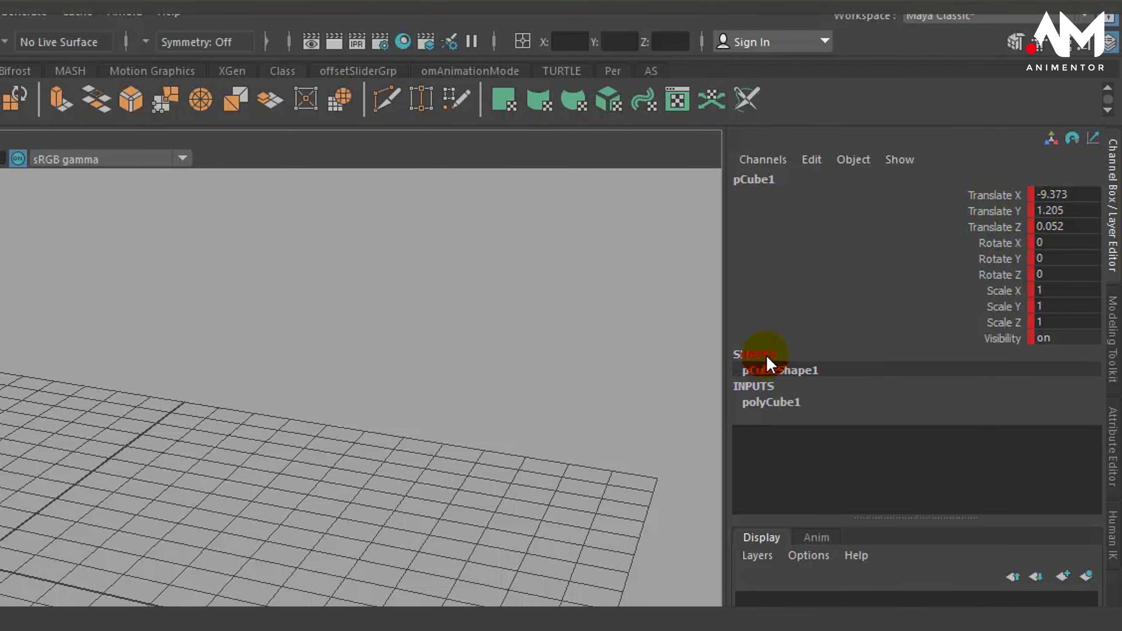
{"action": "left_click", "coordinate": [766, 415]}
{"action": "left_click_drag", "start_coordinate": [1099, 378], "coordinate": [1096, 338]}
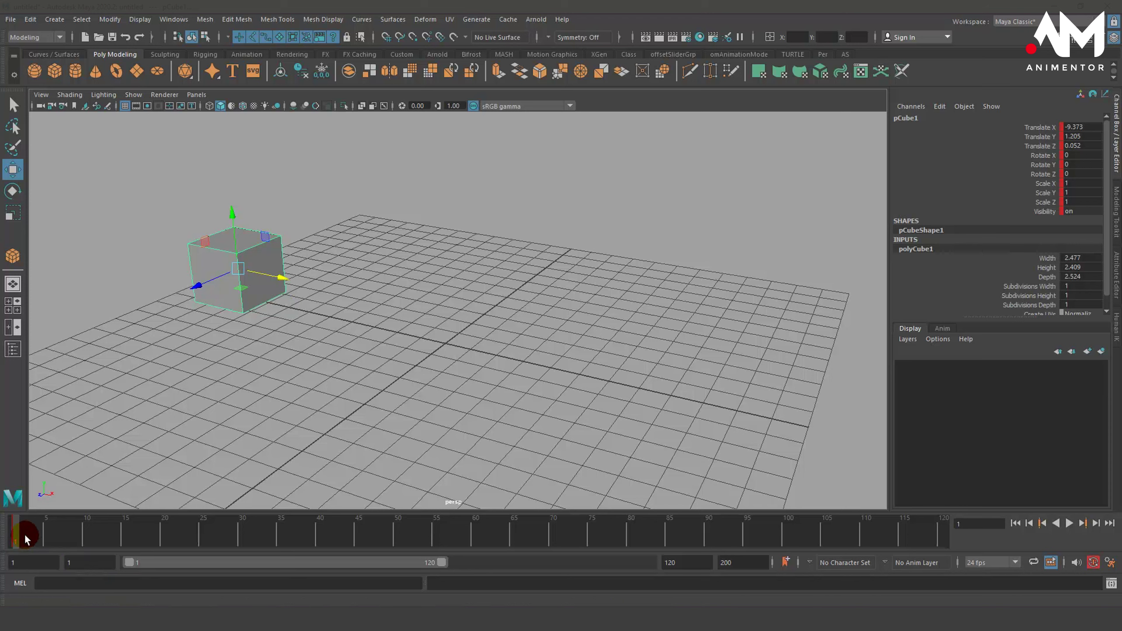
Move the cube along X to about 8.4 at frame 48, key all its attributes and scrub back to frame 1
{"action": "left_click_drag", "start_coordinate": [18, 535], "coordinate": [324, 533]}
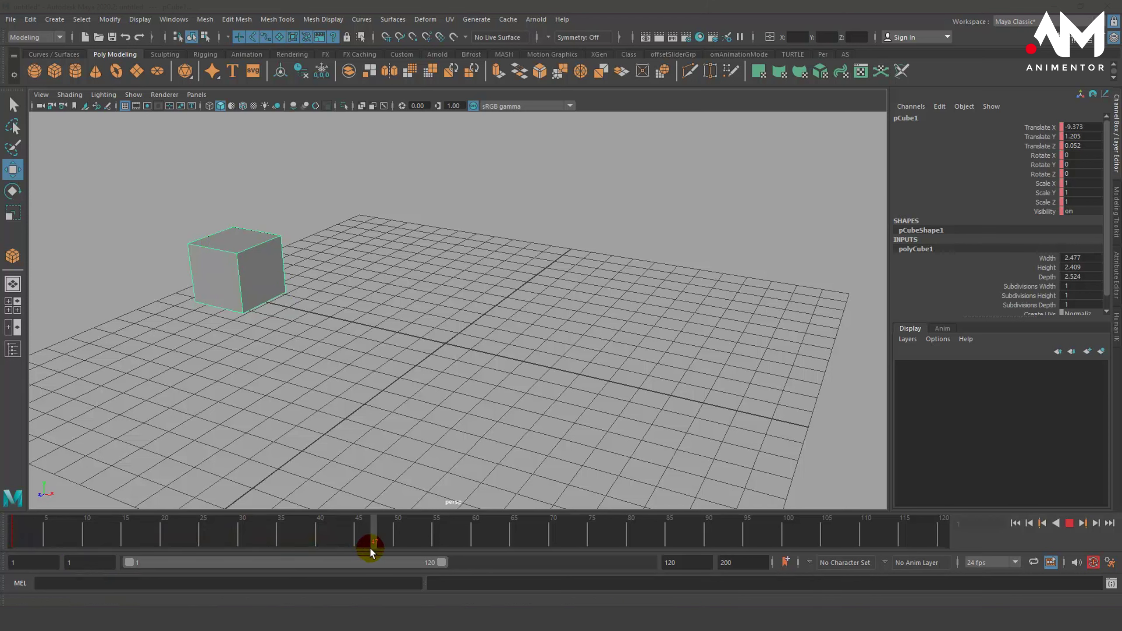
{"action": "left_click_drag", "start_coordinate": [379, 550], "coordinate": [380, 552]}
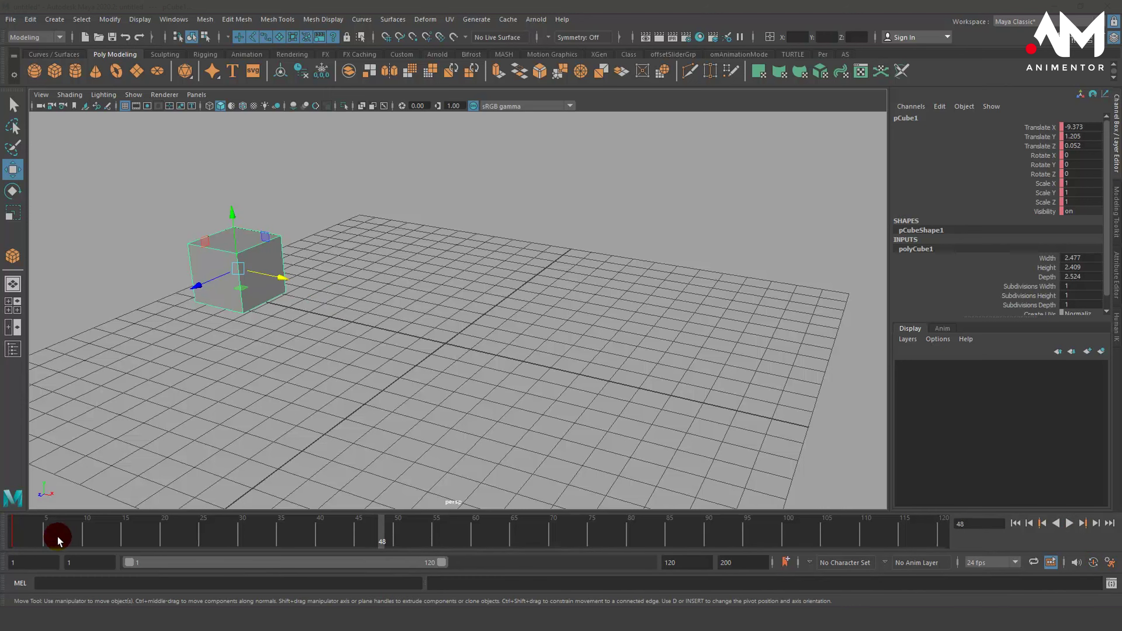
{"action": "left_click_drag", "start_coordinate": [282, 278], "coordinate": [760, 378]}
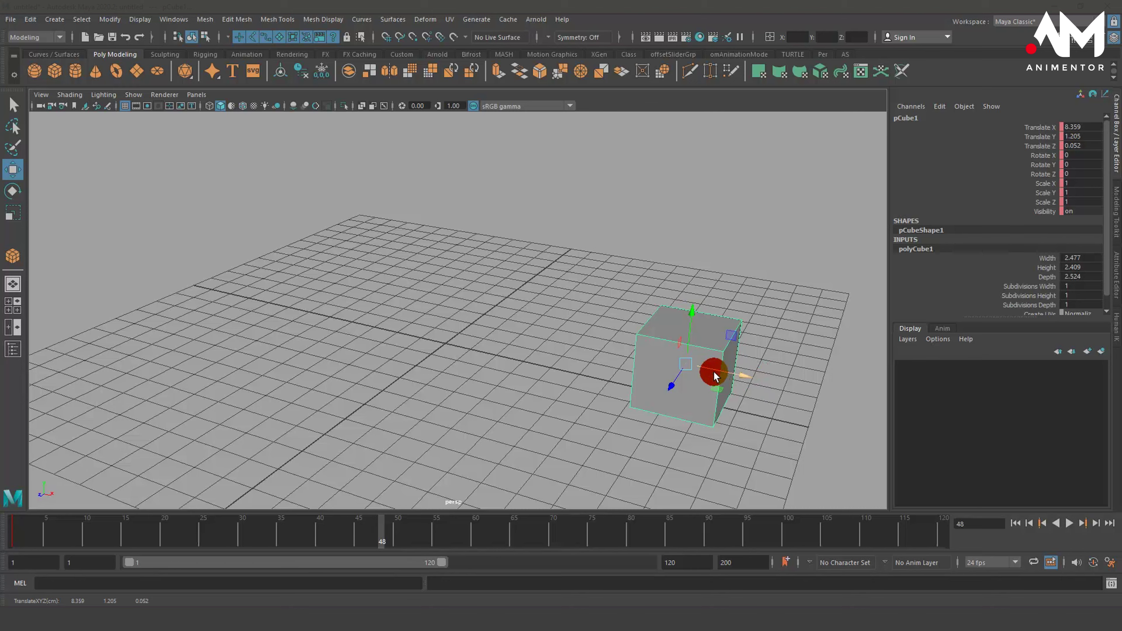
{"action": "key", "text": "s"}
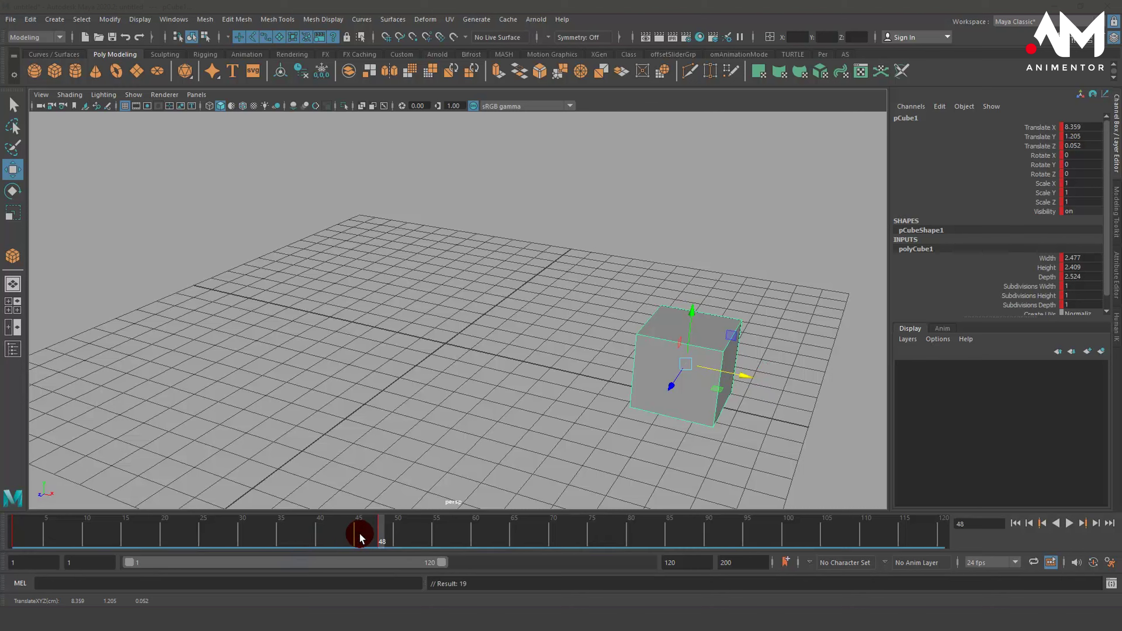
{"action": "left_click_drag", "start_coordinate": [384, 530], "coordinate": [5, 557]}
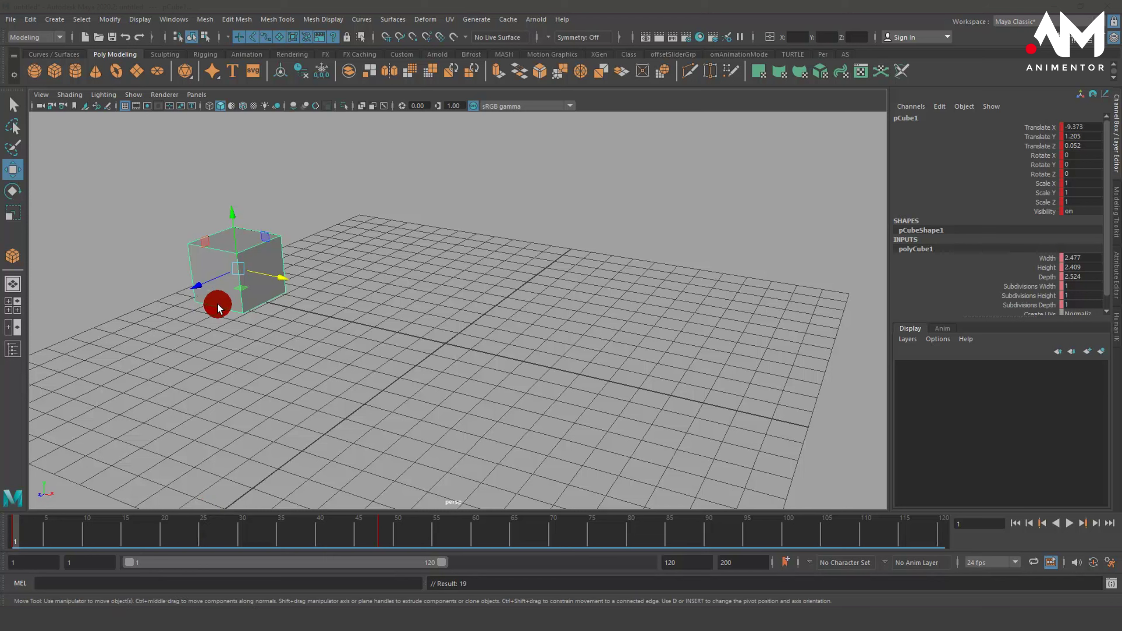
Undo the cube's move to the far side and remove its keyframes at frames 48 and 1
{"action": "left_click", "coordinate": [386, 530]}
{"action": "key", "text": "ctrl+z"}
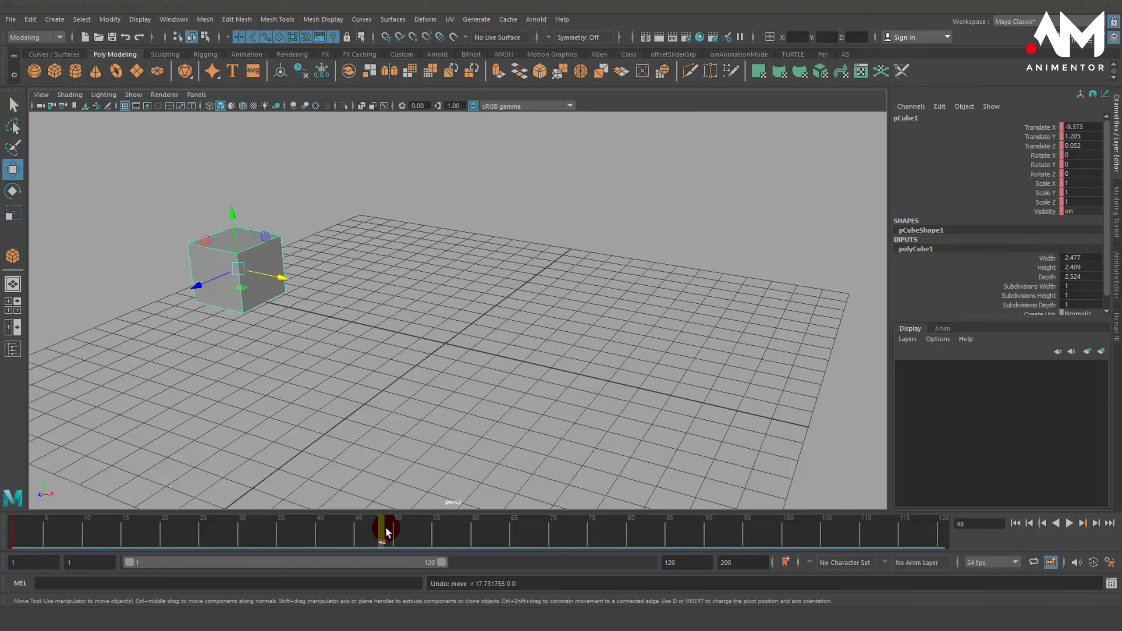
{"action": "key", "text": "ctrl+z"}
{"action": "key", "text": "ctrl+z"}
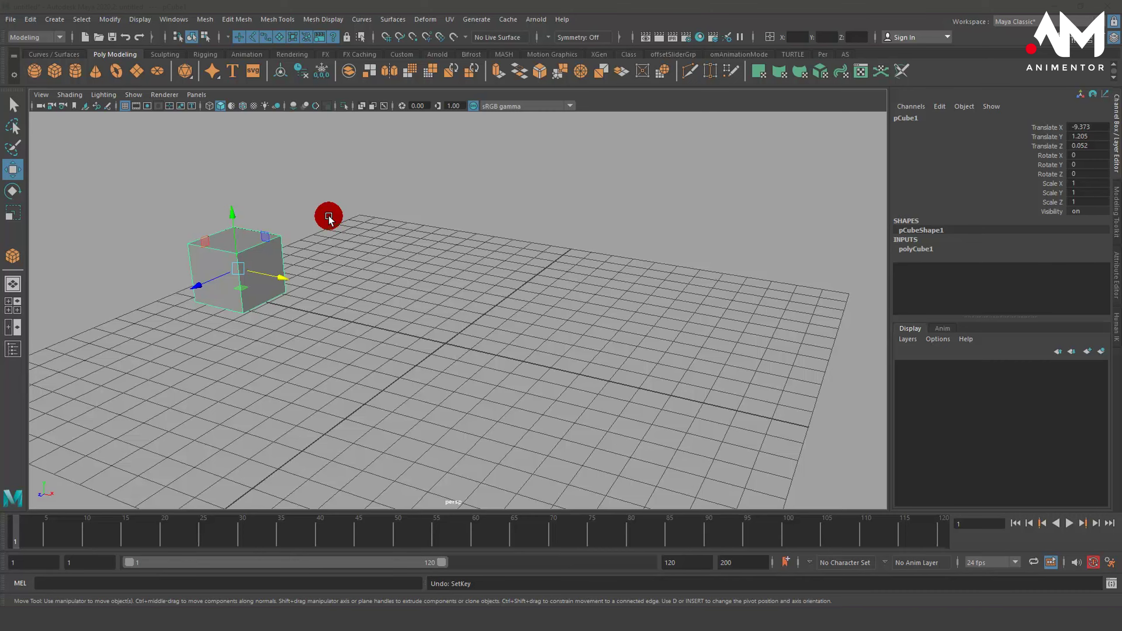
Key only the cube's translation attributes at frame 1, and key its move along X to about 8.1 at frame 48
{"action": "key", "text": "shift+w"}
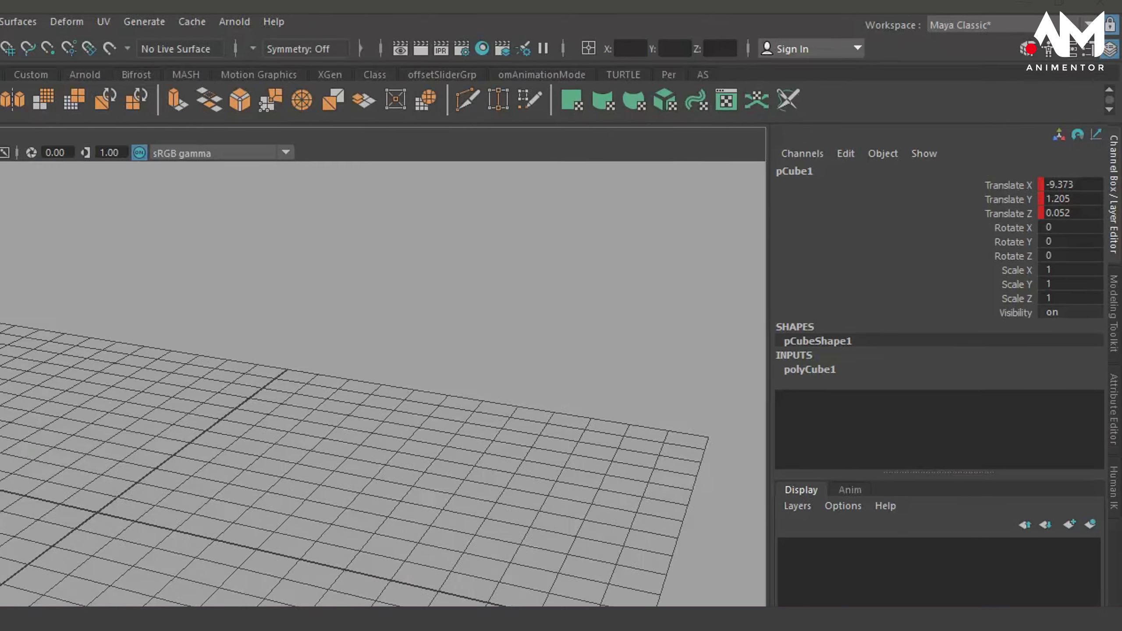
{"action": "left_click_drag", "start_coordinate": [177, 560], "coordinate": [381, 556]}
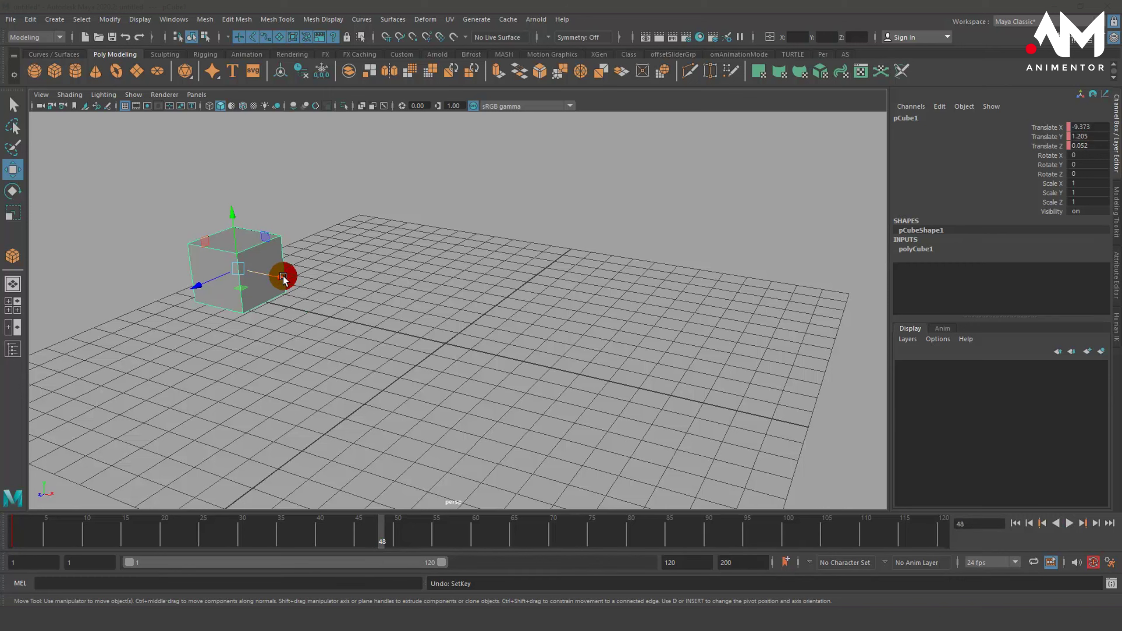
{"action": "left_click_drag", "start_coordinate": [282, 278], "coordinate": [759, 364]}
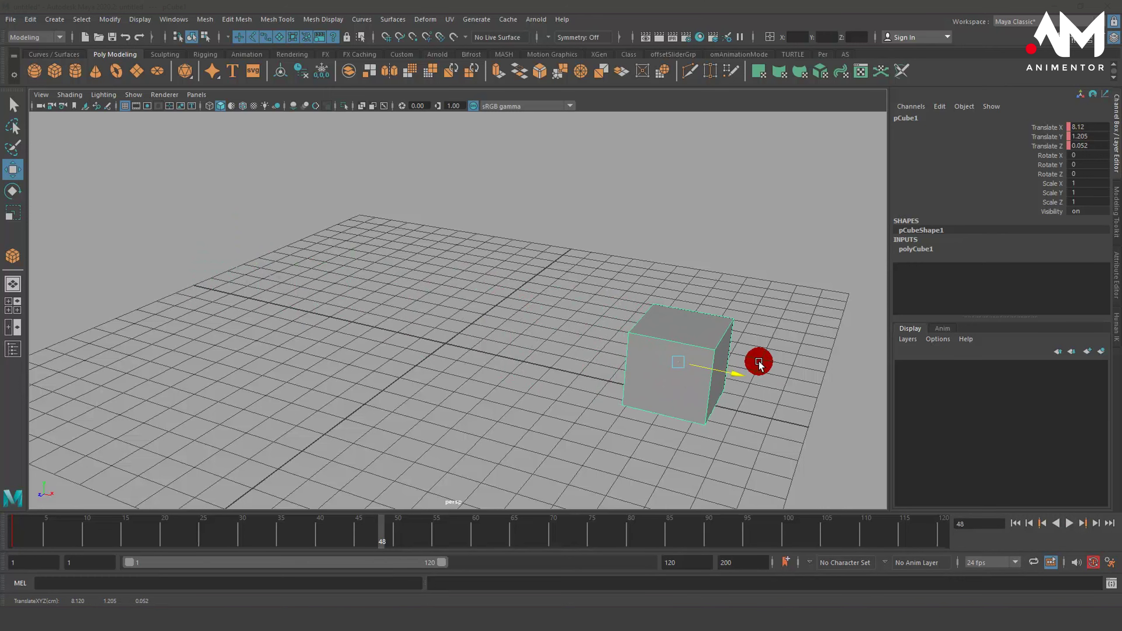
{"action": "key", "text": "s"}
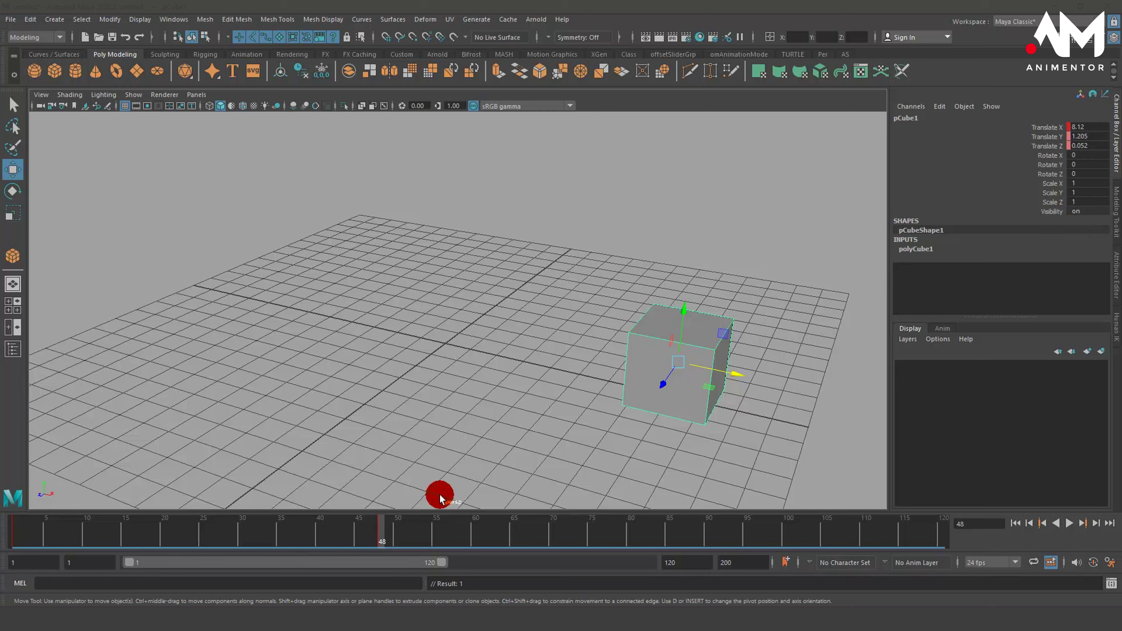
{"action": "mouse_move", "coordinate": [384, 533]}
{"action": "left_mouse_down"}
{"action": "mouse_move", "coordinate": [20, 537]}
{"action": "mouse_move", "coordinate": [388, 554]}
{"action": "left_mouse_up"}
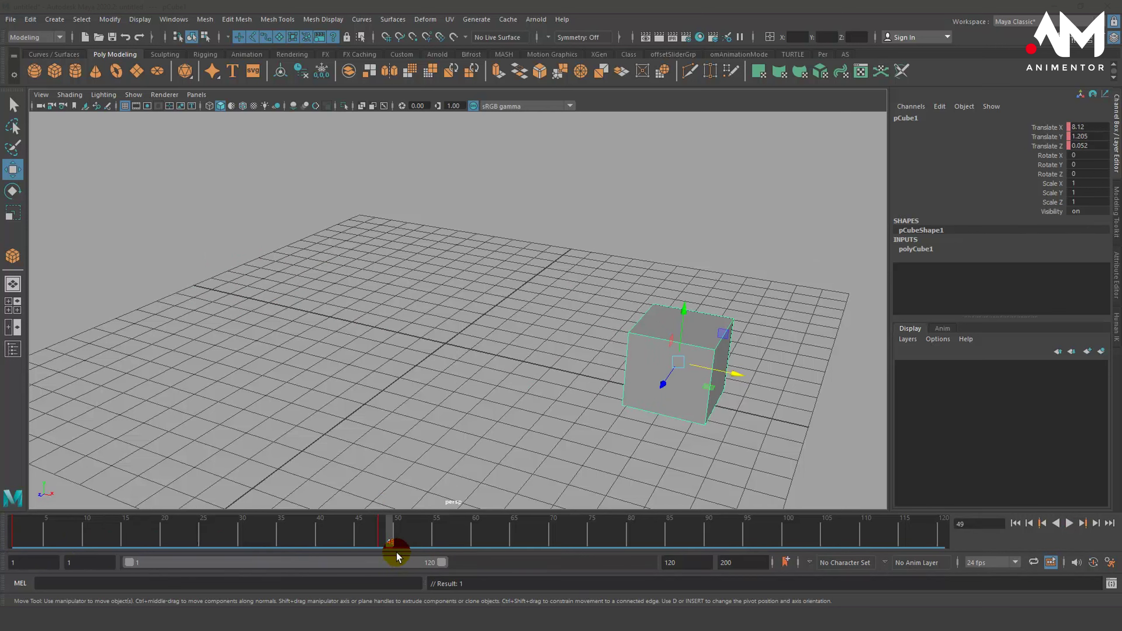
Undo the translation animation, including the translation keys at frame 1
{"action": "key", "text": "ctrl+z"}
{"action": "key", "text": "ctrl+z"}
{"action": "key", "text": "ctrl+z"}
{"action": "key", "text": "ctrl+z"}
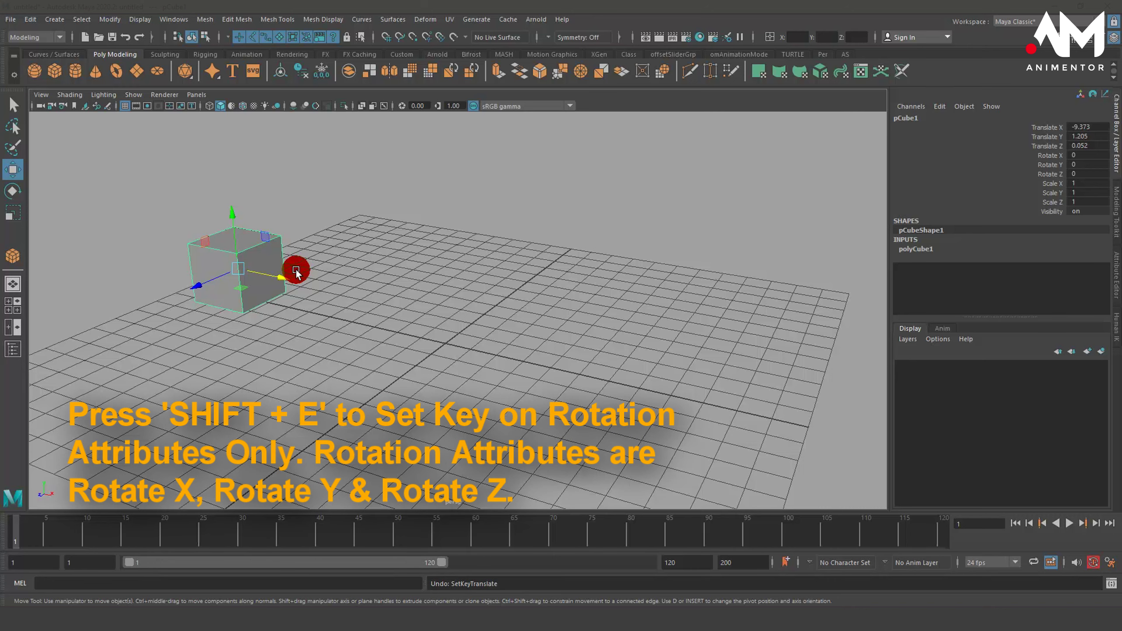
Key only the cube's rotation attributes at frame 1, and try a move along X before undoing it
{"action": "key", "text": "shift+e"}
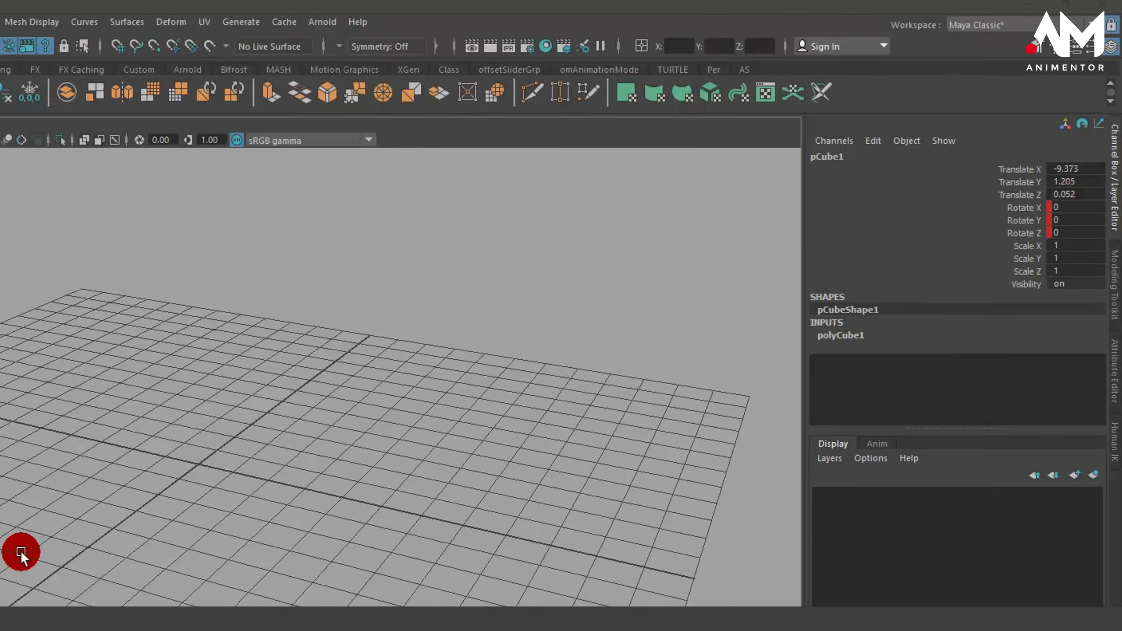
{"action": "left_click_drag", "start_coordinate": [283, 278], "coordinate": [443, 337]}
{"action": "key", "text": "ctrl+z"}
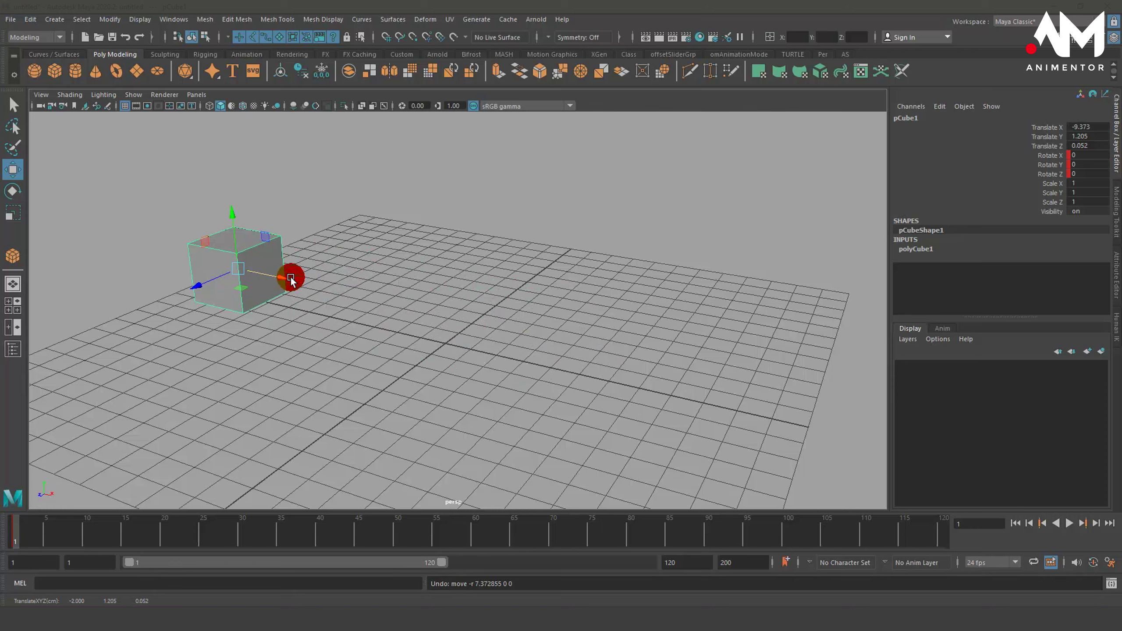
Try rotating the cube freely at frame 1 without keying it, run through the timeline and return to frame 1
{"action": "key", "text": "e"}
{"action": "mouse_move", "coordinate": [233, 283]}
{"action": "left_mouse_down"}
{"action": "mouse_move", "coordinate": [278, 279]}
{"action": "mouse_move", "coordinate": [193, 278]}
{"action": "mouse_move", "coordinate": [240, 287]}
{"action": "mouse_move", "coordinate": [217, 287]}
{"action": "mouse_move", "coordinate": [226, 258]}
{"action": "mouse_move", "coordinate": [241, 308]}
{"action": "mouse_move", "coordinate": [250, 245]}
{"action": "mouse_move", "coordinate": [233, 235]}
{"action": "mouse_move", "coordinate": [188, 267]}
{"action": "mouse_move", "coordinate": [235, 306]}
{"action": "mouse_move", "coordinate": [239, 258]}
{"action": "mouse_move", "coordinate": [244, 275]}
{"action": "left_mouse_up"}
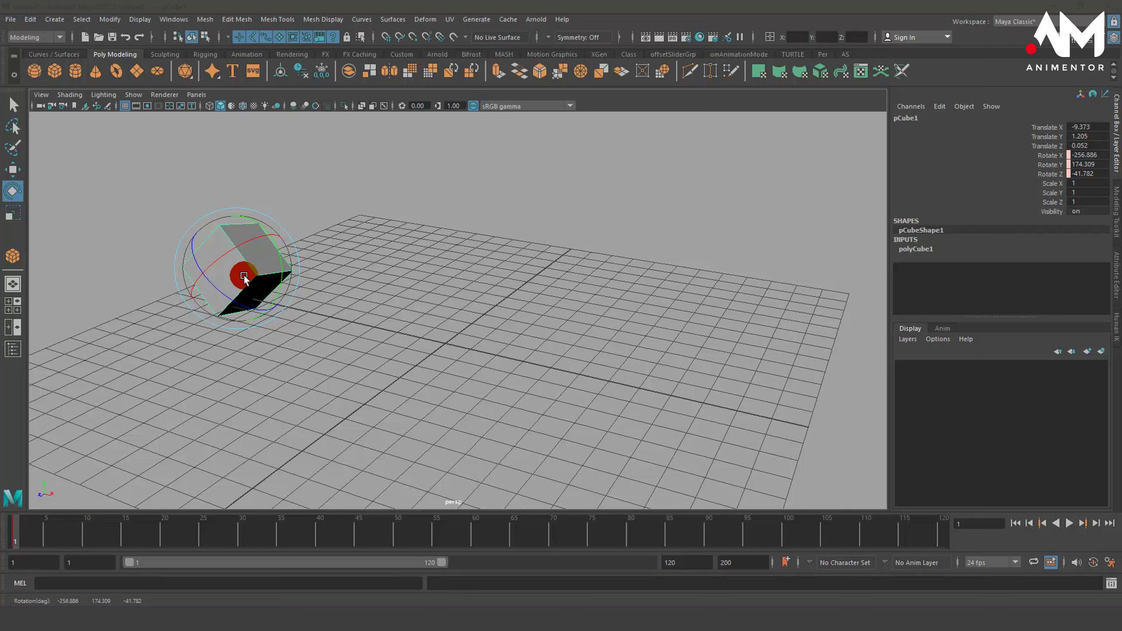
{"action": "key", "text": "alt+v"}
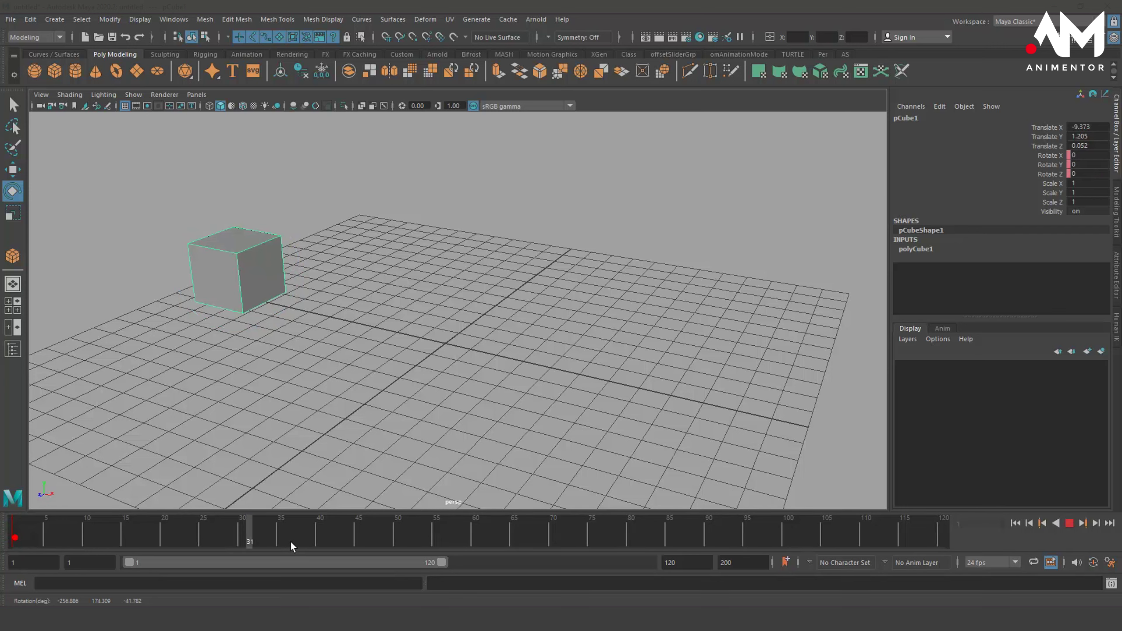
{"action": "left_click_drag", "start_coordinate": [143, 537], "coordinate": [2, 534]}
{"action": "left_click", "coordinate": [70, 483]}
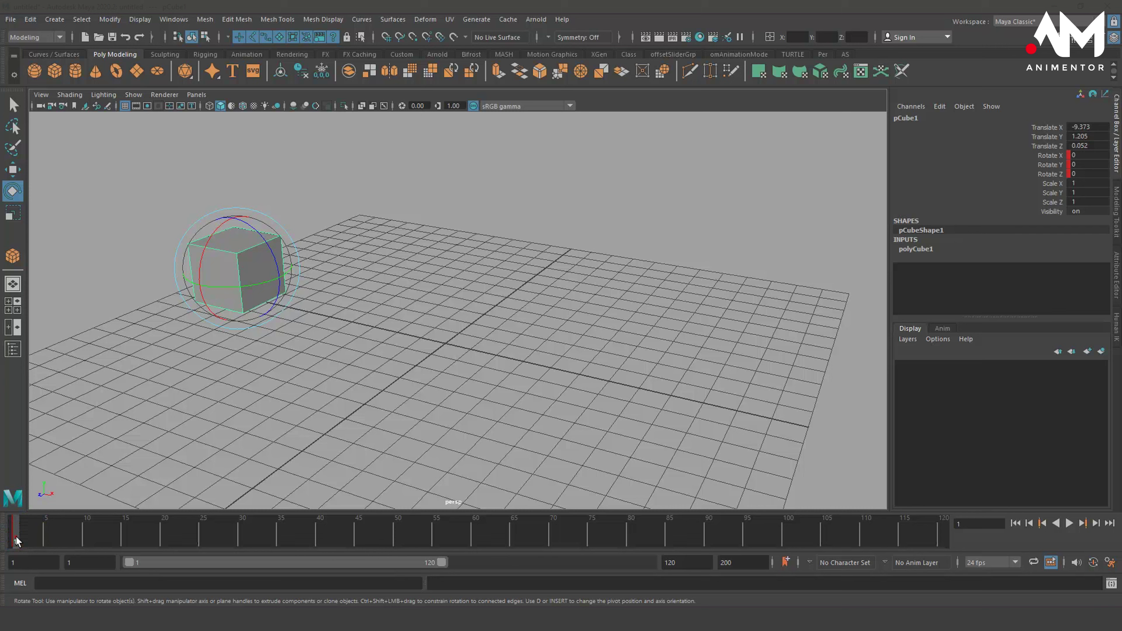
Rotate the cube freely at frame 48 to about X -67, Y 75, Z -970 and key all its attributes
{"action": "left_click_drag", "start_coordinate": [16, 536], "coordinate": [139, 538]}
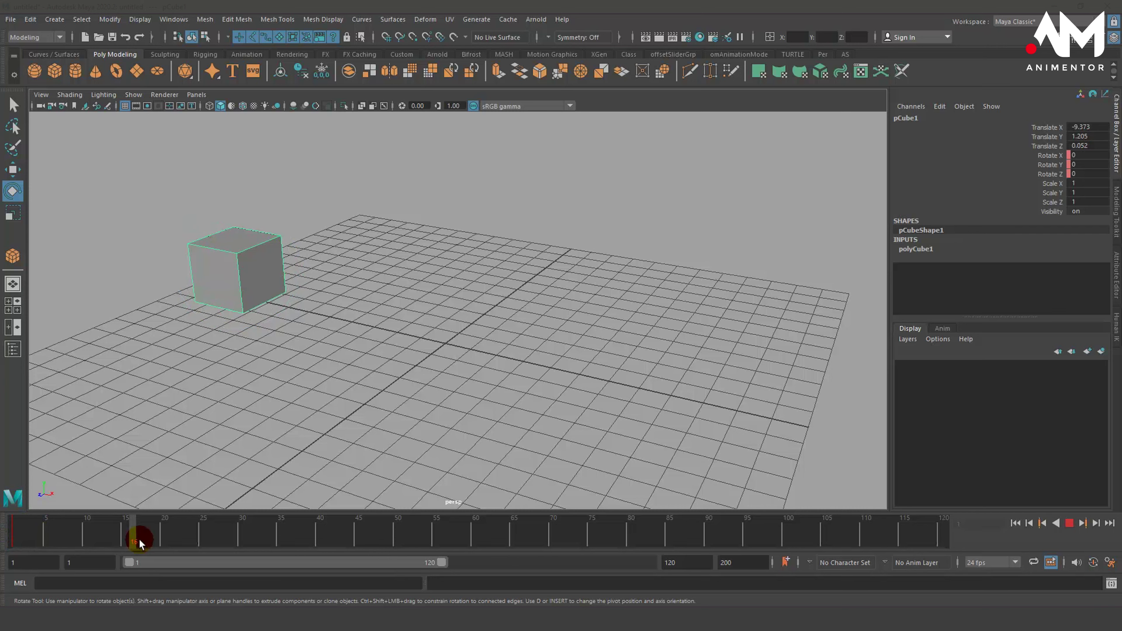
{"action": "mouse_move", "coordinate": [376, 552]}
{"action": "left_mouse_down"}
{"action": "mouse_move", "coordinate": [387, 551]}
{"action": "mouse_move", "coordinate": [379, 559]}
{"action": "left_mouse_up"}
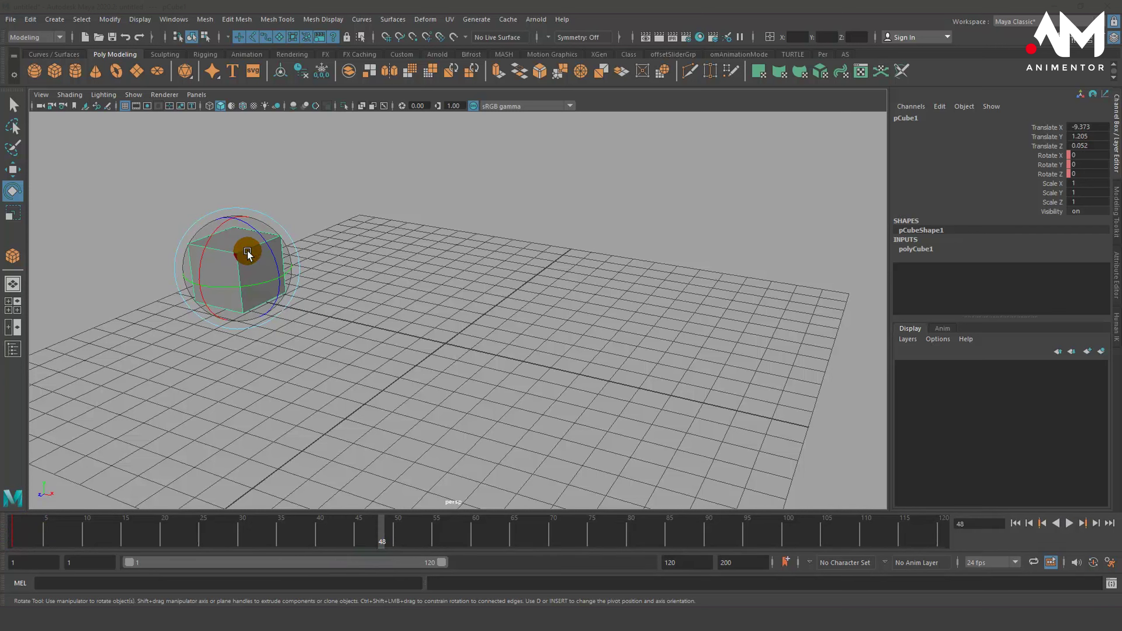
{"action": "left_click_drag", "start_coordinate": [243, 250], "coordinate": [239, 248]}
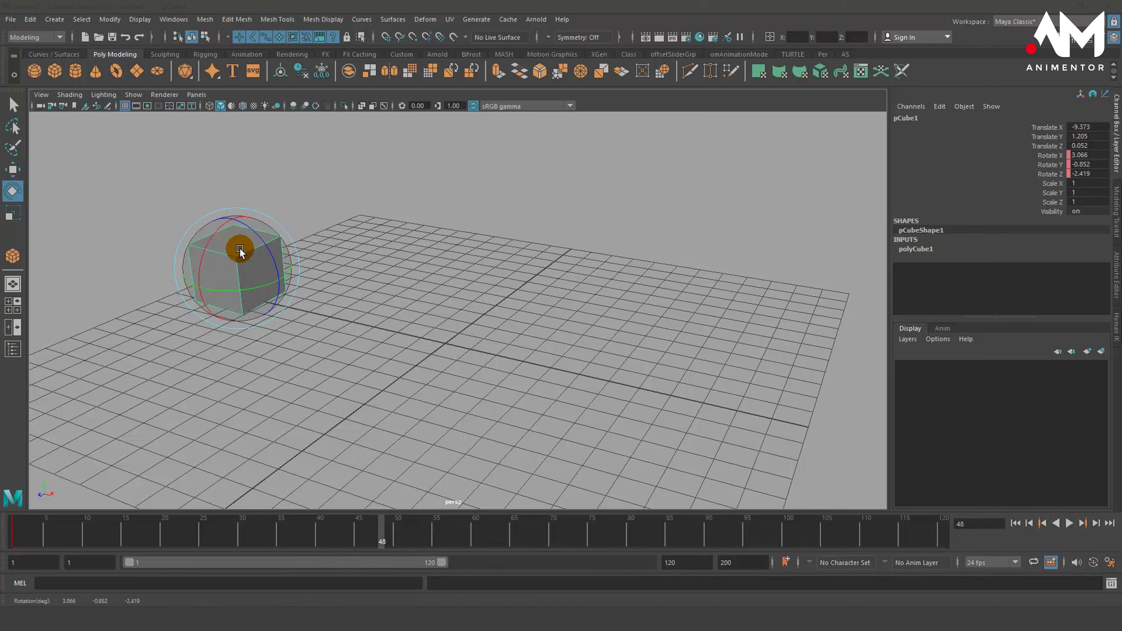
{"action": "left_click_drag", "start_coordinate": [239, 247], "coordinate": [238, 273]}
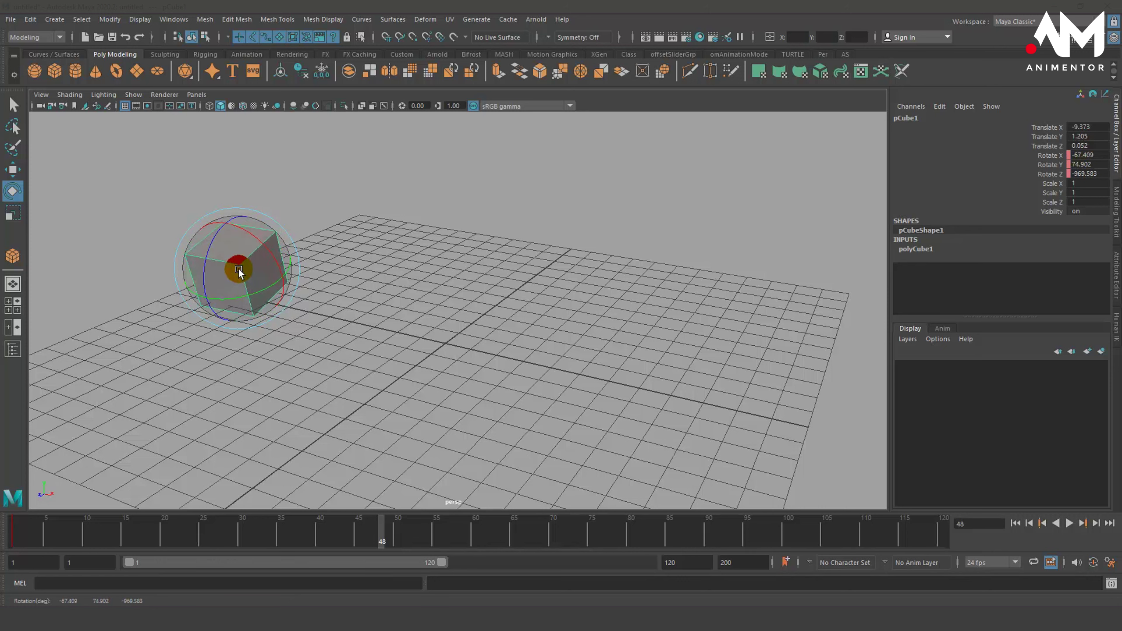
{"action": "key", "text": "s"}
Play back the cube's rotation animation twice, returning to frame 1 between the runs
{"action": "left_click", "coordinate": [852, 528]}
{"action": "left_click", "coordinate": [1069, 523]}
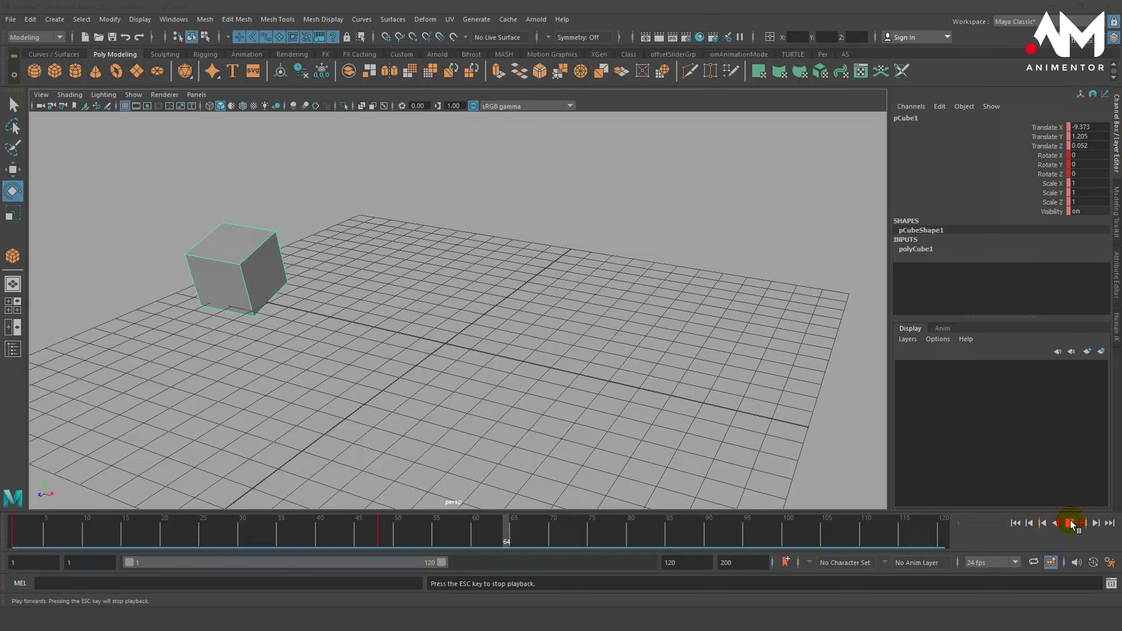
{"action": "left_click", "coordinate": [1070, 524]}
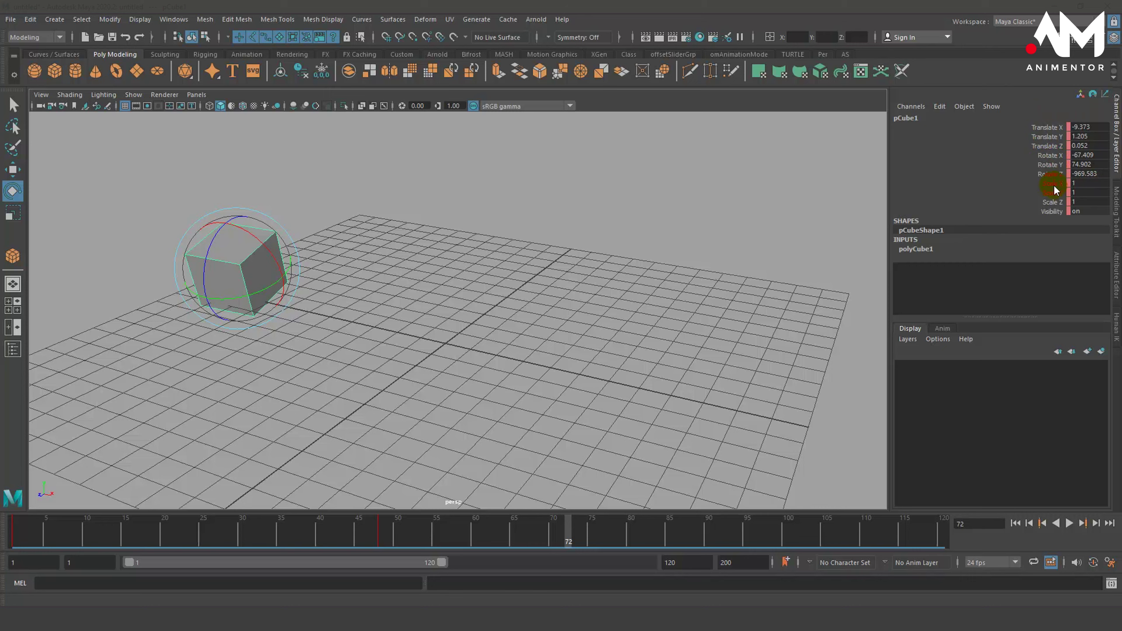
{"action": "left_click_drag", "start_coordinate": [571, 533], "coordinate": [12, 545]}
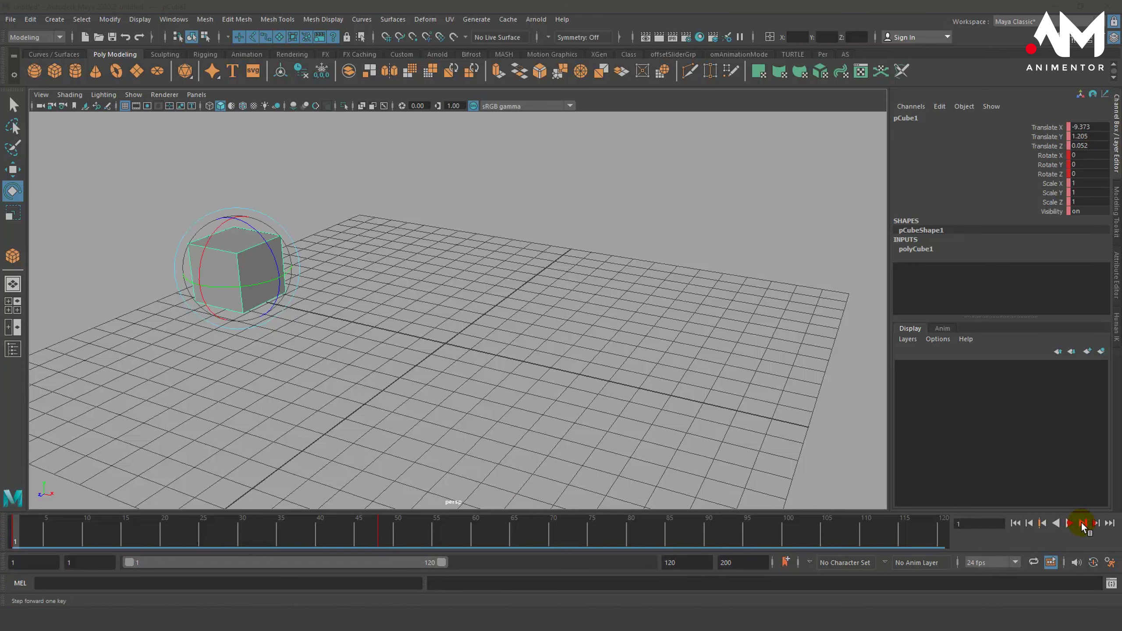
{"action": "left_click", "coordinate": [1070, 524]}
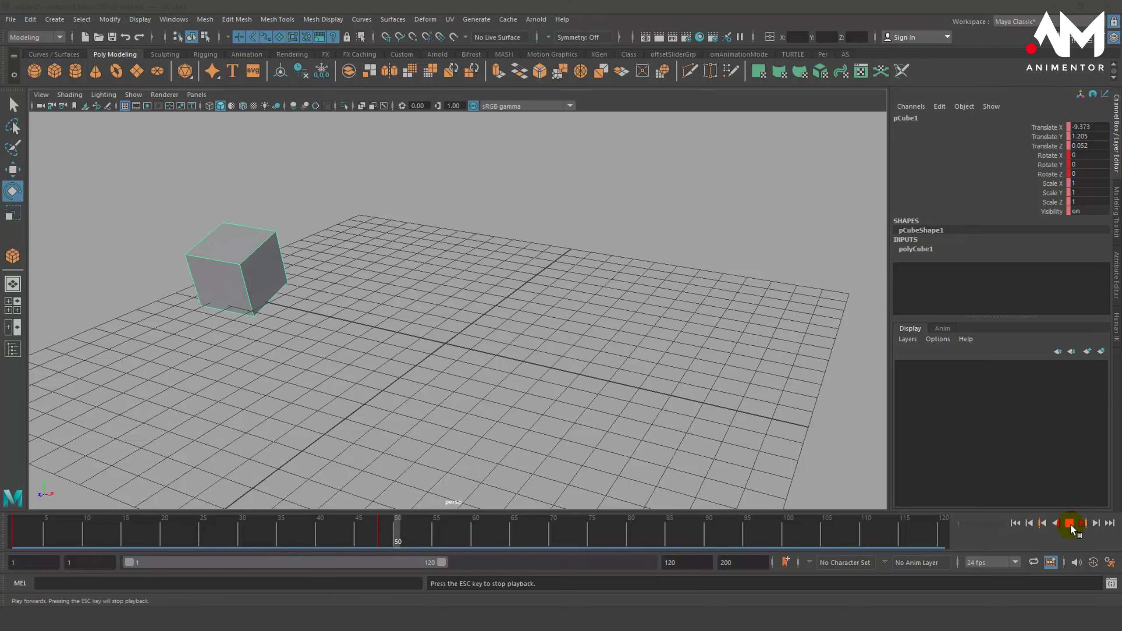
{"action": "left_click", "coordinate": [1070, 524]}
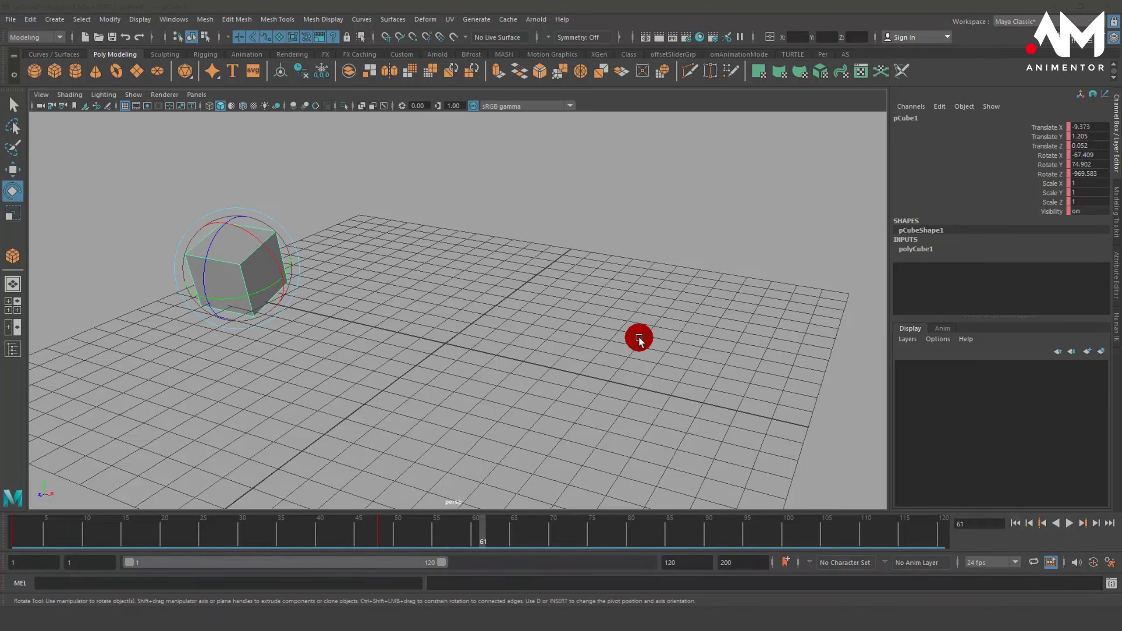
Undo the rotation animation, all its keyframes and the cube's last small shift along X
{"action": "key", "text": "ctrl+z"}
{"action": "key", "text": "ctrl+z"}
{"action": "key", "text": "ctrl+z"}
{"action": "key", "text": "ctrl+z"}
{"action": "key", "text": "ctrl+z"}
{"action": "key", "text": "ctrl+z"}
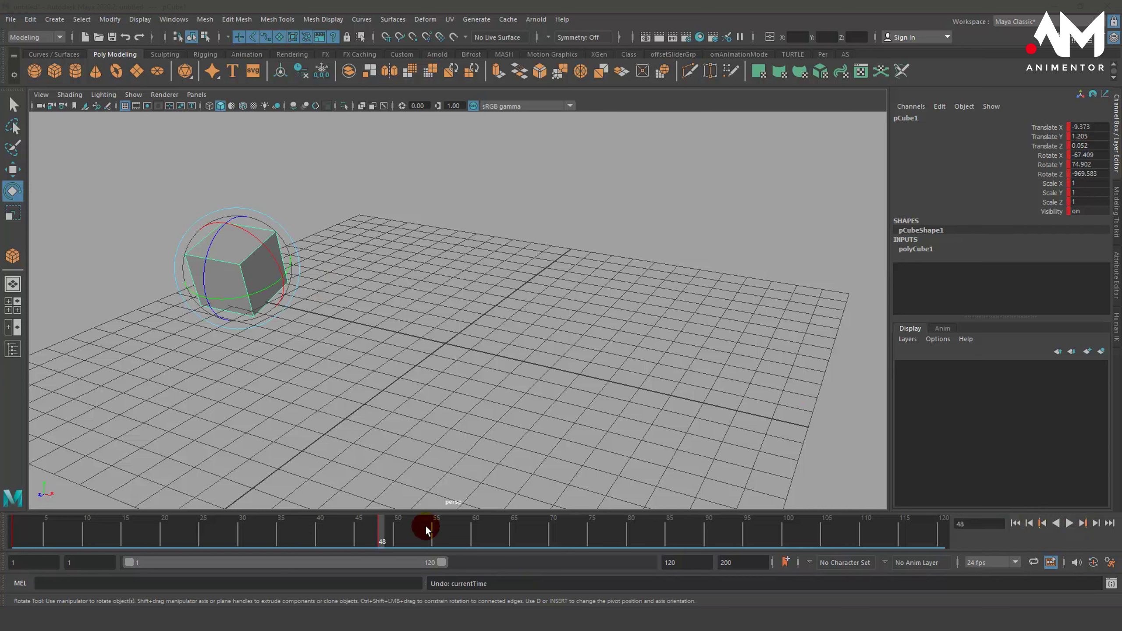
{"action": "left_click", "coordinate": [1087, 560]}
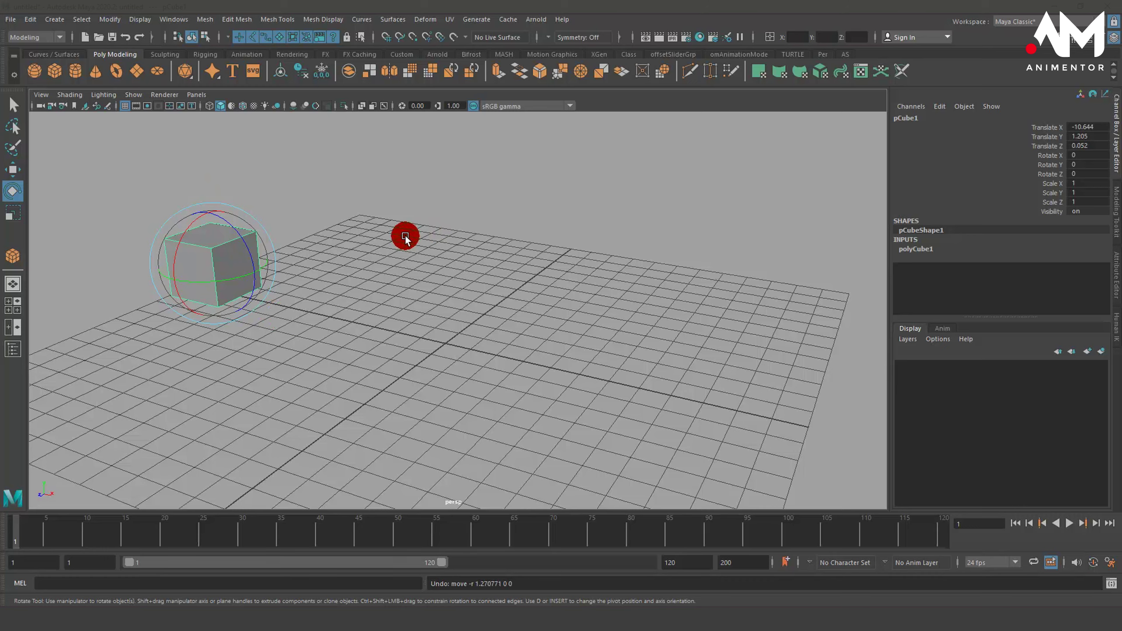
Key only the cube's scale attributes at frame 1, go to frame 48 and try rotating the cube freely
{"action": "key", "text": "shift+r"}
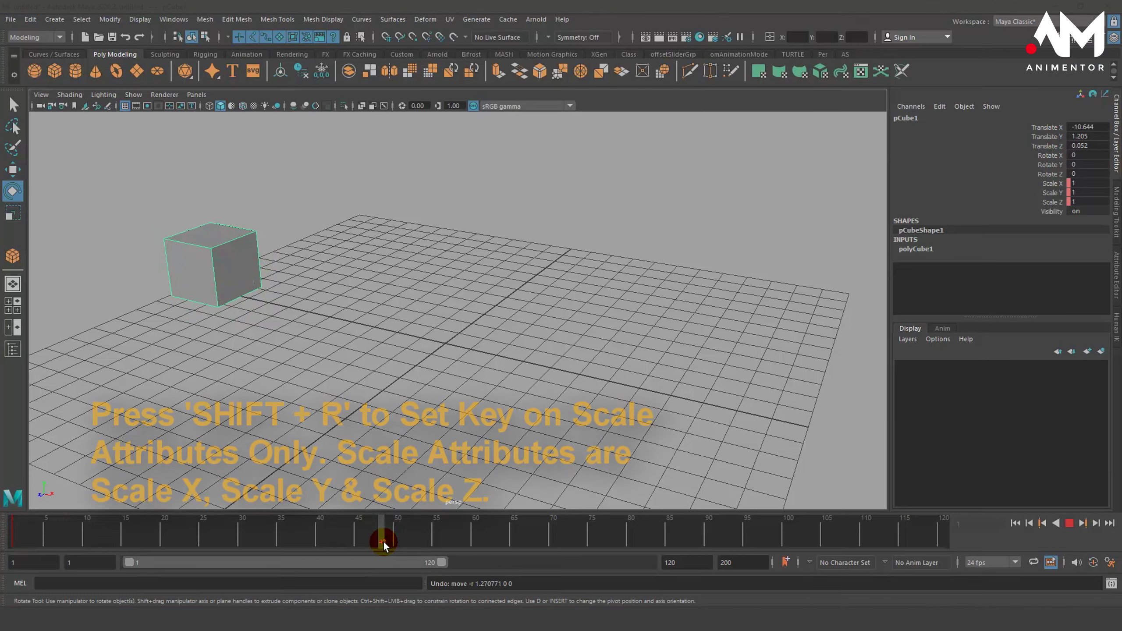
{"action": "left_click", "coordinate": [384, 542]}
{"action": "left_click_drag", "start_coordinate": [200, 251], "coordinate": [196, 274]}
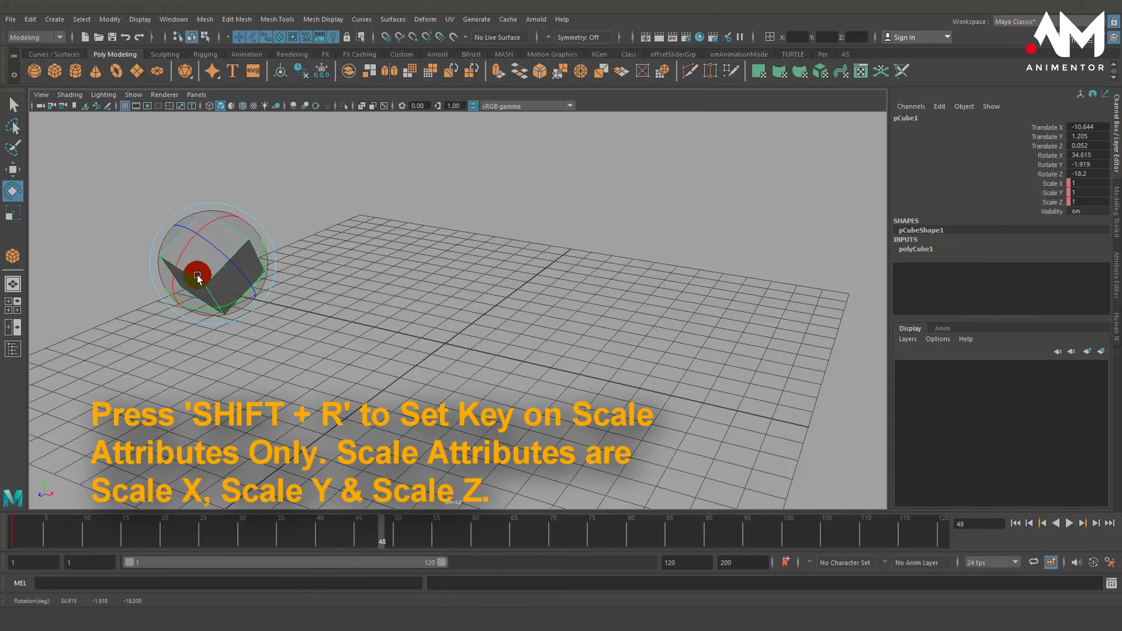
{"action": "key", "text": "ctrl+z"}
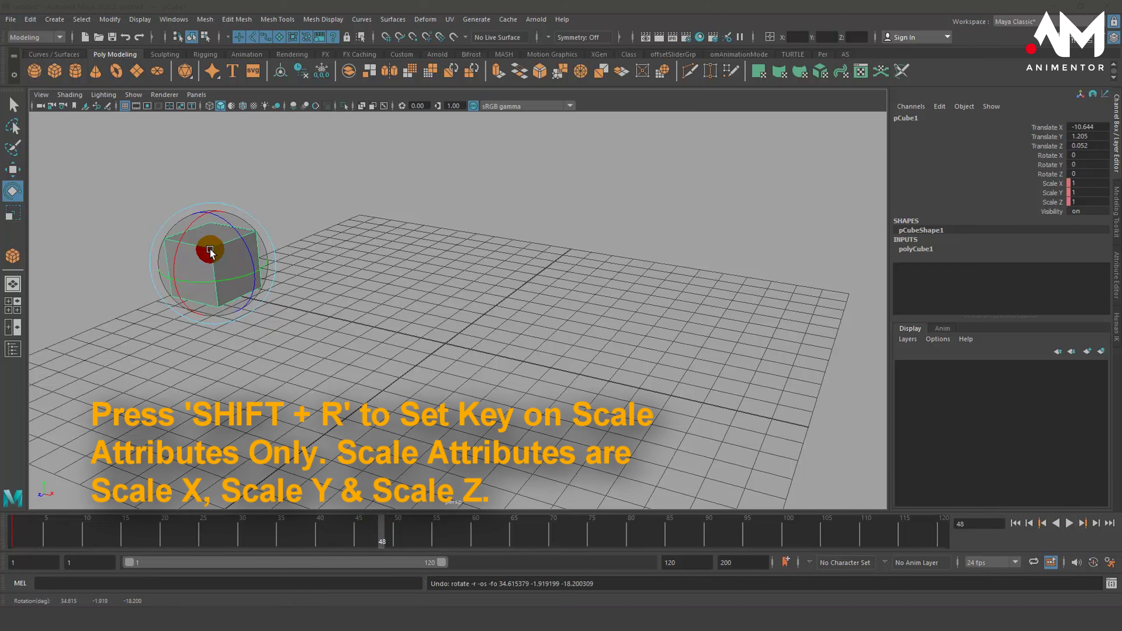
Scale the cube uniformly to about 2.67 at frame 48 and key all its attributes
{"action": "key", "text": "r"}
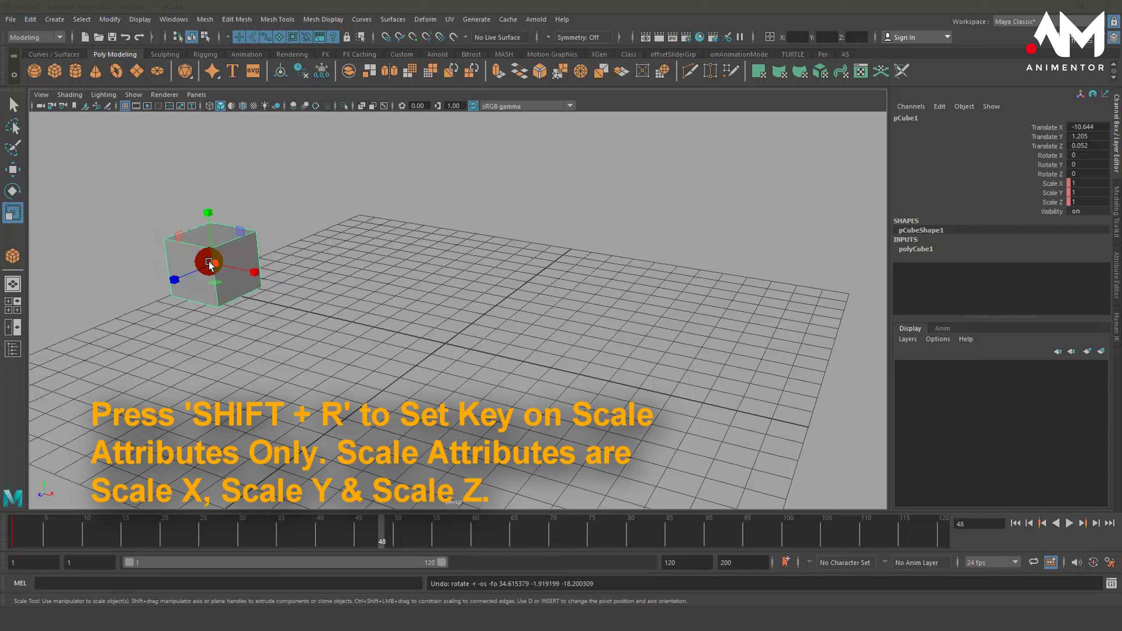
{"action": "left_click_drag", "start_coordinate": [208, 261], "coordinate": [301, 214]}
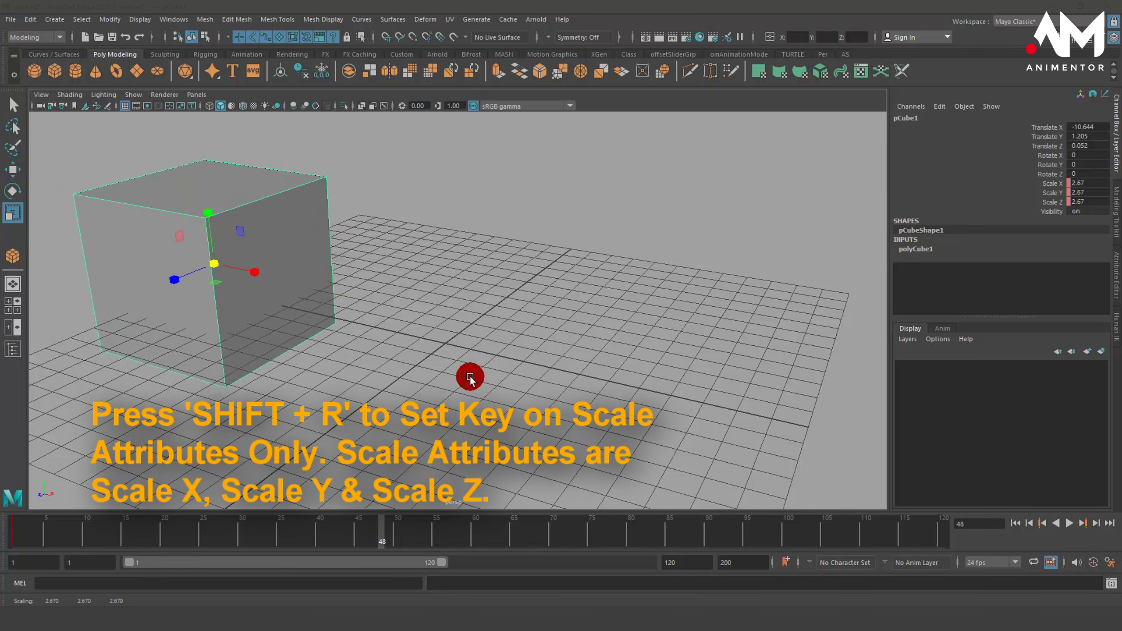
{"action": "key", "text": "s"}
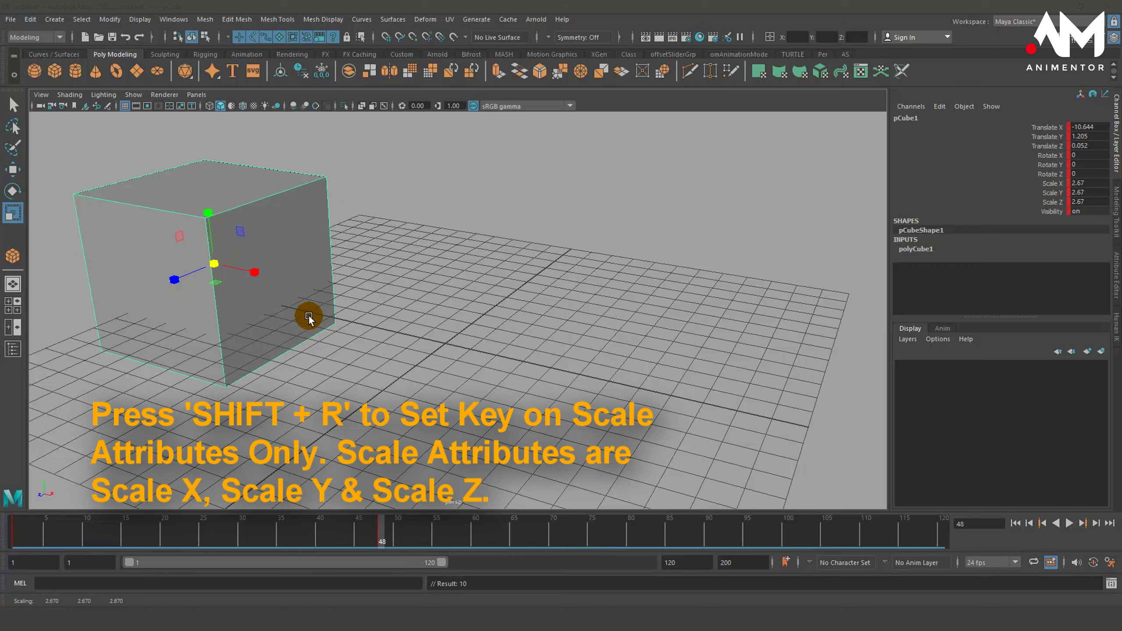
Play back the cube's scale animation from frame 1 and return to frame 1
{"action": "left_click_drag", "start_coordinate": [382, 528], "coordinate": [13, 530]}
{"action": "left_click", "coordinate": [1069, 523]}
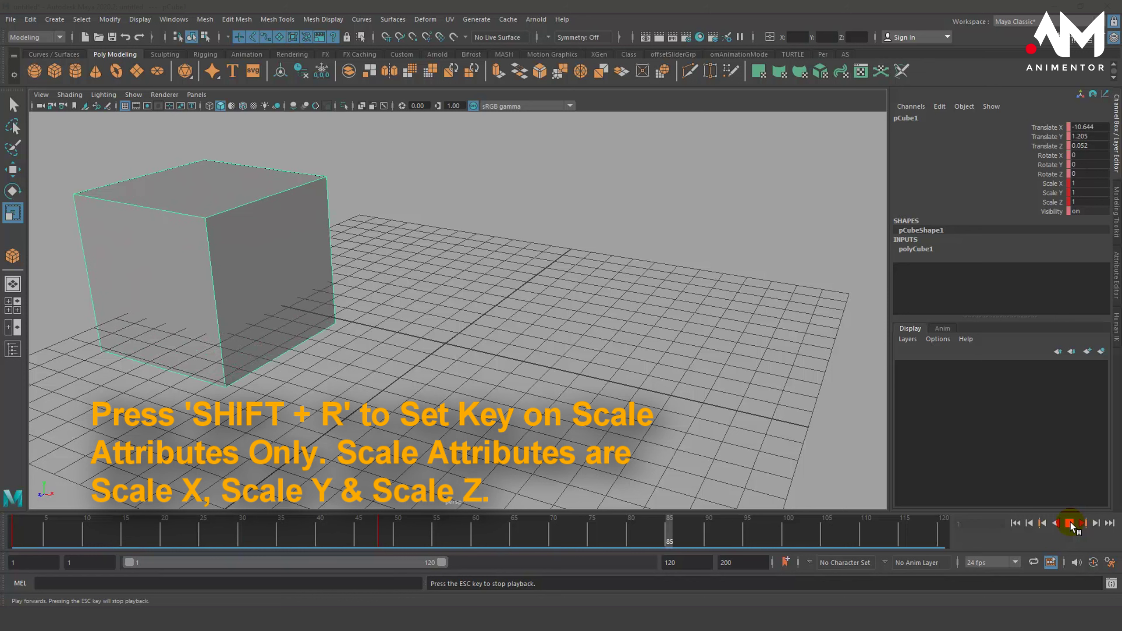
{"action": "left_click", "coordinate": [1068, 523]}
{"action": "left_click_drag", "start_coordinate": [557, 532], "coordinate": [28, 528]}
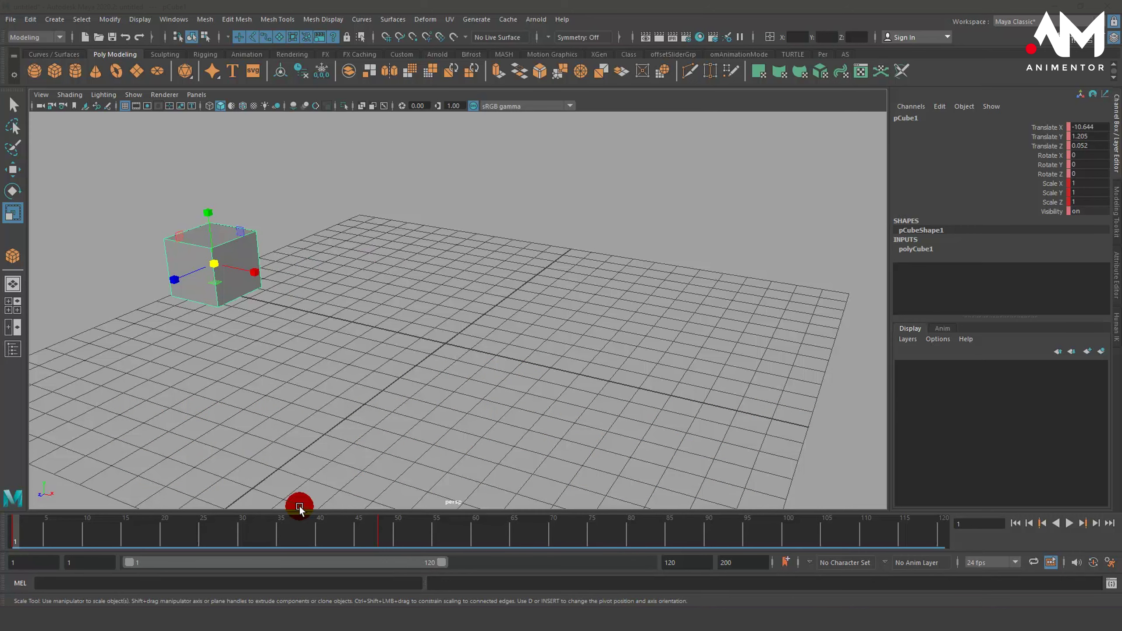
Undo the cube's scale animation and all its keyframes
{"action": "key", "text": "ctrl+z"}
{"action": "key", "text": "ctrl+z"}
{"action": "key", "text": "ctrl+z"}
{"action": "key", "text": "ctrl+z"}
{"action": "key", "text": "ctrl+z"}
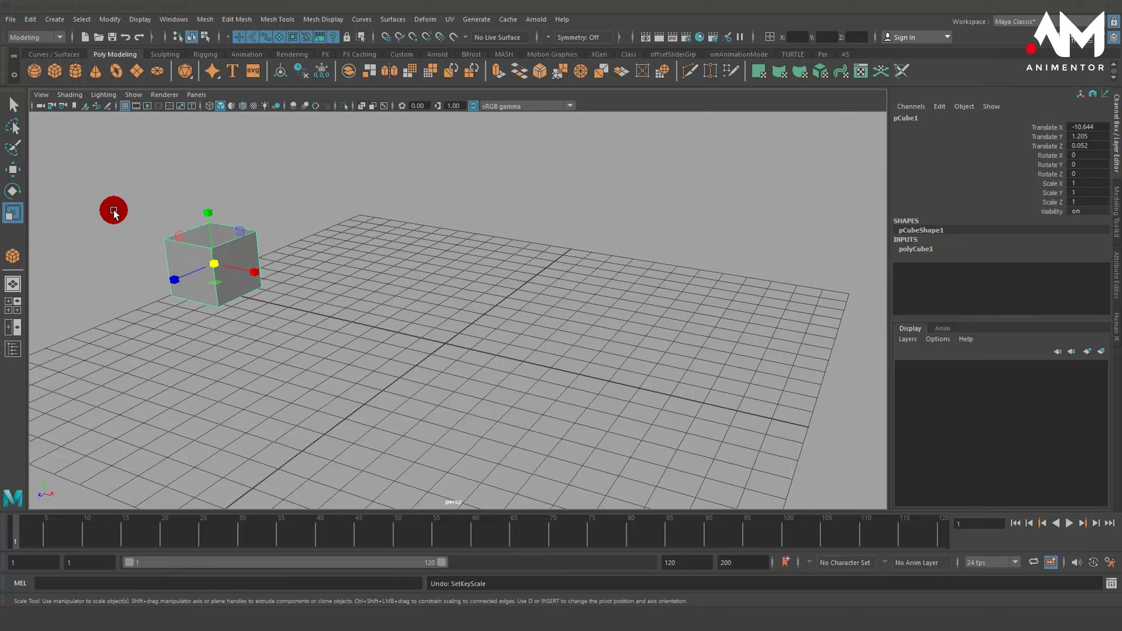
{"action": "left_click_drag", "start_coordinate": [113, 210], "coordinate": [338, 377]}
{"action": "left_click", "coordinate": [292, 230]}
{"action": "left_click", "coordinate": [194, 237]}
{"action": "left_click", "coordinate": [241, 107]}
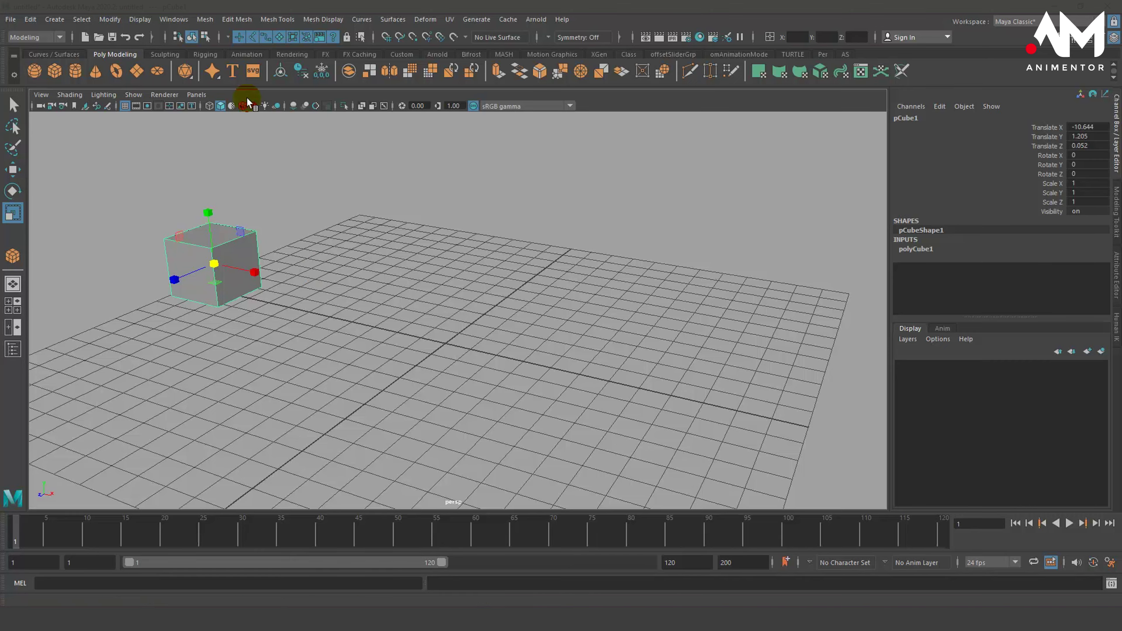
{"action": "left_click", "coordinate": [109, 19]}
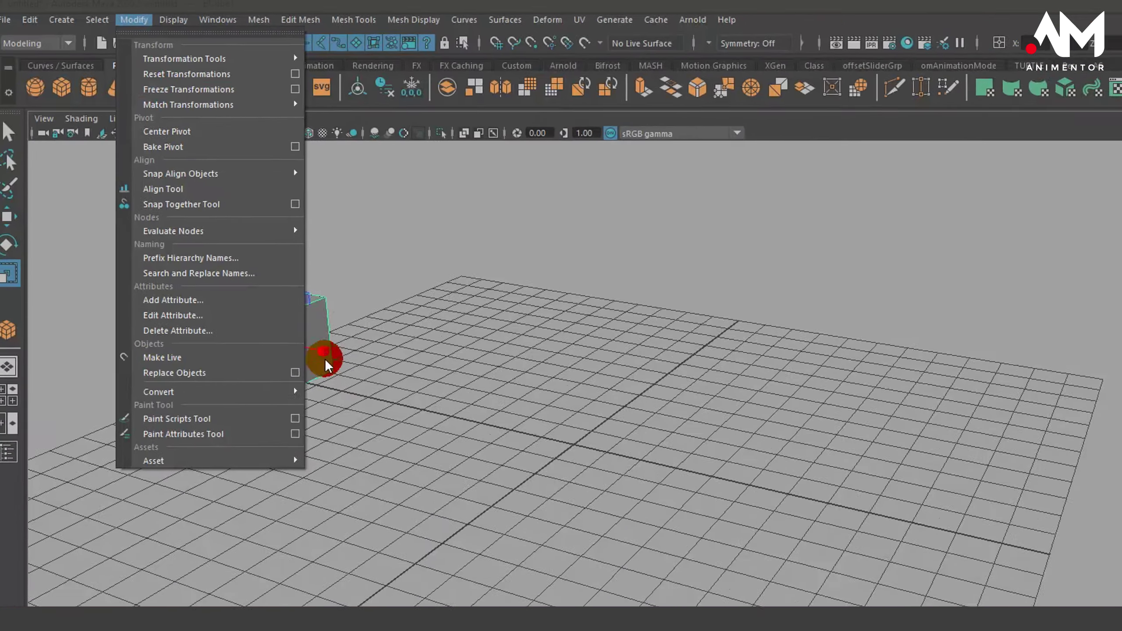
{"action": "left_click", "coordinate": [384, 355]}
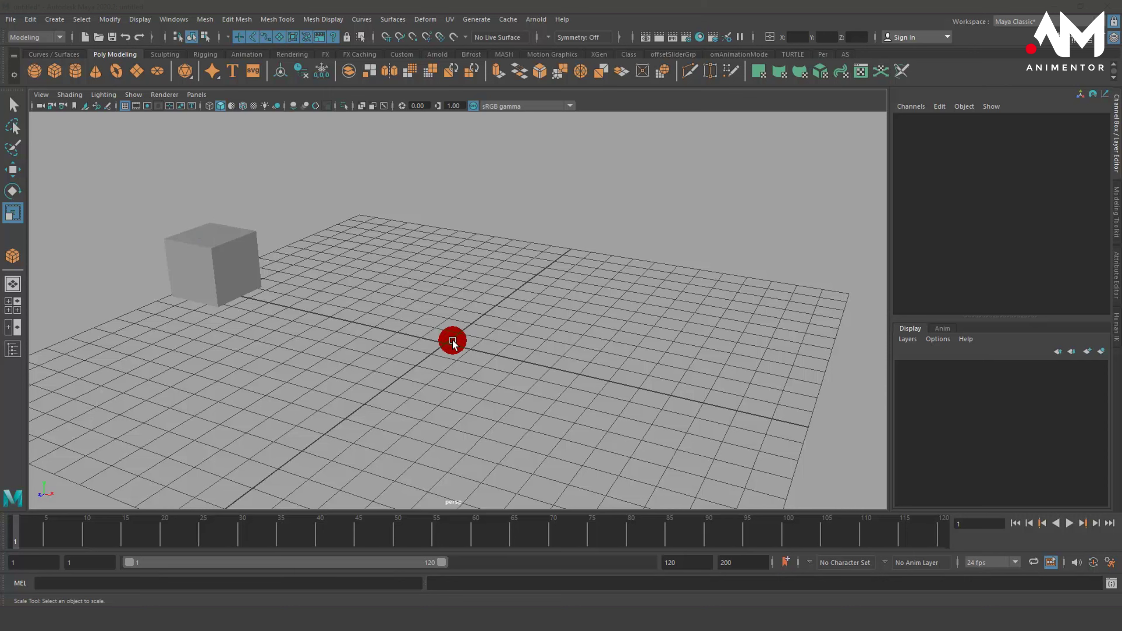
Try setting the cube's Translate X, Y and Z to 0 and undo the change
{"action": "left_click", "coordinate": [207, 232]}
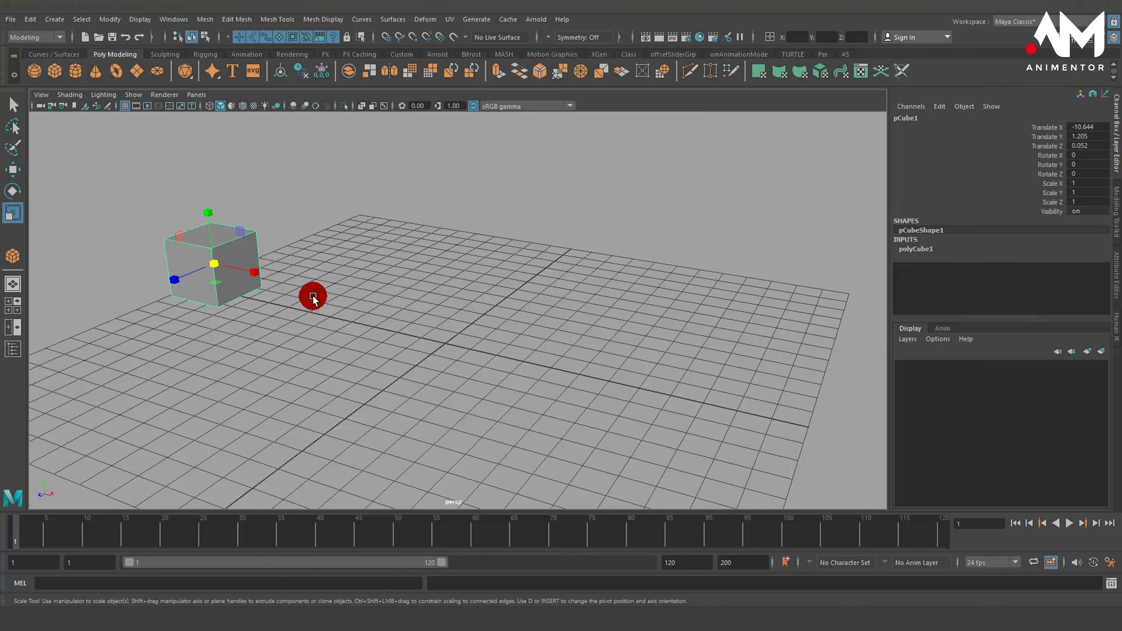
{"action": "left_click_drag", "start_coordinate": [1085, 128], "coordinate": [1088, 145]}
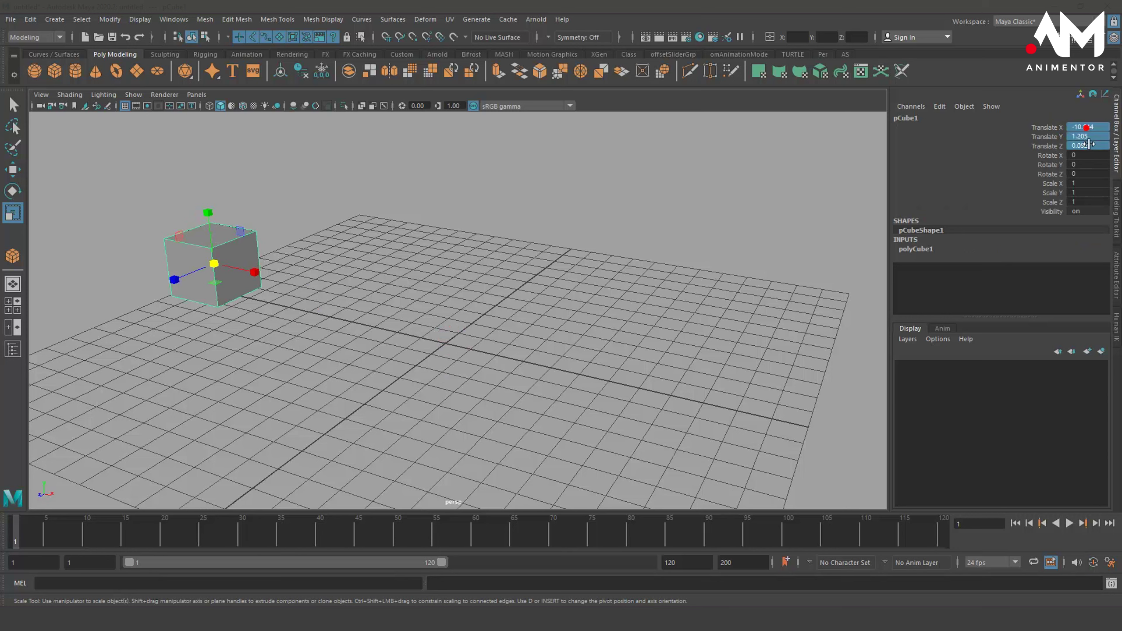
{"action": "left_click", "coordinate": [1094, 146]}
{"action": "type", "text": "0"}
{"action": "key", "text": "Return"}
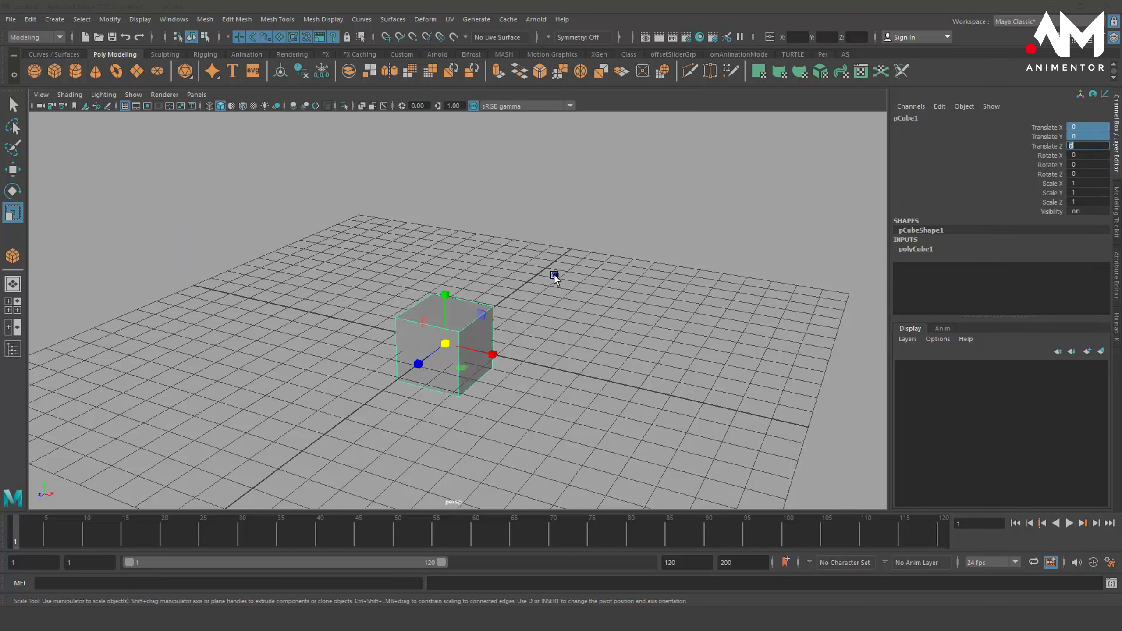
{"action": "key", "text": "ctrl+z"}
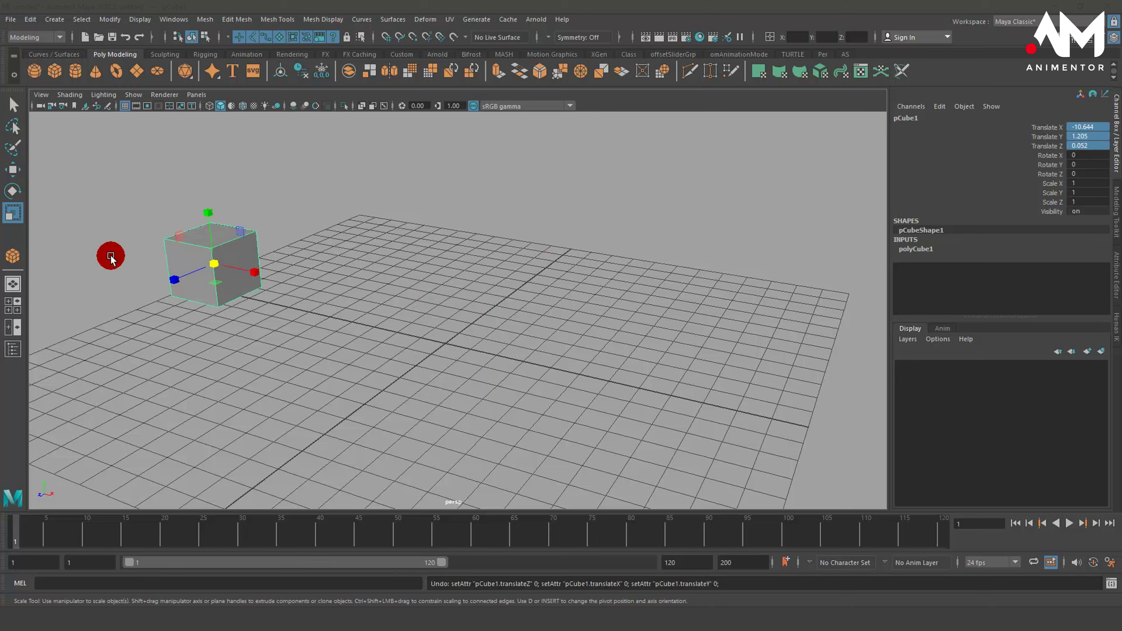
Freeze the cube's transformations at its current position
{"action": "left_click", "coordinate": [110, 19]}
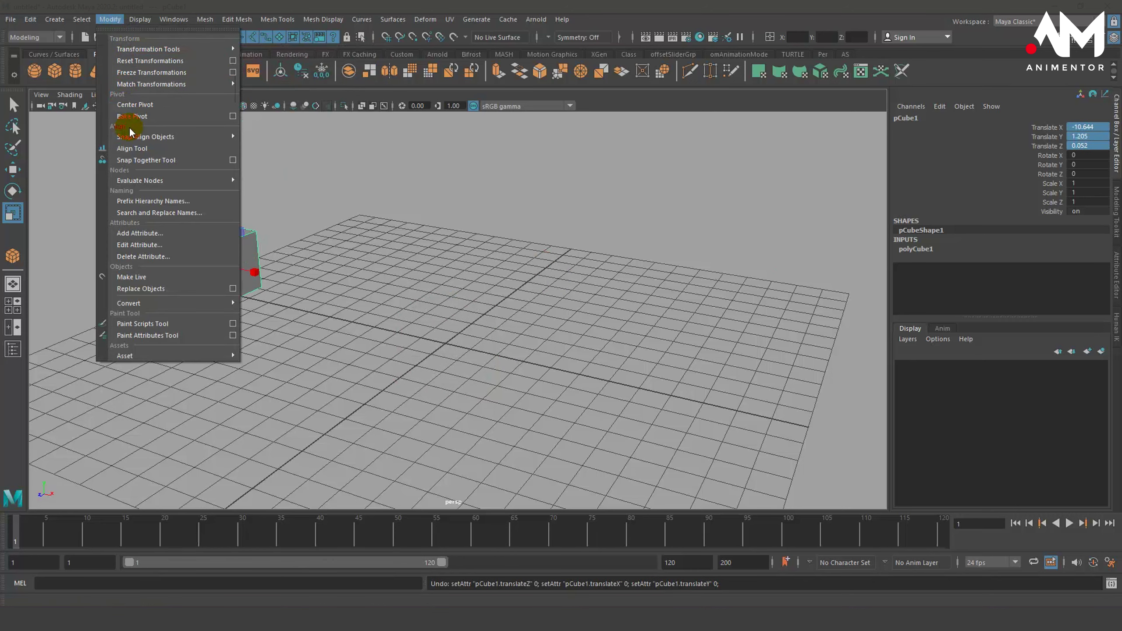
{"action": "left_click", "coordinate": [141, 73]}
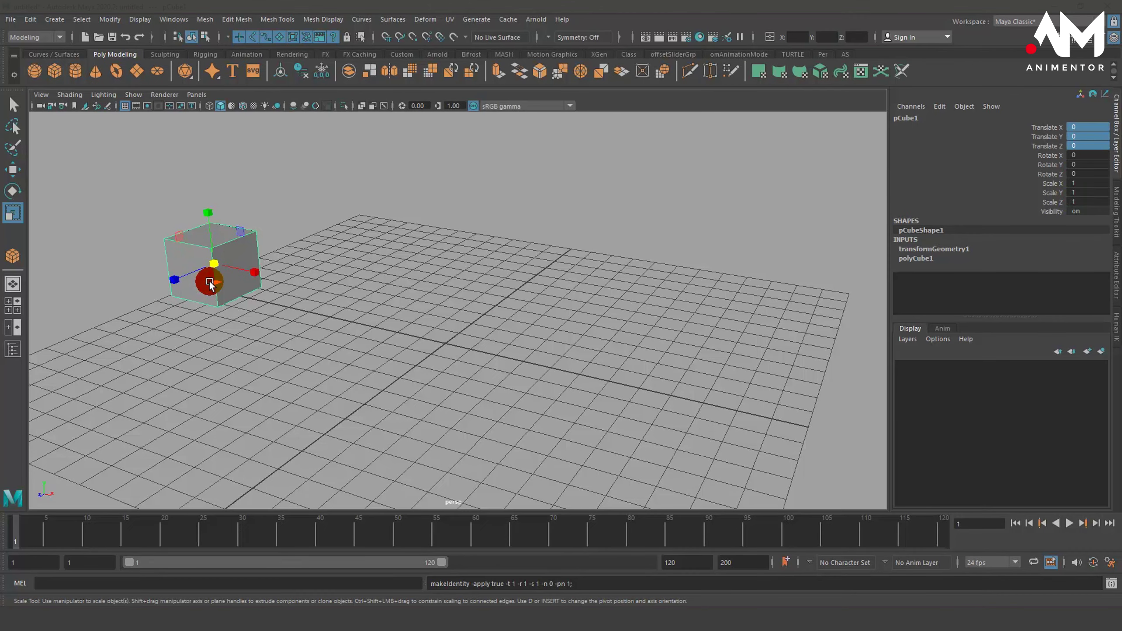
{"action": "left_click", "coordinate": [488, 350]}
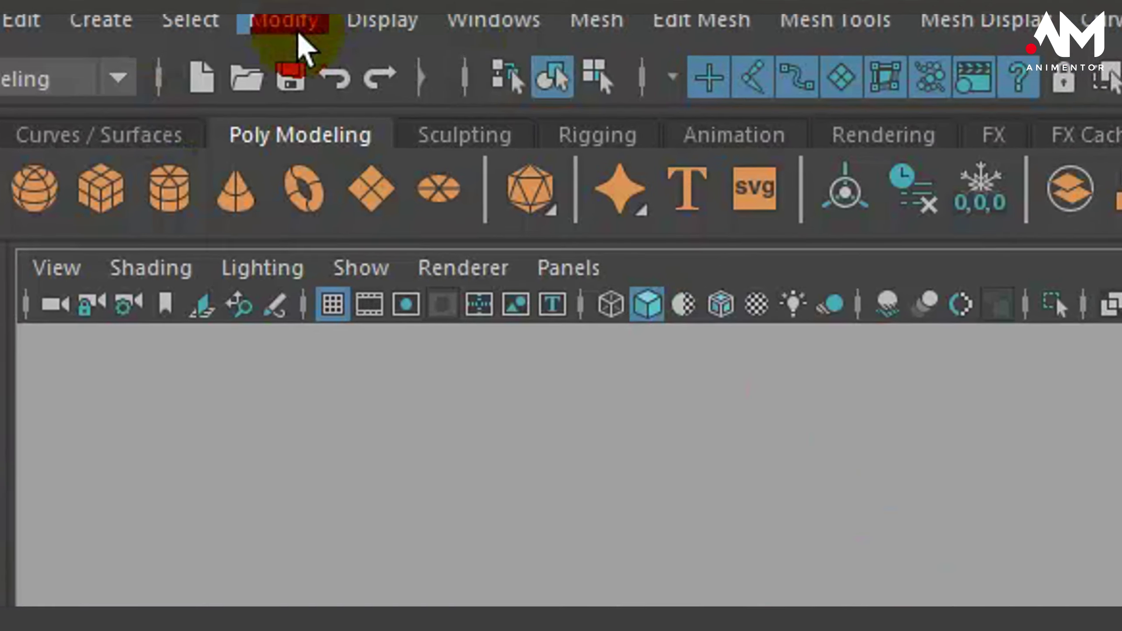
{"action": "left_click", "coordinate": [109, 19]}
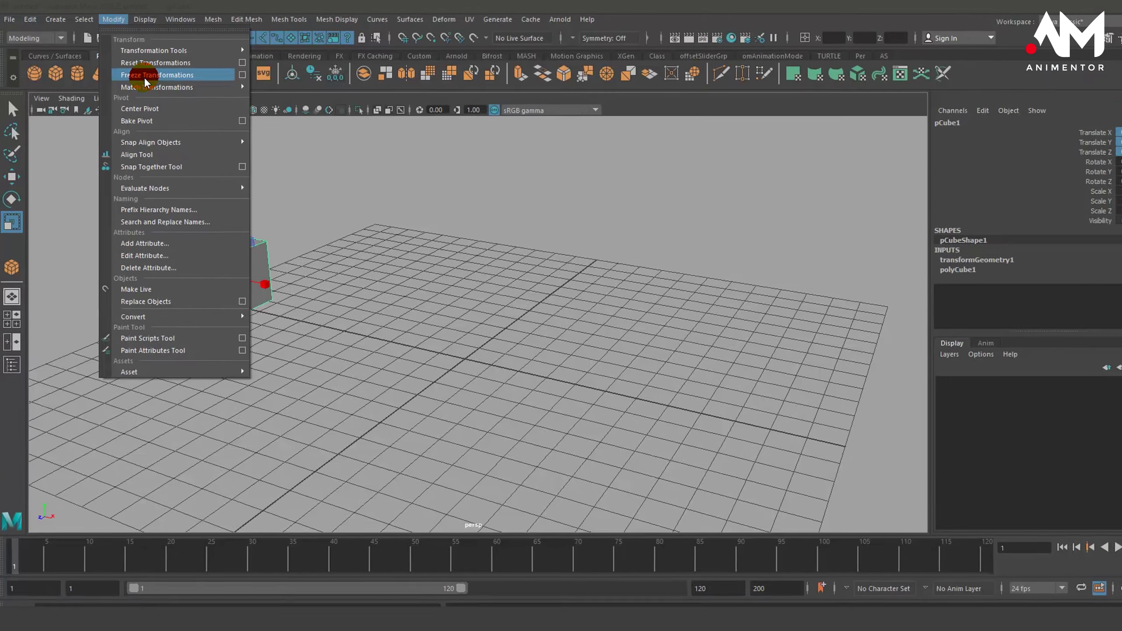
{"action": "left_click", "coordinate": [411, 285]}
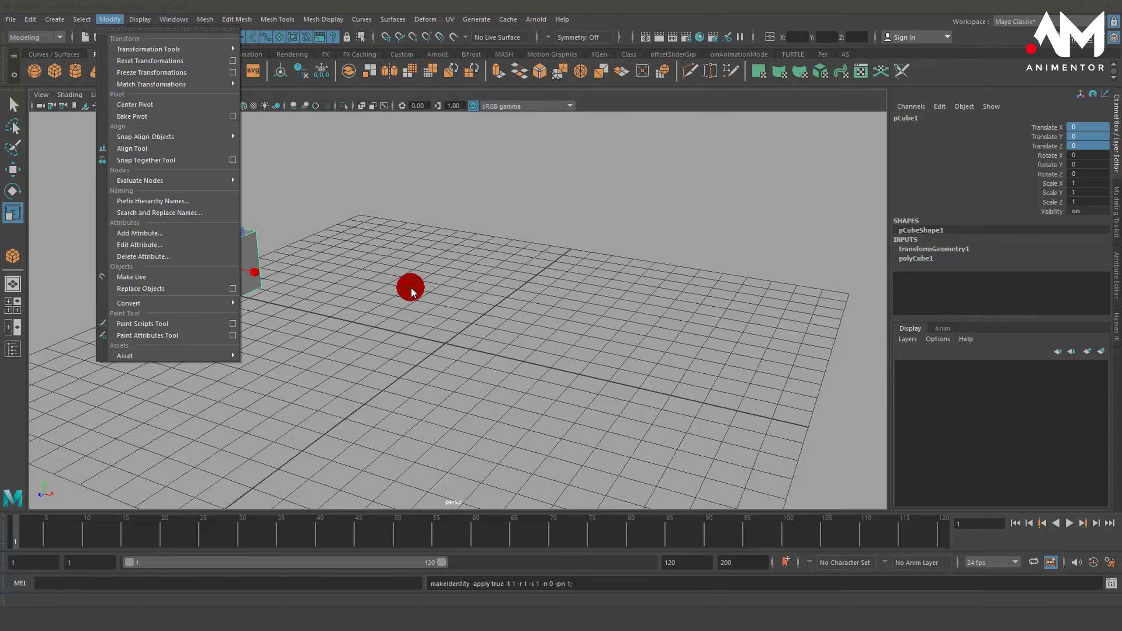
Create a polygon sphere with a radius of about 1.75 near the centre of the grid
{"action": "left_click", "coordinate": [36, 70]}
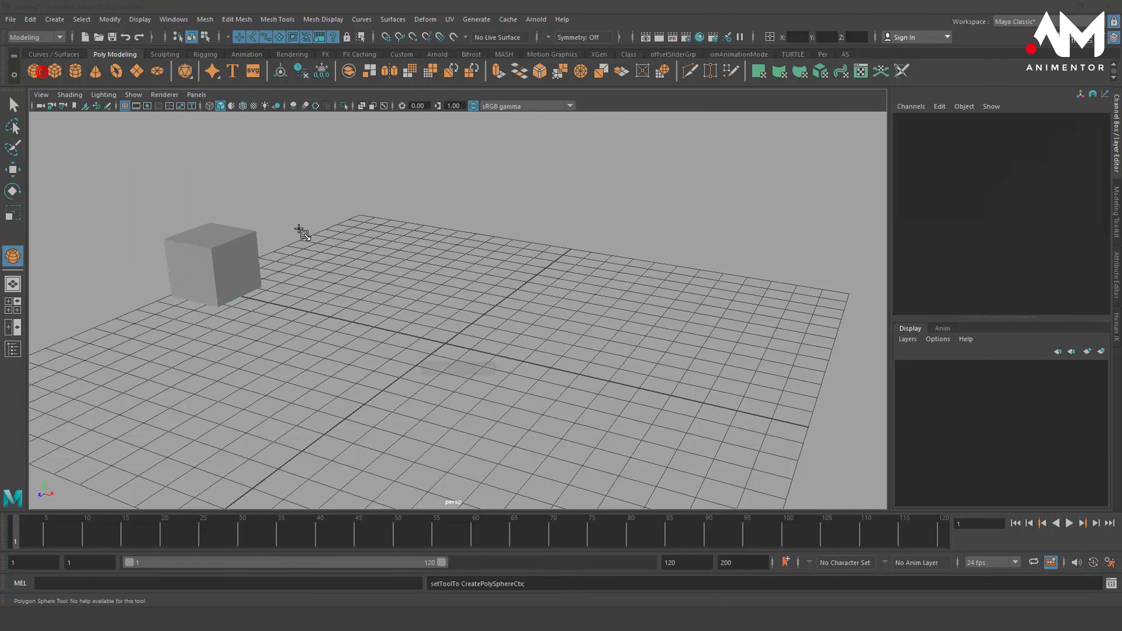
{"action": "left_click_drag", "start_coordinate": [434, 331], "coordinate": [468, 360]}
{"action": "left_click", "coordinate": [501, 304]}
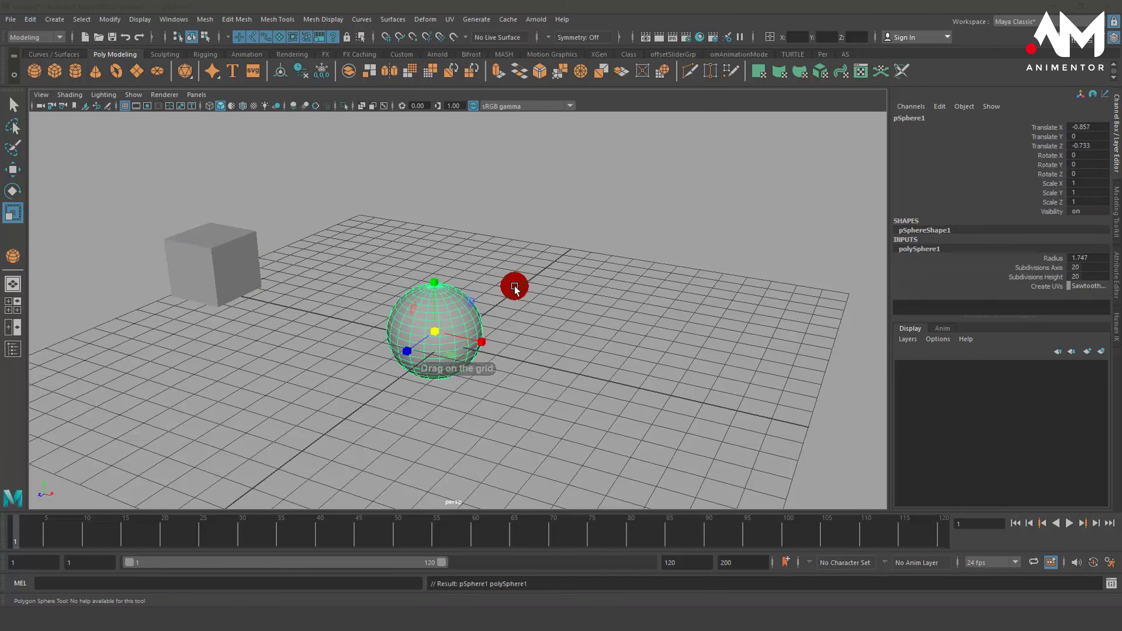
Set the sphere's Translate X, Y and Z to 0
{"action": "left_click", "coordinate": [433, 327]}
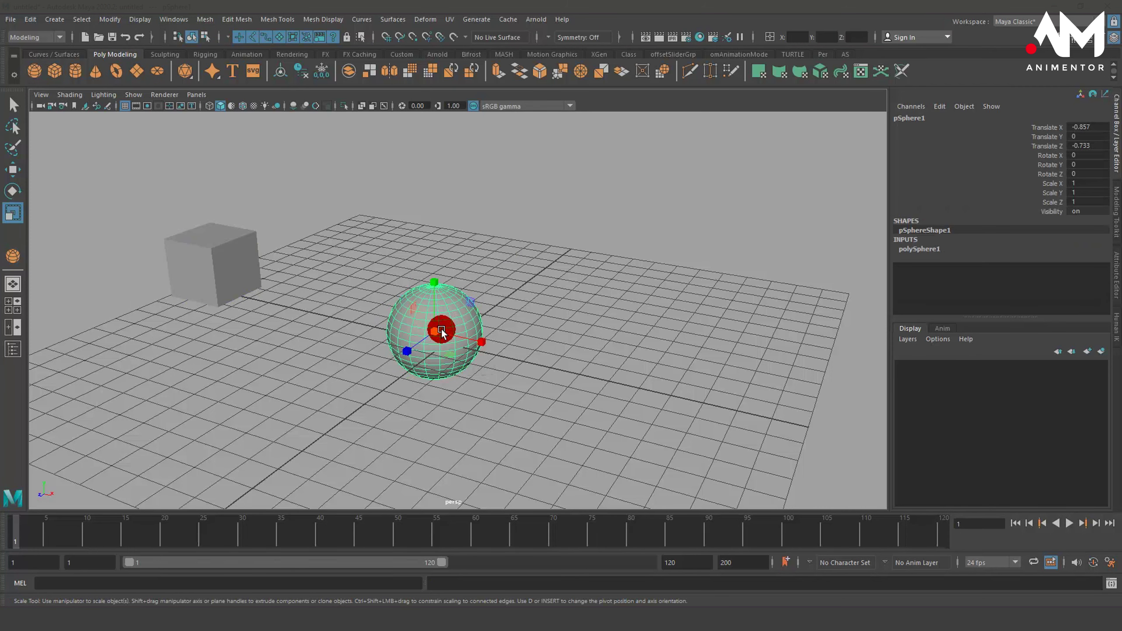
{"action": "left_click_drag", "start_coordinate": [1081, 127], "coordinate": [1082, 146]}
{"action": "left_click", "coordinate": [1083, 146]}
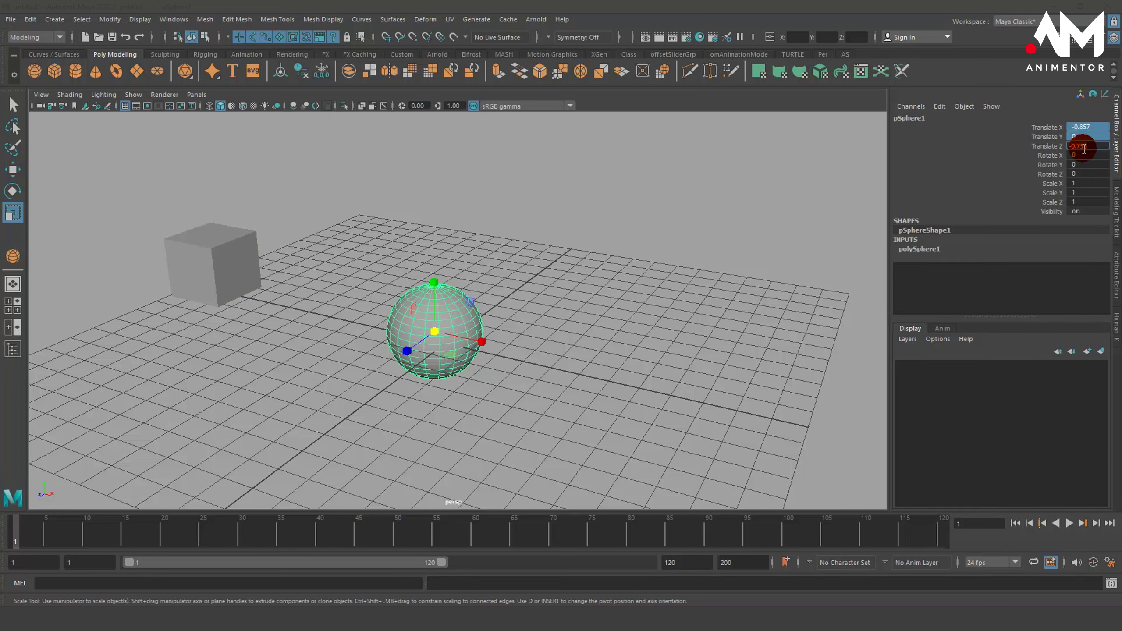
{"action": "type", "text": "0"}
{"action": "key", "text": "Return"}
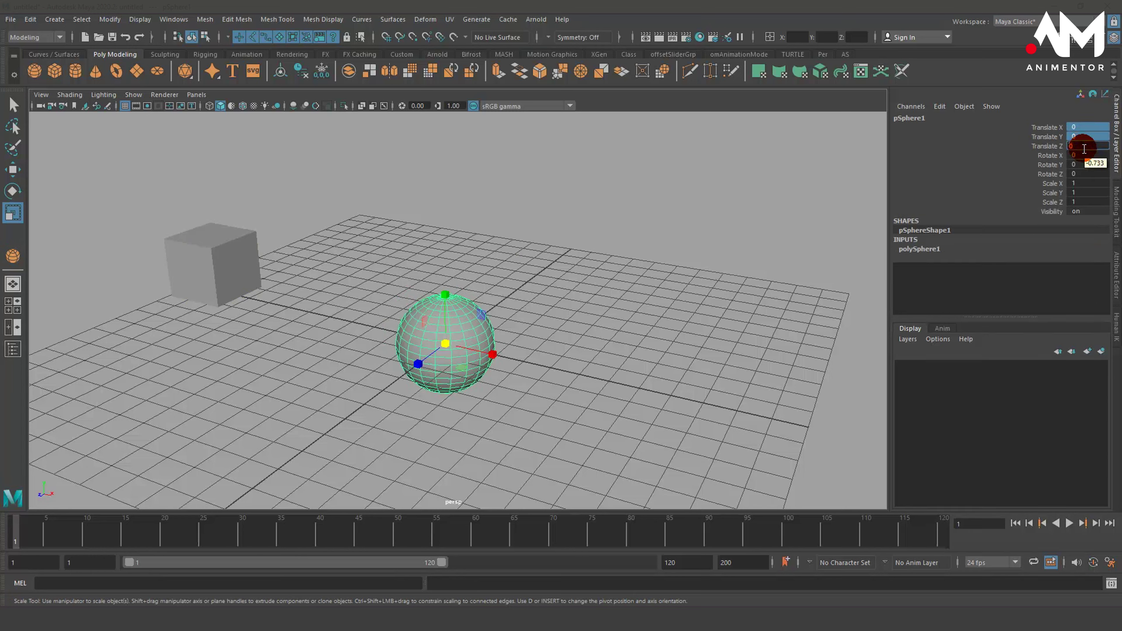
{"action": "left_click", "coordinate": [652, 258]}
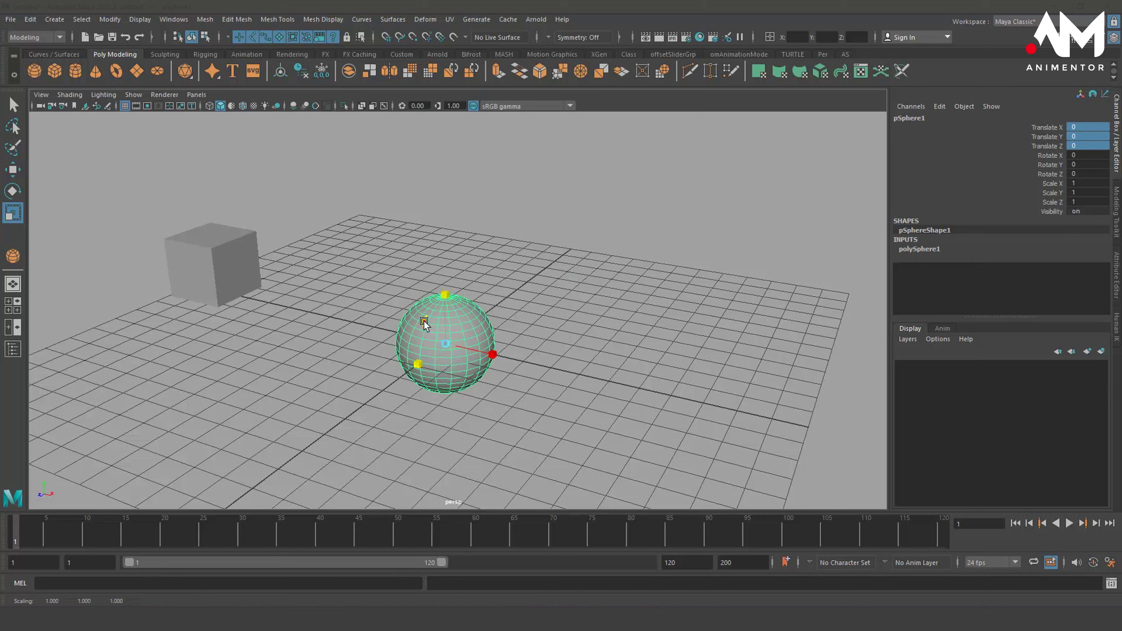
Move the sphere freely behind and above the grid to about X 6.9, Y 3.6, Z -12.4
{"action": "left_click", "coordinate": [413, 343]}
{"action": "left_click", "coordinate": [393, 321]}
{"action": "left_click", "coordinate": [407, 334]}
{"action": "left_click", "coordinate": [407, 333]}
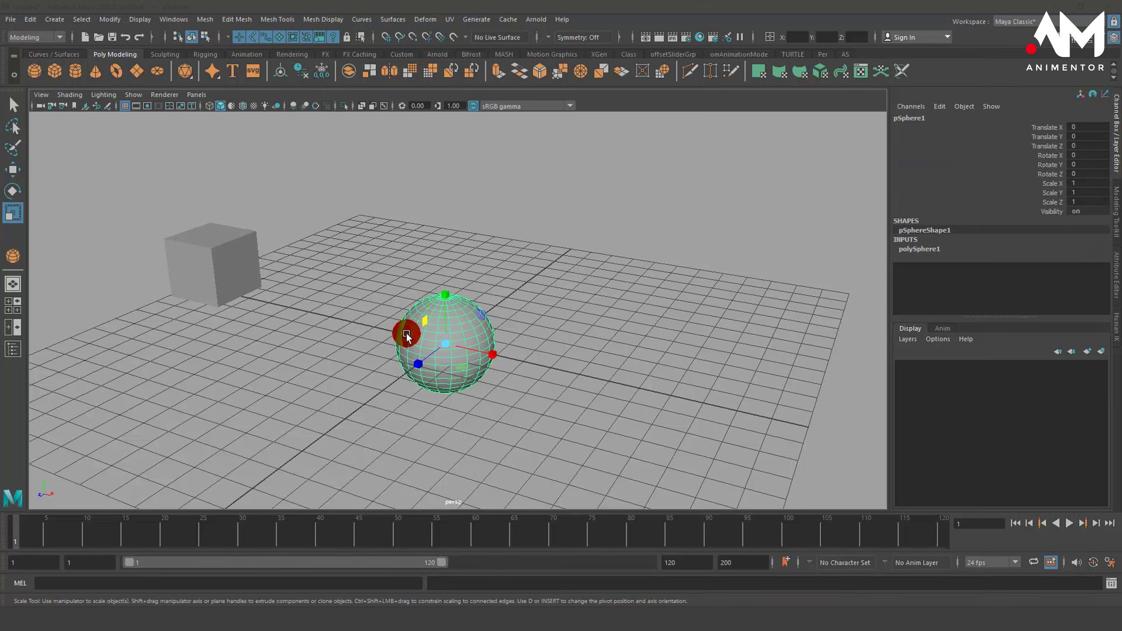
{"action": "key", "text": "w"}
{"action": "left_click", "coordinate": [475, 344]}
{"action": "left_click_drag", "start_coordinate": [475, 345], "coordinate": [745, 298]}
{"action": "left_click_drag", "start_coordinate": [725, 221], "coordinate": [784, 165]}
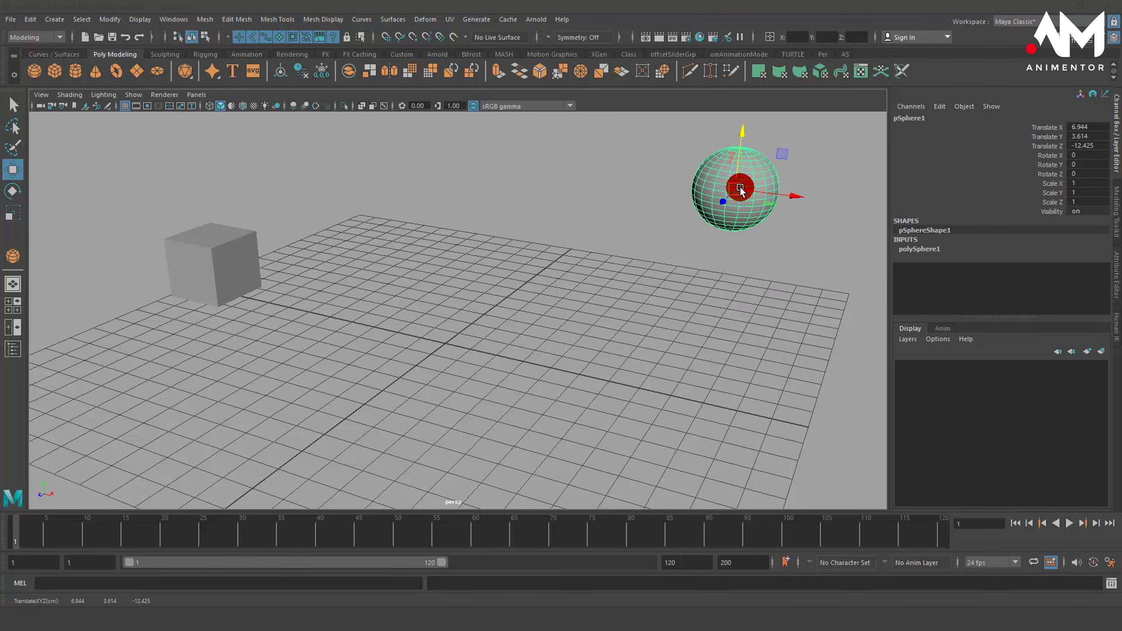
Freeze the sphere's transformations at its new position
{"action": "left_click_drag", "start_coordinate": [710, 279], "coordinate": [667, 340], "text": "alt"}
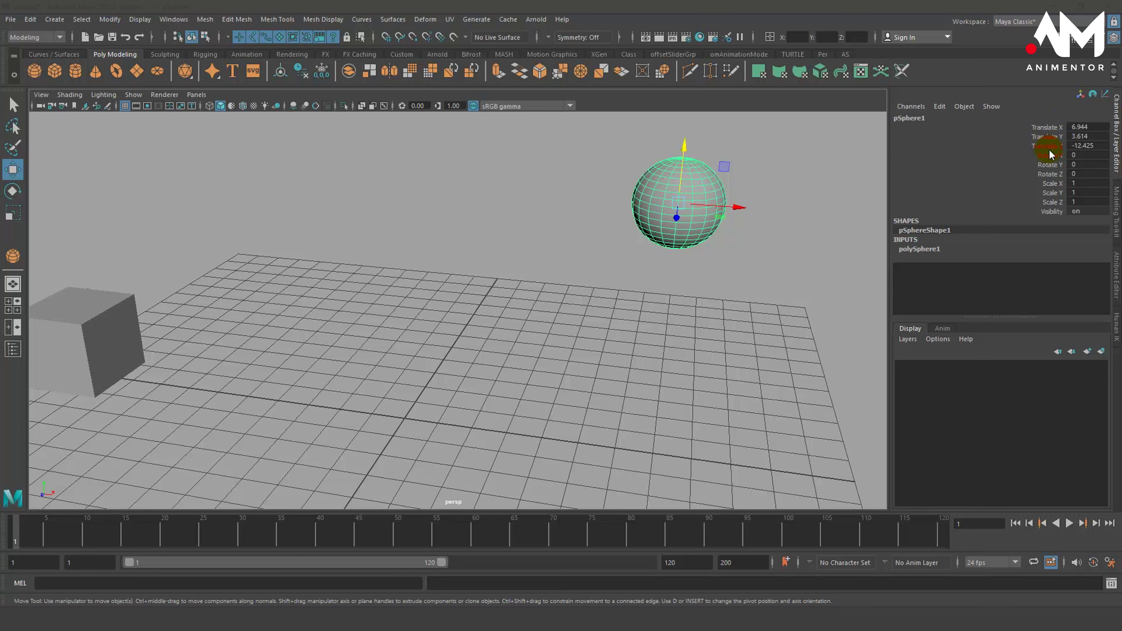
{"action": "left_click_drag", "start_coordinate": [721, 250], "coordinate": [640, 245], "text": "alt"}
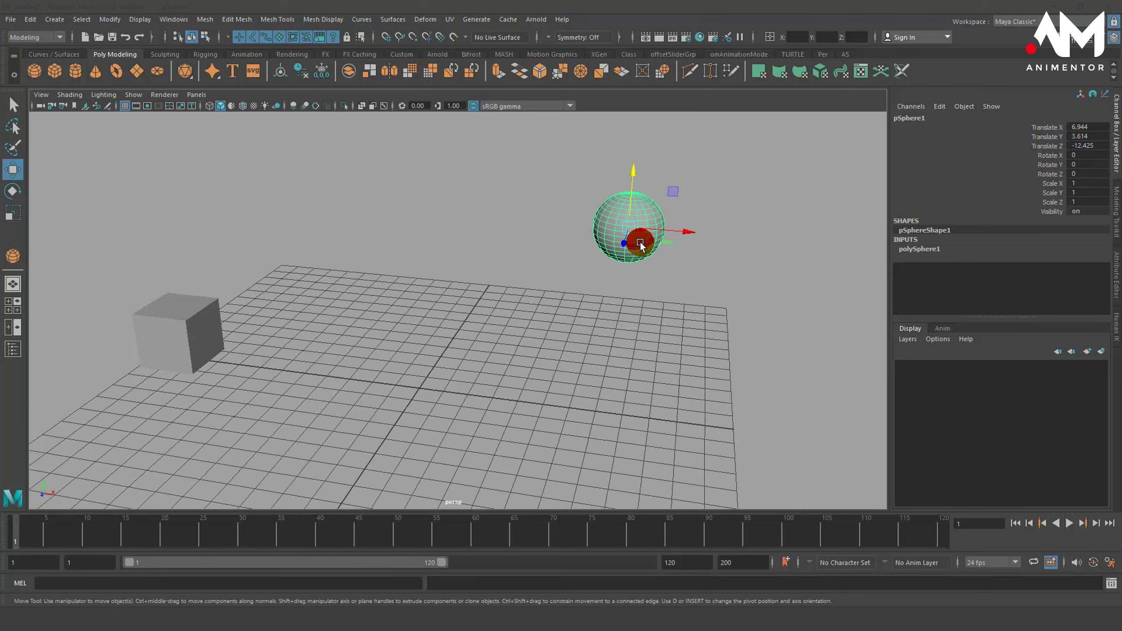
{"action": "left_click_drag", "start_coordinate": [607, 316], "coordinate": [621, 319], "text": "alt"}
{"action": "right_click_drag", "start_coordinate": [592, 280], "coordinate": [554, 292], "text": "alt"}
{"action": "left_click_drag", "start_coordinate": [554, 291], "coordinate": [594, 290], "text": "alt"}
{"action": "left_click", "coordinate": [109, 19]}
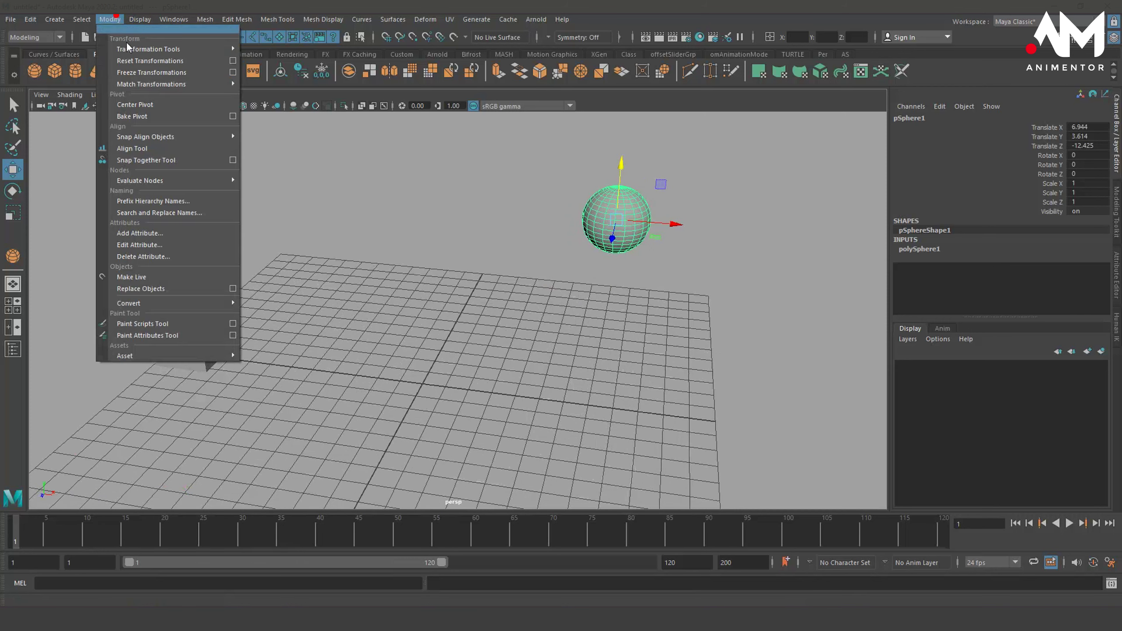
{"action": "left_click", "coordinate": [151, 72]}
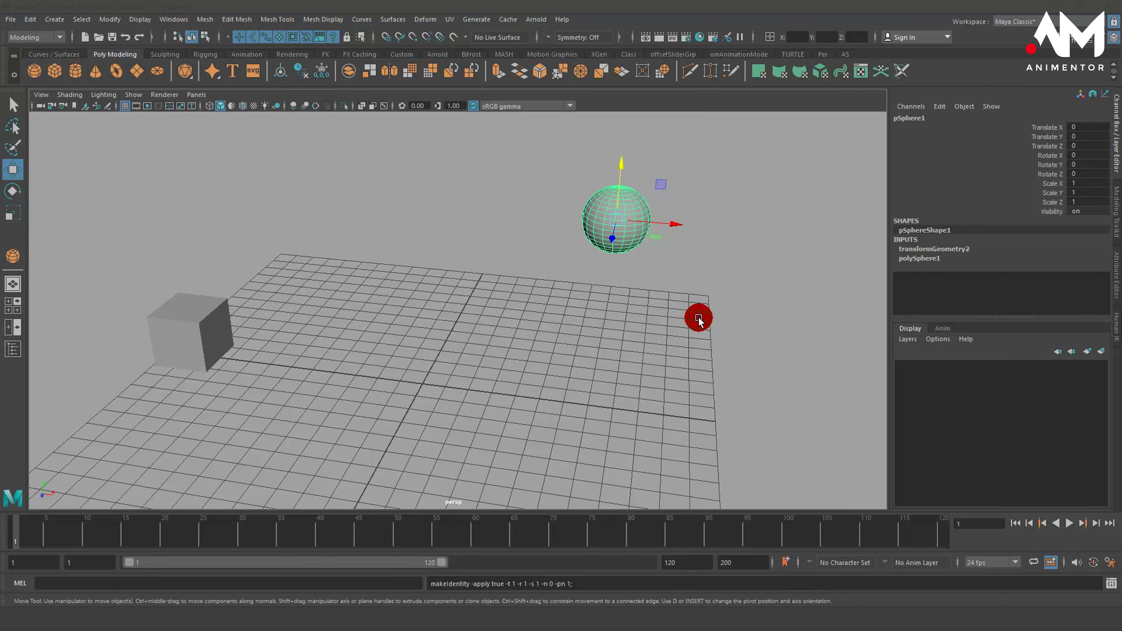
Move the sphere along its Z, X and Y axes to about X 4.4, Y 4.5, Z 10.6
{"action": "left_click_drag", "start_coordinate": [698, 318], "coordinate": [637, 181], "text": "alt"}
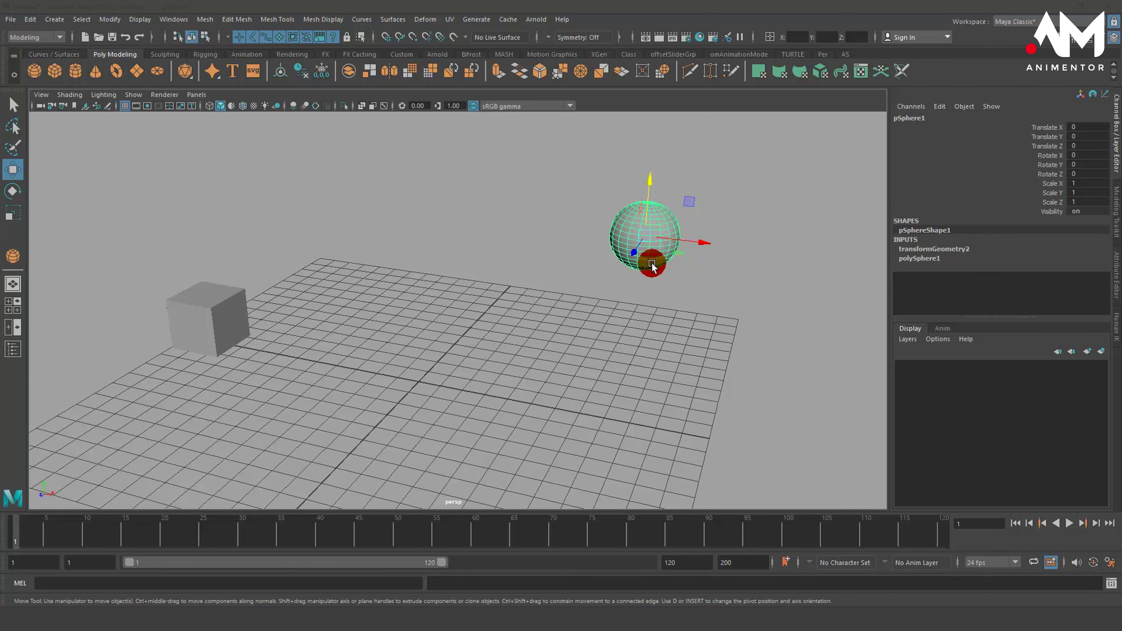
{"action": "left_click_drag", "start_coordinate": [636, 249], "coordinate": [565, 325]}
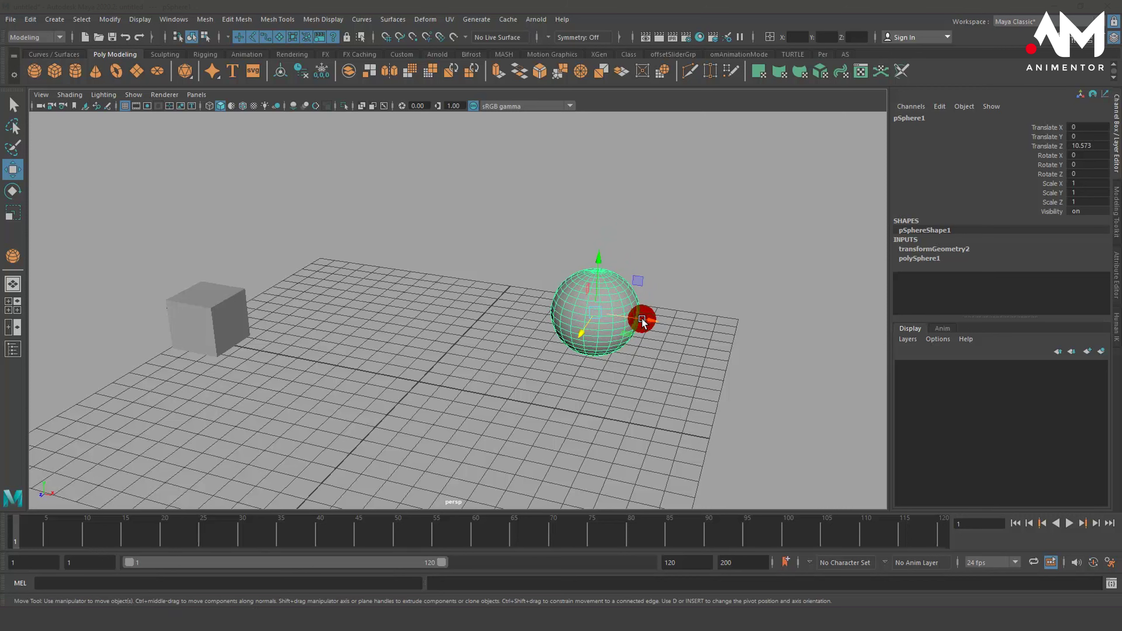
{"action": "left_click_drag", "start_coordinate": [649, 319], "coordinate": [768, 345]}
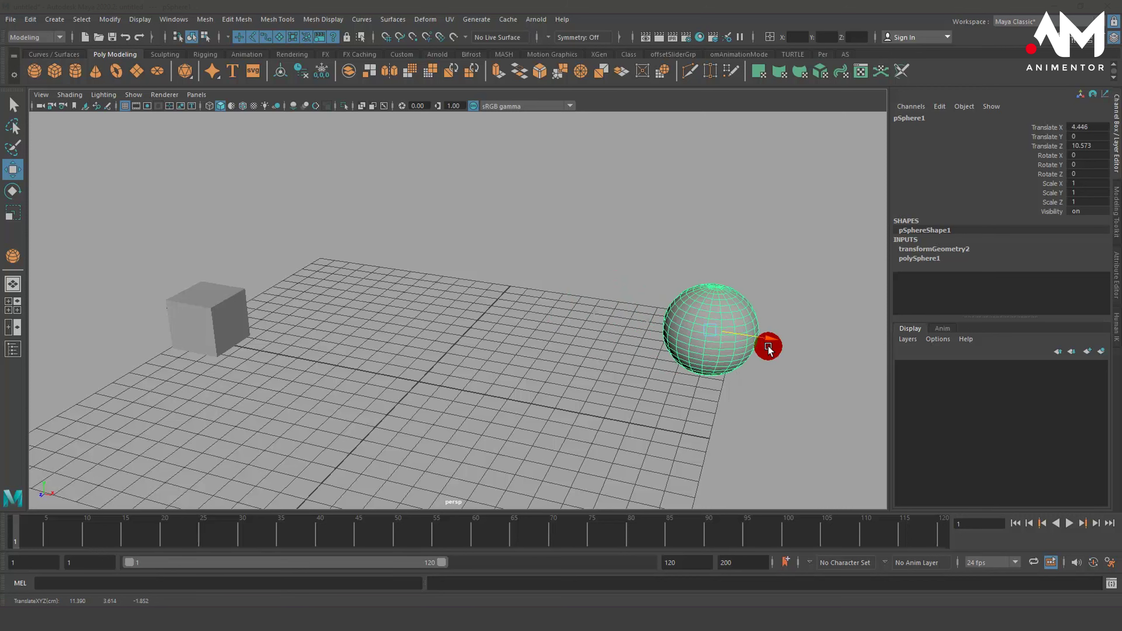
{"action": "left_click", "coordinate": [707, 274]}
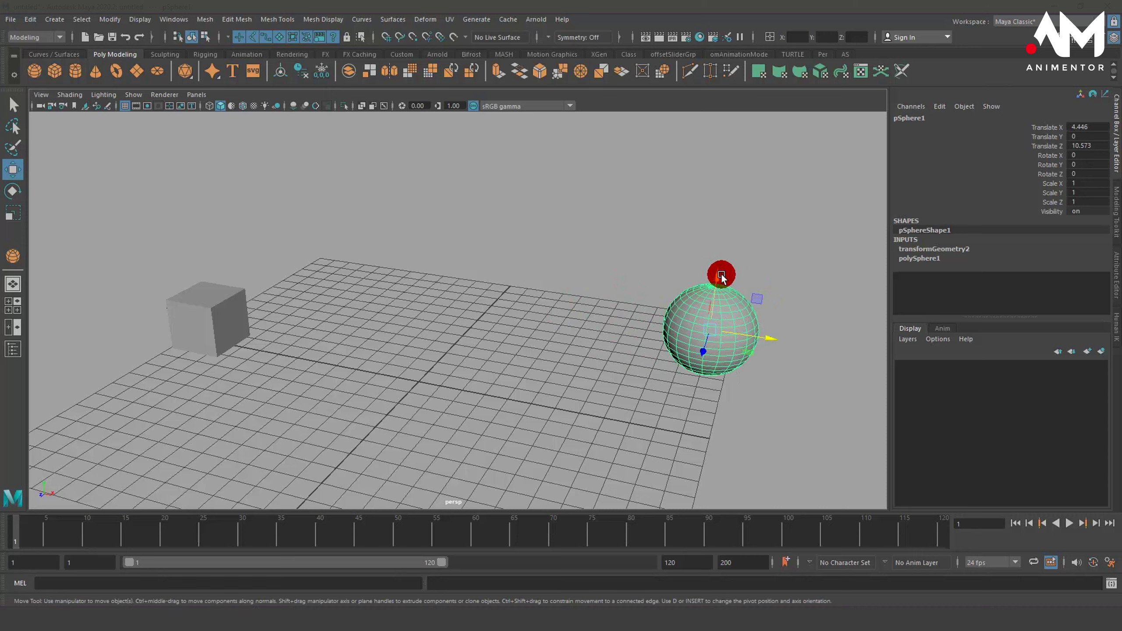
{"action": "left_click_drag", "start_coordinate": [721, 274], "coordinate": [726, 149]}
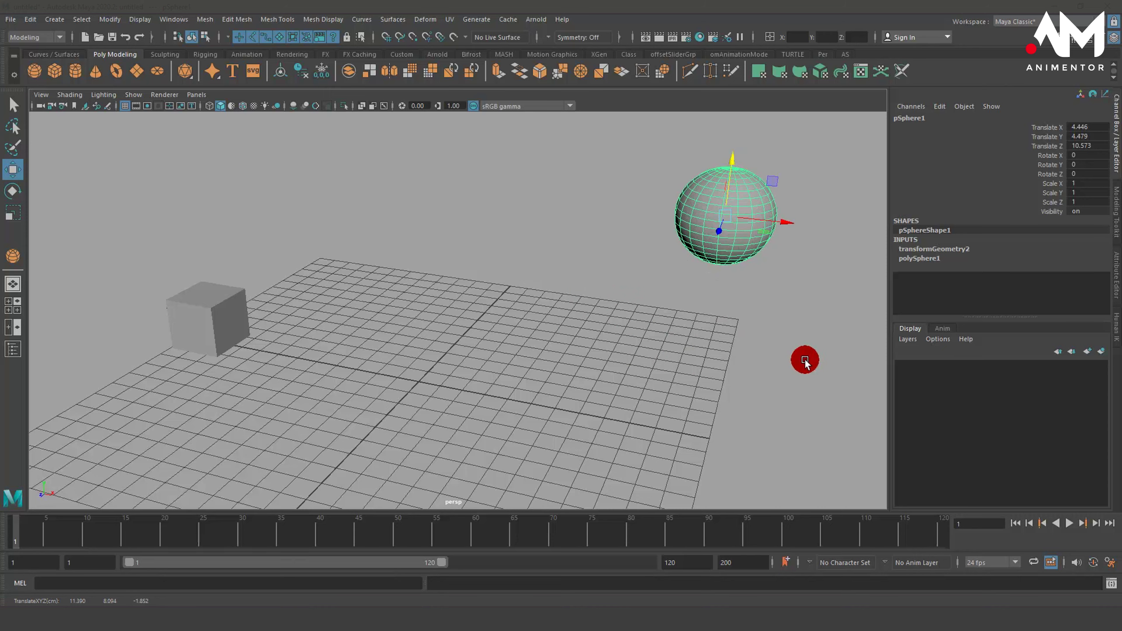
Return the sphere to its frozen position by setting Translate X, Y and Z to 0
{"action": "left_click_drag", "start_coordinate": [1089, 126], "coordinate": [1089, 148]}
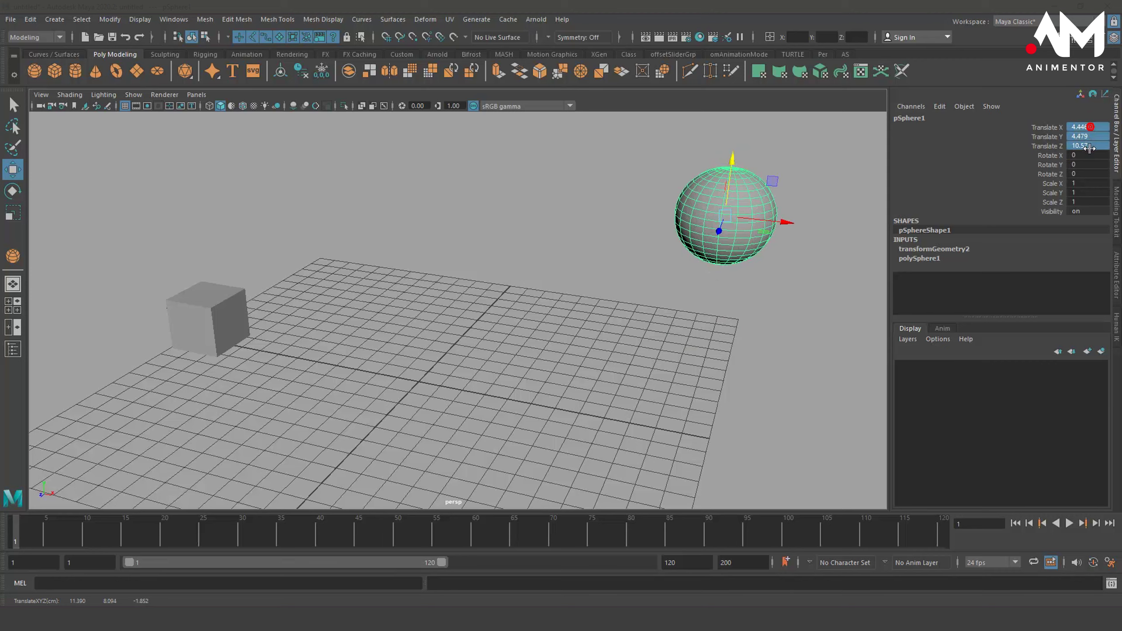
{"action": "left_click", "coordinate": [1100, 143]}
{"action": "type", "text": "0"}
{"action": "key", "text": "Return"}
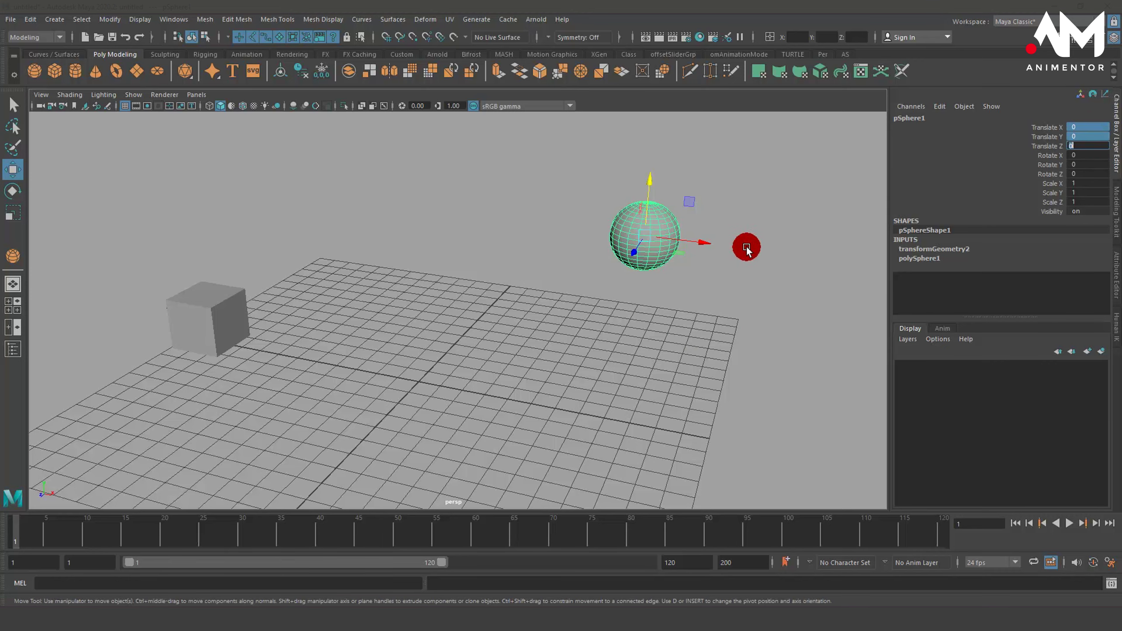
Delete the sphere from the scene
{"action": "left_click_drag", "start_coordinate": [744, 243], "coordinate": [714, 268], "text": "alt"}
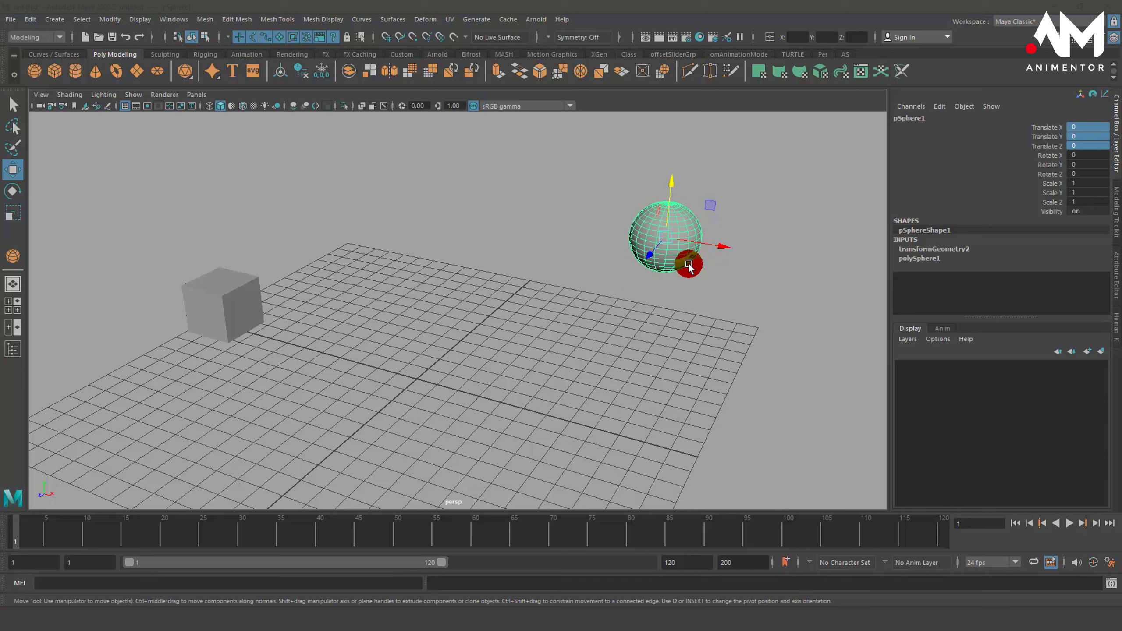
{"action": "key", "text": "Delete"}
{"action": "left_click_drag", "start_coordinate": [803, 259], "coordinate": [404, 286], "text": "alt"}
Select the cube and key only its translation attributes at frame 1
{"action": "left_click", "coordinate": [206, 295]}
{"action": "left_click_drag", "start_coordinate": [251, 335], "coordinate": [335, 316], "text": "alt"}
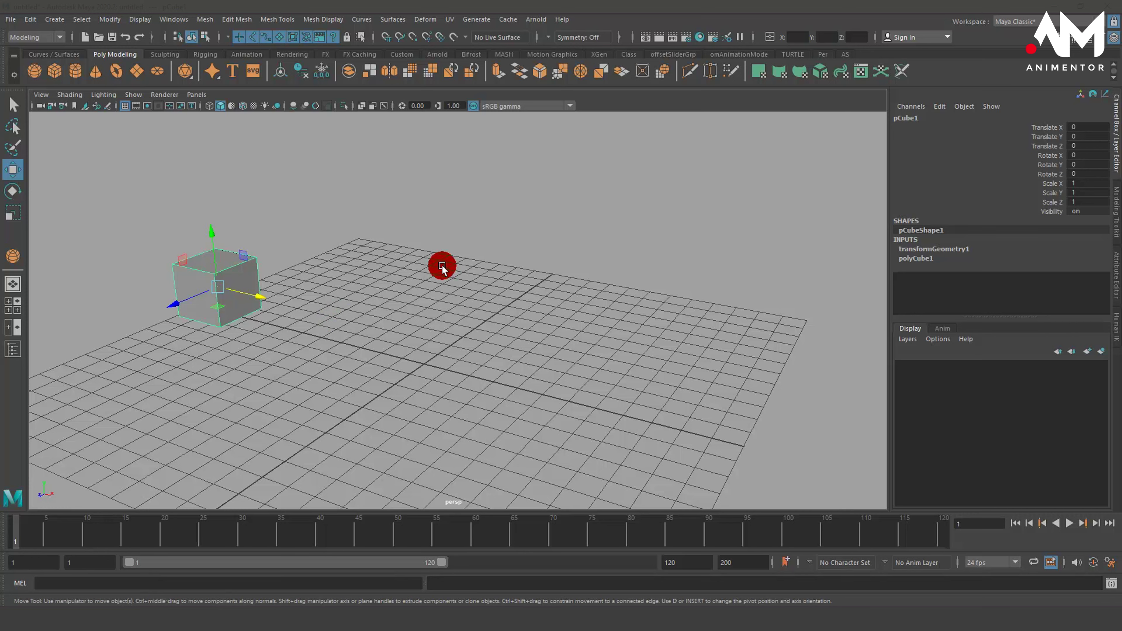
{"action": "key", "text": "shift+w"}
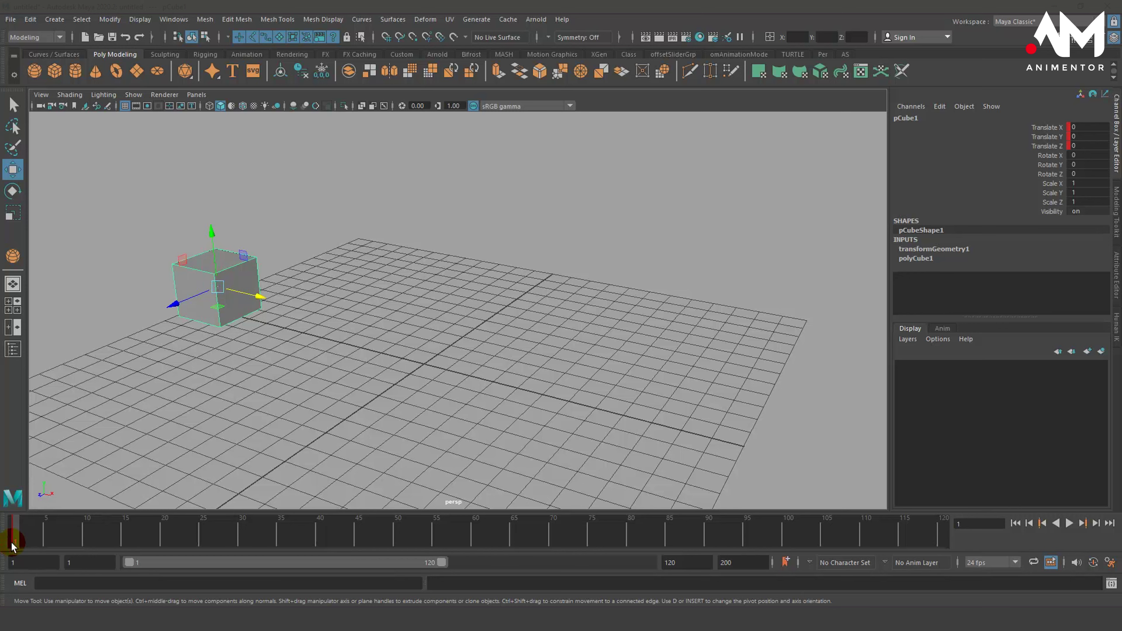
At frame 70, move the cube along X to about 19.96 and key all its attributes
{"action": "left_click_drag", "start_coordinate": [14, 540], "coordinate": [245, 539]}
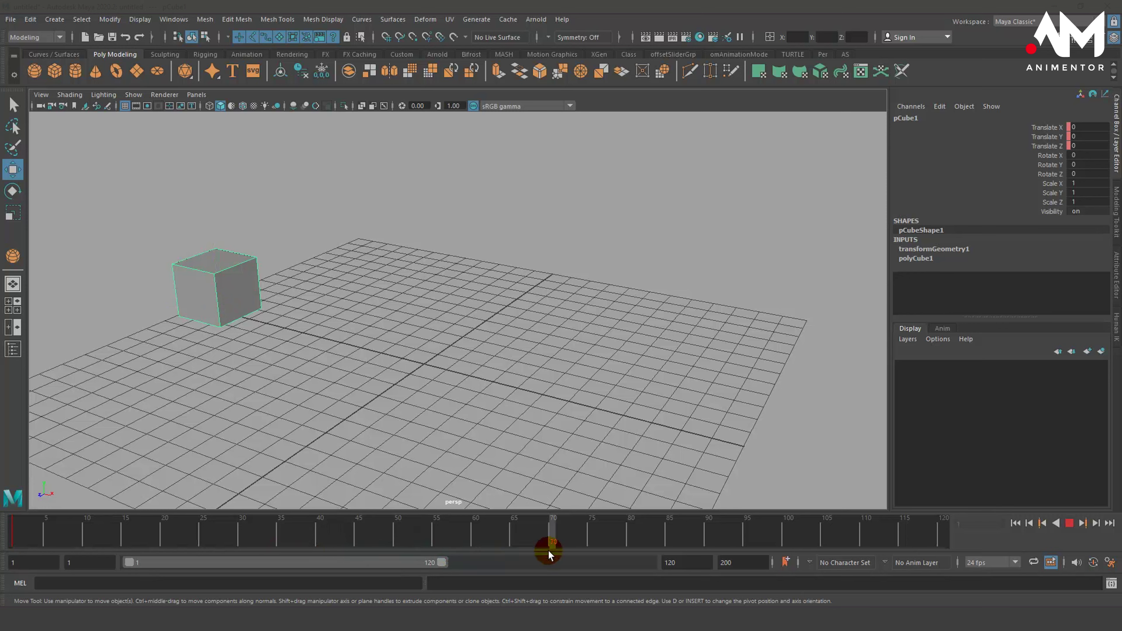
{"action": "left_click_drag", "start_coordinate": [548, 549], "coordinate": [548, 548]}
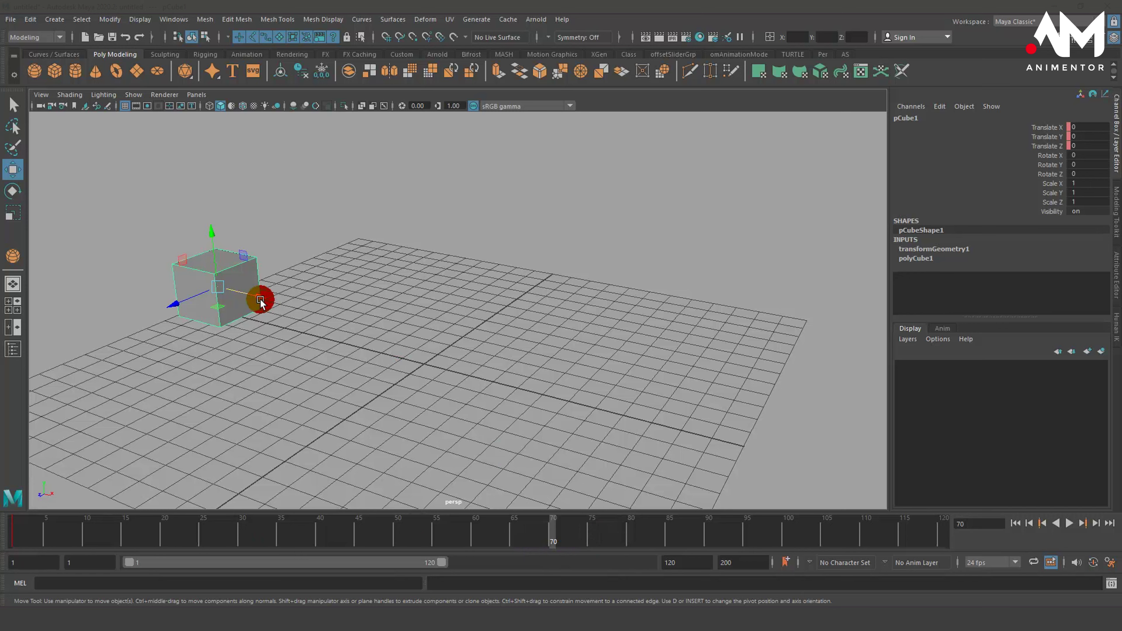
{"action": "left_click_drag", "start_coordinate": [260, 301], "coordinate": [737, 418]}
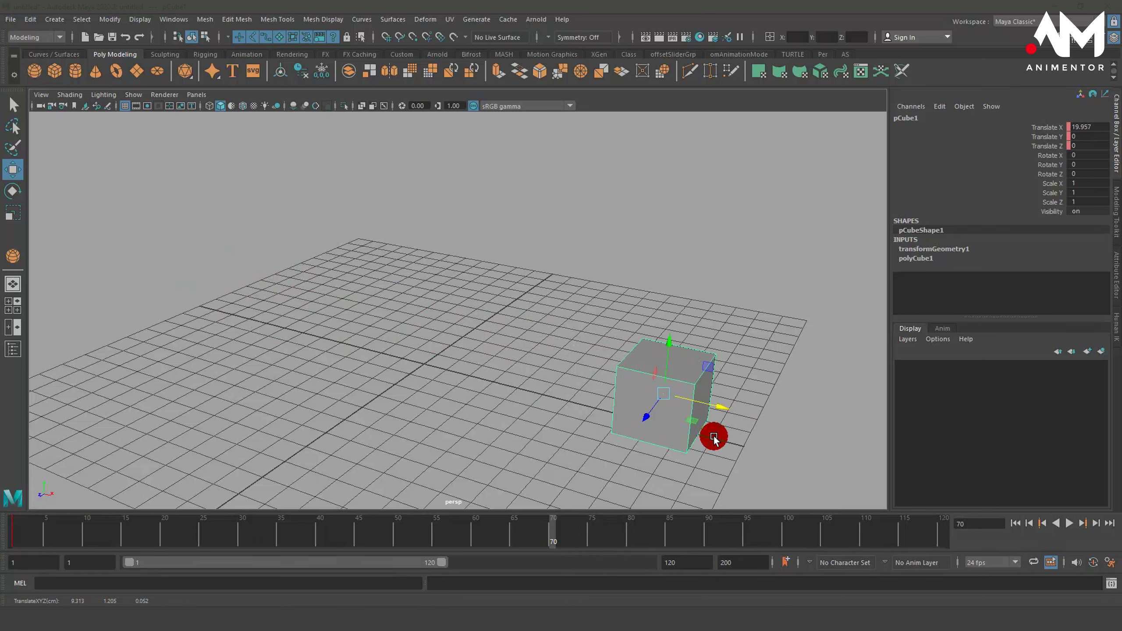
{"action": "key", "text": "s"}
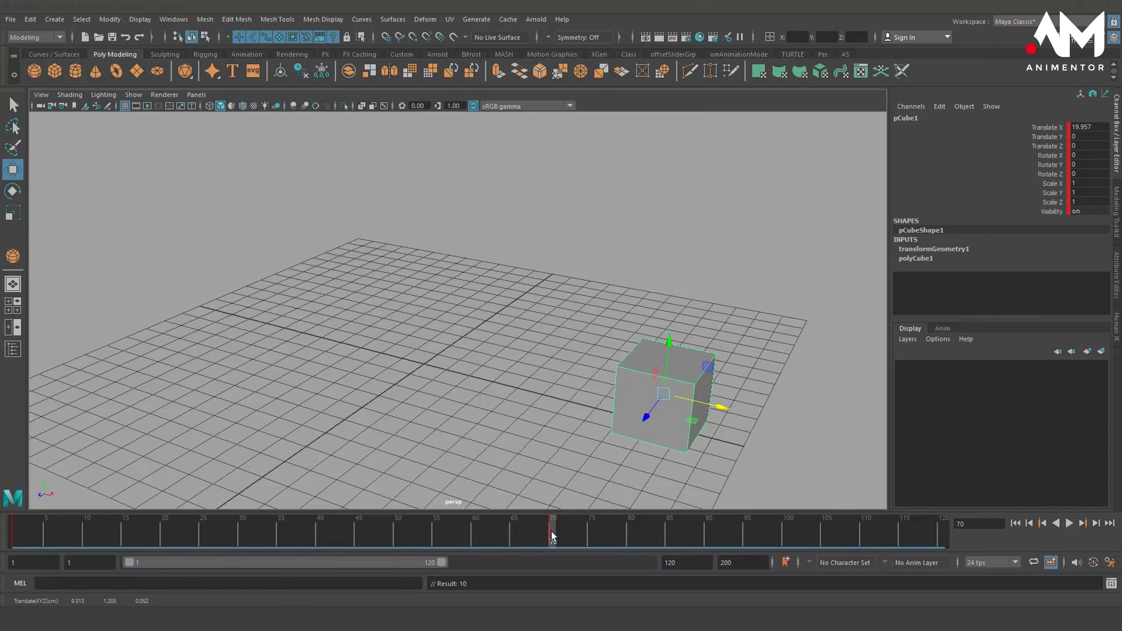
Play back the cube's animation, scrub to the midpoint at frame 35 and return to frame 1
{"action": "left_click_drag", "start_coordinate": [553, 536], "coordinate": [13, 536]}
{"action": "left_click", "coordinate": [1069, 523]}
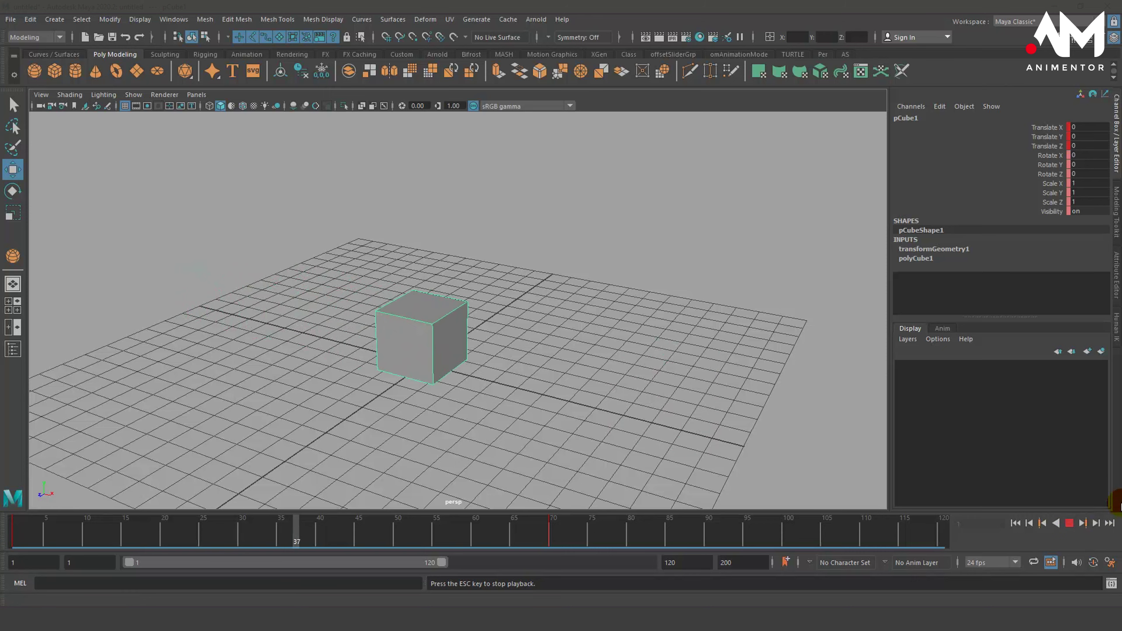
{"action": "left_click", "coordinate": [1069, 523]}
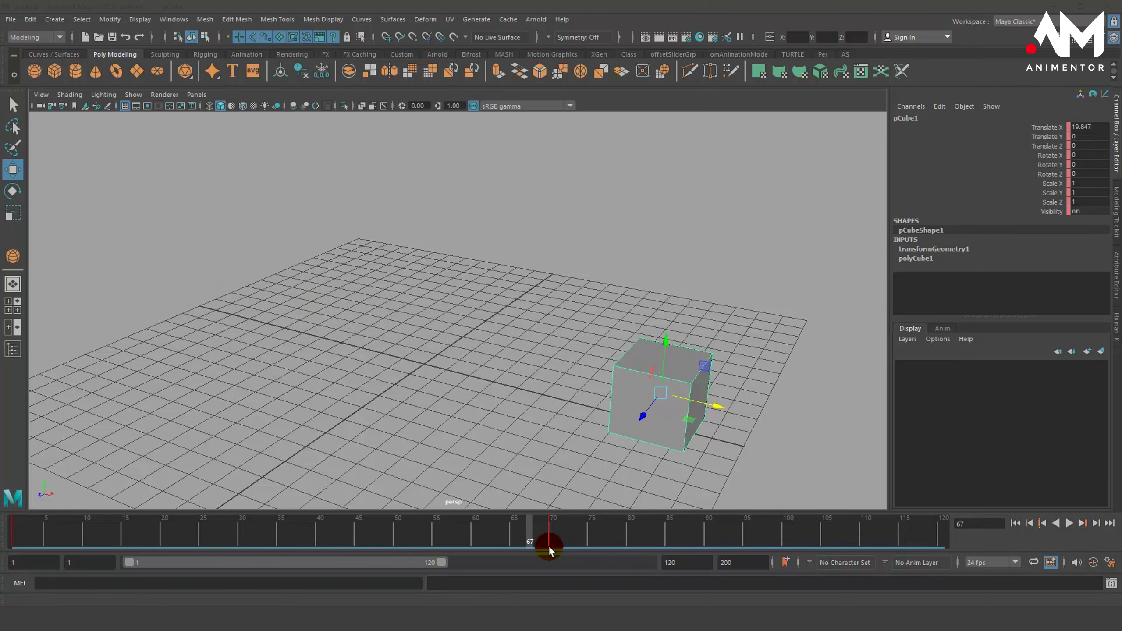
{"action": "left_click_drag", "start_coordinate": [534, 535], "coordinate": [283, 575]}
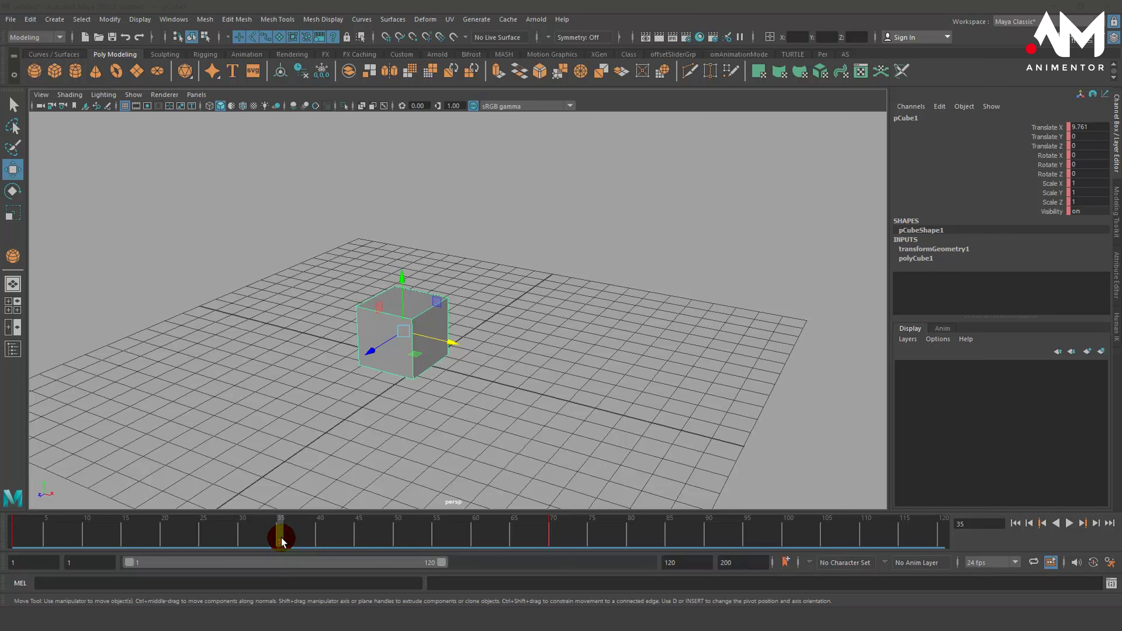
{"action": "left_click", "coordinate": [15, 540]}
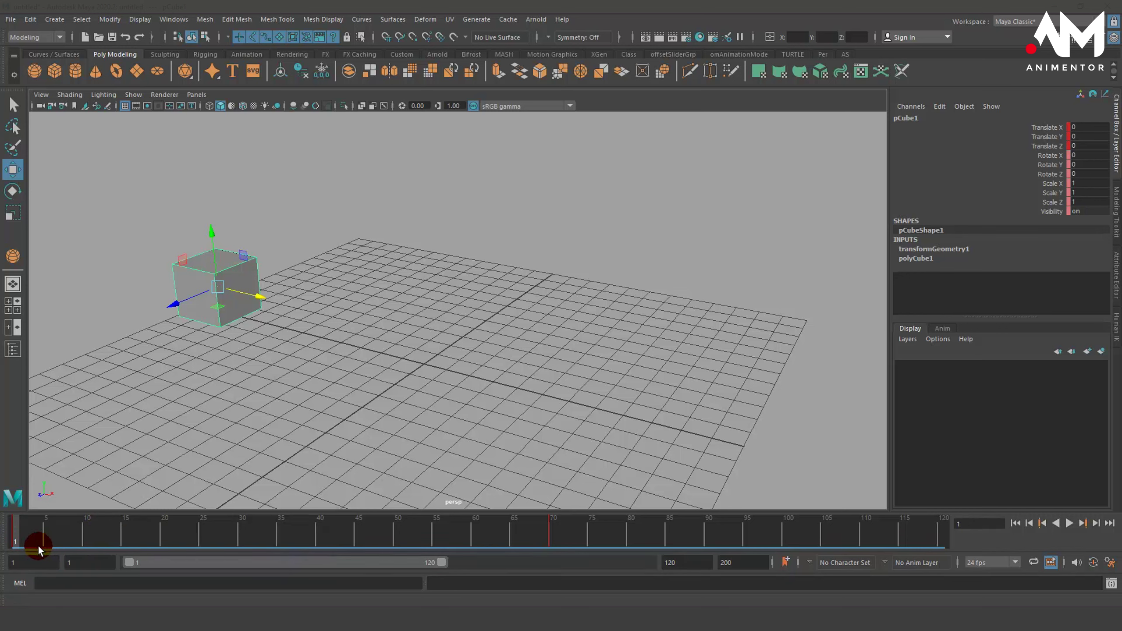
{"action": "mouse_move", "coordinate": [17, 539]}
{"action": "left_mouse_down"}
{"action": "mouse_move", "coordinate": [283, 537]}
{"action": "mouse_move", "coordinate": [9, 547]}
{"action": "left_mouse_up"}
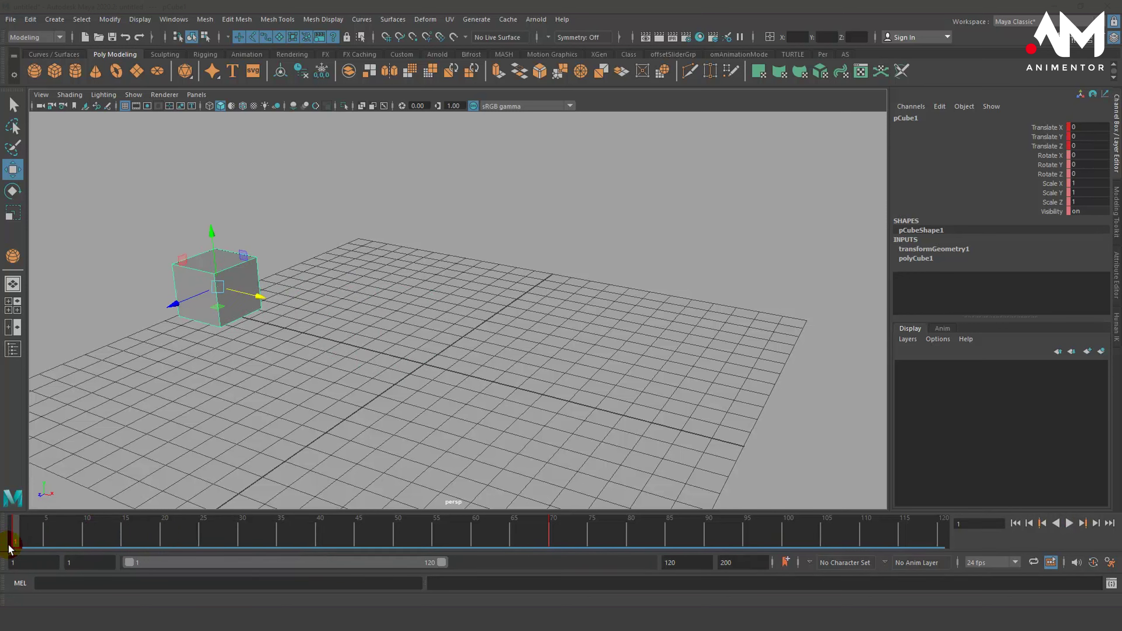
{"action": "left_click", "coordinate": [90, 568]}
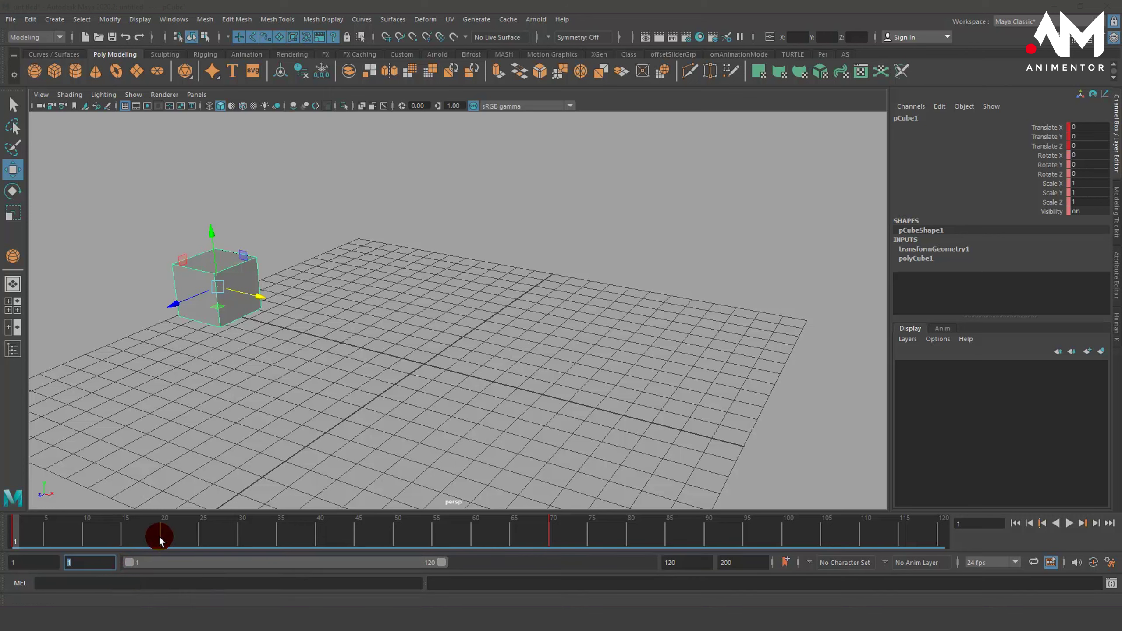
At frame 35, raise the cube to about 5.38 in Y and key all its attributes
{"action": "left_click_drag", "start_coordinate": [20, 530], "coordinate": [283, 553]}
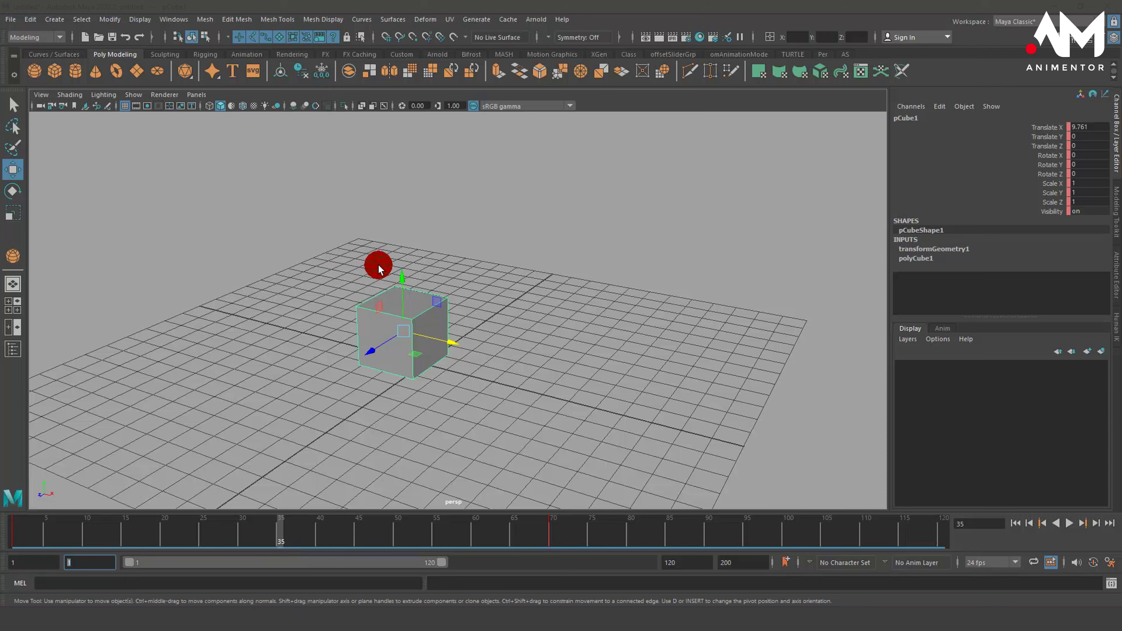
{"action": "left_click_drag", "start_coordinate": [400, 275], "coordinate": [402, 131]}
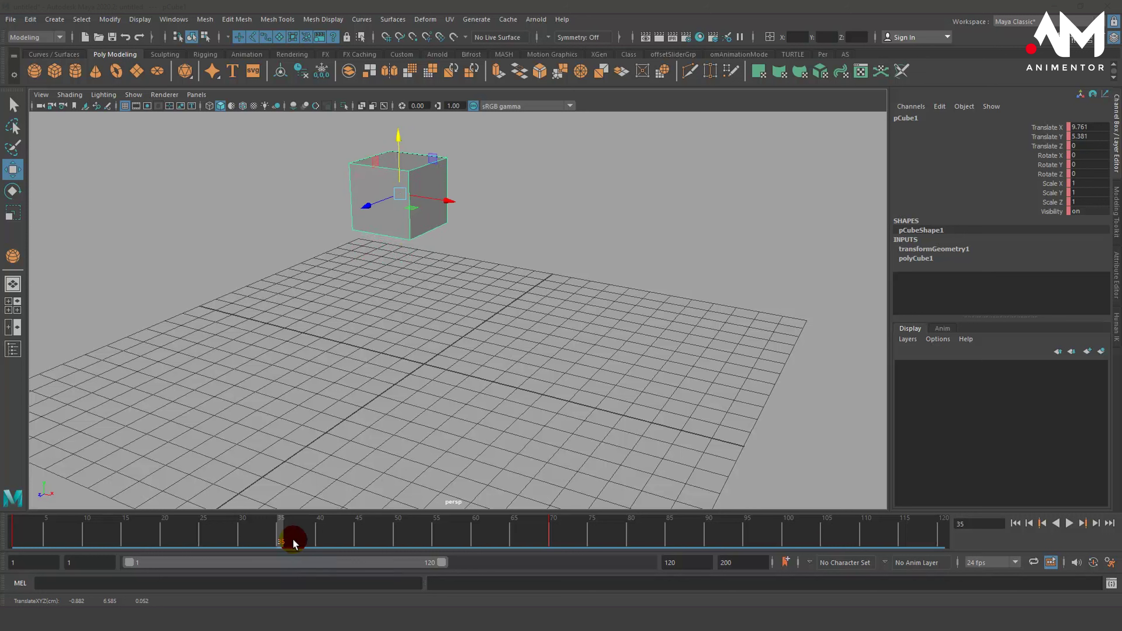
{"action": "key", "text": "s"}
{"action": "left_click", "coordinate": [326, 580]}
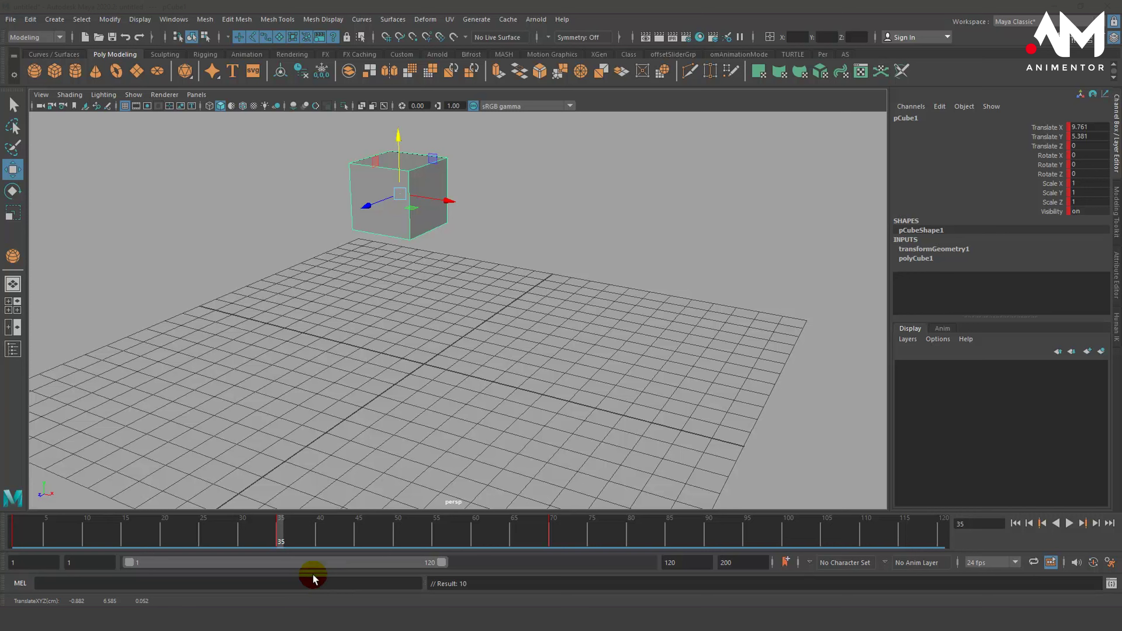
Scrub between frames 1, 35 and 70 to check the cube's translation values at each keyframe
{"action": "left_click_drag", "start_coordinate": [286, 528], "coordinate": [53, 540]}
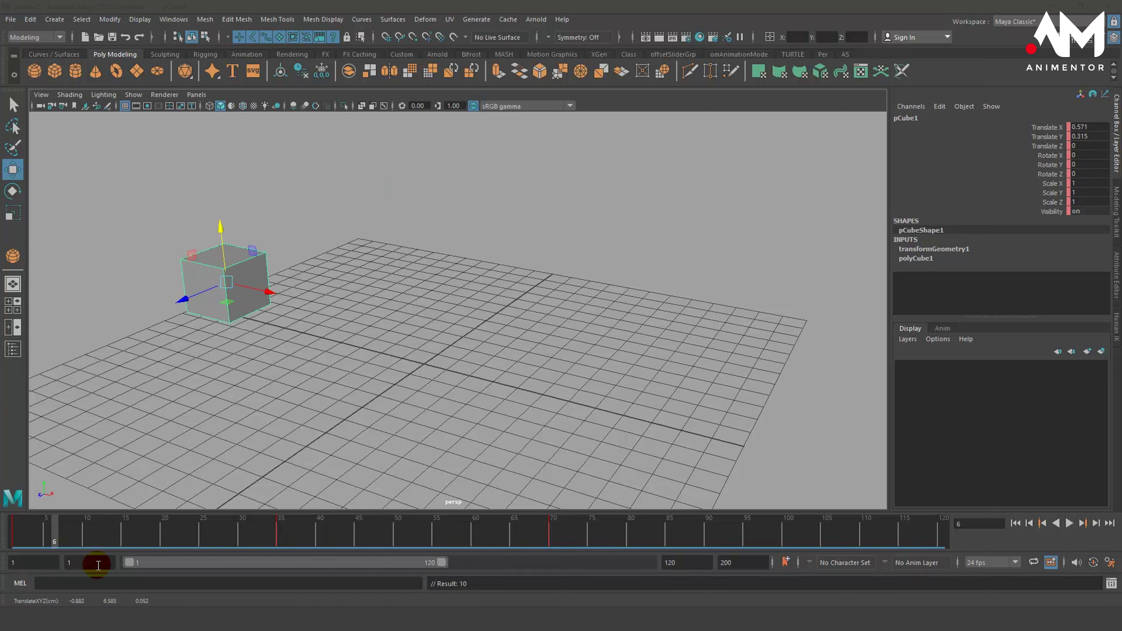
{"action": "left_click", "coordinate": [25, 542]}
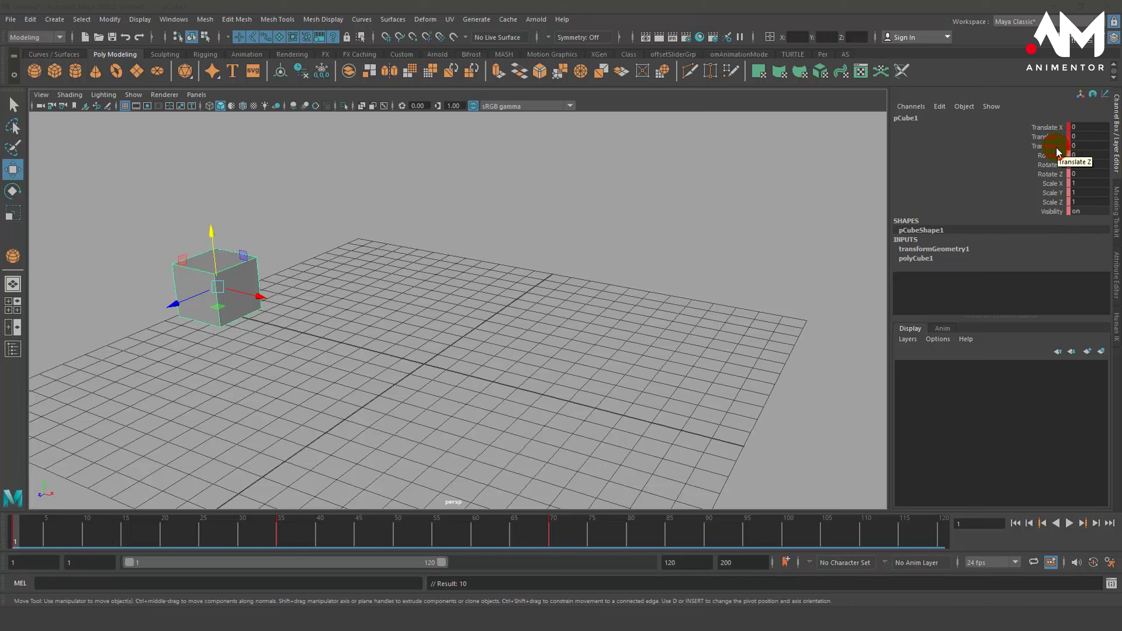
{"action": "left_click", "coordinate": [18, 530]}
{"action": "key", "text": "alt+v"}
{"action": "left_click_drag", "start_coordinate": [193, 529], "coordinate": [552, 536]}
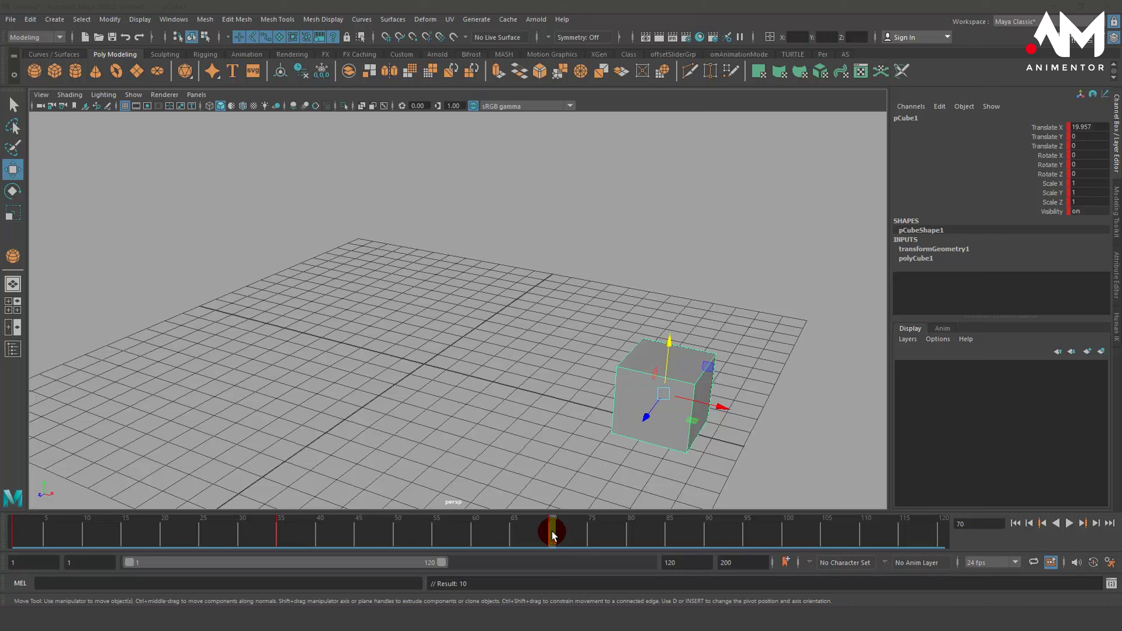
{"action": "left_click_drag", "start_coordinate": [552, 536], "coordinate": [16, 537]}
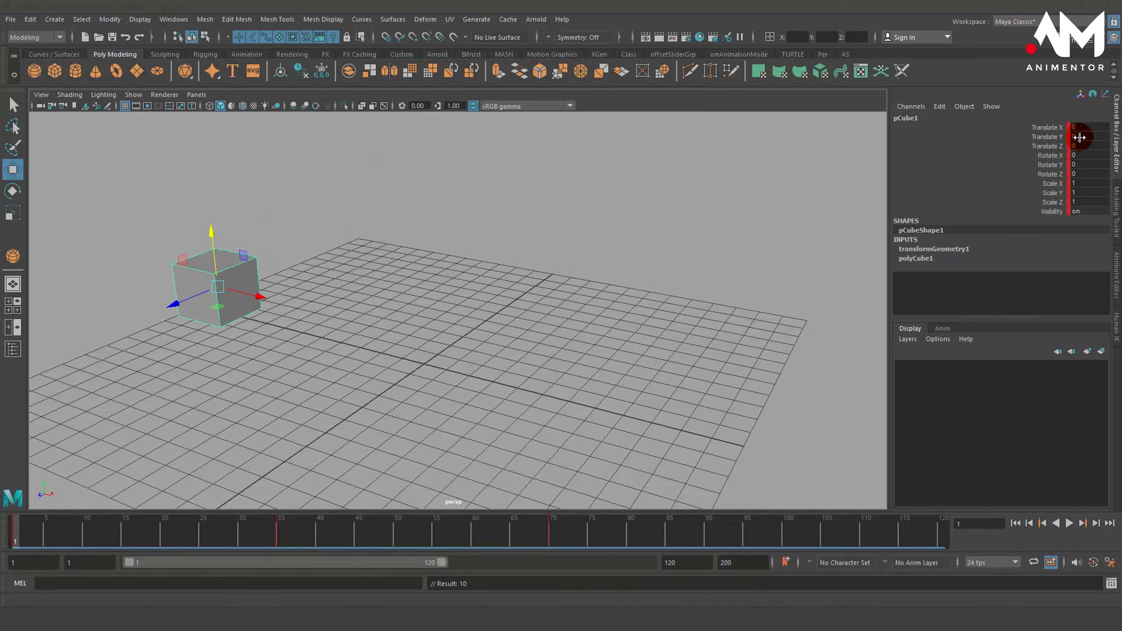
{"action": "left_click_drag", "start_coordinate": [15, 544], "coordinate": [282, 547]}
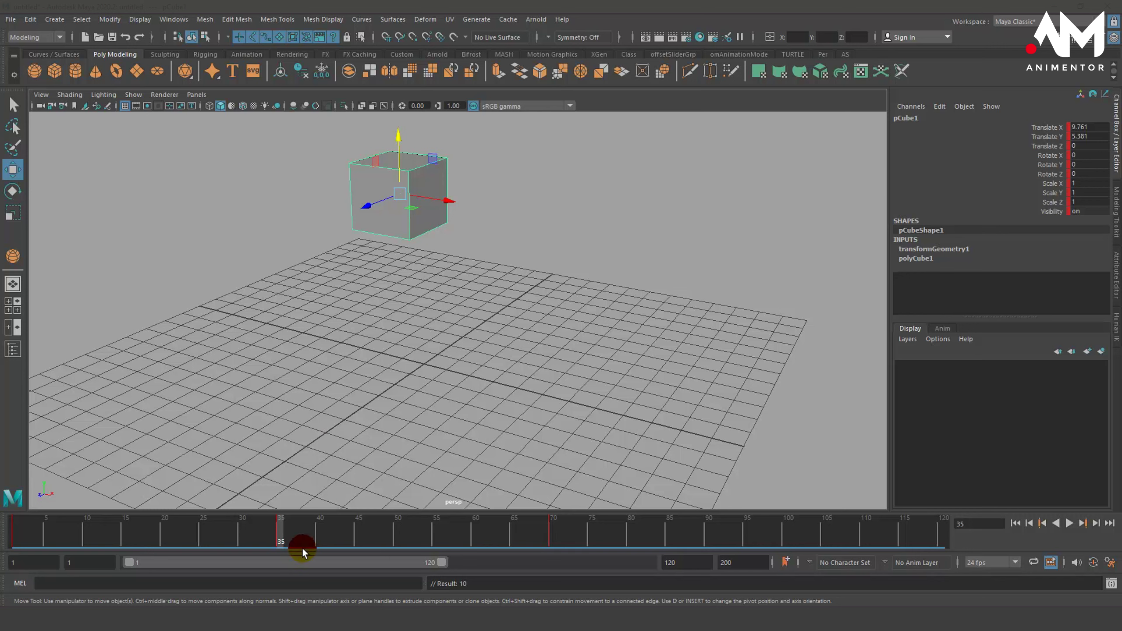
Play the cube's arcing animation from the start, stop playback and return to frame 1
{"action": "left_click_drag", "start_coordinate": [281, 531], "coordinate": [26, 532]}
{"action": "left_click", "coordinate": [1069, 522]}
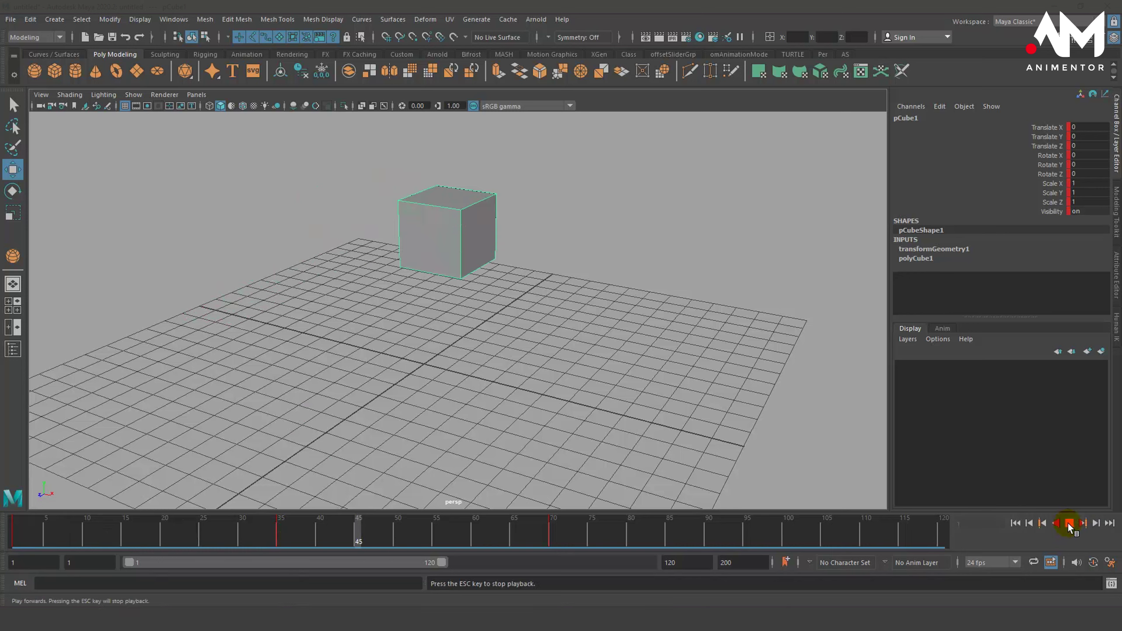
{"action": "left_click", "coordinate": [1069, 522]}
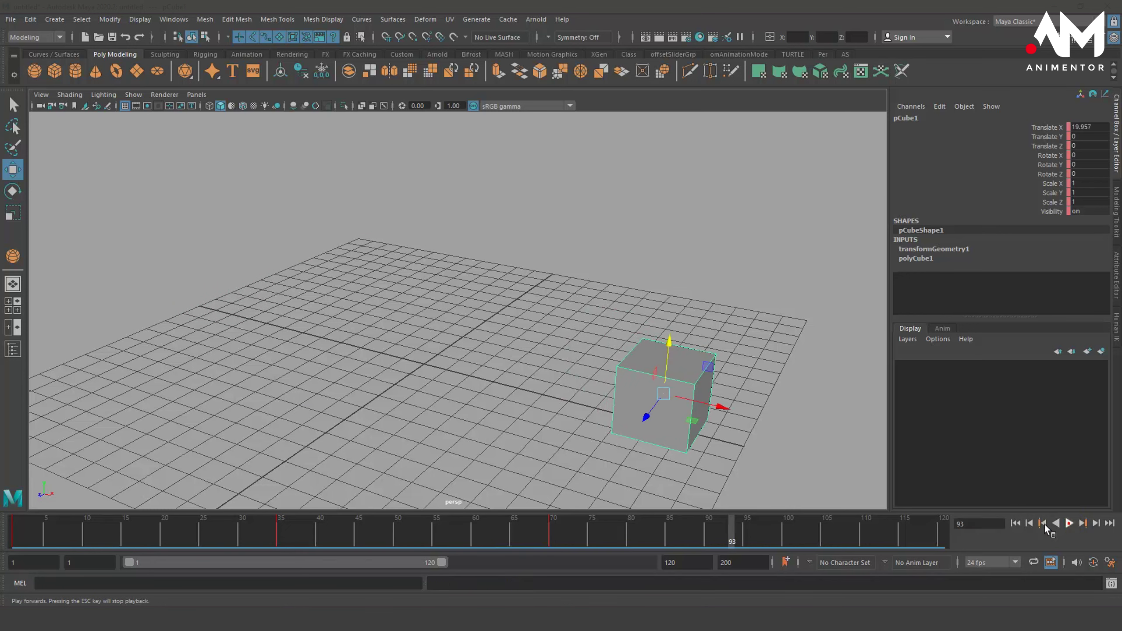
{"action": "left_click", "coordinate": [1016, 523]}
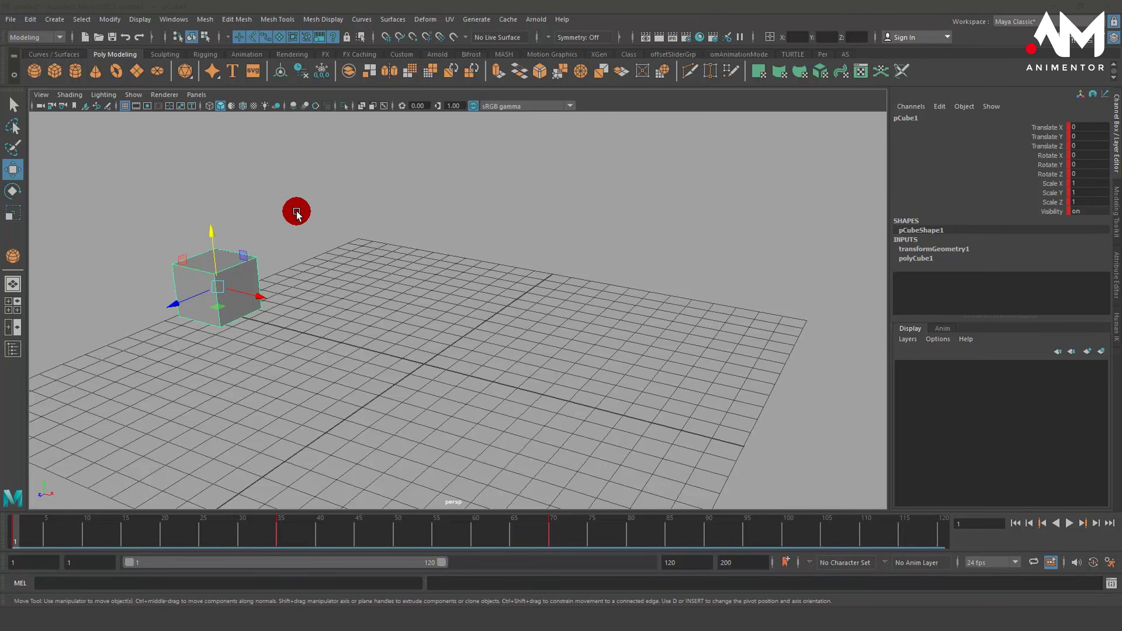
Select the keyframe range from frame 1 to 70 on the timeline and slide it to start at frame 25
{"action": "left_click_drag", "start_coordinate": [476, 318], "coordinate": [508, 338], "text": "alt"}
{"action": "mouse_move", "coordinate": [547, 515]}
{"action": "left_mouse_down"}
{"action": "mouse_move", "coordinate": [17, 538]}
{"action": "mouse_move", "coordinate": [365, 523]}
{"action": "mouse_move", "coordinate": [552, 530]}
{"action": "left_mouse_up"}
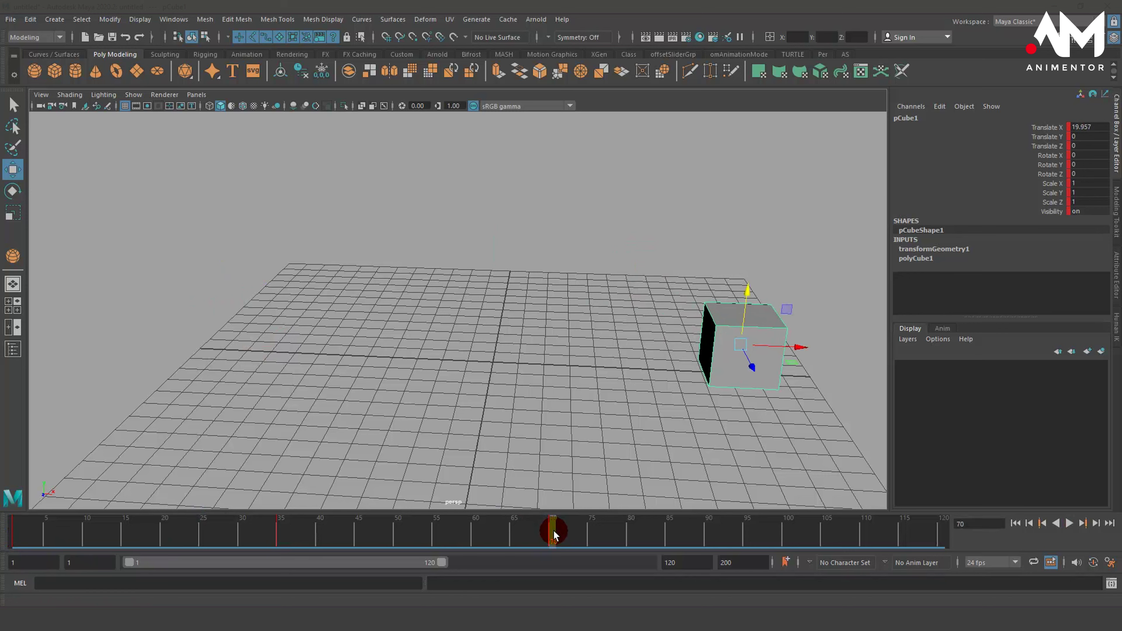
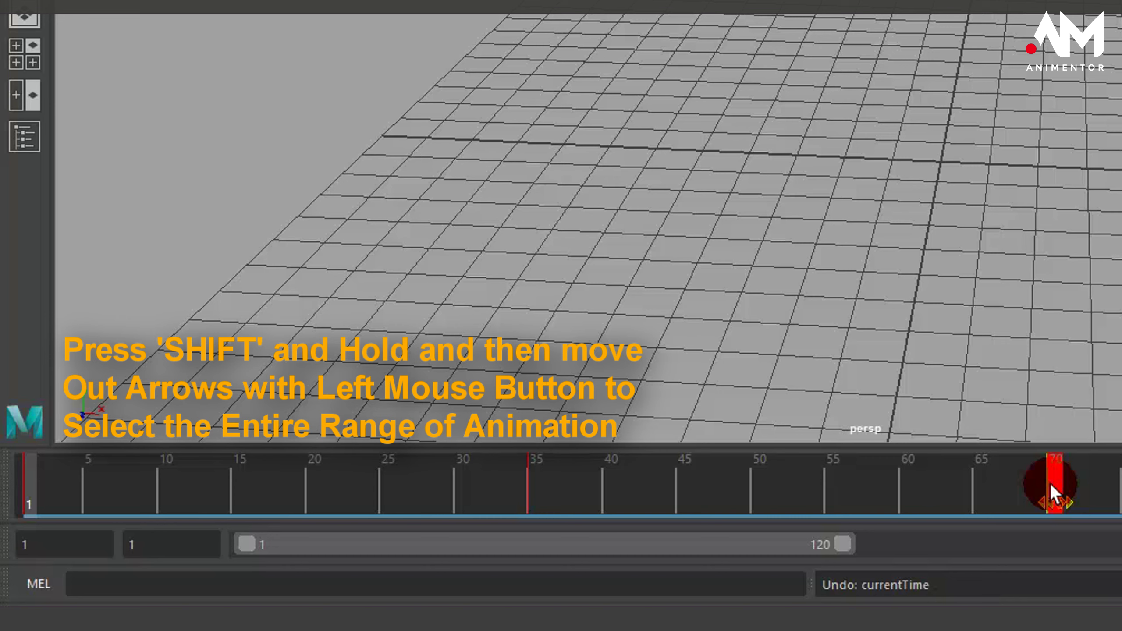
{"action": "left_click_drag", "start_coordinate": [1050, 483], "coordinate": [20, 509], "text": "shift"}
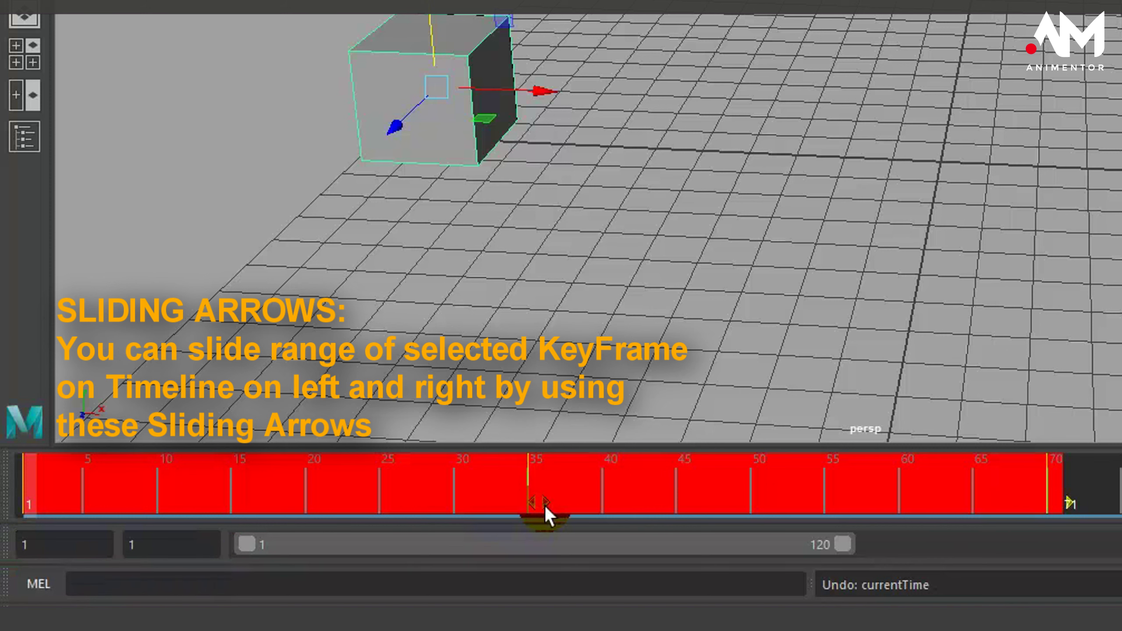
{"action": "left_click_drag", "start_coordinate": [545, 505], "coordinate": [900, 514]}
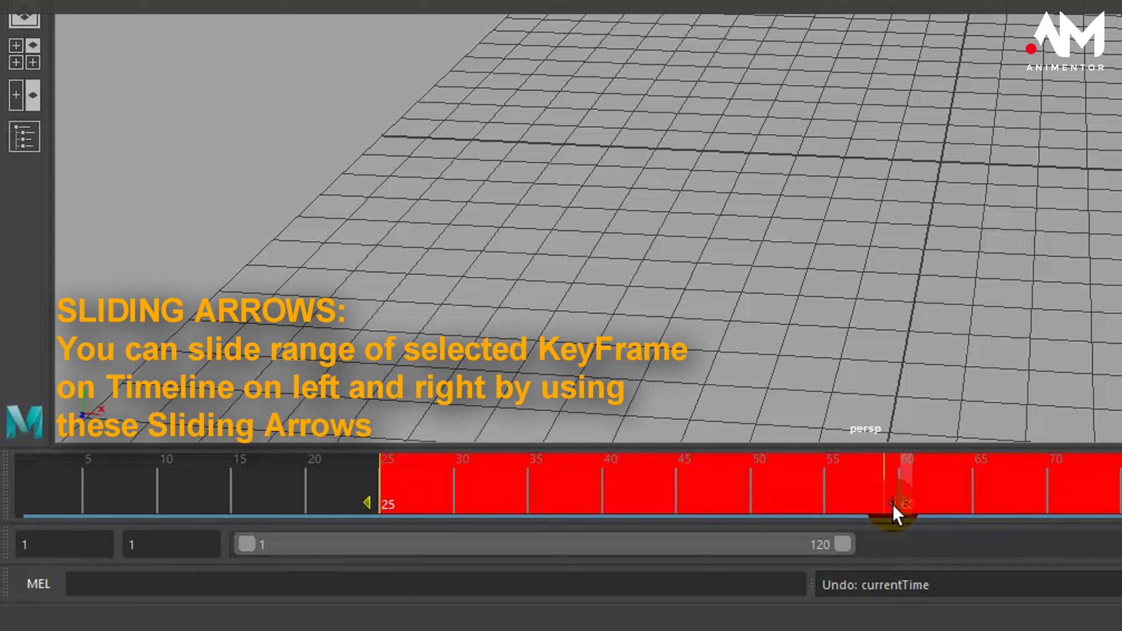
Slide the selected keyframe range back to start at frame 1 and forward again to start at frame 25, clearing the selection
{"action": "left_click_drag", "start_coordinate": [885, 505], "coordinate": [529, 494]}
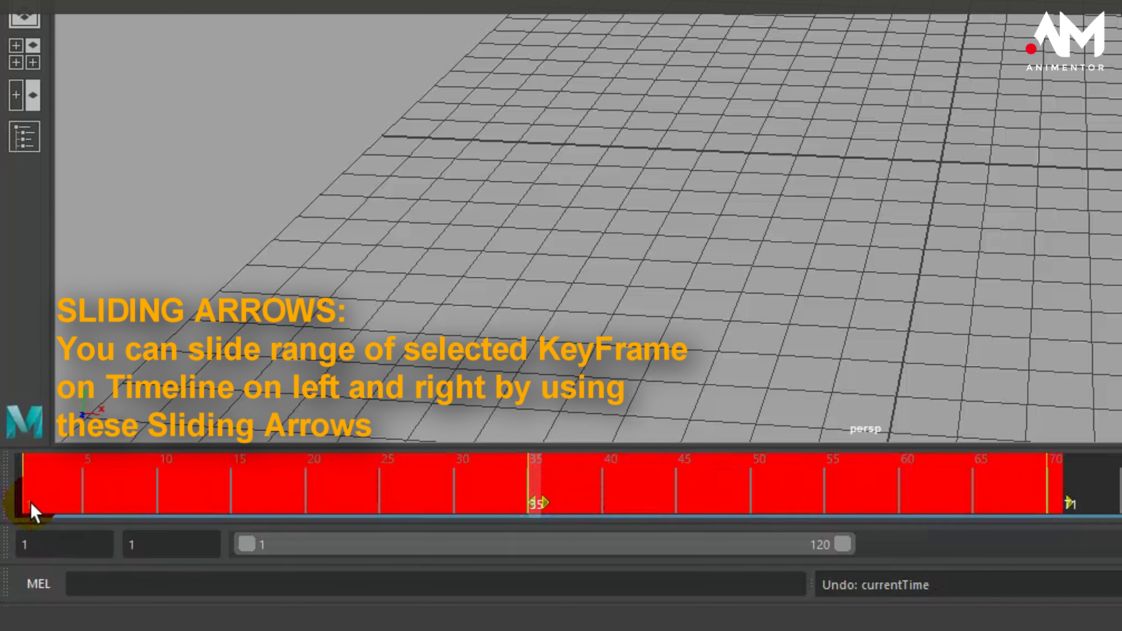
{"action": "left_click_drag", "start_coordinate": [548, 502], "coordinate": [912, 532]}
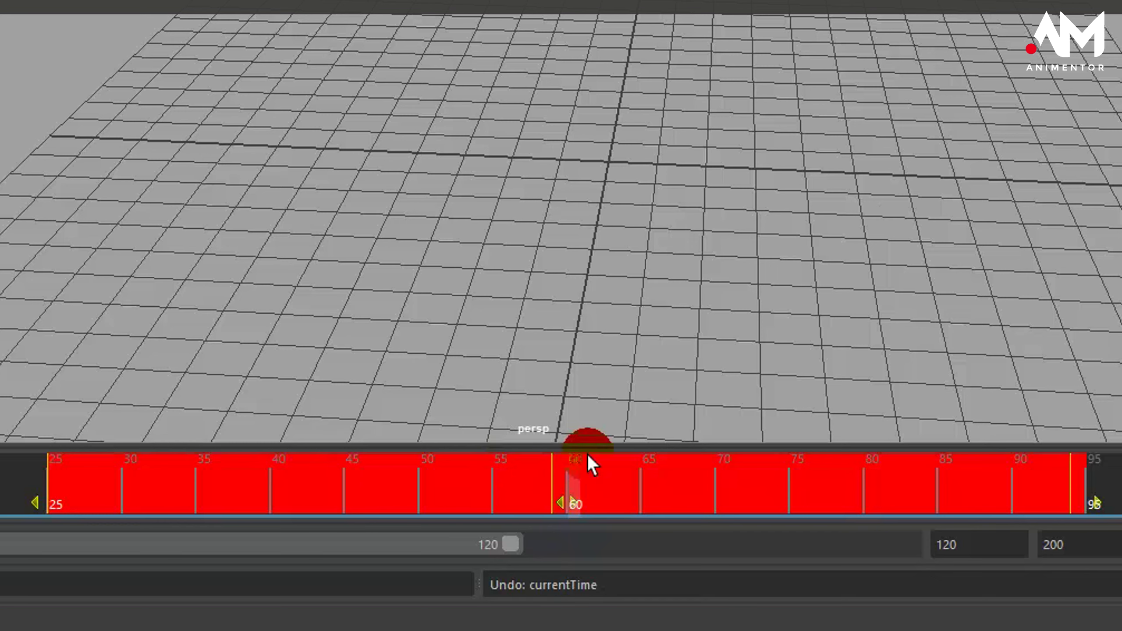
{"action": "left_click", "coordinate": [12, 486]}
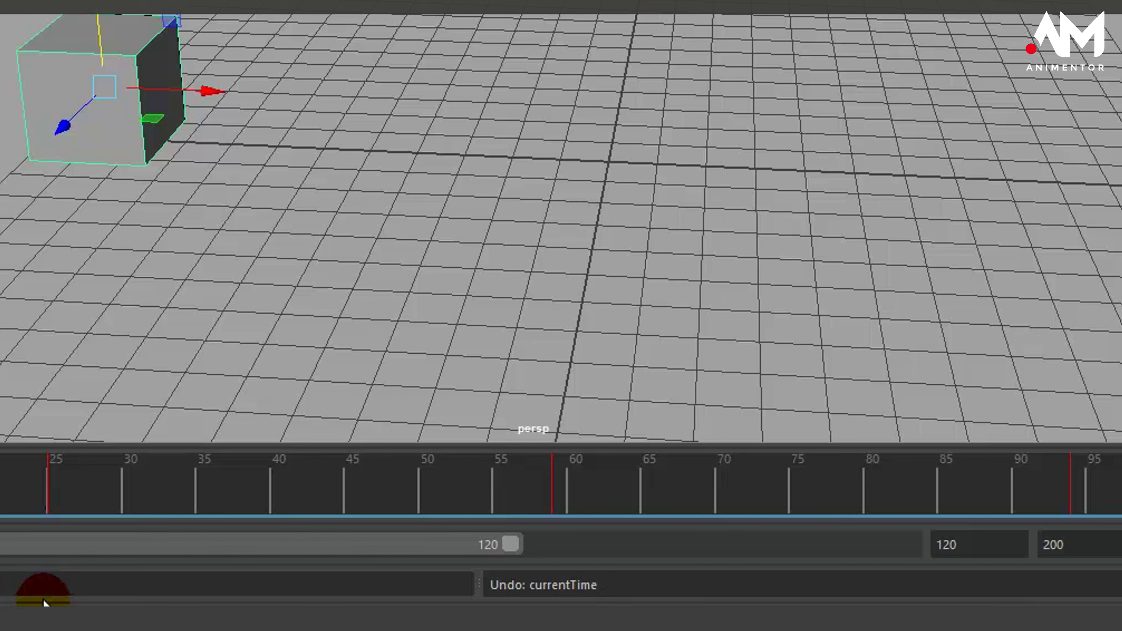
Play the shifted cube animation from before the first key through the last key, and stop playback
{"action": "left_click_drag", "start_coordinate": [48, 492], "coordinate": [6, 583]}
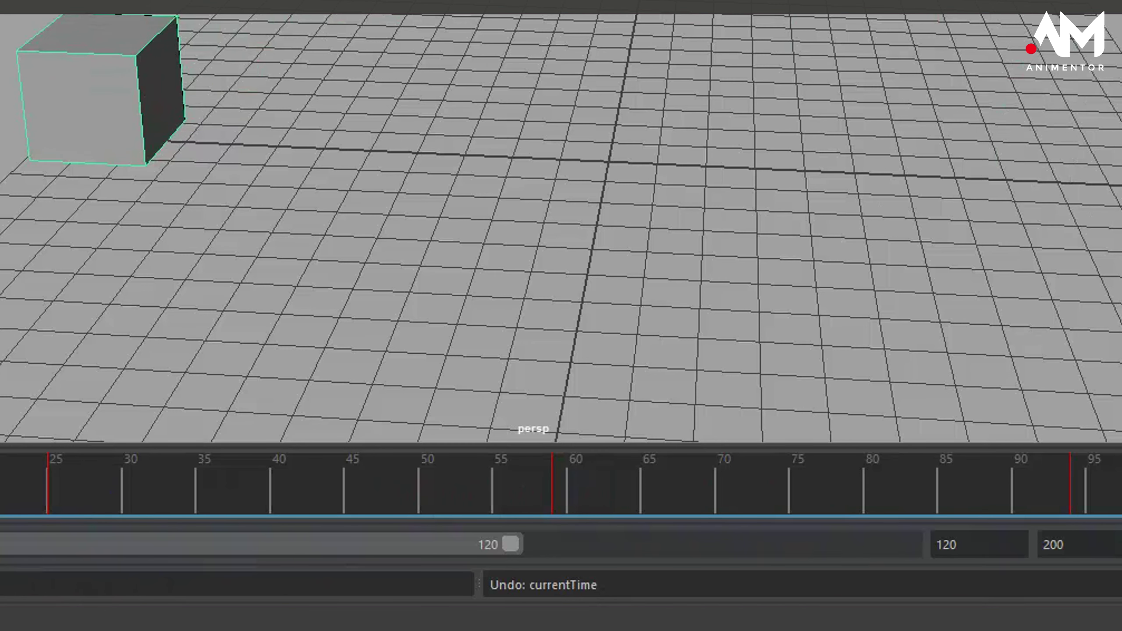
{"action": "key", "text": "w"}
{"action": "key", "text": "alt+v"}
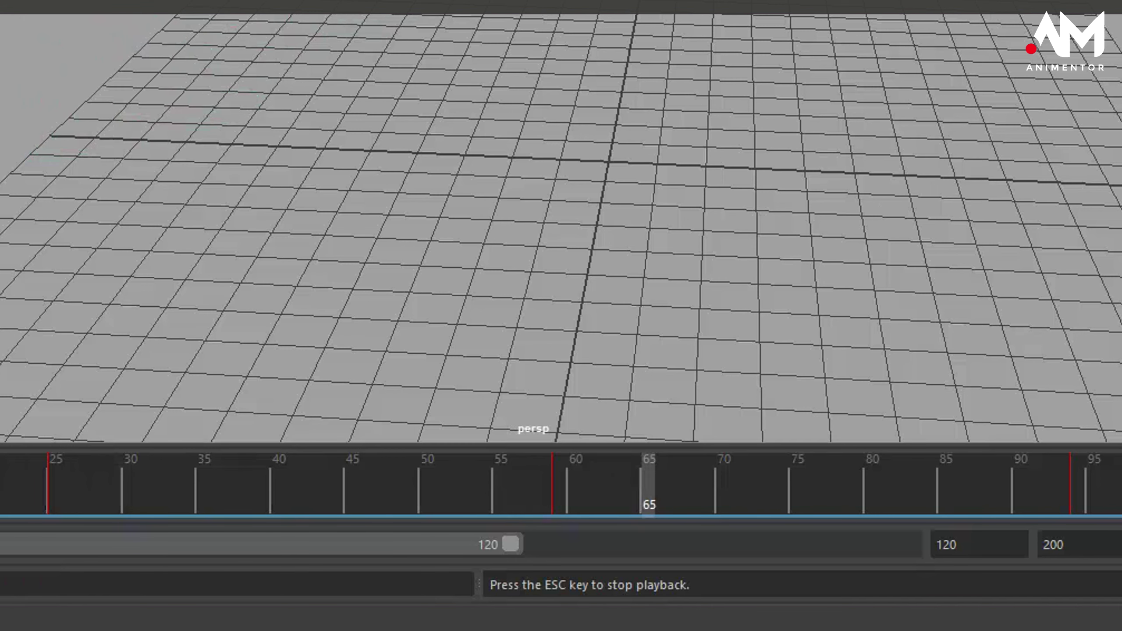
{"action": "left_click", "coordinate": [967, 486]}
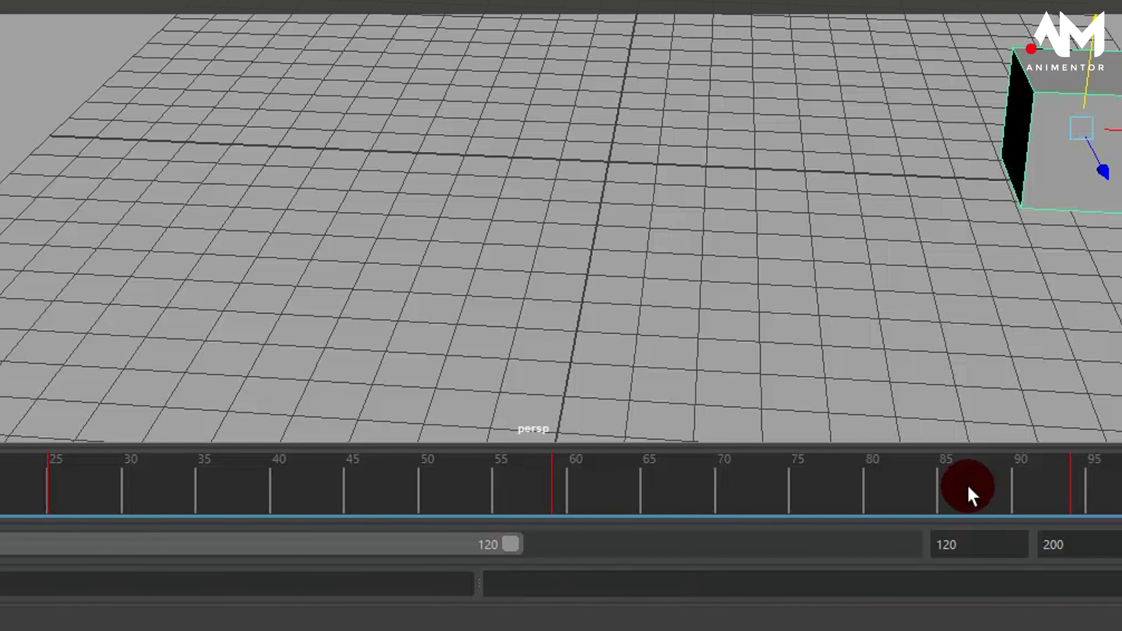
Select the keyframe range from frame 25 to 95 on the timeline and stretch it to end at about frame 117
{"action": "left_click", "coordinate": [171, 490]}
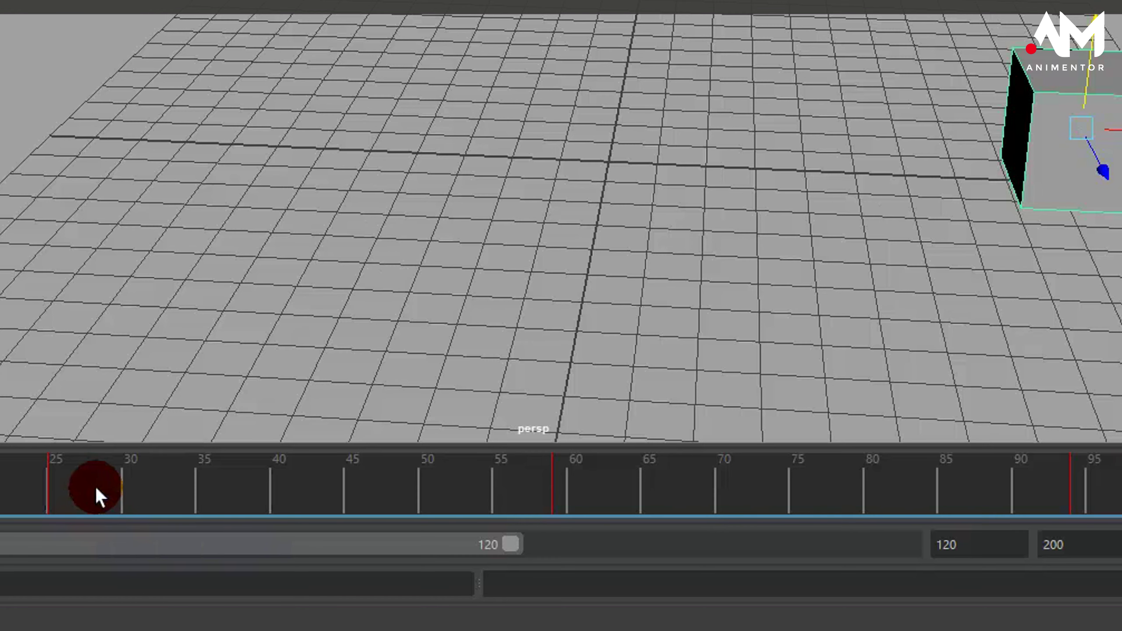
{"action": "left_click_drag", "start_coordinate": [77, 486], "coordinate": [58, 493]}
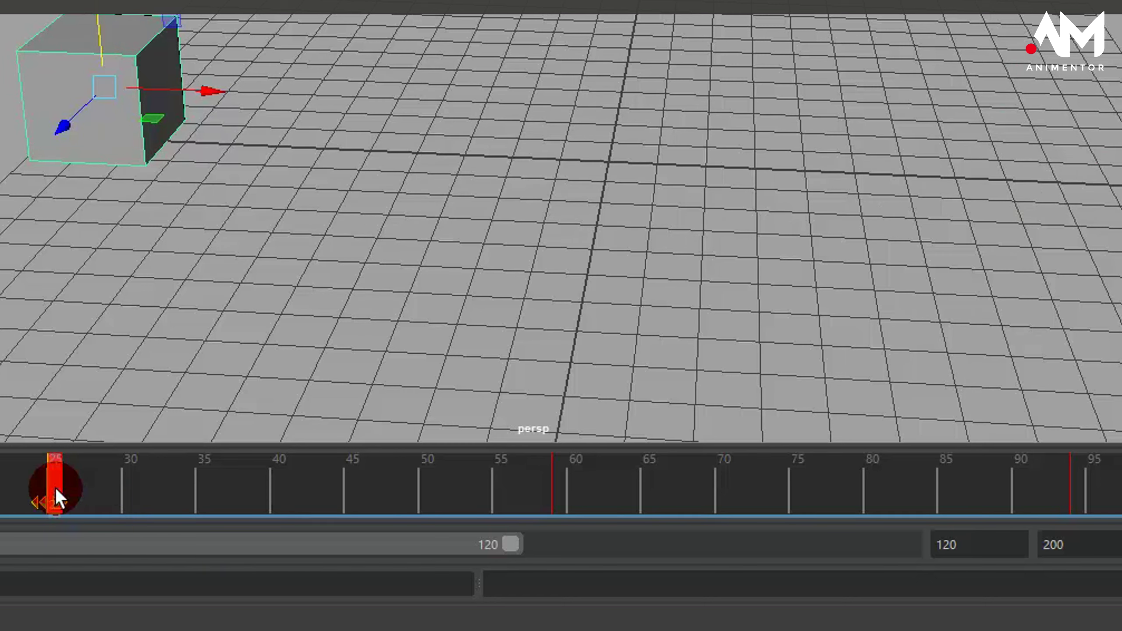
{"action": "left_click_drag", "start_coordinate": [56, 487], "coordinate": [1119, 601], "text": "shift"}
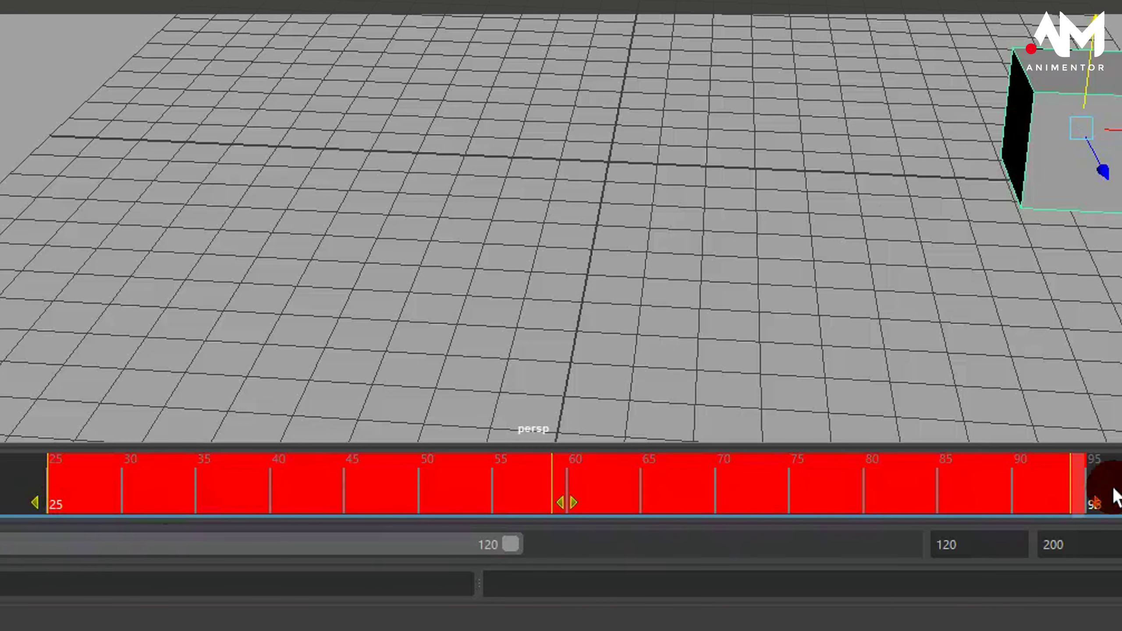
{"action": "left_click_drag", "start_coordinate": [1099, 512], "coordinate": [1054, 559]}
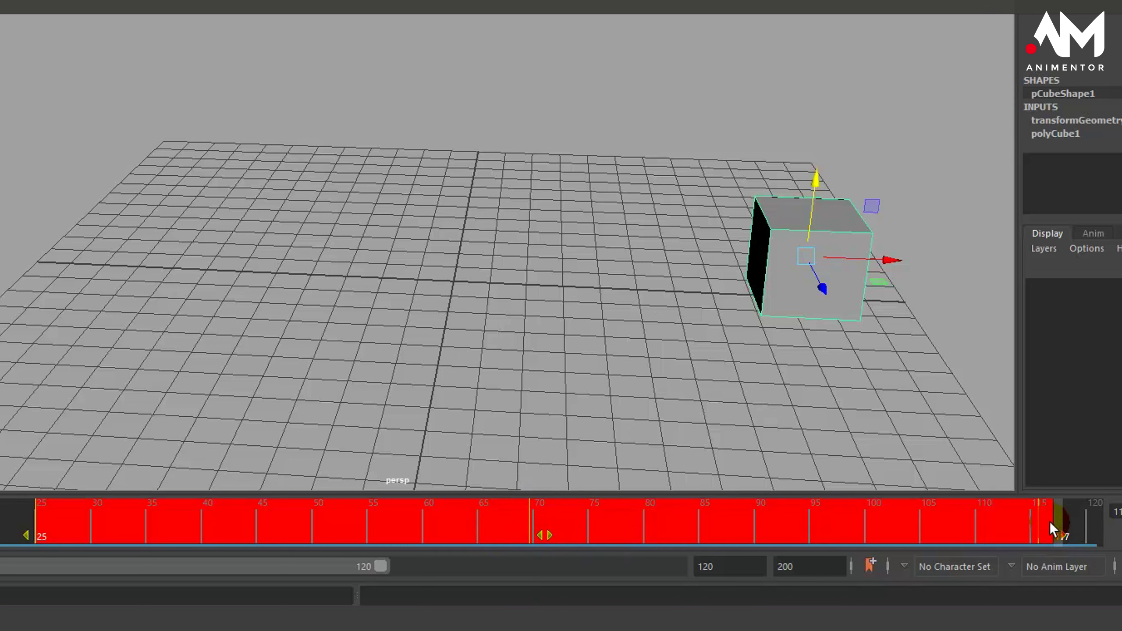
{"action": "left_click", "coordinate": [1068, 521]}
Go to the last key at frame 115.68 and snap it to a whole frame
{"action": "mouse_move", "coordinate": [1038, 524]}
{"action": "left_mouse_down"}
{"action": "mouse_move", "coordinate": [1059, 540]}
{"action": "mouse_move", "coordinate": [538, 527]}
{"action": "mouse_move", "coordinate": [537, 554]}
{"action": "mouse_move", "coordinate": [510, 530]}
{"action": "mouse_move", "coordinate": [18, 529]}
{"action": "mouse_move", "coordinate": [776, 524]}
{"action": "mouse_move", "coordinate": [1053, 546]}
{"action": "left_mouse_up"}
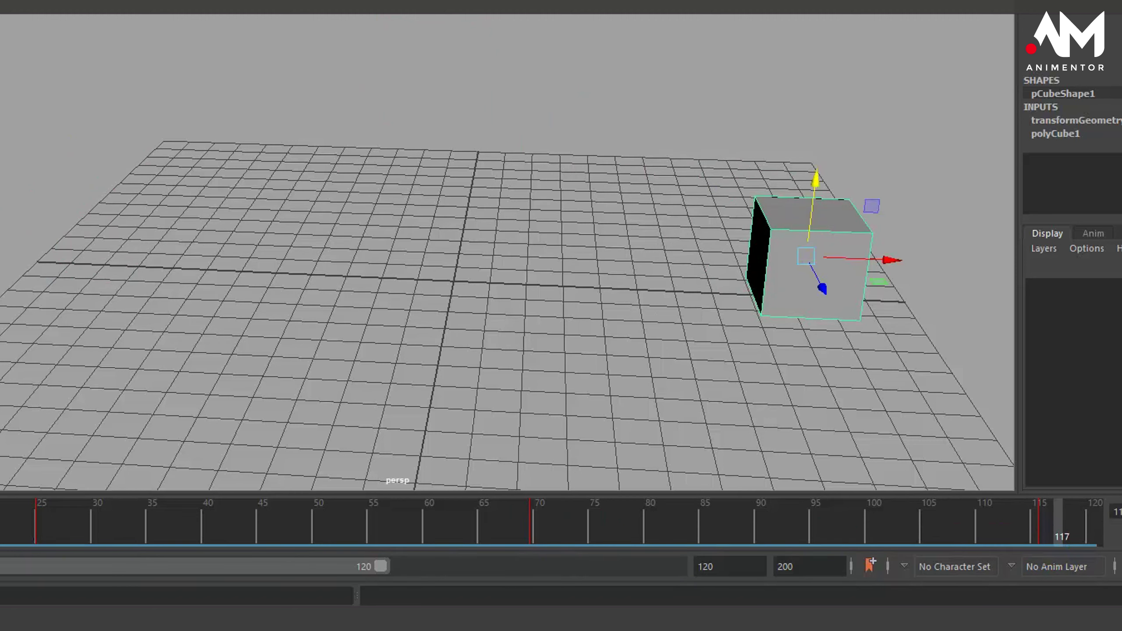
{"action": "key", "text": "comma"}
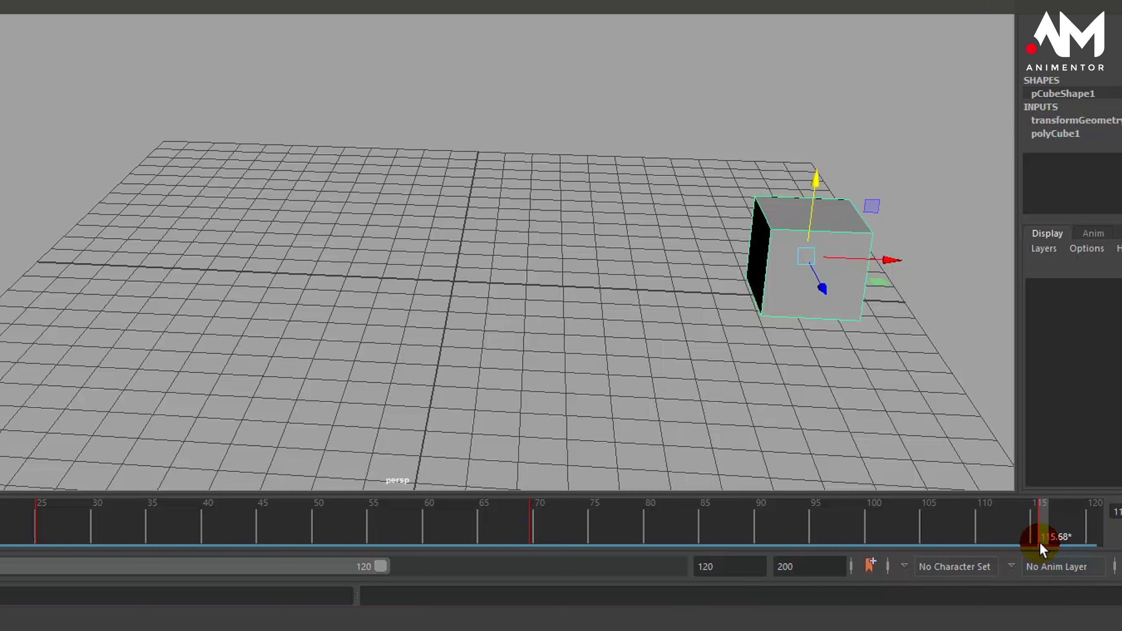
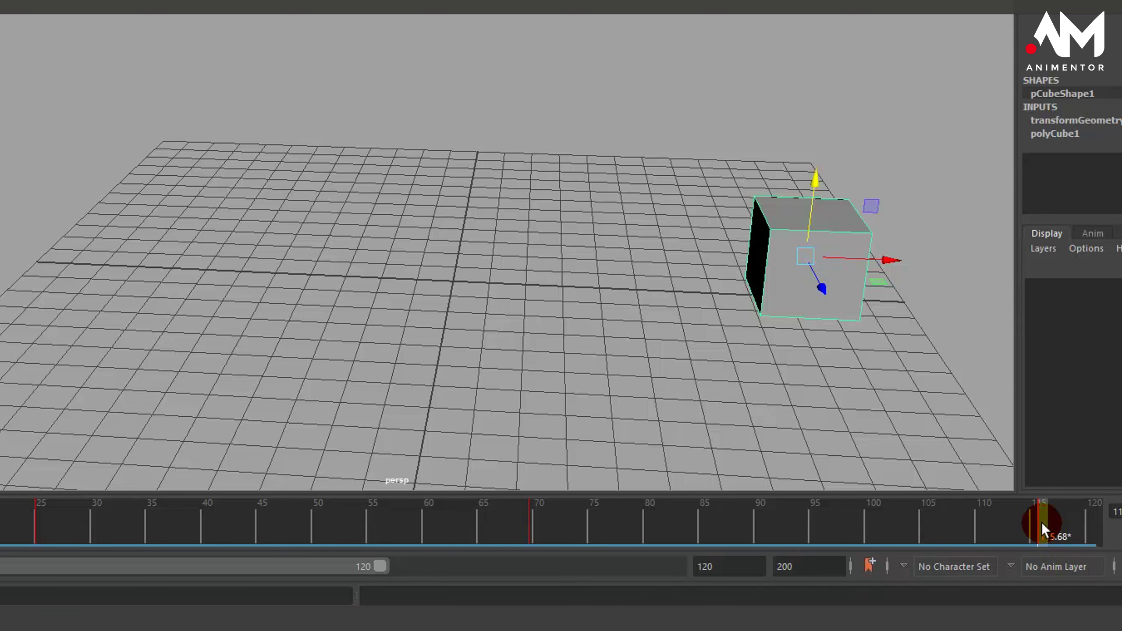
{"action": "right_click", "coordinate": [1042, 525]}
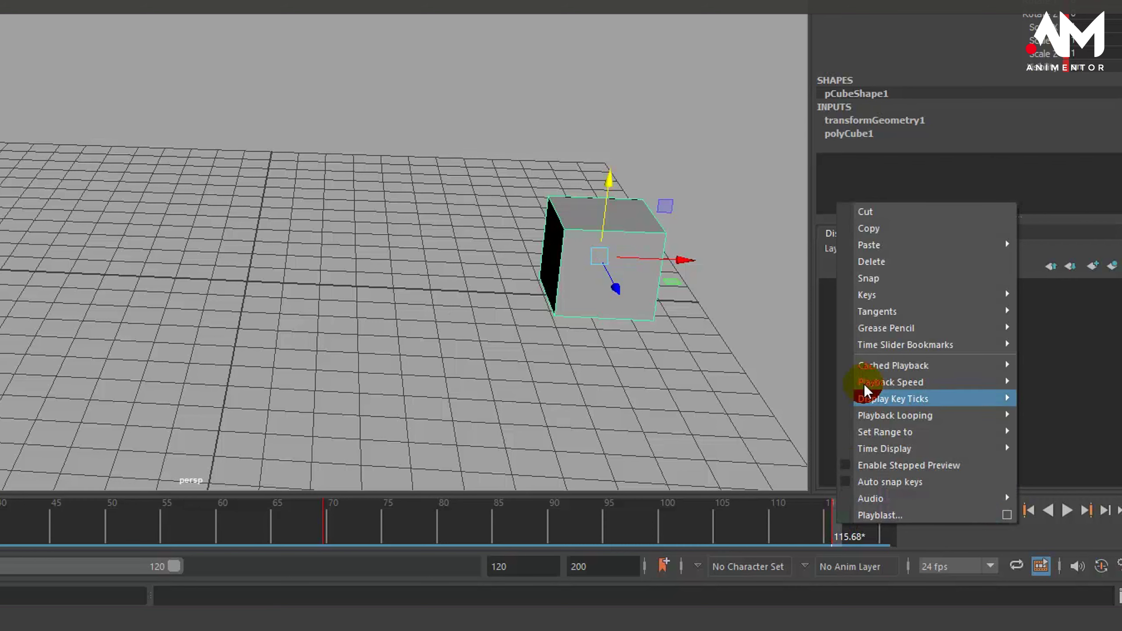
{"action": "left_click", "coordinate": [905, 278]}
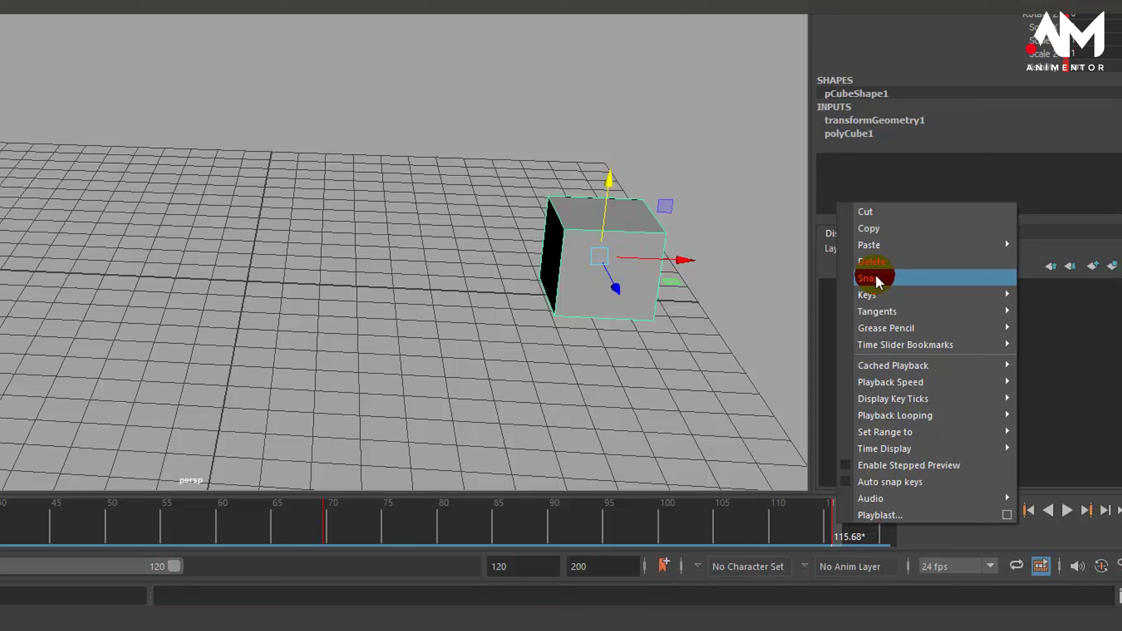
{"action": "left_click", "coordinate": [875, 278]}
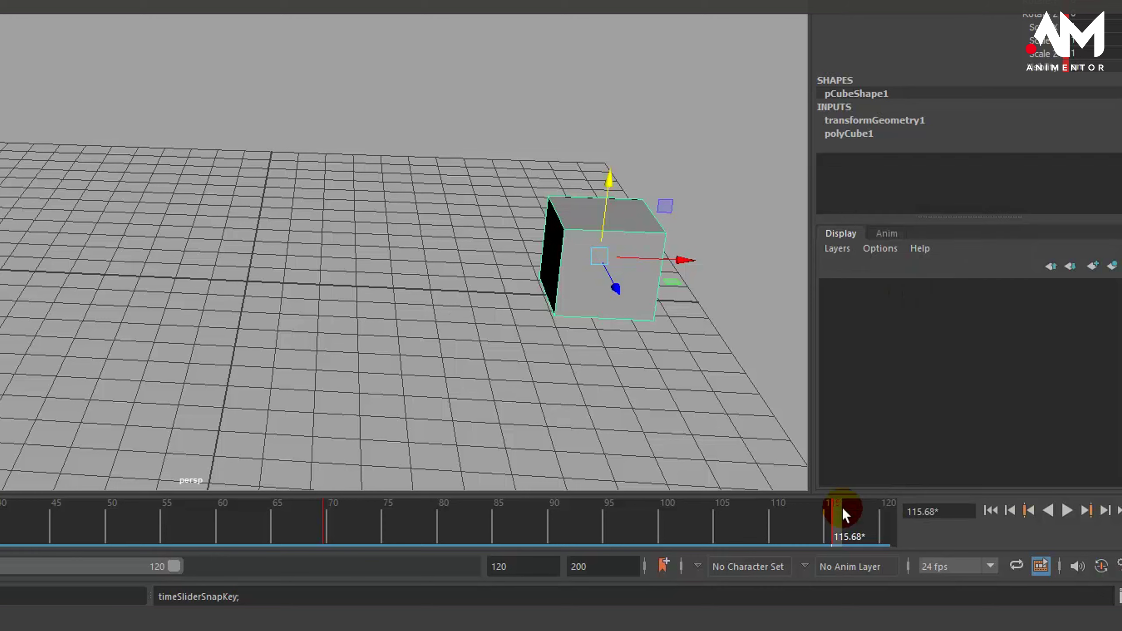
Go to the middle key at frame 69.68 and snap it to a whole frame
{"action": "left_click_drag", "start_coordinate": [830, 518], "coordinate": [329, 535]}
{"action": "left_click", "coordinate": [1030, 509]}
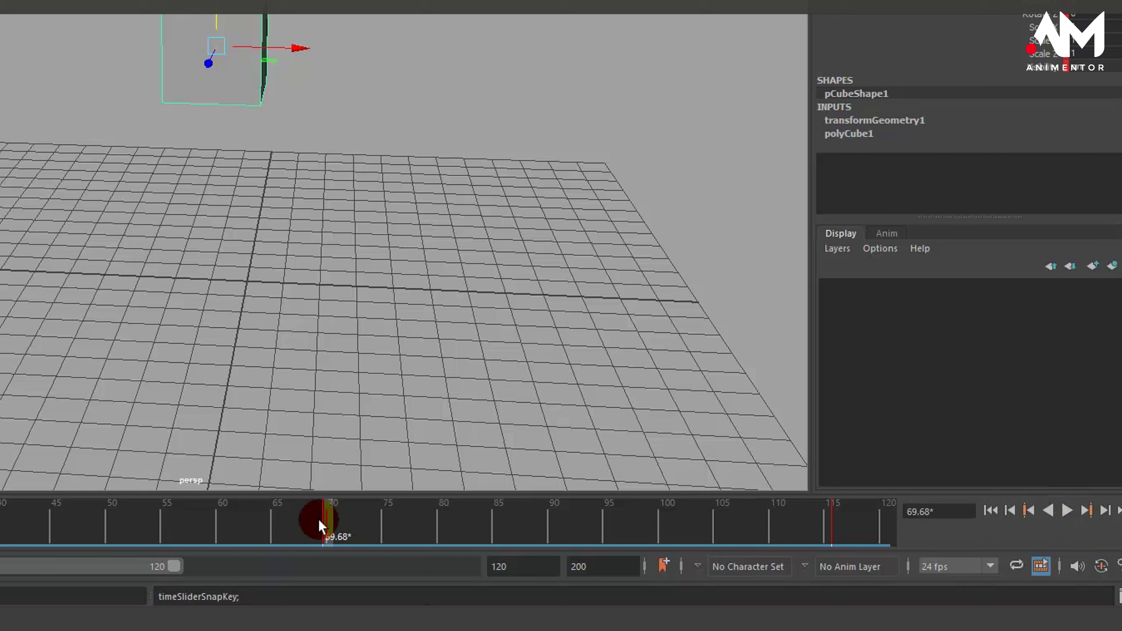
{"action": "right_click", "coordinate": [327, 524]}
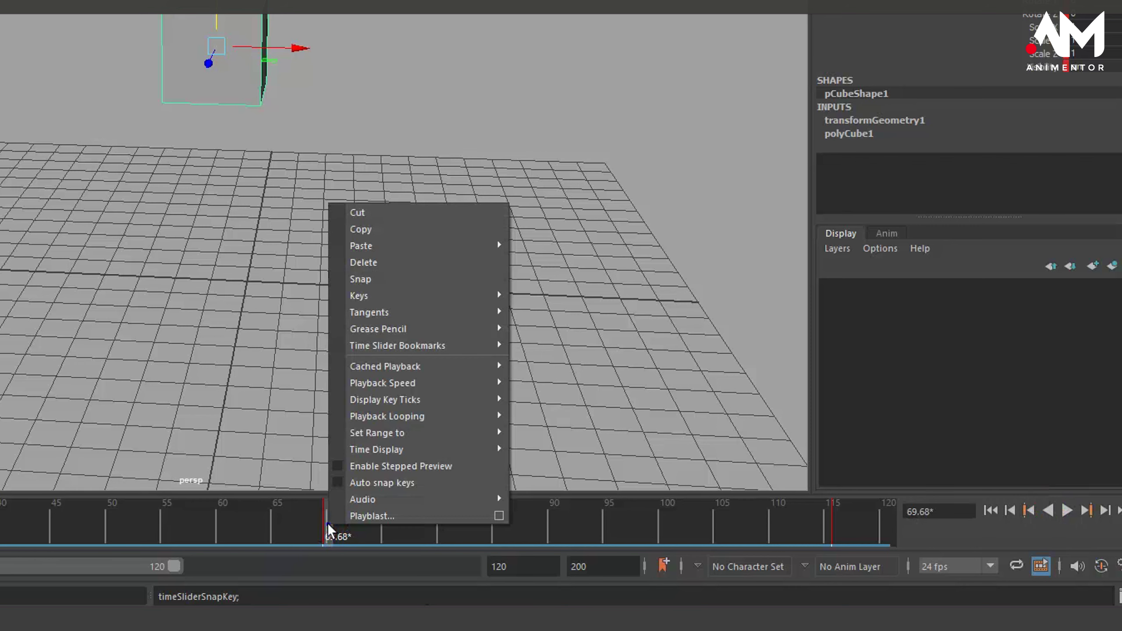
{"action": "left_click", "coordinate": [420, 277]}
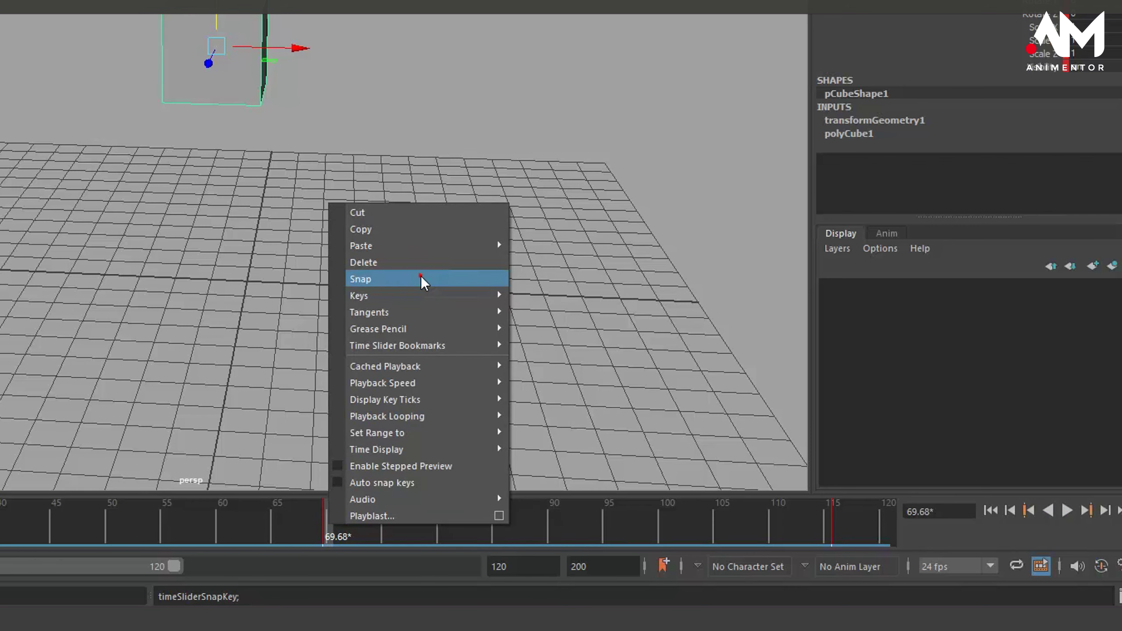
{"action": "left_click", "coordinate": [330, 526]}
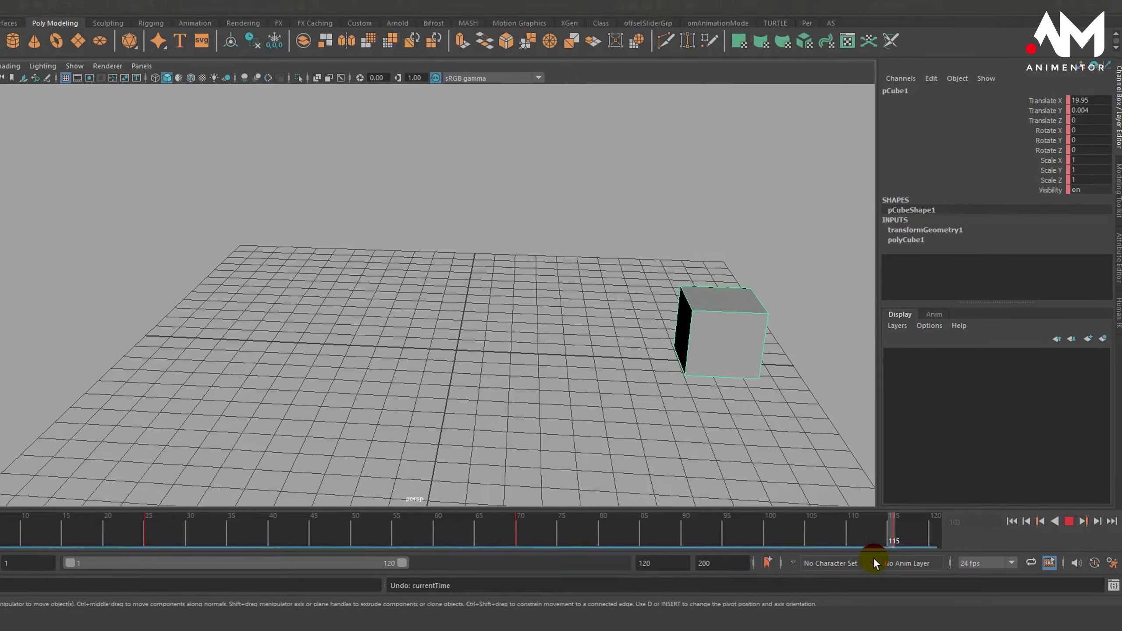
Stop playback, select all keyframes from frame 22 onward and compress the range to end at about frame 48
{"action": "left_click_drag", "start_coordinate": [876, 564], "coordinate": [972, 549]}
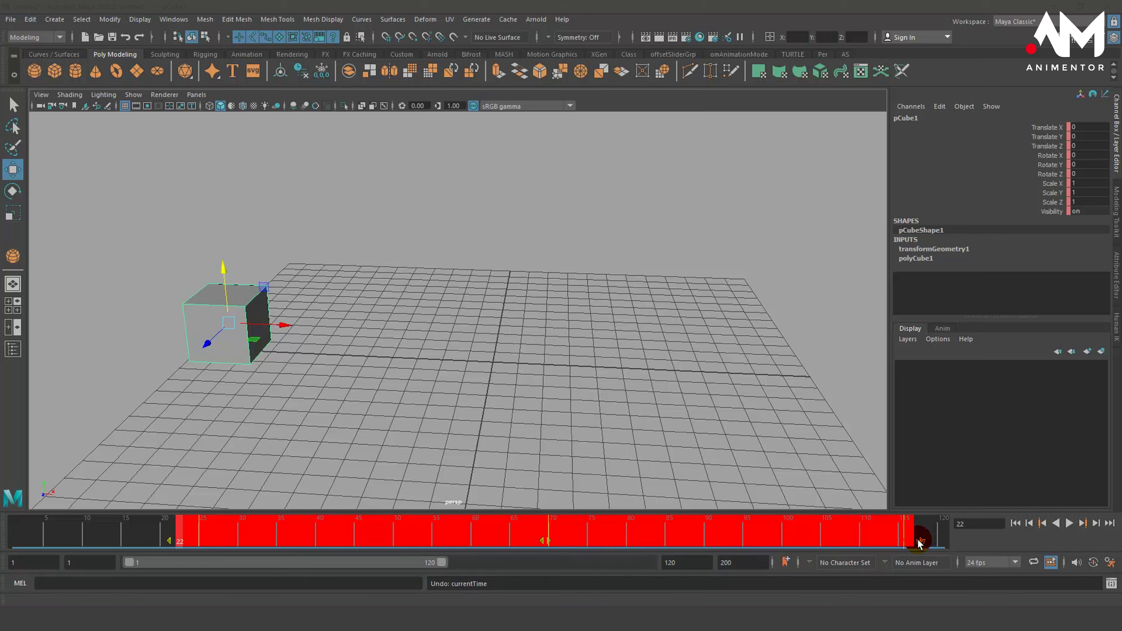
{"action": "mouse_move", "coordinate": [920, 538]}
{"action": "left_mouse_down"}
{"action": "mouse_move", "coordinate": [555, 543]}
{"action": "mouse_move", "coordinate": [381, 531]}
{"action": "left_mouse_up"}
{"action": "left_click", "coordinate": [420, 525]}
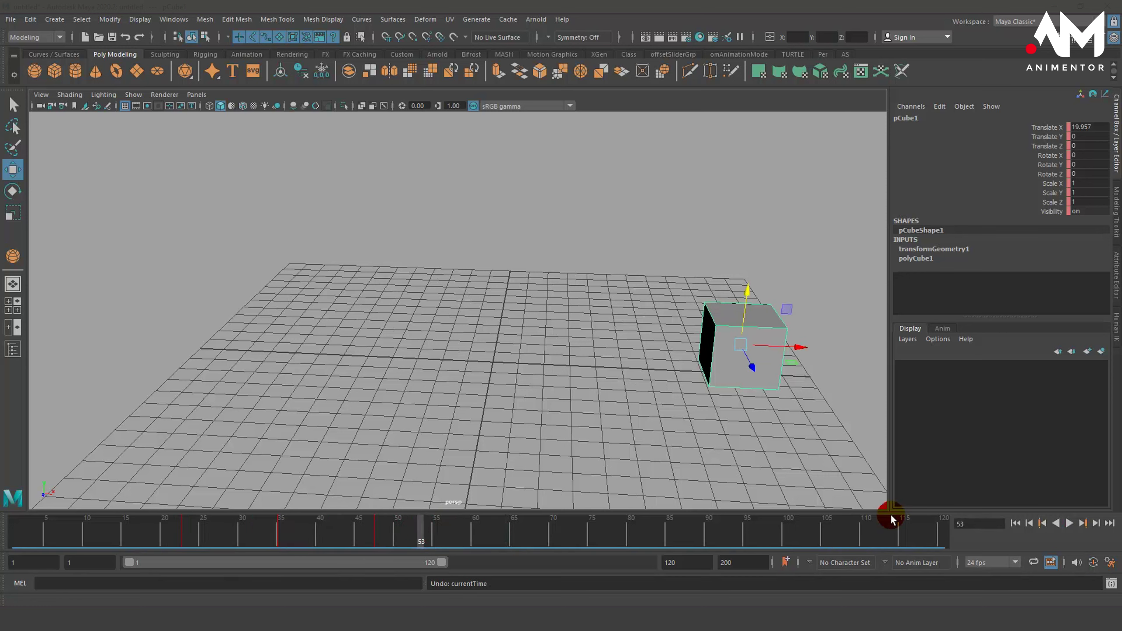
Play the cube's compressed animation to check its faster timing, and stop playback
{"action": "left_click", "coordinate": [1069, 523]}
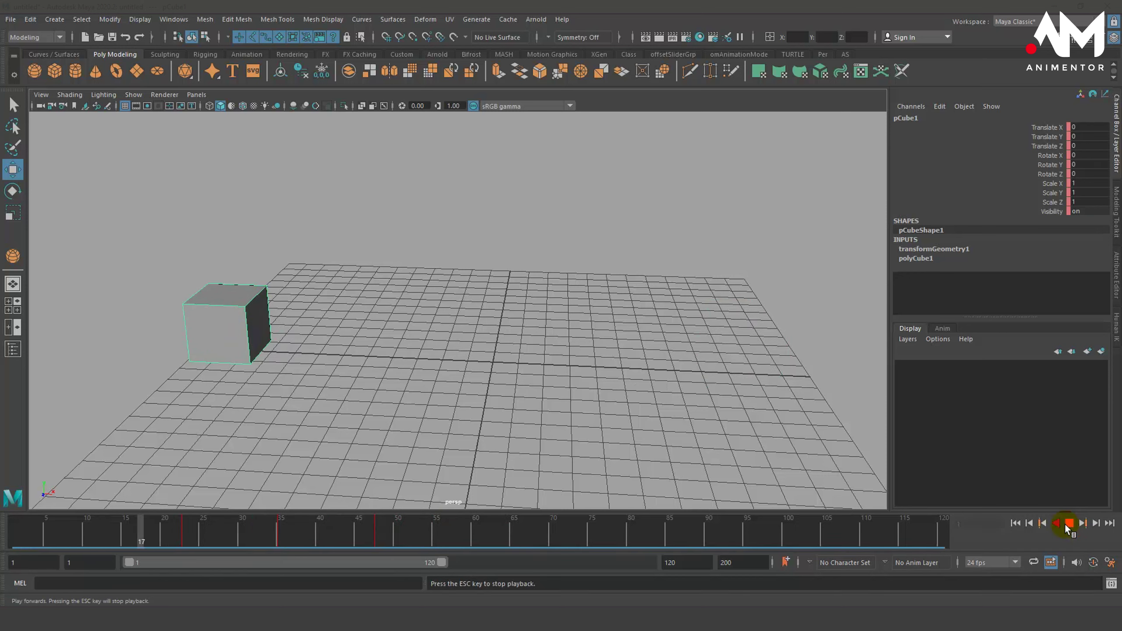
{"action": "left_click", "coordinate": [1064, 523]}
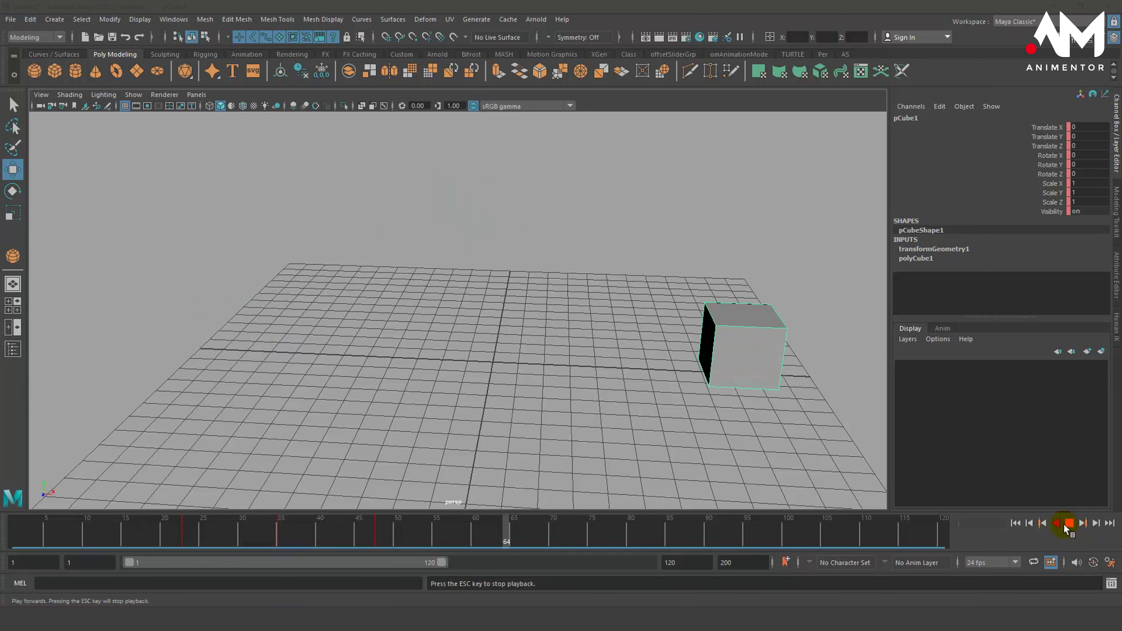
{"action": "left_click", "coordinate": [1070, 523]}
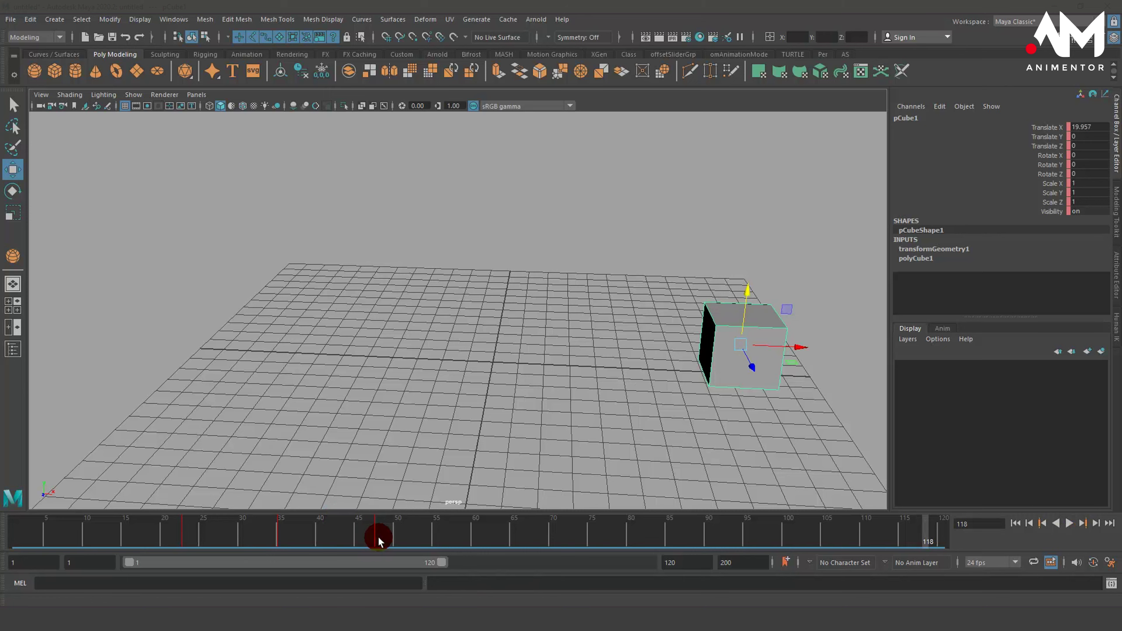
Select the cube's keys from frame 21, compress the range to end at frame 29 and slide it to the start of the timeline
{"action": "left_click_drag", "start_coordinate": [378, 541], "coordinate": [172, 535], "text": "shift"}
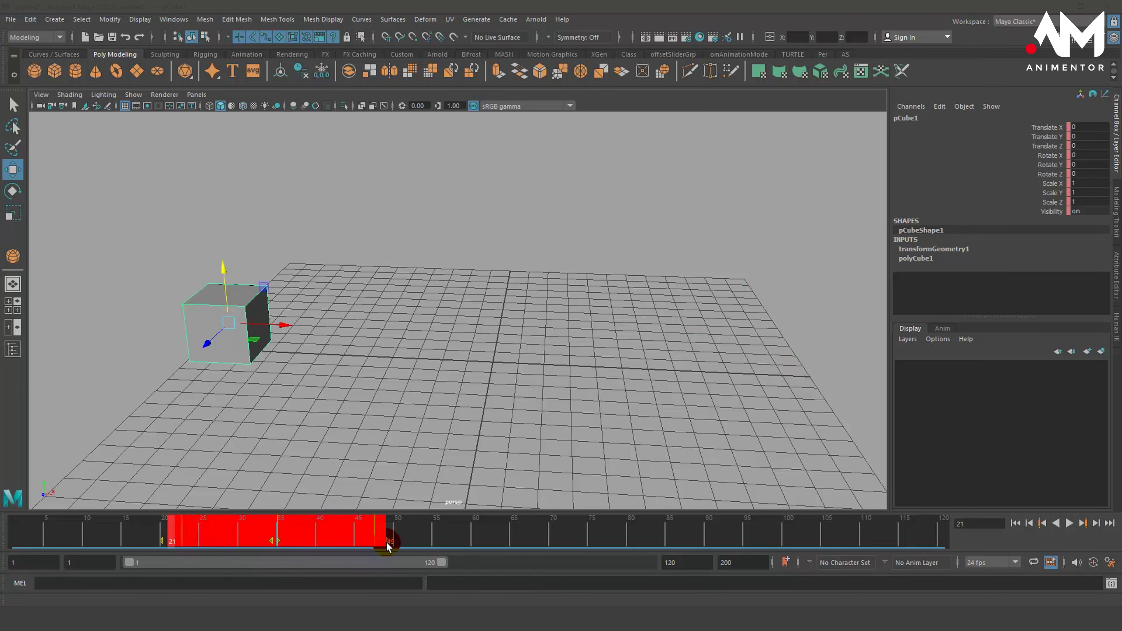
{"action": "left_click_drag", "start_coordinate": [387, 547], "coordinate": [229, 540]}
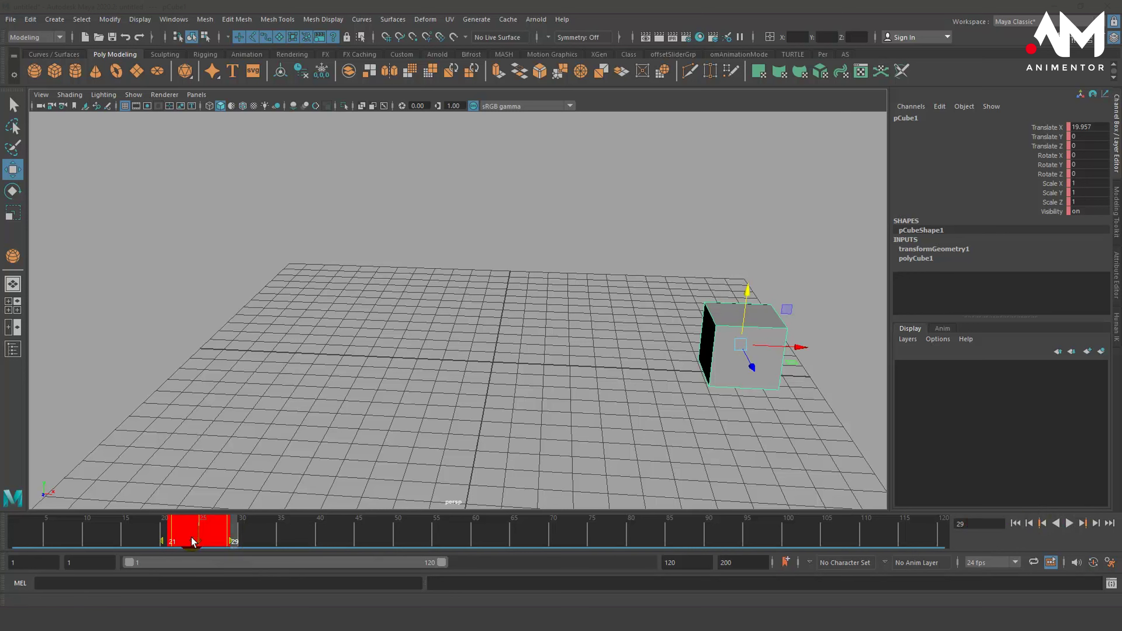
{"action": "left_click_drag", "start_coordinate": [193, 539], "coordinate": [16, 538]}
{"action": "left_click", "coordinate": [117, 528]}
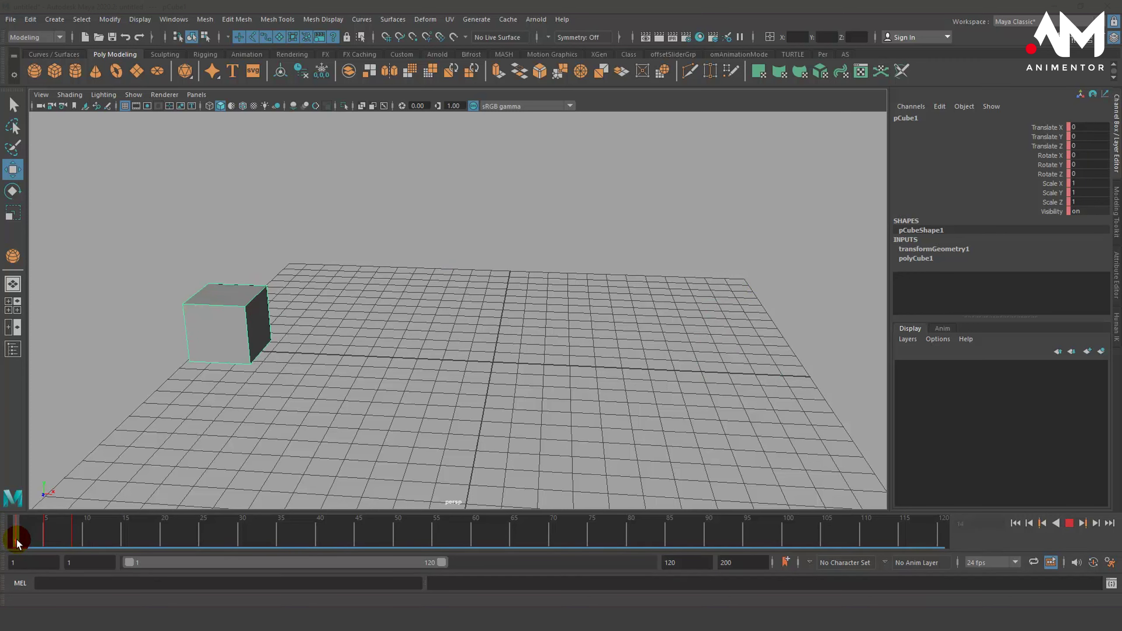
Play the very short cube animation from the start of the timeline several times, and stop playback
{"action": "key", "text": "alt+v"}
{"action": "key", "text": "Escape"}
{"action": "left_click", "coordinate": [1069, 523]}
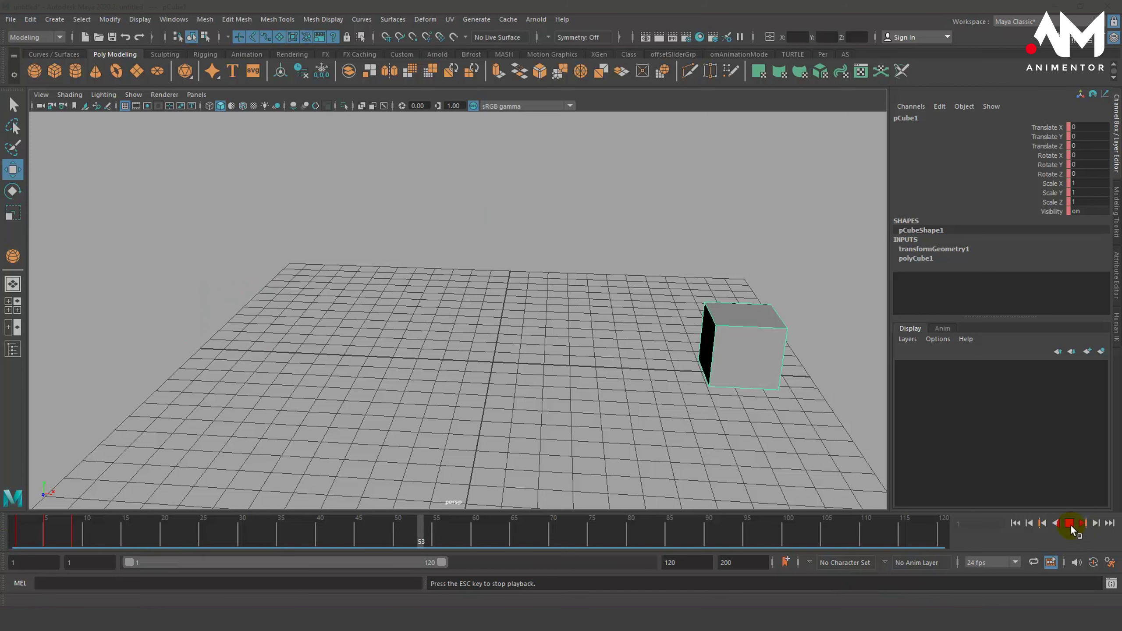
{"action": "left_click", "coordinate": [1069, 524]}
{"action": "left_click", "coordinate": [1021, 523]}
{"action": "left_click", "coordinate": [1069, 523]}
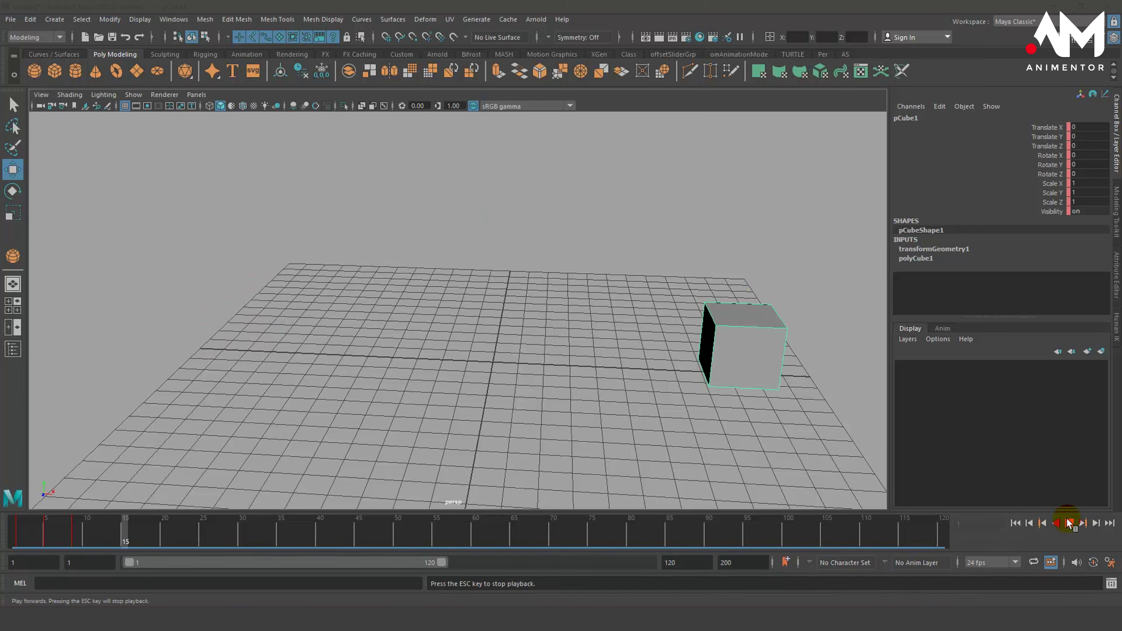
{"action": "left_click", "coordinate": [1069, 524]}
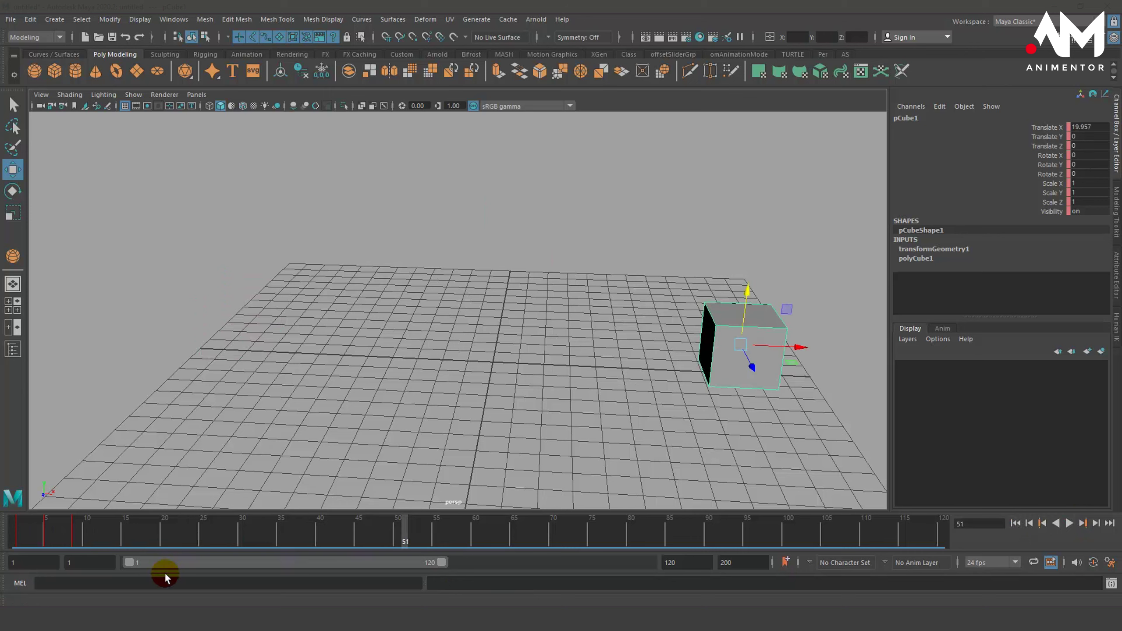
Select the keyframe range from frame 1 to 12 on the timeline and delete all of its keys
{"action": "left_click_drag", "start_coordinate": [419, 533], "coordinate": [1, 532]}
{"action": "left_click", "coordinate": [132, 561]}
{"action": "left_click", "coordinate": [121, 527]}
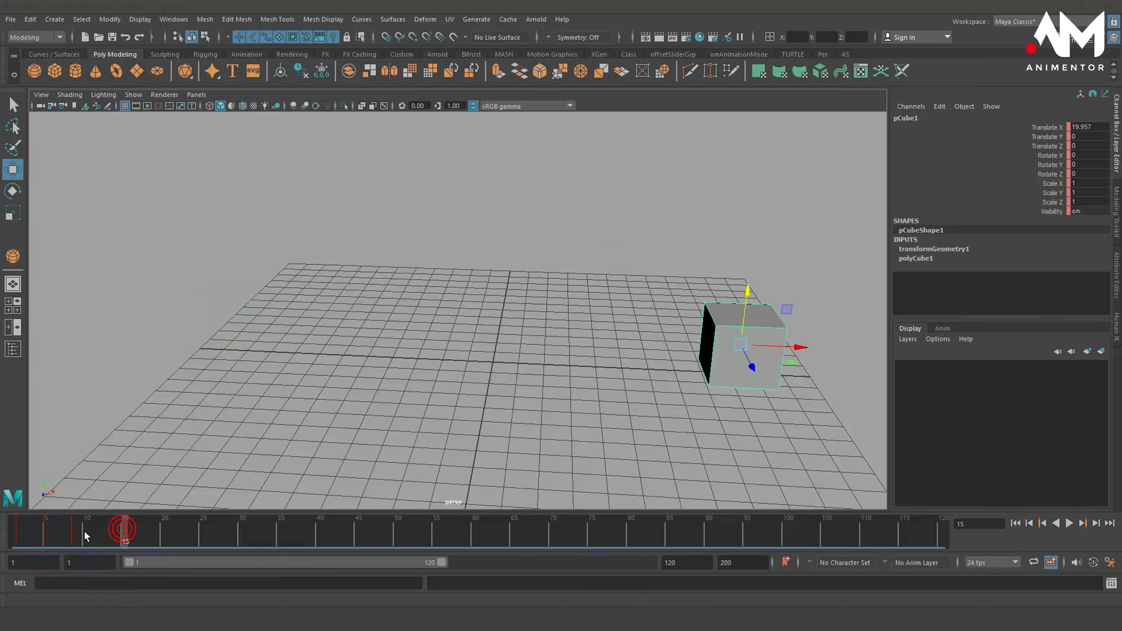
{"action": "left_click", "coordinate": [86, 529], "text": "shift"}
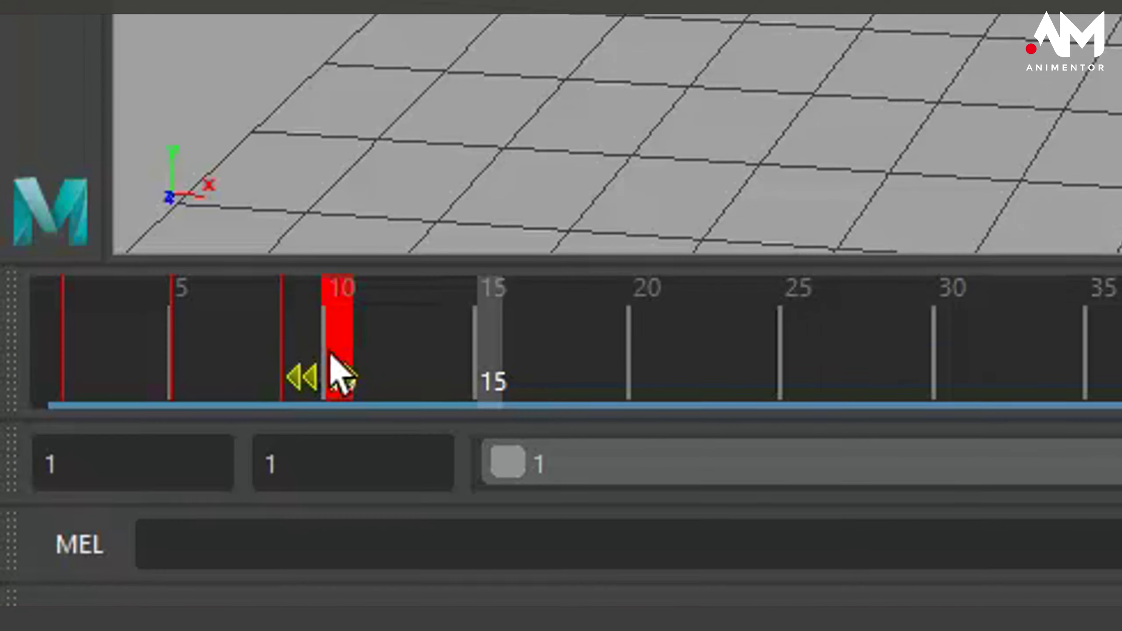
{"action": "left_click_drag", "start_coordinate": [329, 352], "coordinate": [113, 354], "text": "shift"}
{"action": "left_click", "coordinate": [448, 314]}
{"action": "left_click", "coordinate": [397, 321], "text": "shift"}
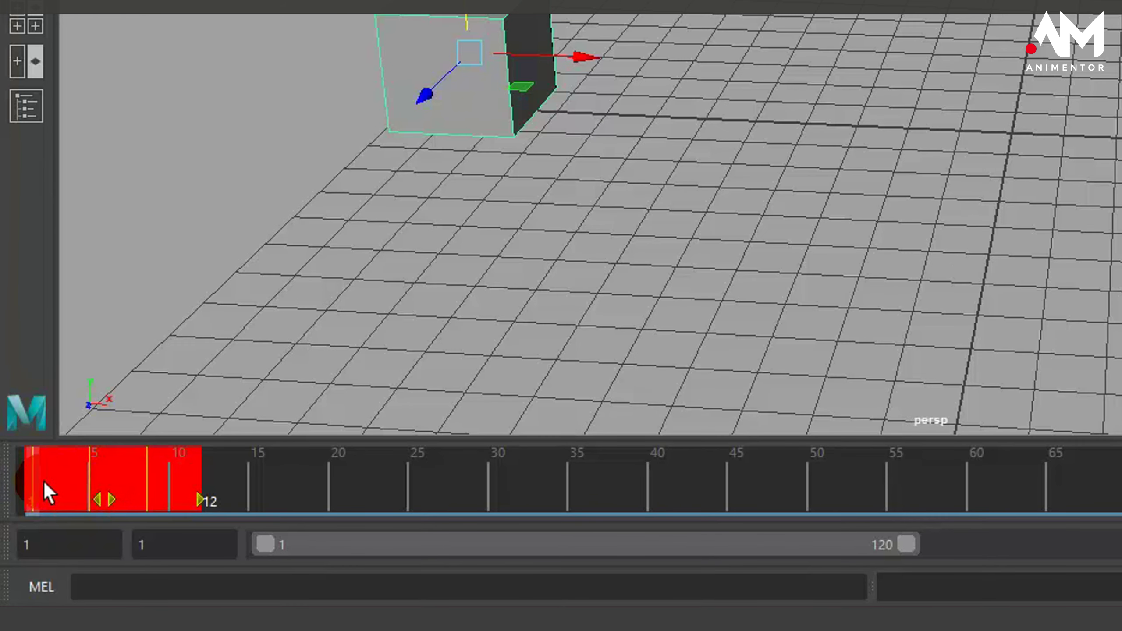
{"action": "right_click_drag", "start_coordinate": [61, 479], "coordinate": [95, 98]}
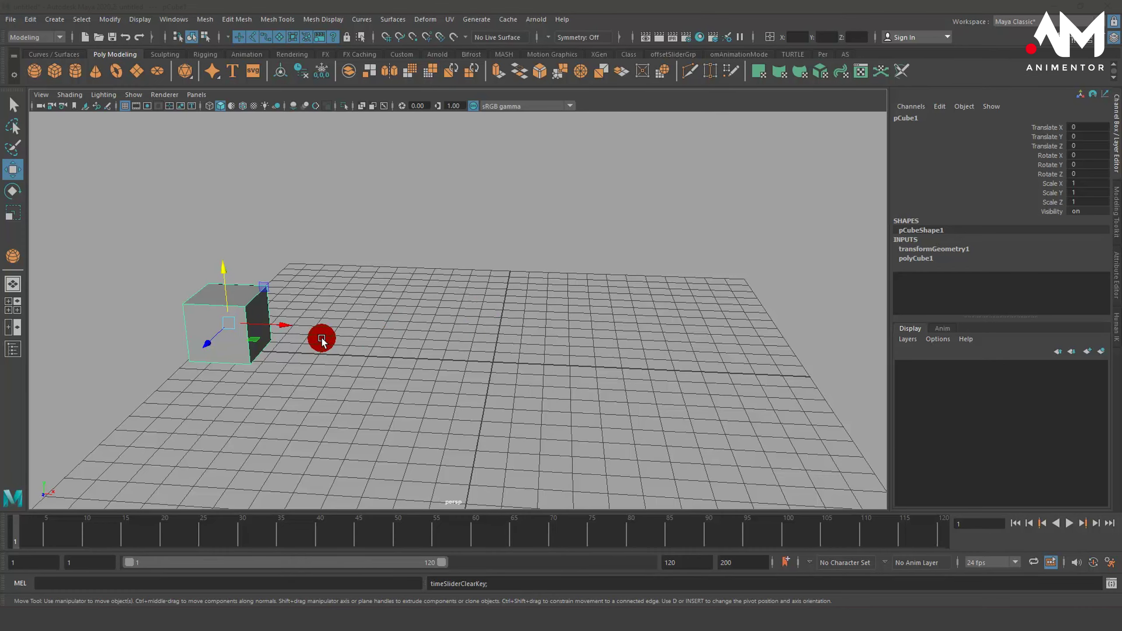
Key the cube at frame 1, and move it to about 14.7 on X at frame 28 with another key
{"action": "key", "text": "s"}
{"action": "left_click_drag", "start_coordinate": [15, 529], "coordinate": [224, 554]}
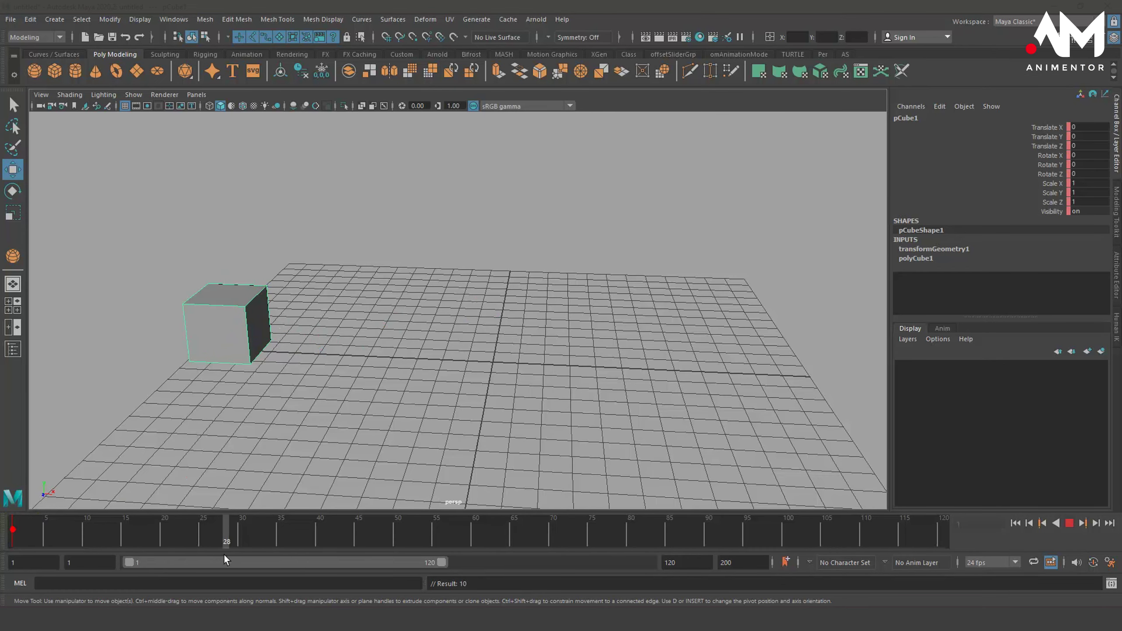
{"action": "left_click", "coordinate": [269, 336]}
{"action": "left_click_drag", "start_coordinate": [286, 325], "coordinate": [655, 352]}
{"action": "key", "text": "s"}
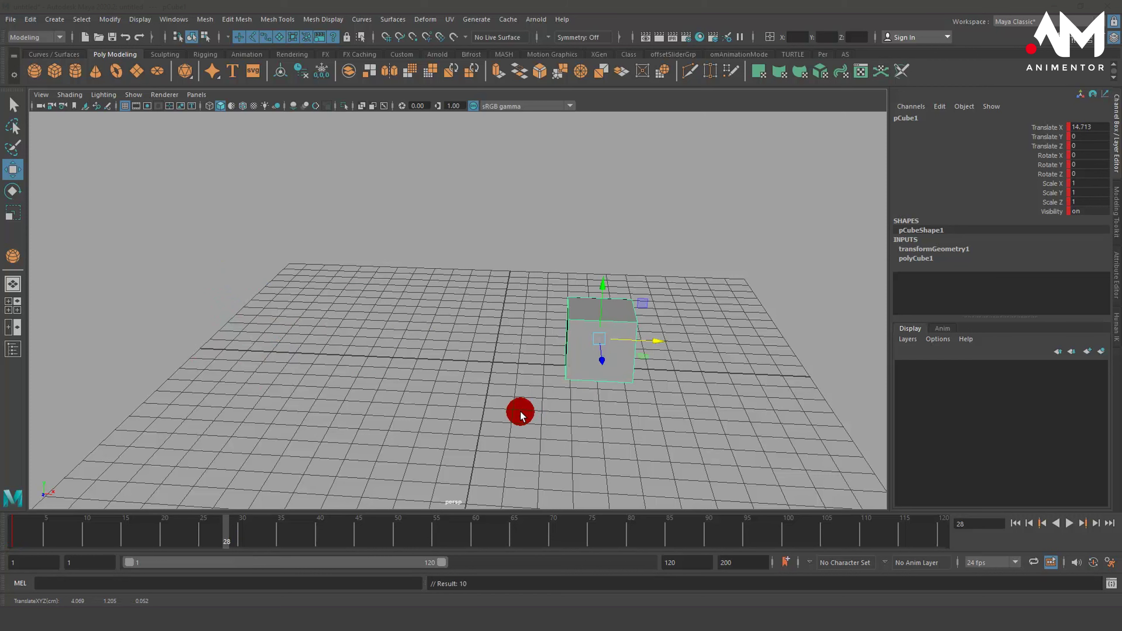
Raise the cube to about 6.3 on Y at frame 80, key it, and scrub through the motion
{"action": "left_click_drag", "start_coordinate": [225, 526], "coordinate": [432, 523]}
{"action": "left_click", "coordinate": [628, 526]}
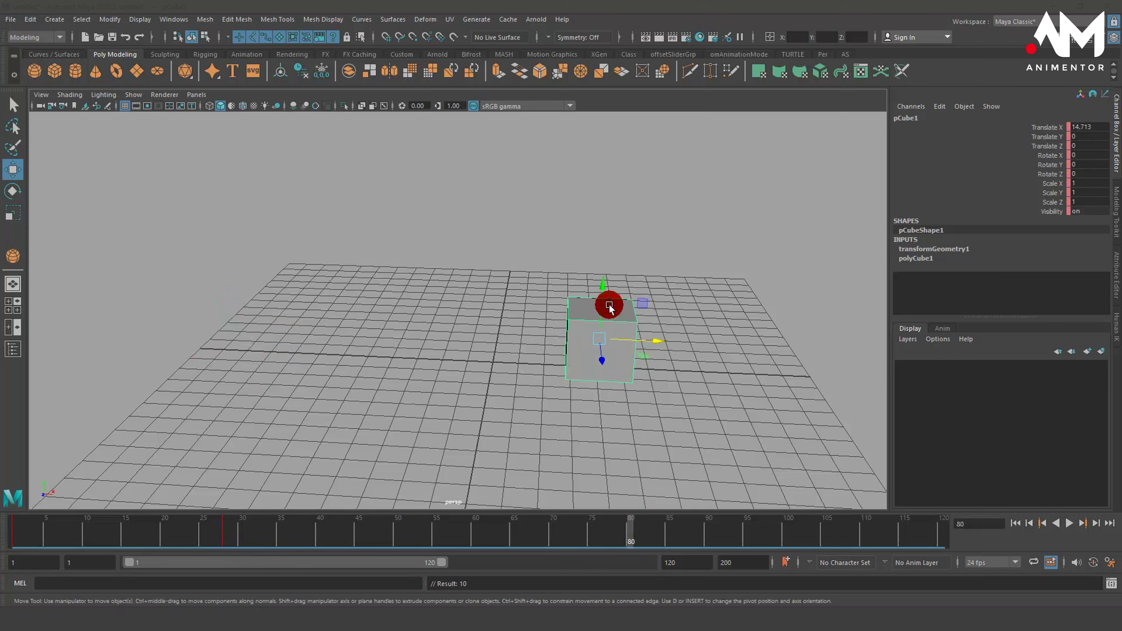
{"action": "left_click_drag", "start_coordinate": [604, 283], "coordinate": [618, 128]}
{"action": "key", "text": "s"}
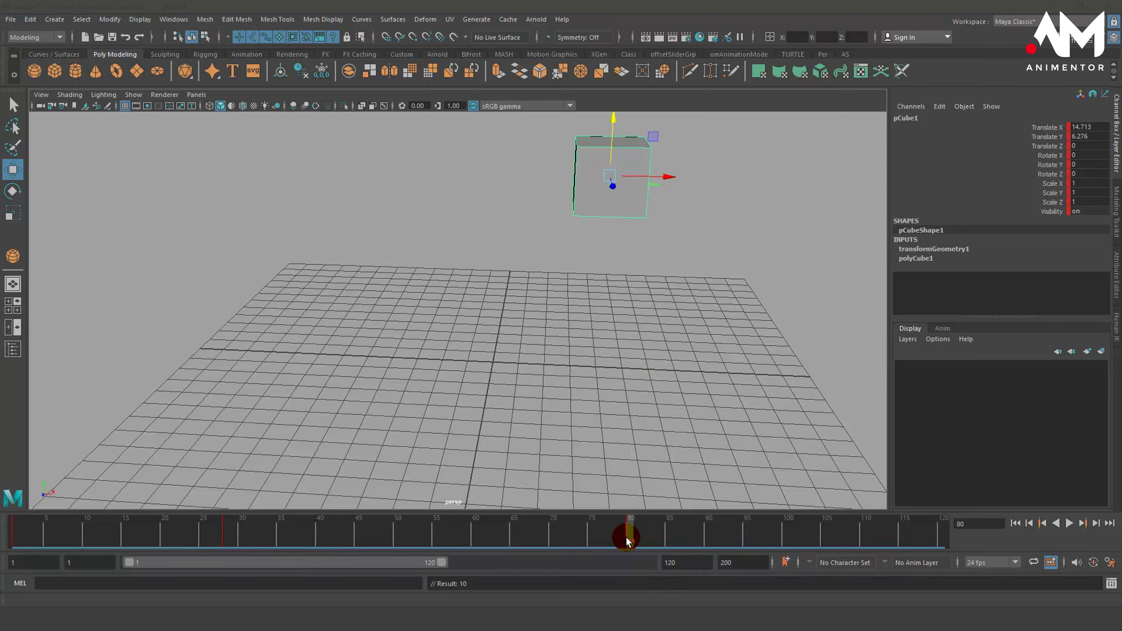
{"action": "key", "text": "alt+v"}
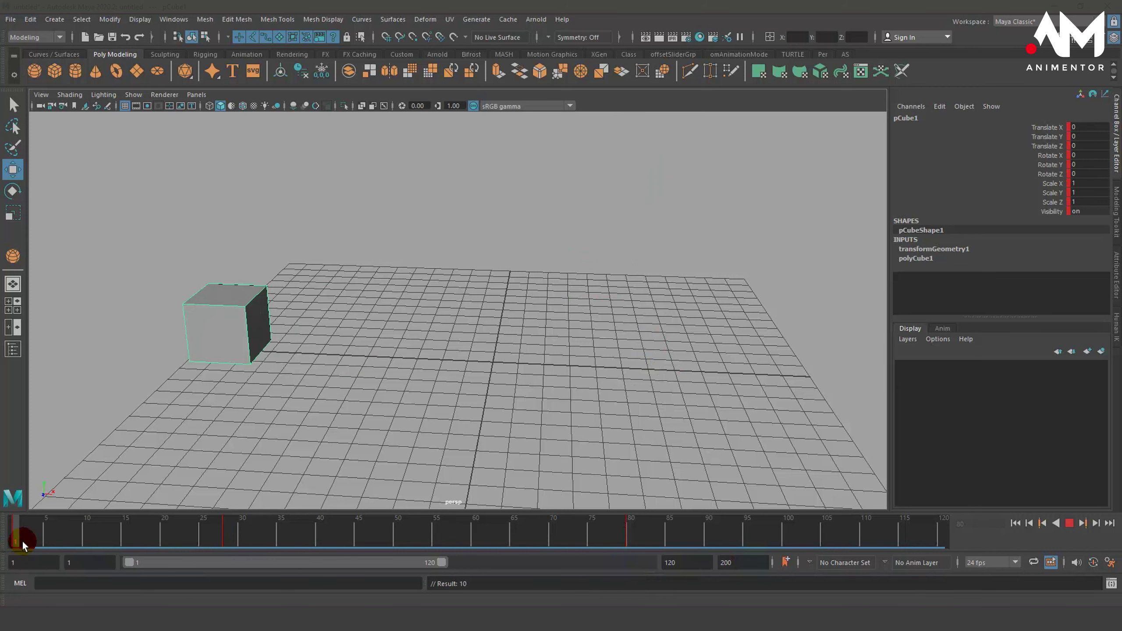
{"action": "left_click_drag", "start_coordinate": [610, 542], "coordinate": [639, 540]}
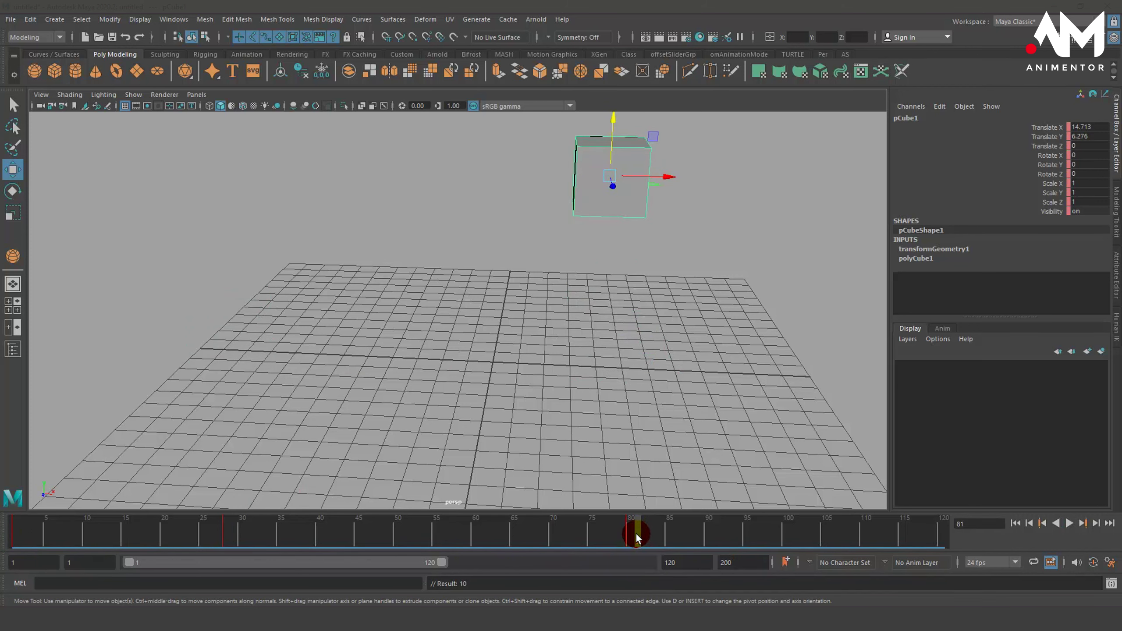
Select the timeline range from frame 1 to 81, delete all of the cube's keys, and scrub to check
{"action": "left_click", "coordinate": [636, 539], "text": "shift"}
{"action": "left_click_drag", "start_coordinate": [636, 539], "coordinate": [8, 581], "text": "shift"}
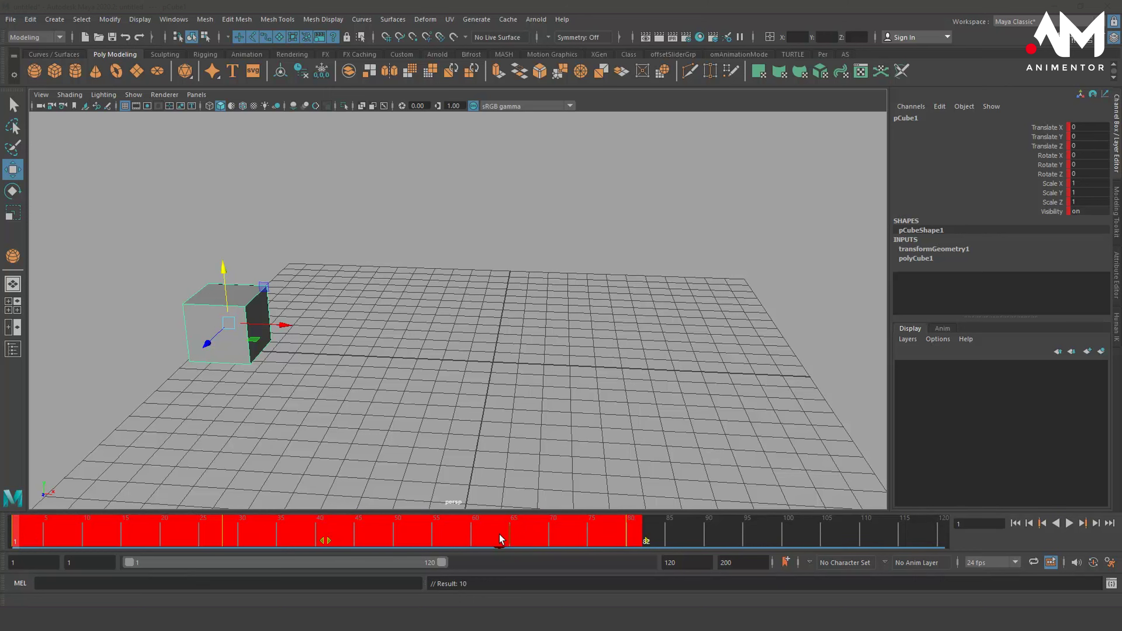
{"action": "right_click_drag", "start_coordinate": [482, 532], "coordinate": [506, 348]}
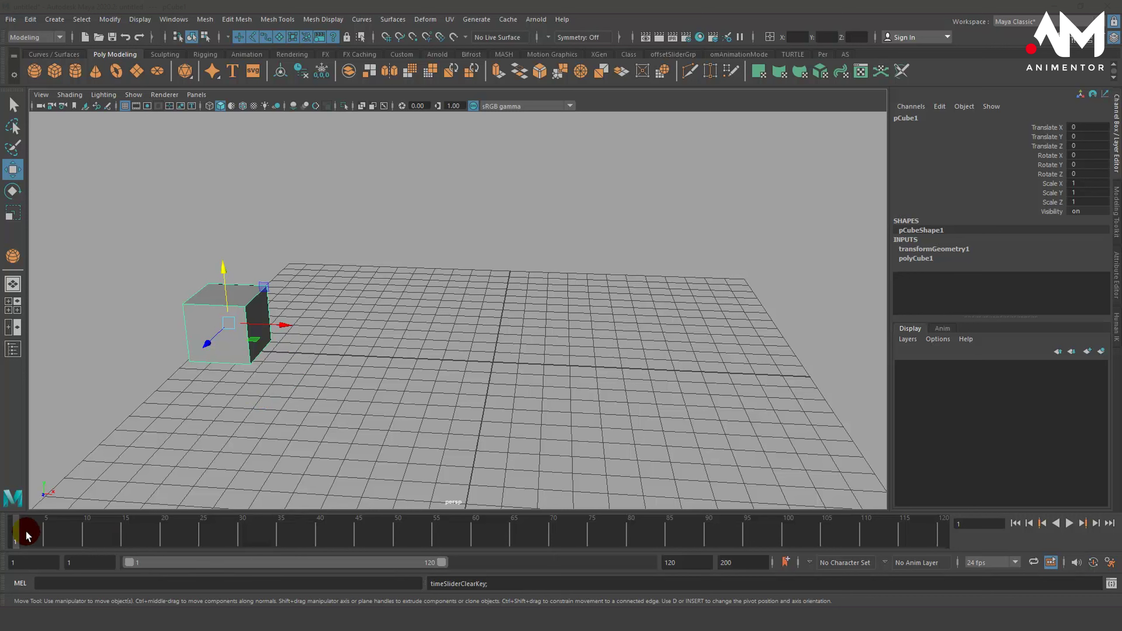
{"action": "key", "text": "alt+v"}
{"action": "mouse_move", "coordinate": [676, 538]}
{"action": "left_mouse_down"}
{"action": "mouse_move", "coordinate": [145, 588]}
{"action": "mouse_move", "coordinate": [796, 563]}
{"action": "mouse_move", "coordinate": [9, 583]}
{"action": "mouse_move", "coordinate": [873, 513]}
{"action": "mouse_move", "coordinate": [11, 531]}
{"action": "mouse_move", "coordinate": [1027, 460]}
{"action": "mouse_move", "coordinate": [404, 530]}
{"action": "mouse_move", "coordinate": [2, 592]}
{"action": "mouse_move", "coordinate": [125, 564]}
{"action": "mouse_move", "coordinate": [8, 568]}
{"action": "left_mouse_up"}
Set the animation range to start at frame 0 and key the cube at that frame
{"action": "left_click", "coordinate": [84, 566]}
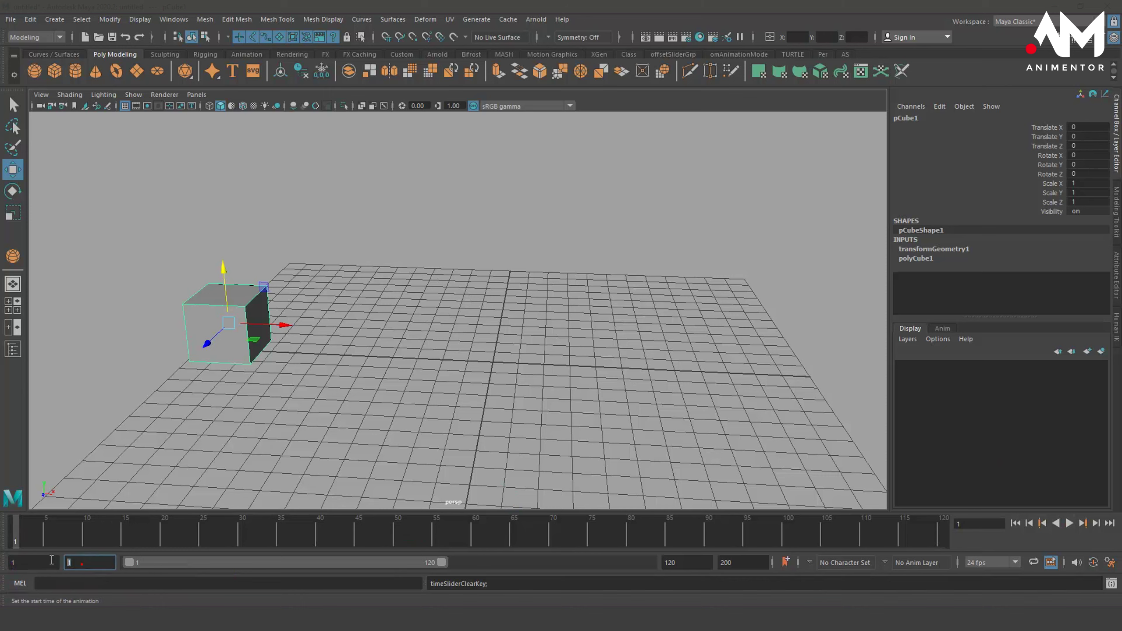
{"action": "type", "text": "0"}
{"action": "key", "text": "Return"}
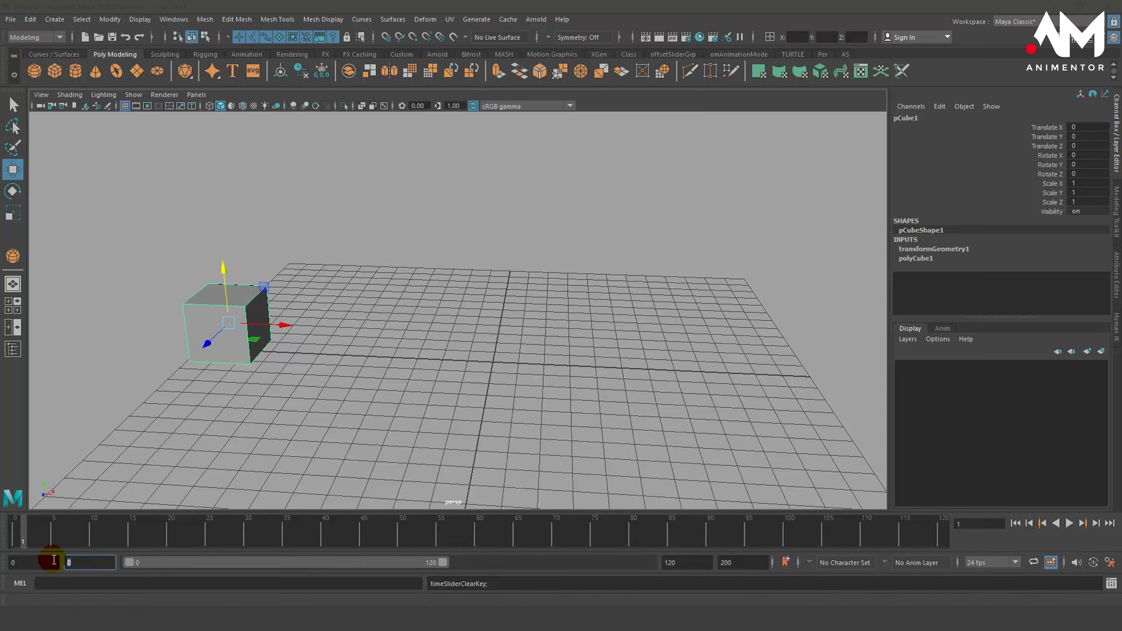
{"action": "left_click", "coordinate": [17, 532]}
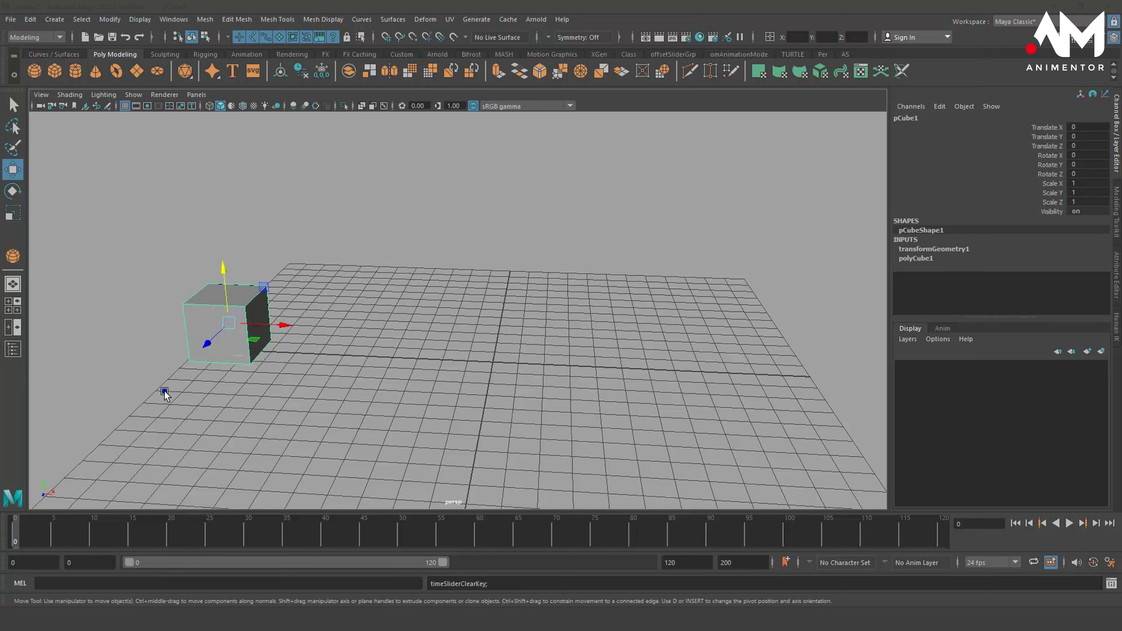
{"action": "left_click", "coordinate": [180, 403]}
{"action": "key", "text": "s"}
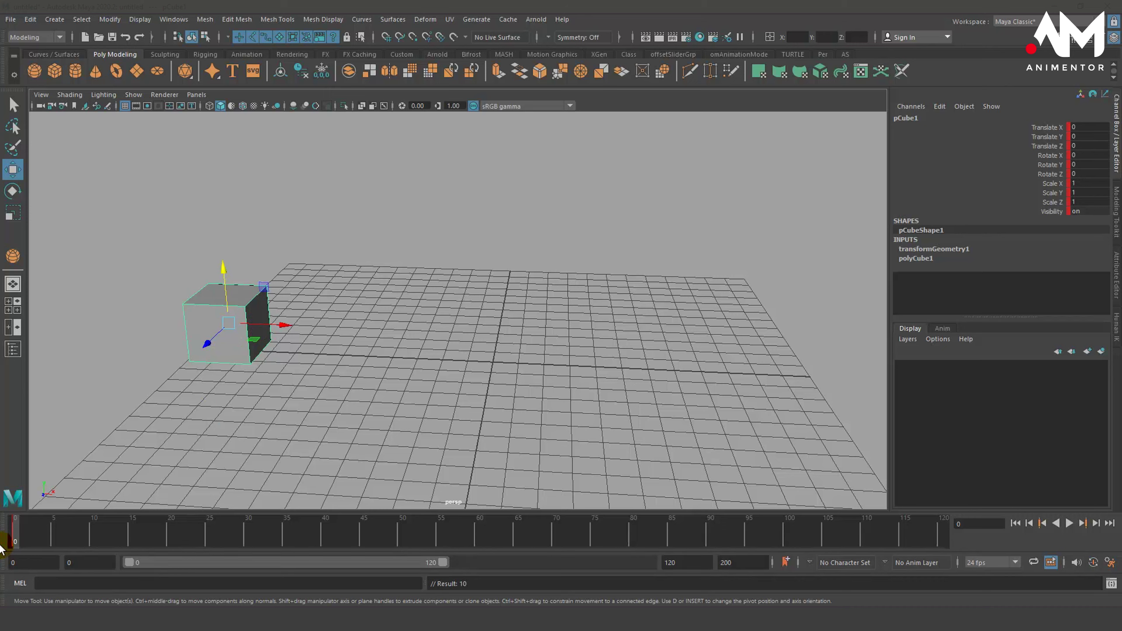
Move the cube along X to about 5.9 at frame 10 and key that position
{"action": "key", "text": "alt+v"}
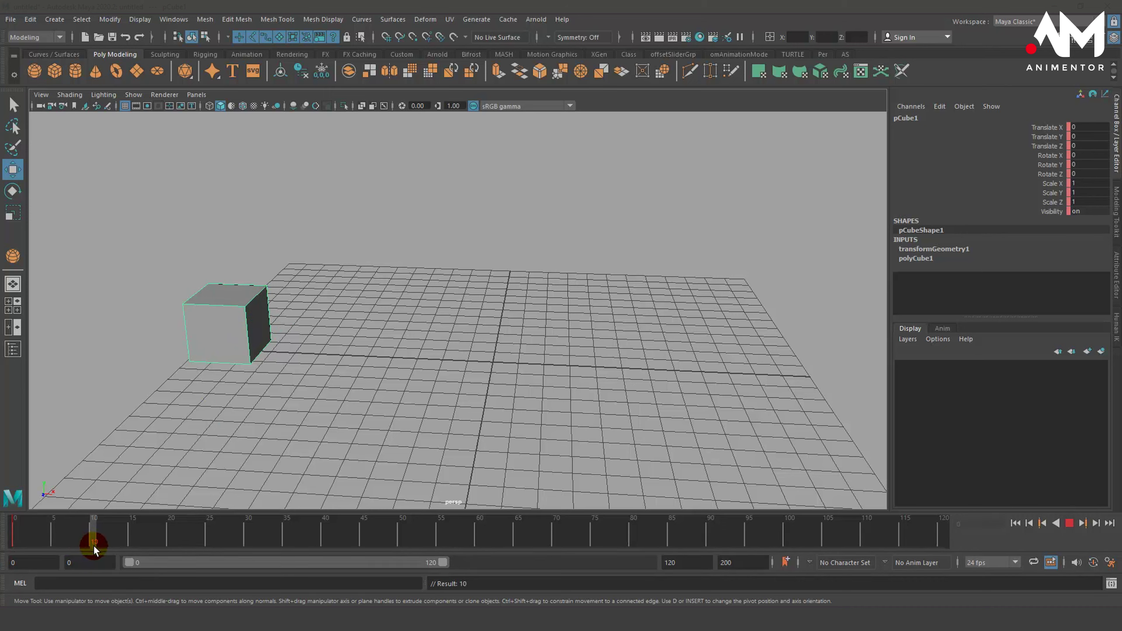
{"action": "left_click", "coordinate": [93, 545]}
{"action": "left_click_drag", "start_coordinate": [284, 326], "coordinate": [429, 355]}
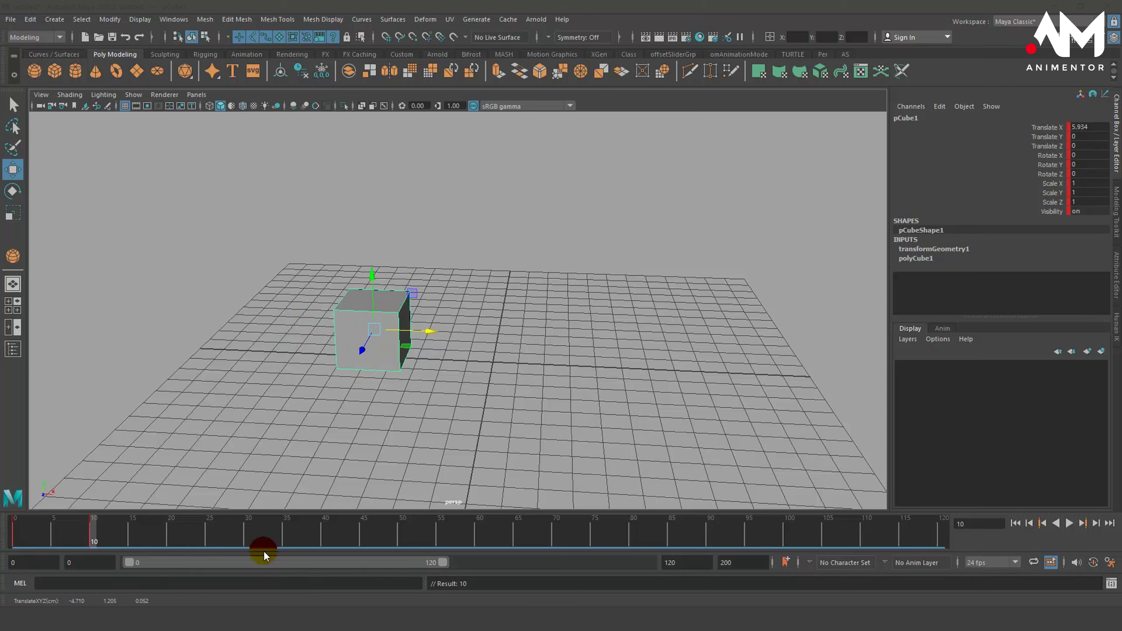
{"action": "mouse_move", "coordinate": [97, 533]}
{"action": "left_mouse_down"}
{"action": "mouse_move", "coordinate": [6, 539]}
{"action": "mouse_move", "coordinate": [91, 535]}
{"action": "left_mouse_up"}
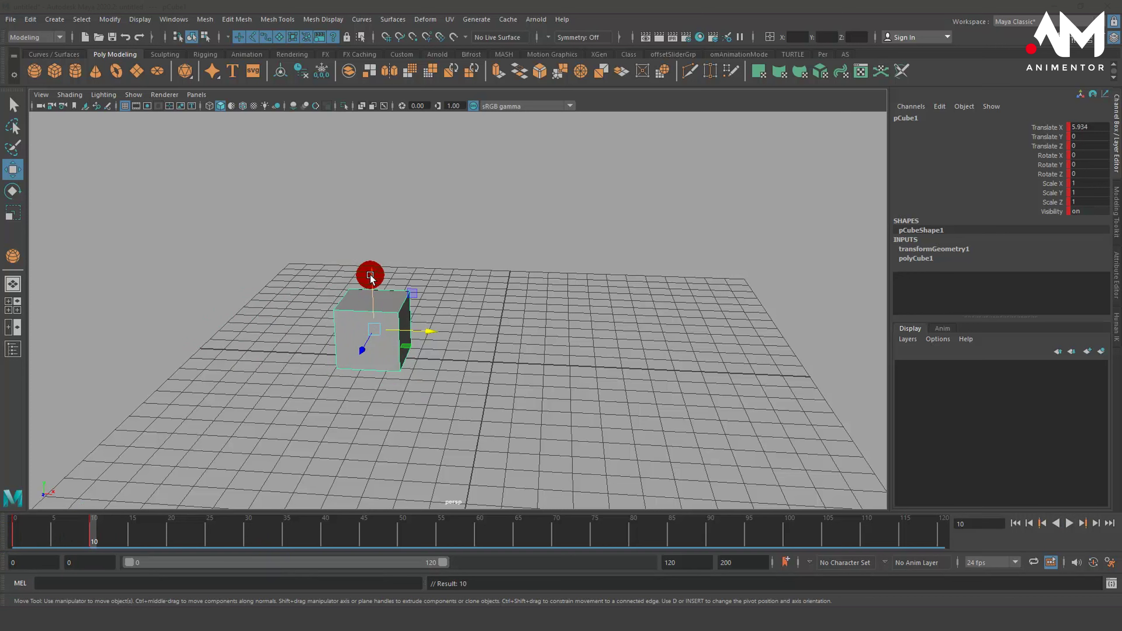
Raise the cube to about 4.6 on Y at frame 20 and set a key
{"action": "left_click_drag", "start_coordinate": [106, 532], "coordinate": [170, 535]}
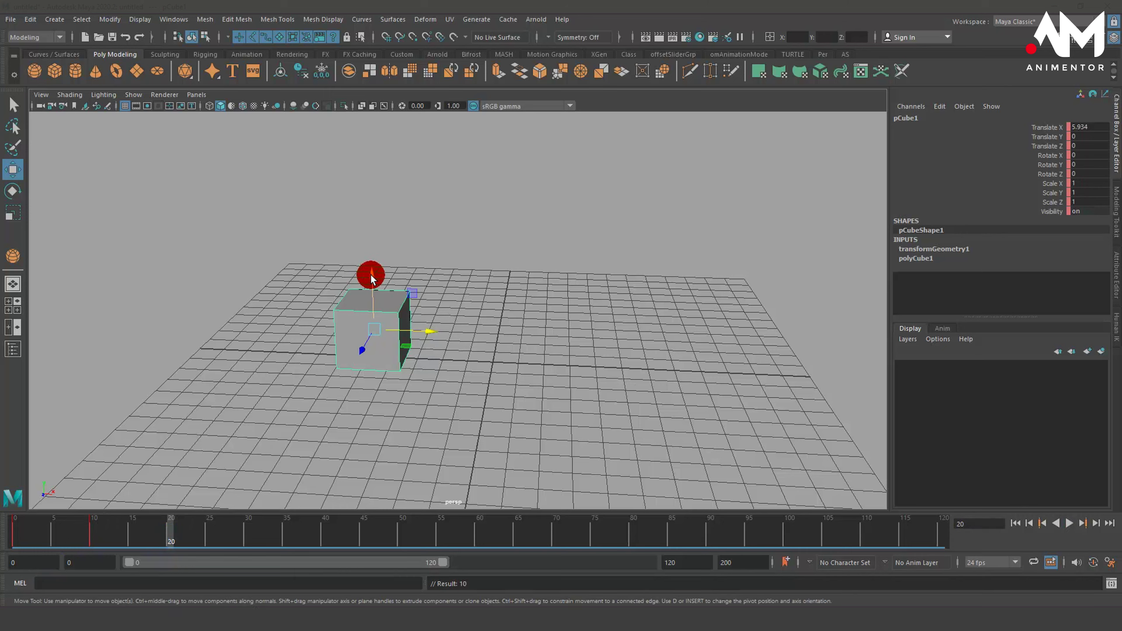
{"action": "left_click_drag", "start_coordinate": [371, 277], "coordinate": [376, 162]}
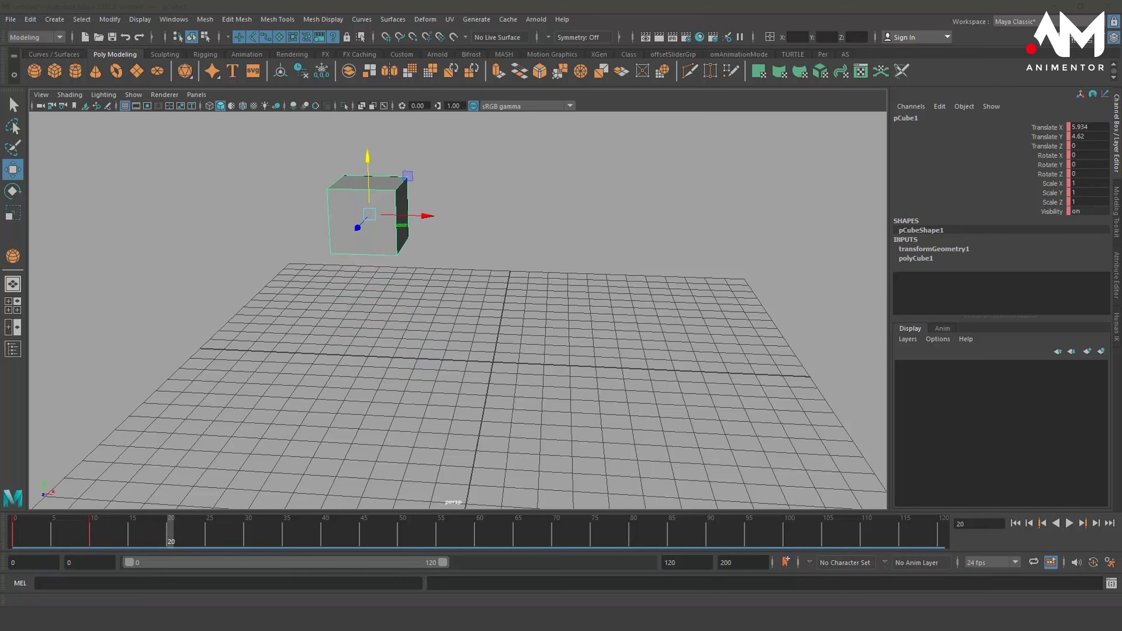
{"action": "key", "text": "s"}
Move the cube back to about 0.1 on X at frame 30 and key it
{"action": "key", "text": "alt+v"}
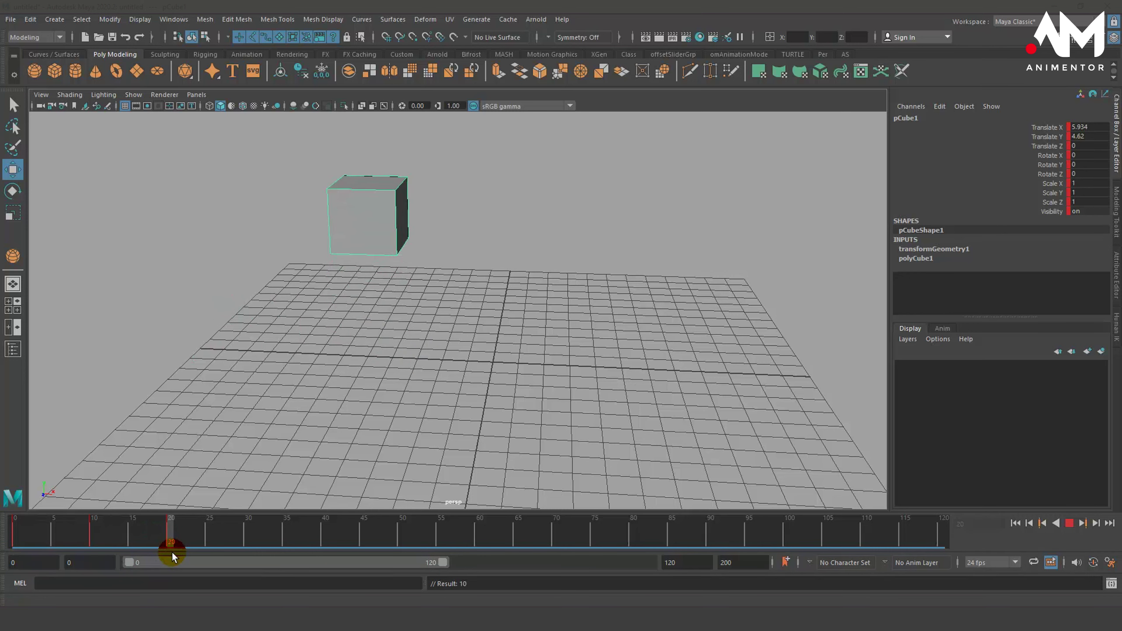
{"action": "left_click_drag", "start_coordinate": [171, 550], "coordinate": [249, 559]}
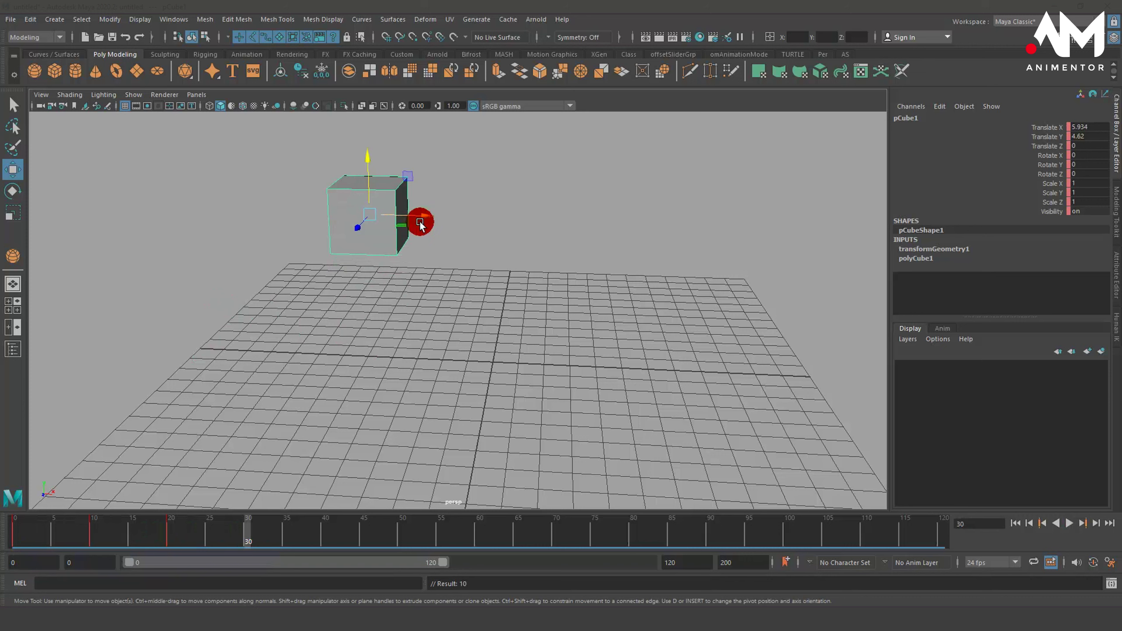
{"action": "left_click_drag", "start_coordinate": [419, 219], "coordinate": [276, 210]}
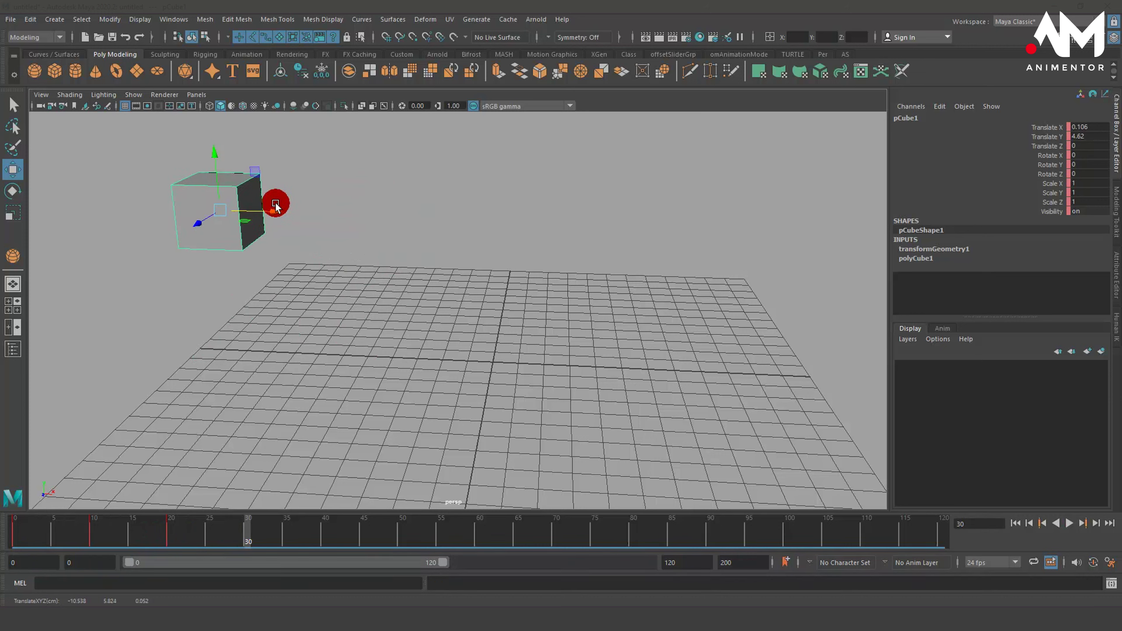
{"action": "left_click", "coordinate": [249, 535]}
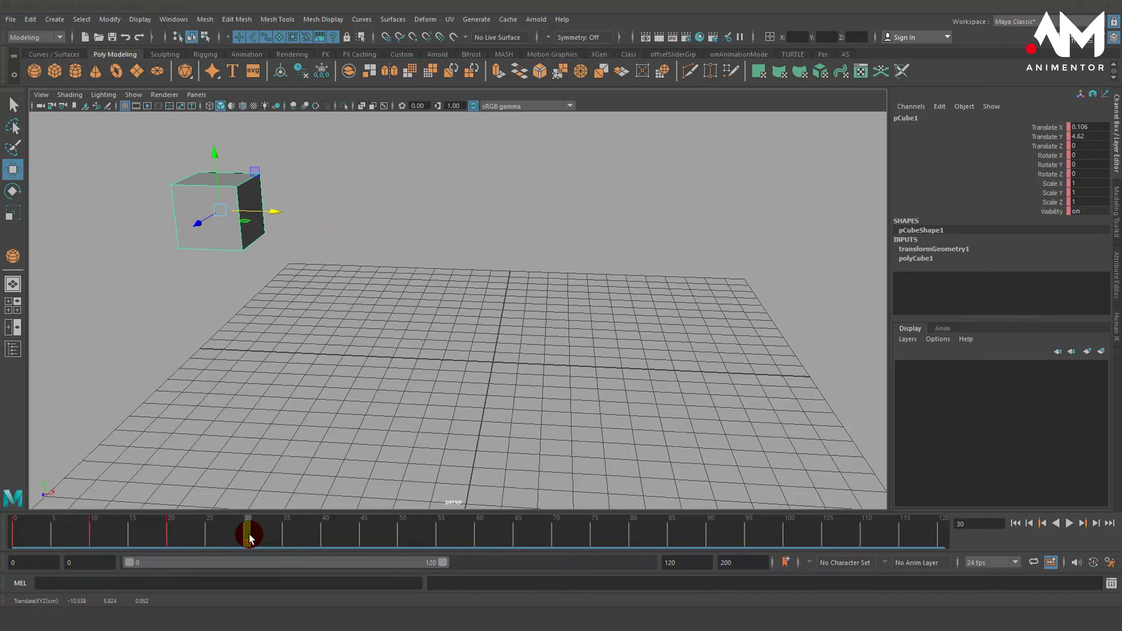
Play the cube's animation from frame 0, and scrub between frames 0 and 30 to review the motion
{"action": "left_click_drag", "start_coordinate": [249, 542], "coordinate": [14, 543]}
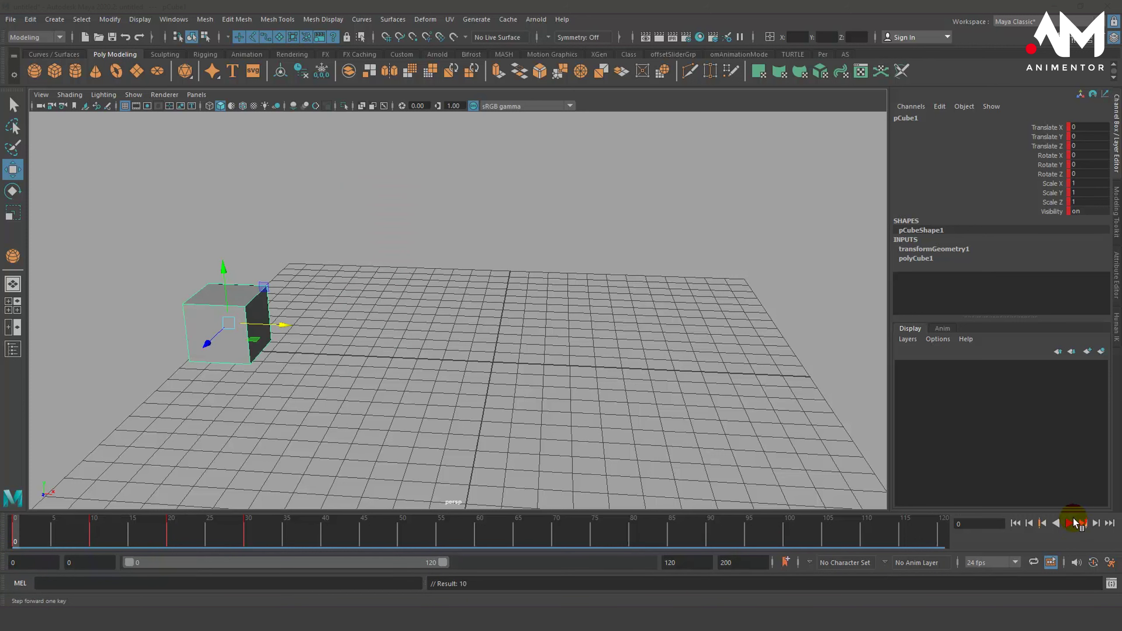
{"action": "left_click", "coordinate": [1070, 524]}
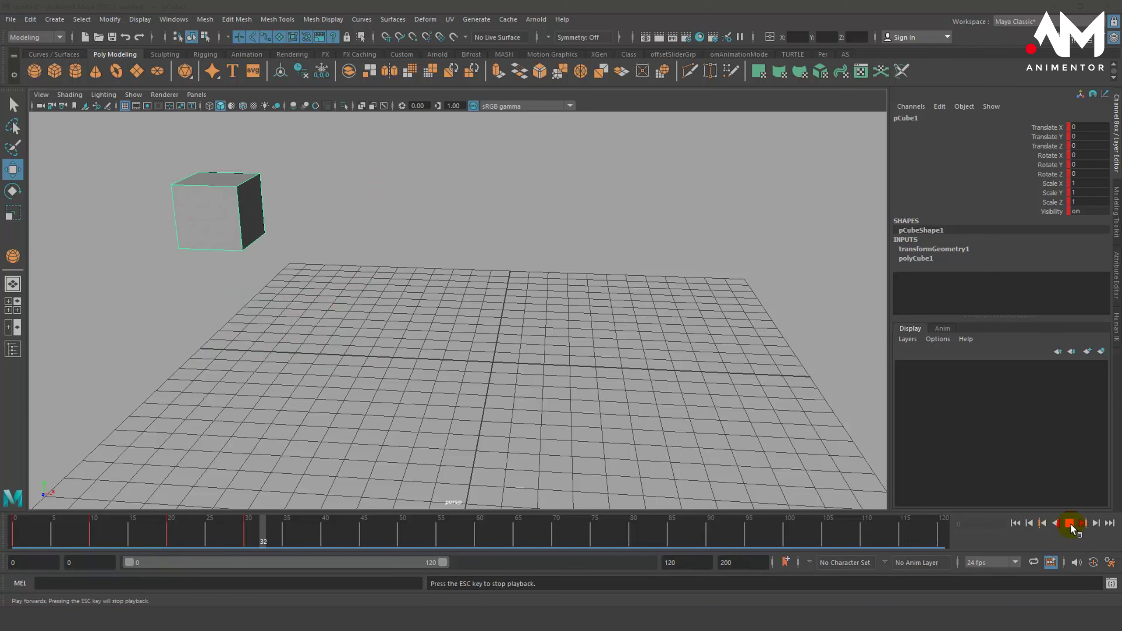
{"action": "left_click", "coordinate": [1070, 524]}
{"action": "left_click", "coordinate": [1015, 523]}
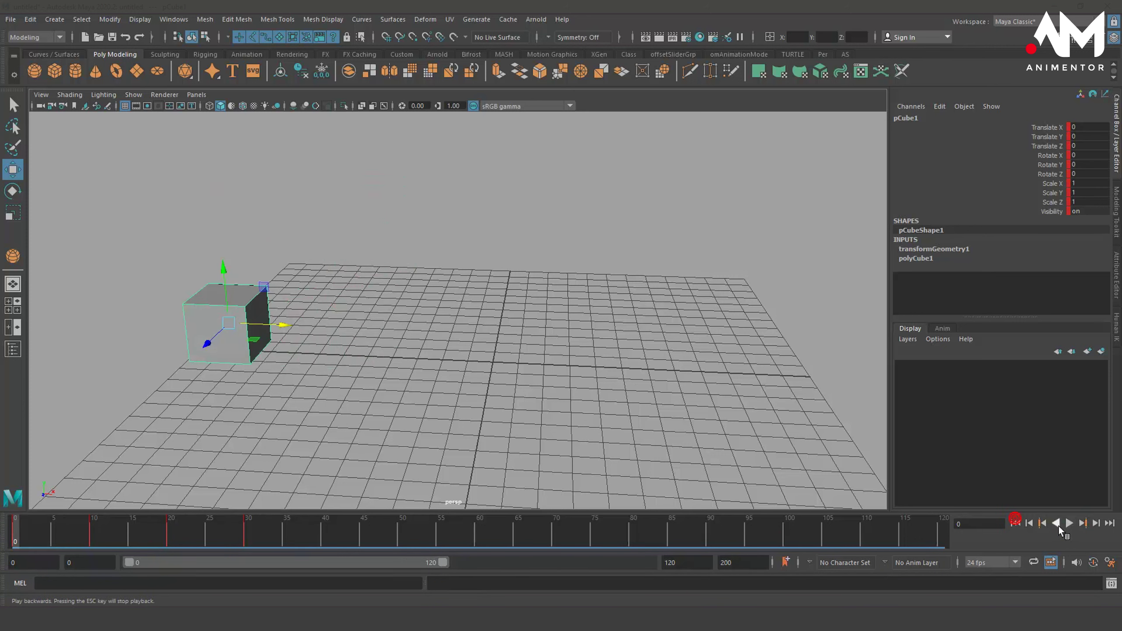
{"action": "left_click_drag", "start_coordinate": [215, 534], "coordinate": [248, 532]}
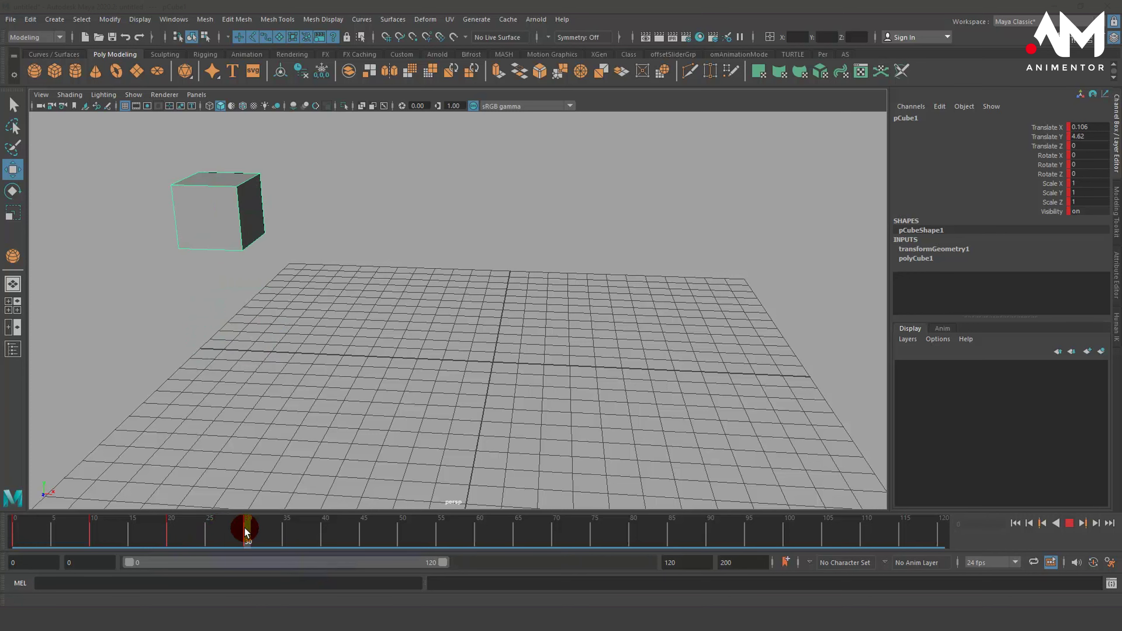
{"action": "left_click_drag", "start_coordinate": [245, 532], "coordinate": [18, 535]}
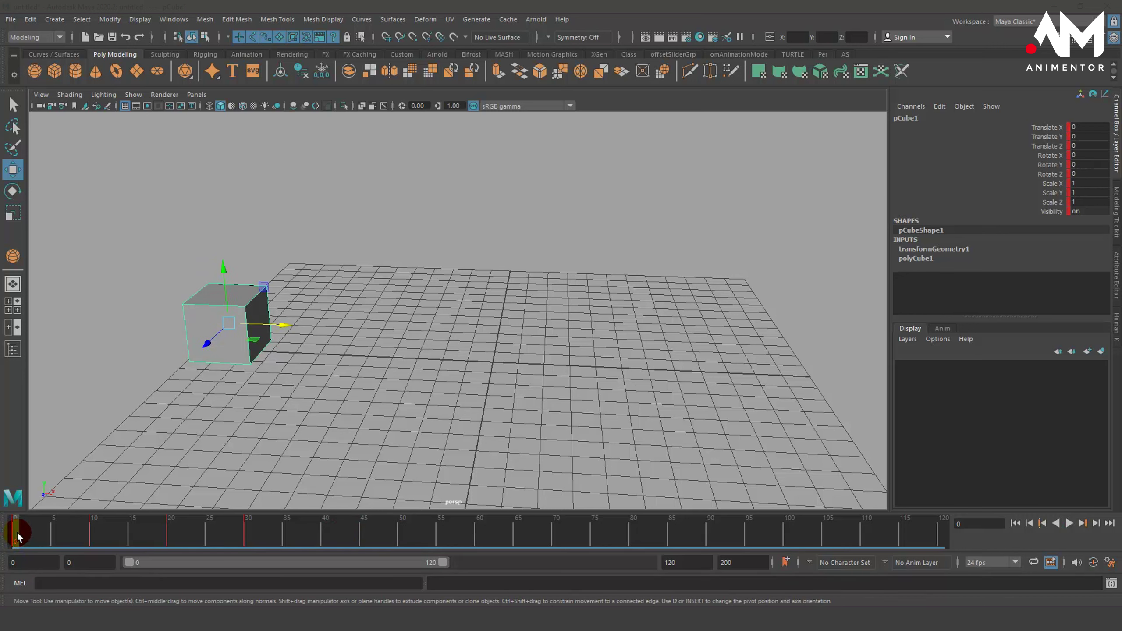
{"action": "left_click_drag", "start_coordinate": [16, 538], "coordinate": [249, 549]}
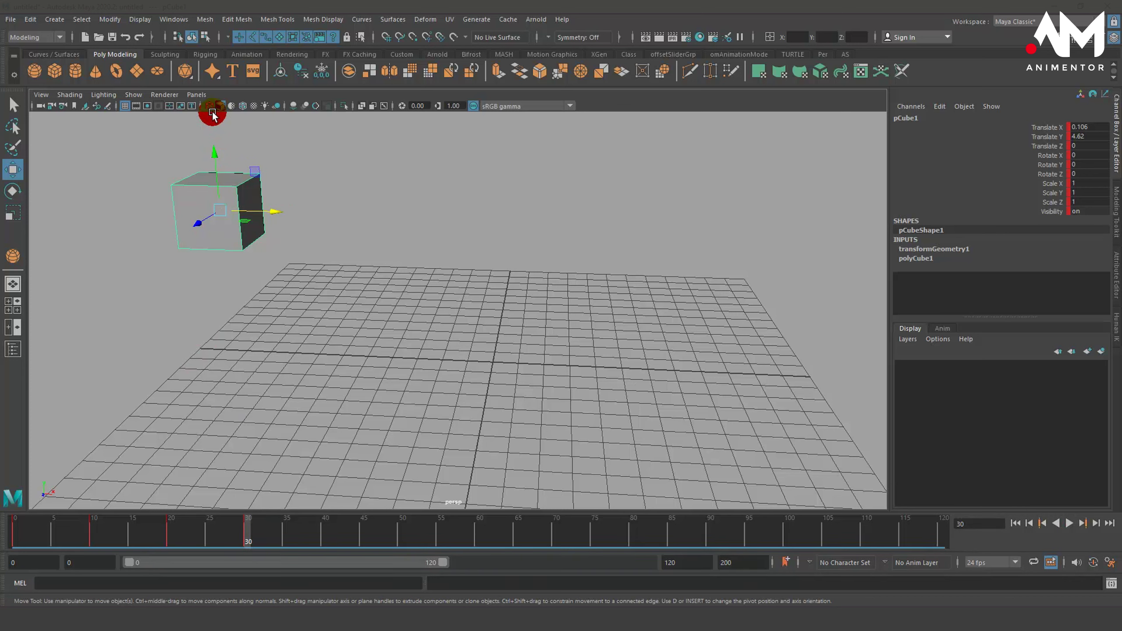
Lower the cube to about -0.24 on Y at frame 40 instead of frame 30, and key it
{"action": "left_click_drag", "start_coordinate": [213, 151], "coordinate": [213, 238]}
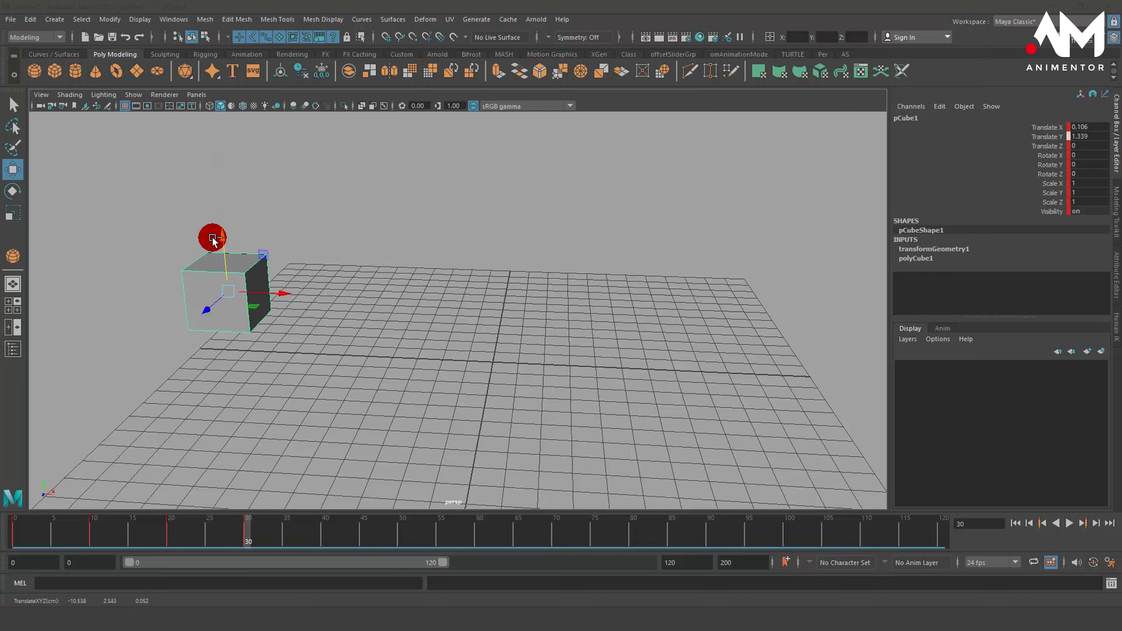
{"action": "key", "text": "ctrl+z"}
{"action": "left_click_drag", "start_coordinate": [250, 527], "coordinate": [326, 544]}
{"action": "left_click_drag", "start_coordinate": [213, 152], "coordinate": [210, 272]}
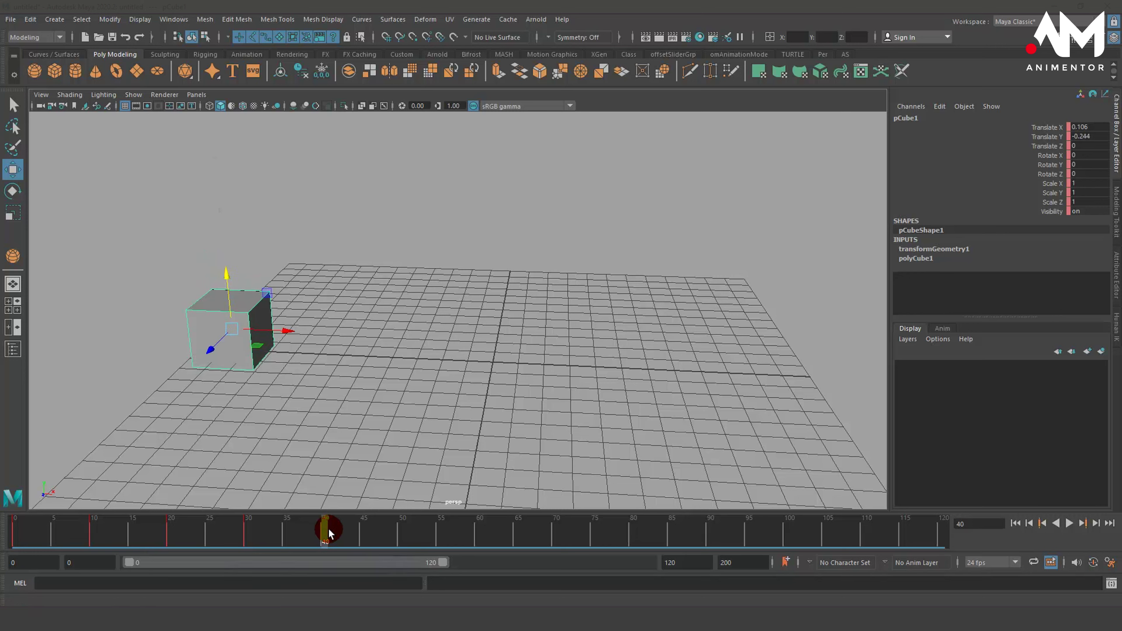
{"action": "key", "text": "s"}
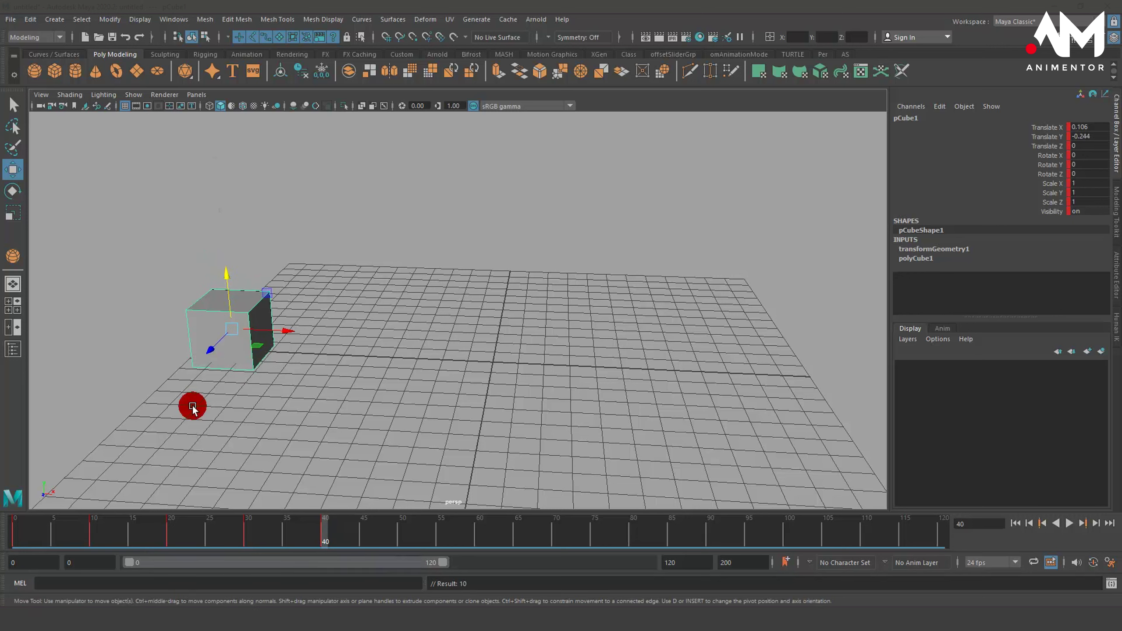
Play the animation from frame 0 and scrub to frame 40 to compare the cube's end and start positions
{"action": "left_click_drag", "start_coordinate": [325, 527], "coordinate": [17, 509]}
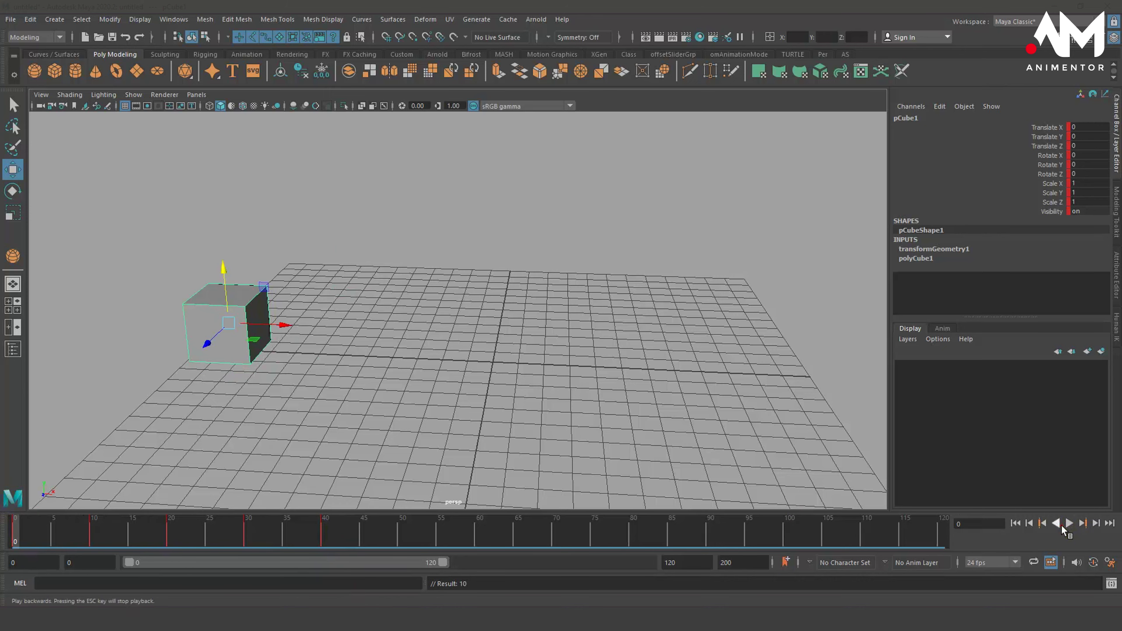
{"action": "left_click", "coordinate": [1069, 523]}
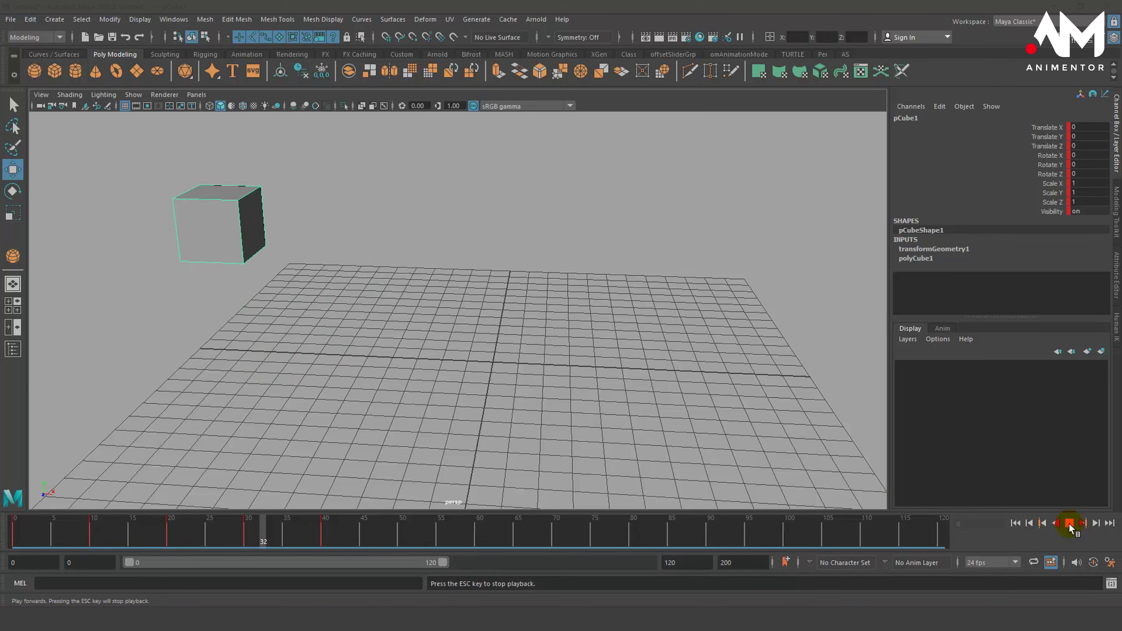
{"action": "left_click", "coordinate": [1069, 524]}
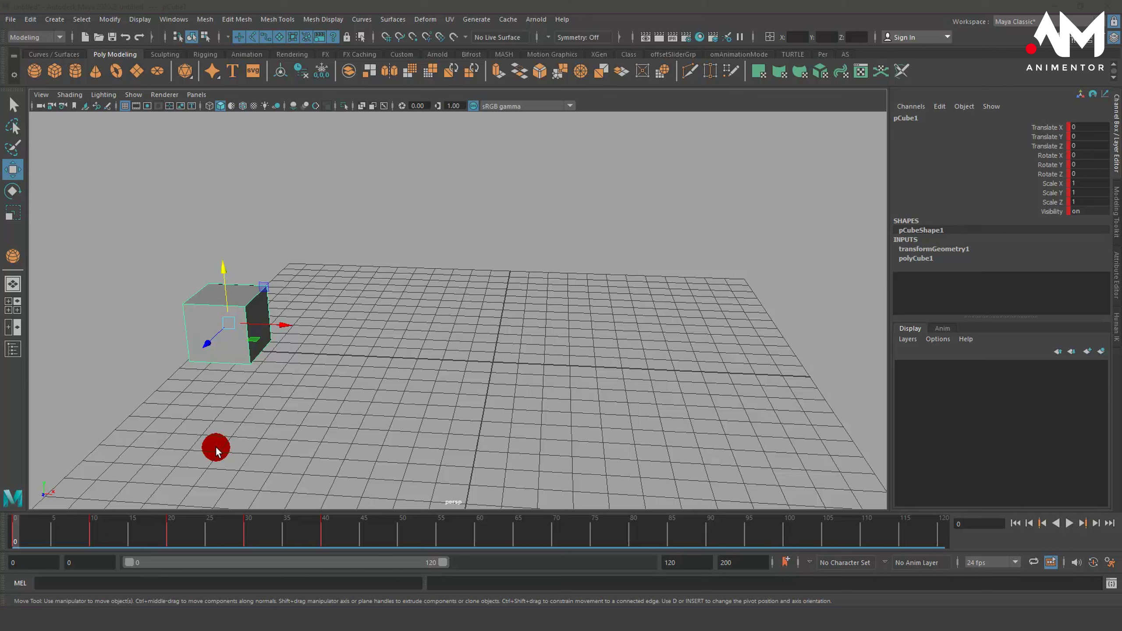
{"action": "left_click_drag", "start_coordinate": [314, 531], "coordinate": [322, 532]}
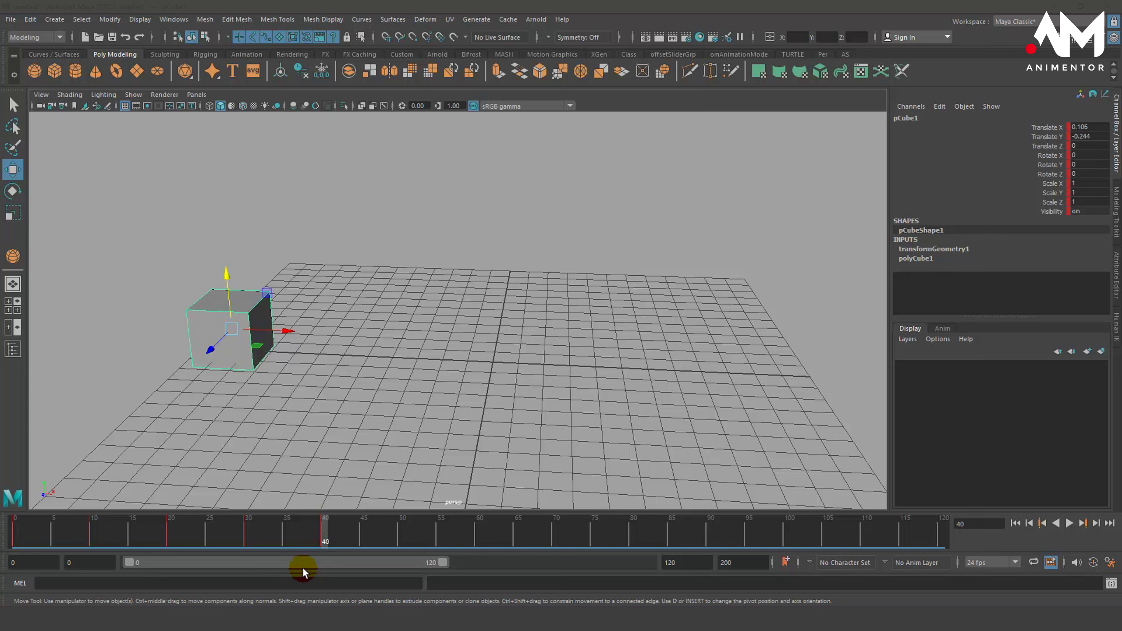
{"action": "left_click_drag", "start_coordinate": [322, 532], "coordinate": [15, 531]}
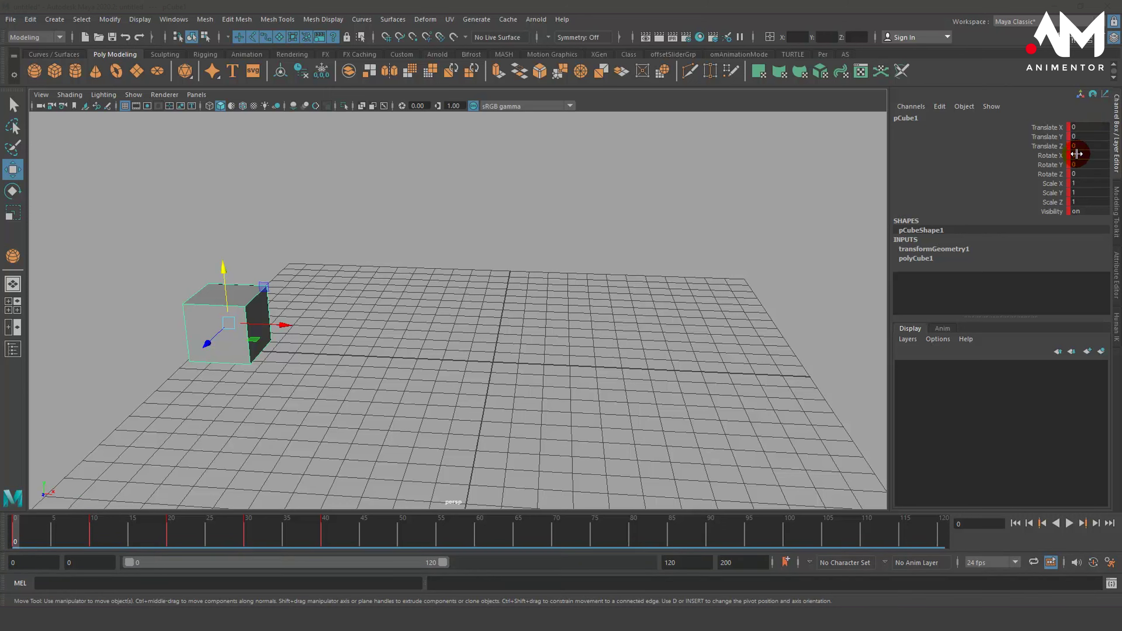
Try setting the cube's Translate X and Translate Y to 0 at frame 40
{"action": "left_click", "coordinate": [16, 536]}
{"action": "key", "text": "alt+v"}
{"action": "left_click_drag", "start_coordinate": [346, 534], "coordinate": [325, 536]}
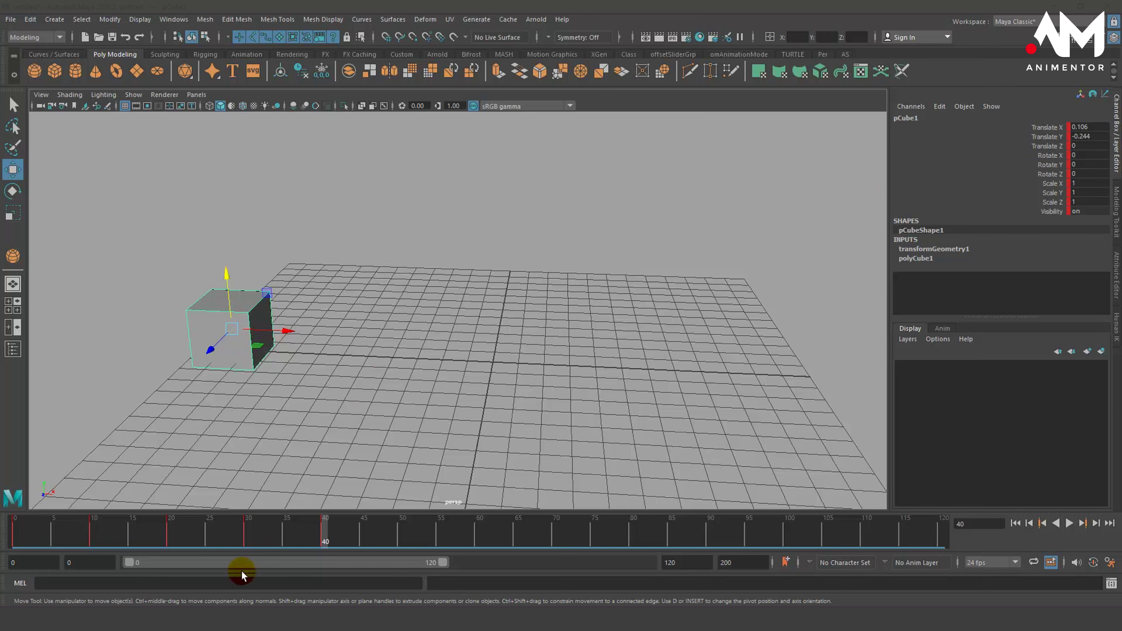
{"action": "double_click", "coordinate": [1099, 135]}
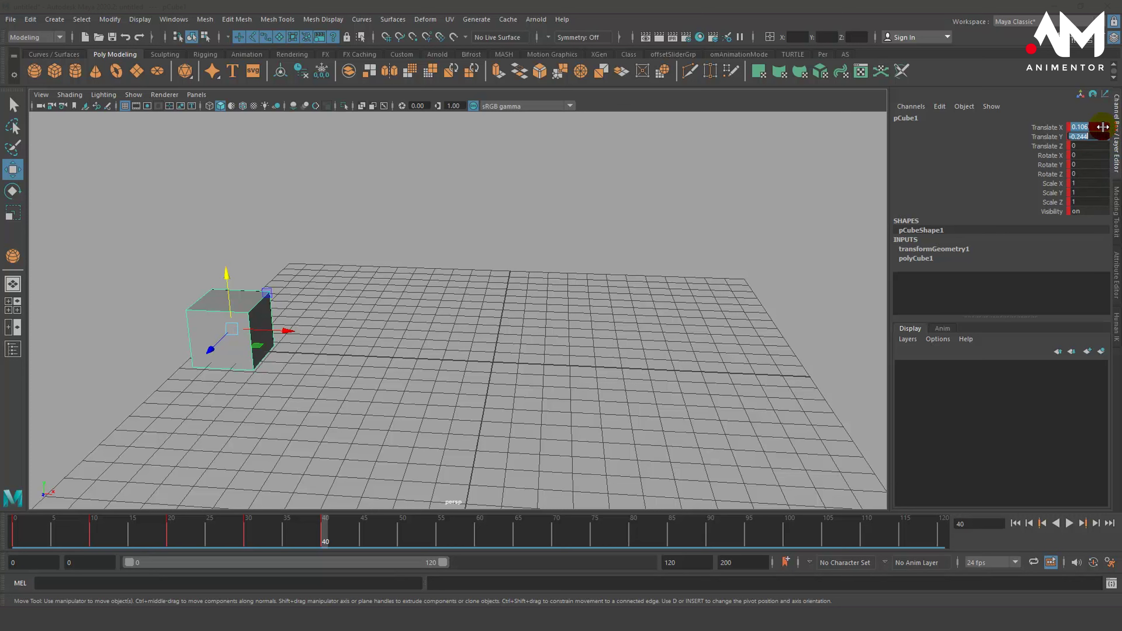
{"action": "type", "text": "0"}
{"action": "key", "text": "Return"}
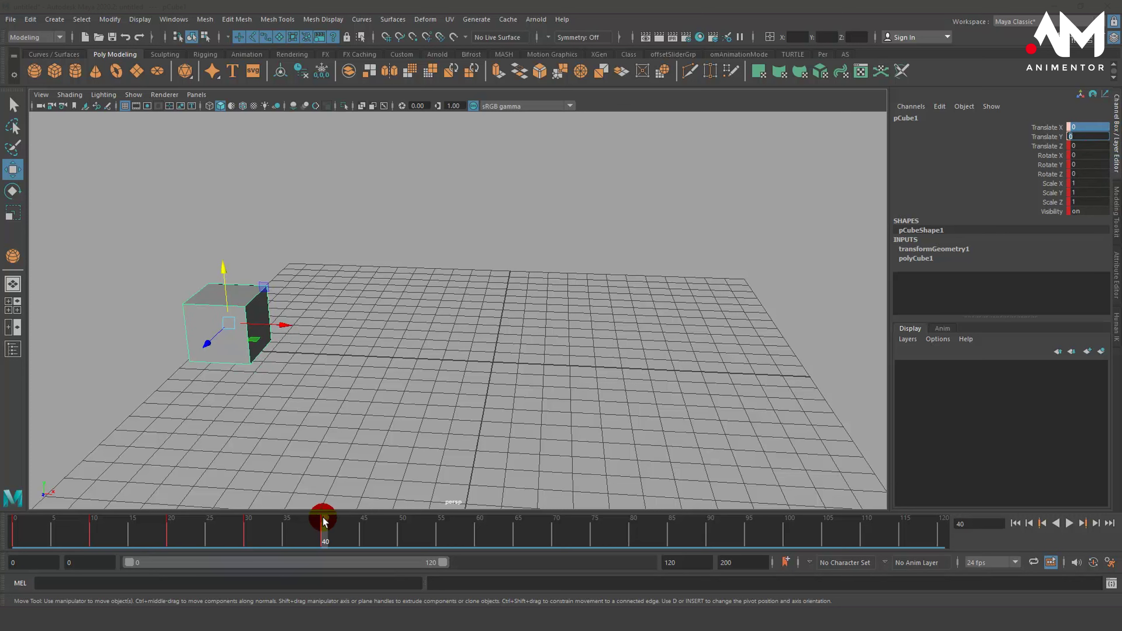
{"action": "mouse_move", "coordinate": [321, 522]}
{"action": "left_mouse_down"}
{"action": "mouse_move", "coordinate": [12, 532]}
{"action": "mouse_move", "coordinate": [221, 526]}
{"action": "mouse_move", "coordinate": [323, 540]}
{"action": "left_mouse_up"}
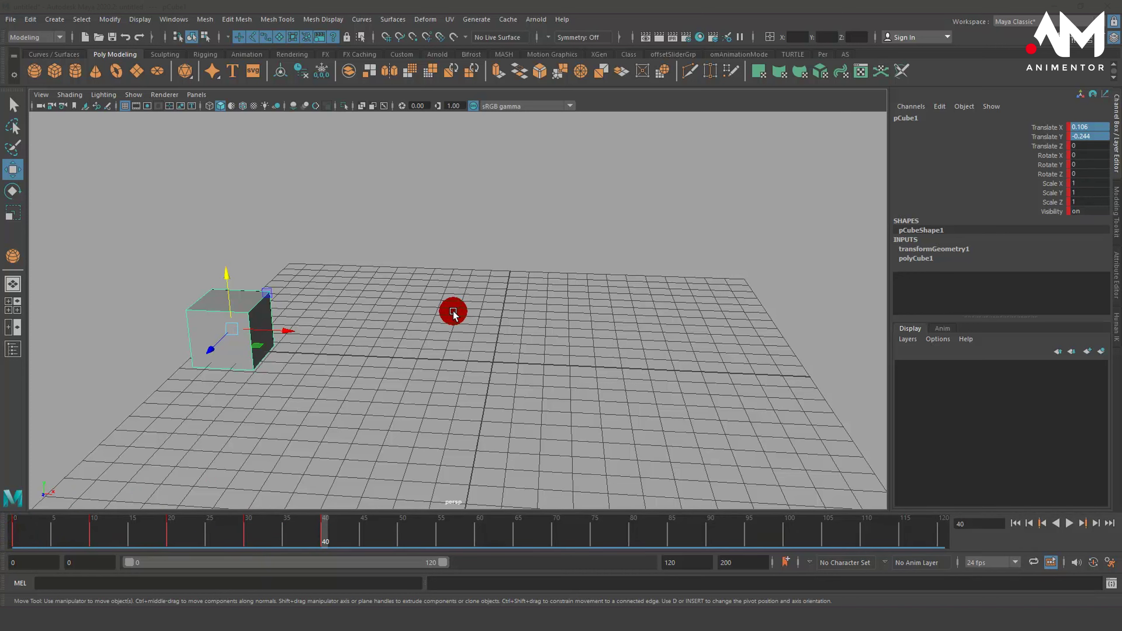
Play the cube's animation from frame 0, stop it, and return to the start of the playback range
{"action": "left_click_drag", "start_coordinate": [327, 540], "coordinate": [14, 539]}
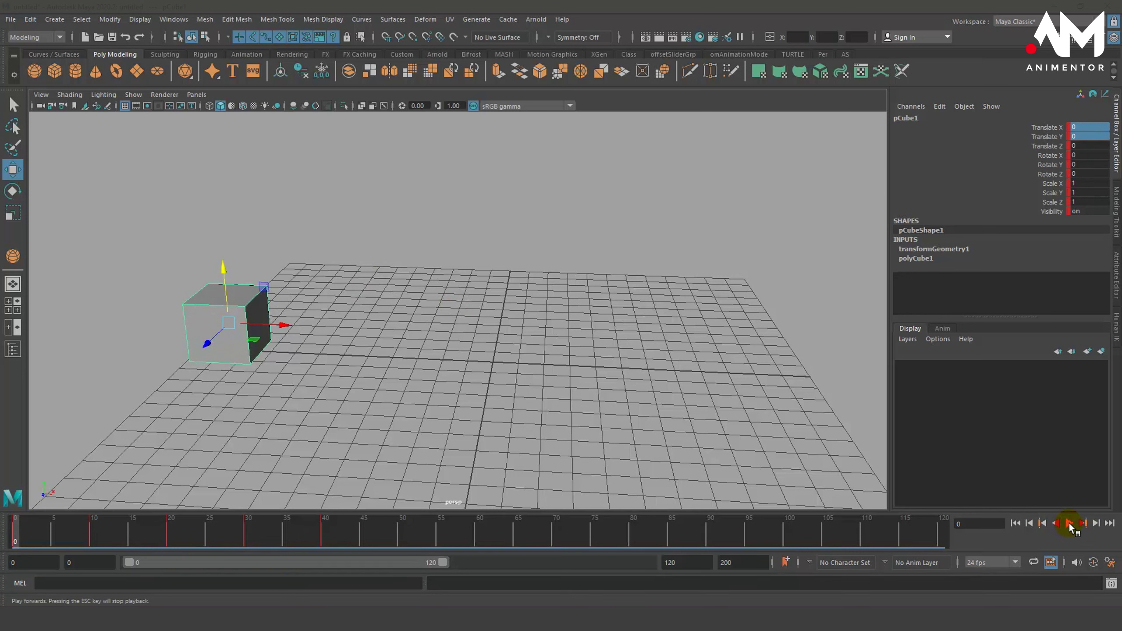
{"action": "left_click", "coordinate": [1069, 524]}
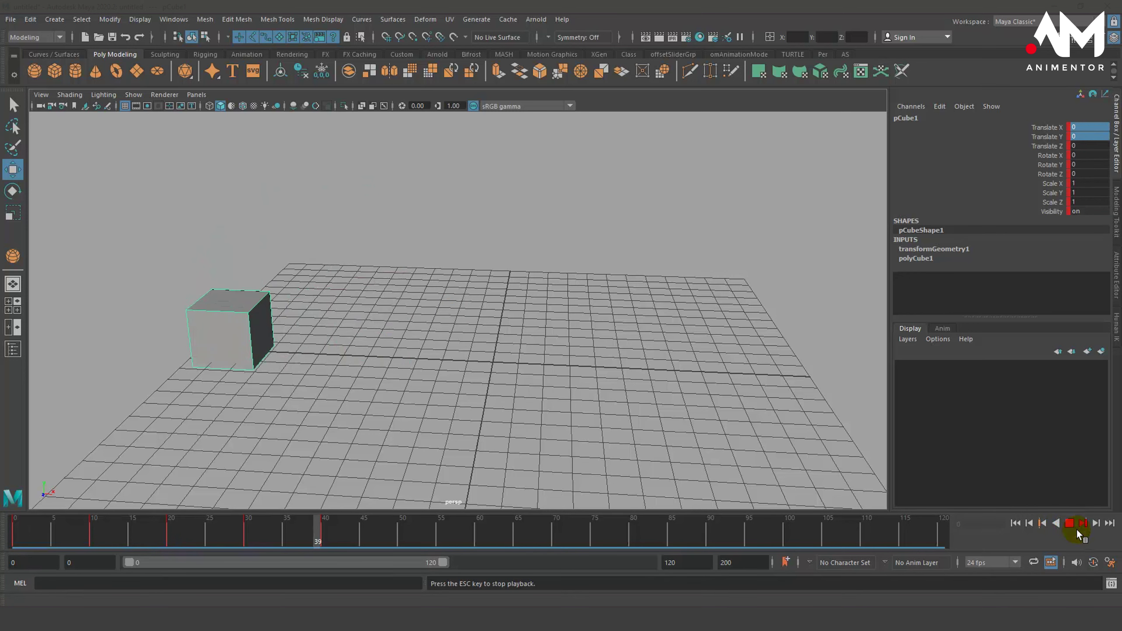
{"action": "left_click", "coordinate": [1069, 524]}
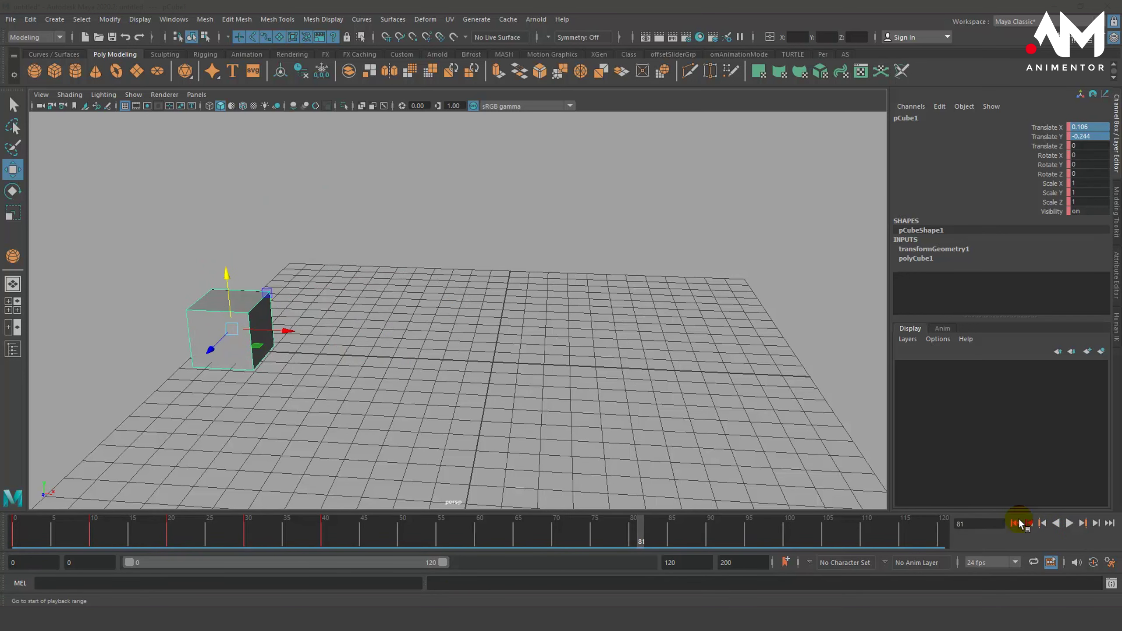
{"action": "left_click", "coordinate": [1019, 524]}
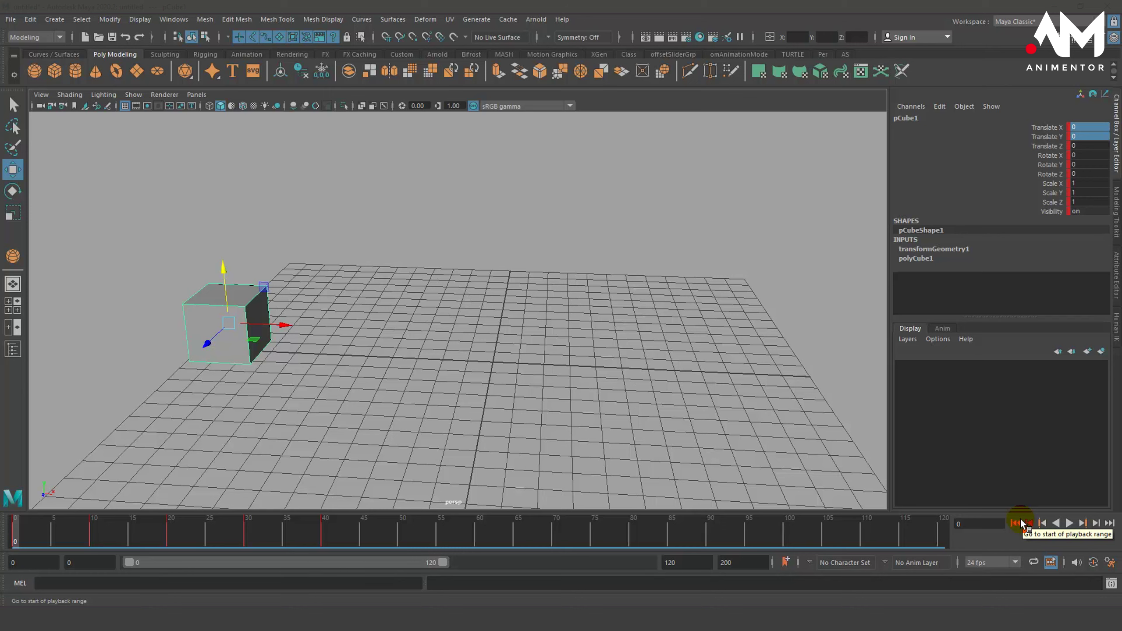
{"action": "left_click", "coordinate": [1022, 523]}
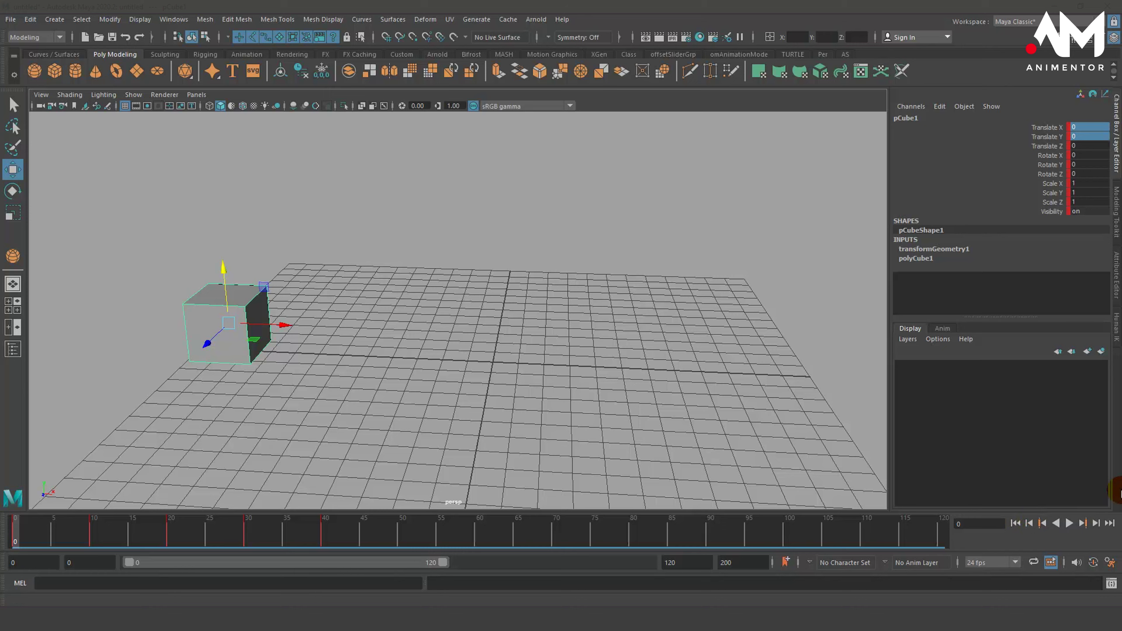
{"action": "left_click_drag", "start_coordinate": [353, 526], "coordinate": [325, 528]}
{"action": "left_click", "coordinate": [324, 528]}
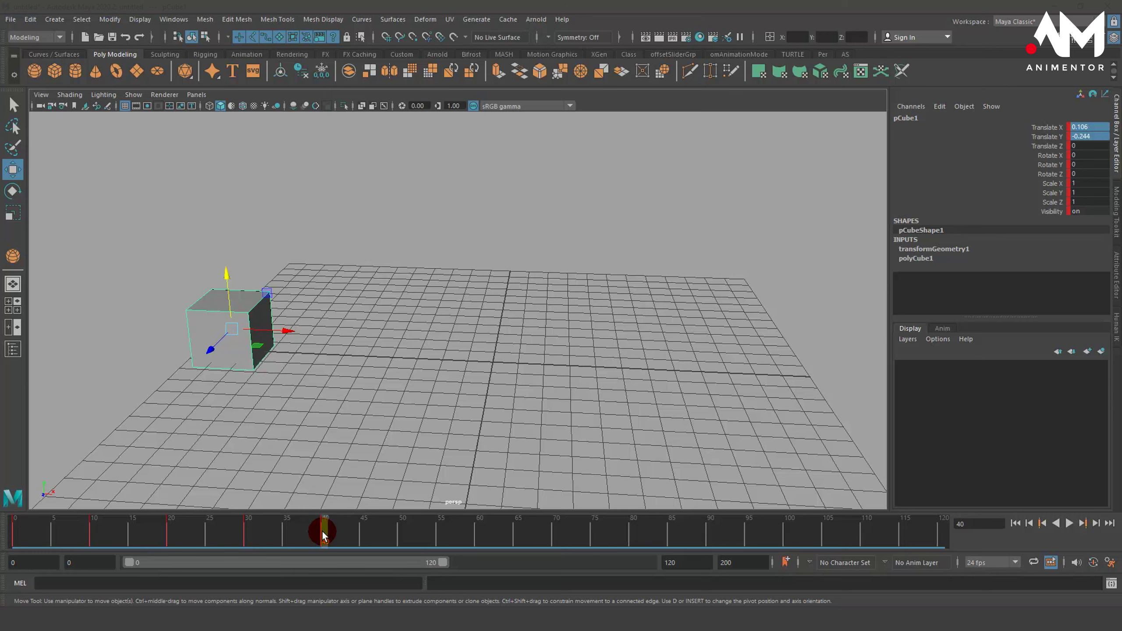
{"action": "left_click_drag", "start_coordinate": [323, 536], "coordinate": [12, 533], "text": "shift"}
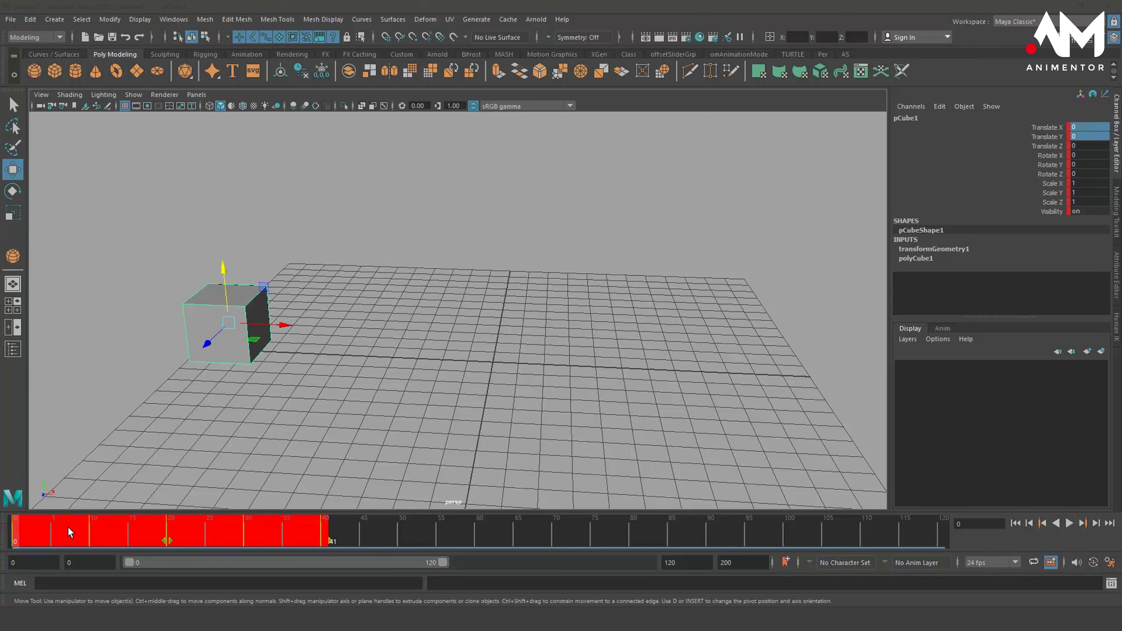
{"action": "right_click", "coordinate": [109, 525]}
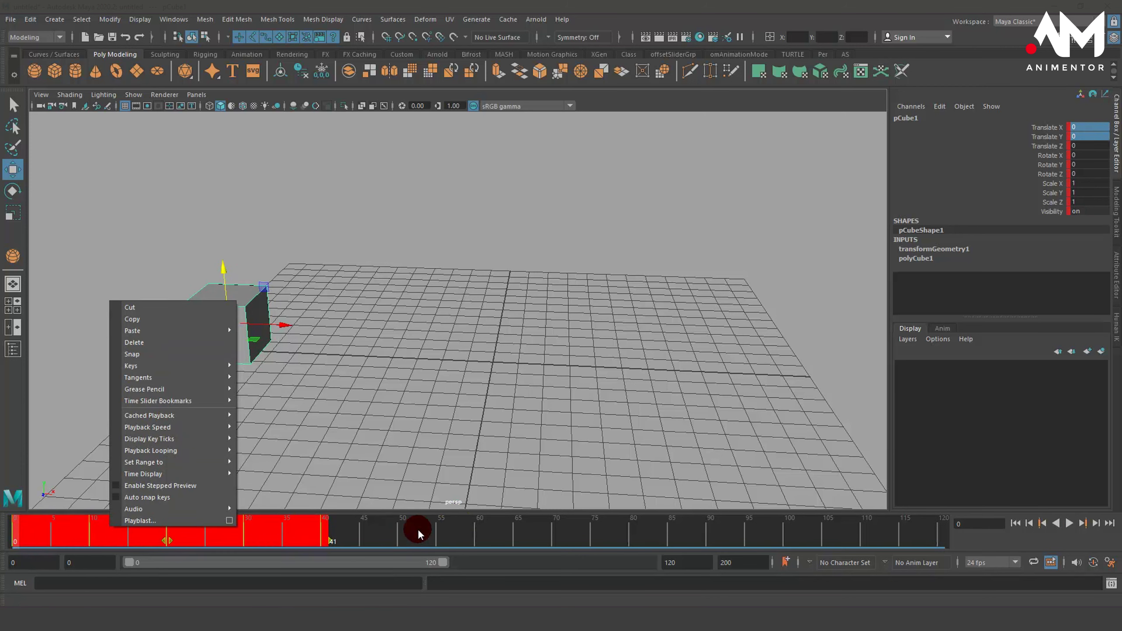
Delete the cube's key at frame 40
{"action": "left_click_drag", "start_coordinate": [413, 532], "coordinate": [324, 532]}
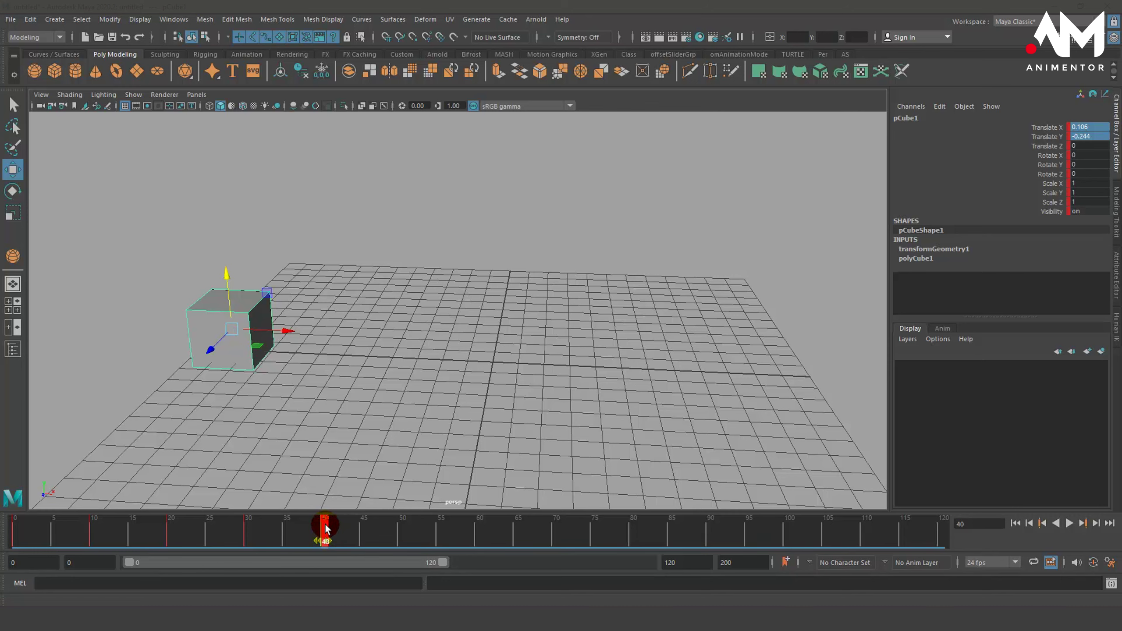
{"action": "right_click", "coordinate": [324, 528]}
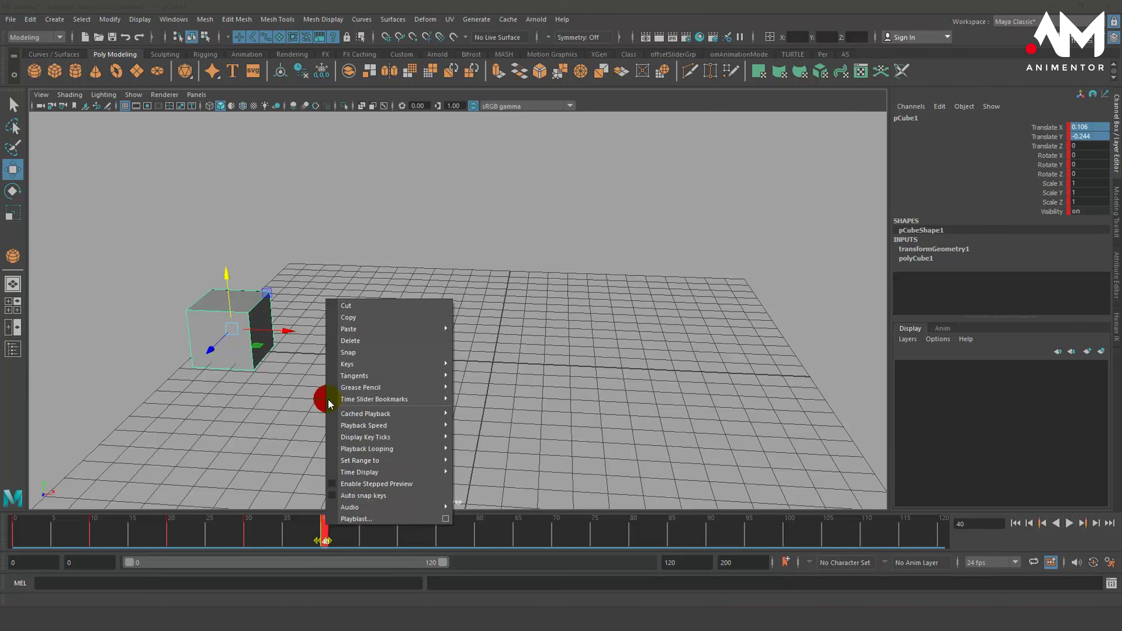
{"action": "left_click", "coordinate": [337, 340]}
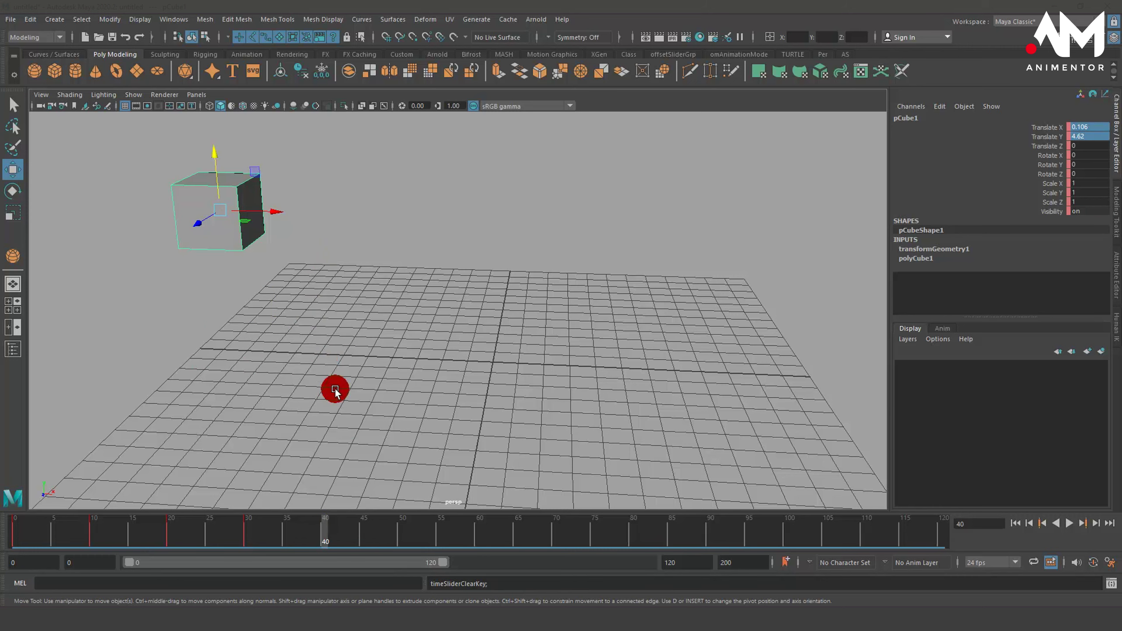
{"action": "mouse_move", "coordinate": [268, 552]}
{"action": "left_mouse_down"}
{"action": "mouse_move", "coordinate": [245, 536]}
{"action": "mouse_move", "coordinate": [362, 536]}
{"action": "mouse_move", "coordinate": [13, 537]}
{"action": "mouse_move", "coordinate": [326, 540]}
{"action": "left_mouse_up"}
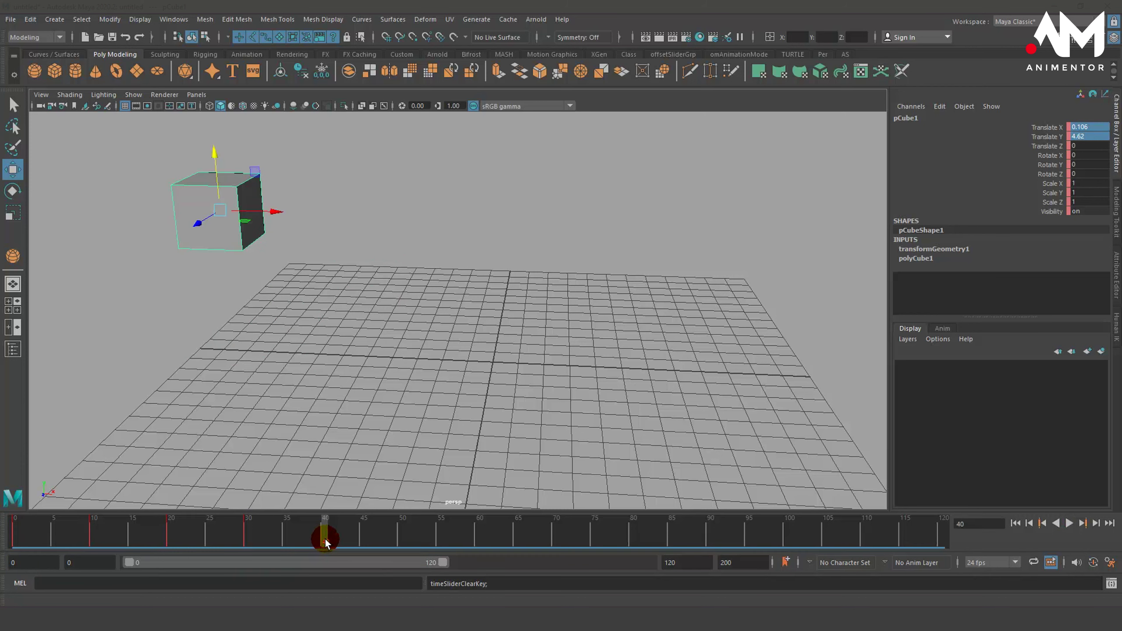
Copy the cube's key at frame 0 and paste it at frame 40
{"action": "left_click", "coordinate": [14, 535]}
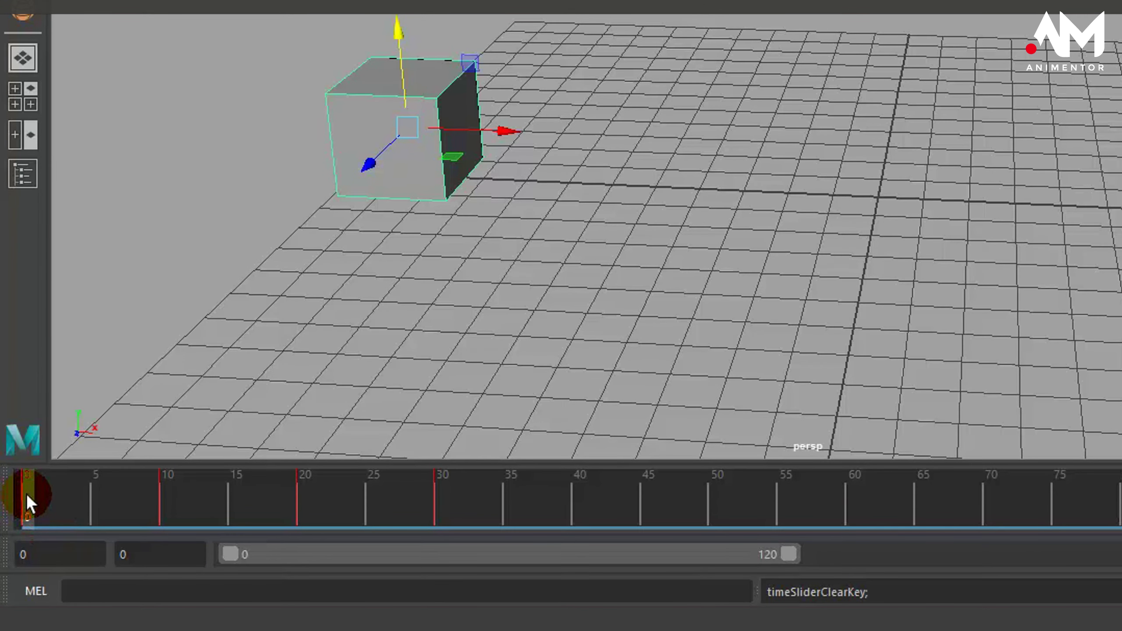
{"action": "right_click", "coordinate": [30, 492]}
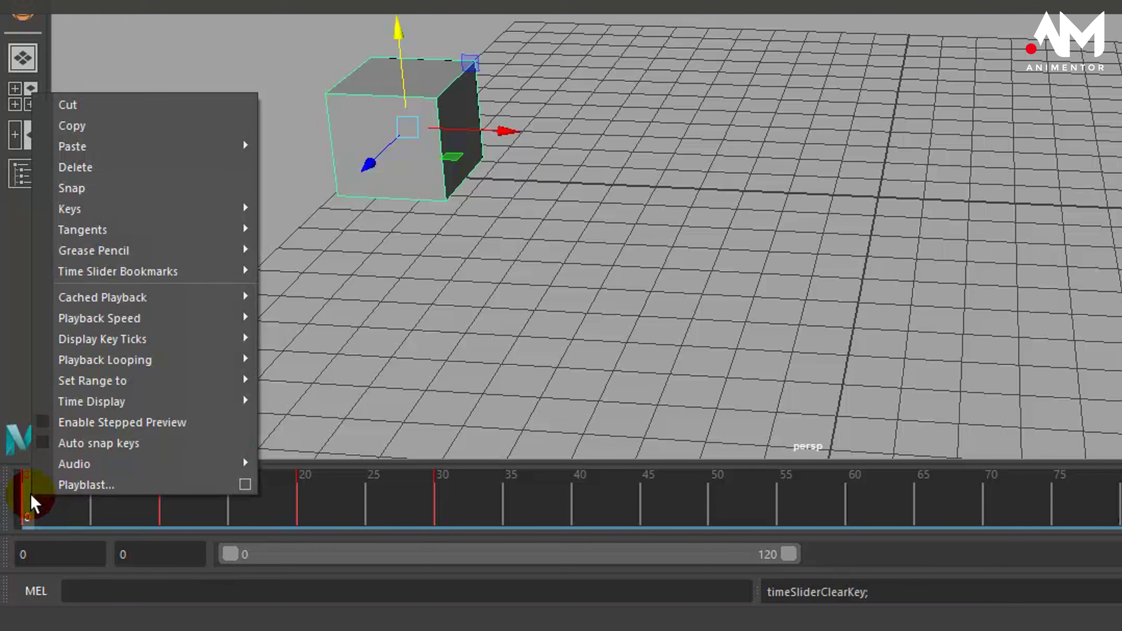
{"action": "left_click", "coordinate": [73, 126]}
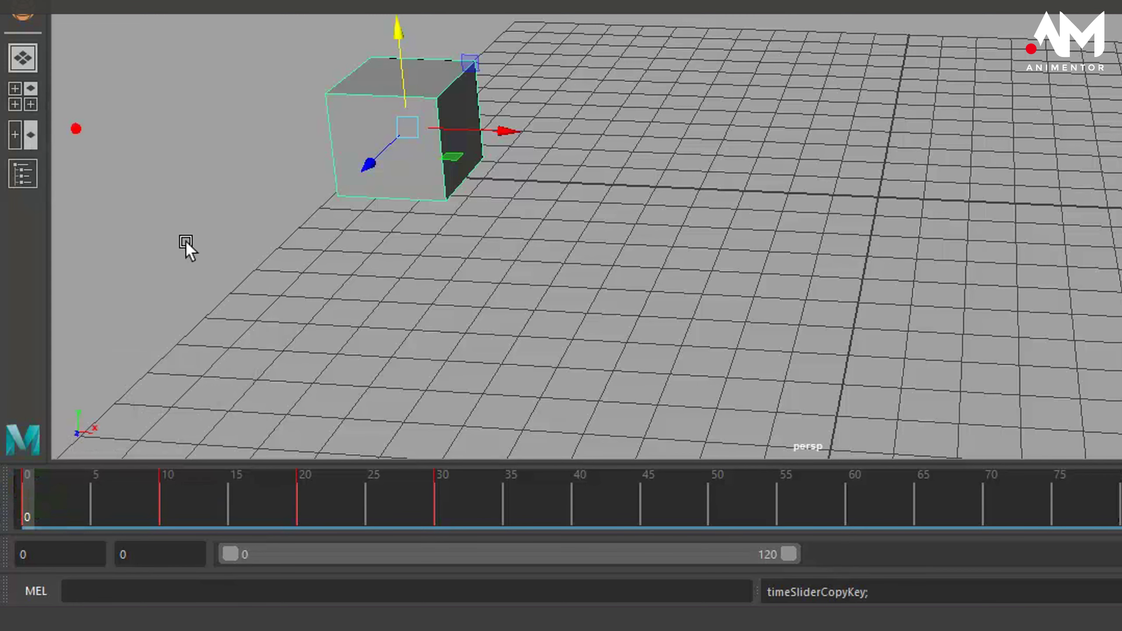
{"action": "left_click_drag", "start_coordinate": [30, 502], "coordinate": [590, 555]}
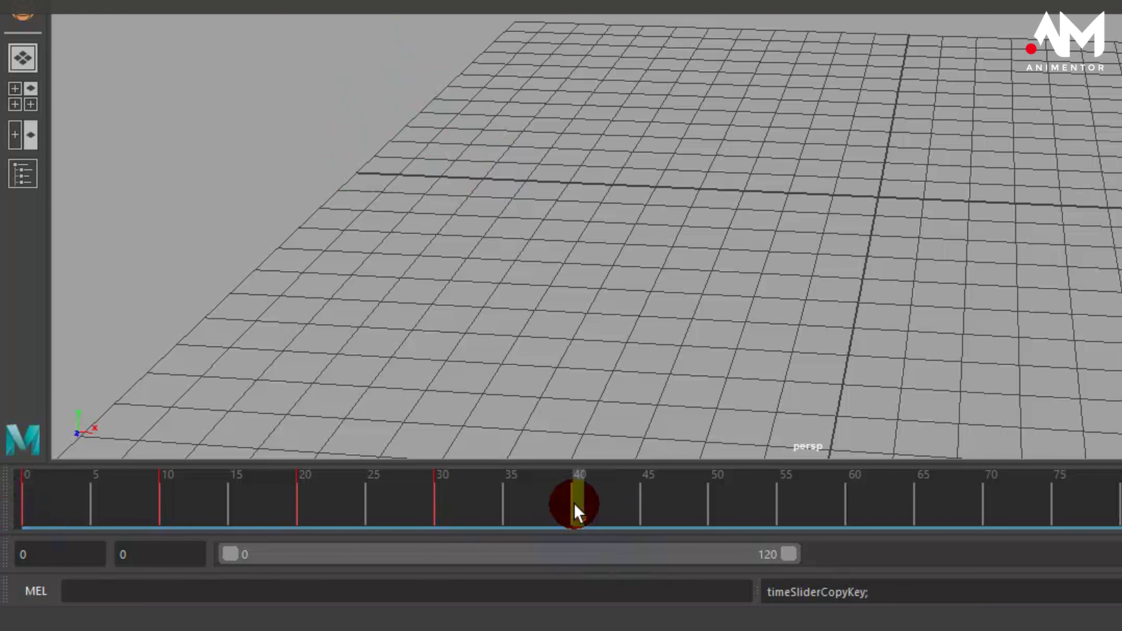
{"action": "right_click", "coordinate": [577, 498]}
{"action": "left_click", "coordinate": [641, 152]}
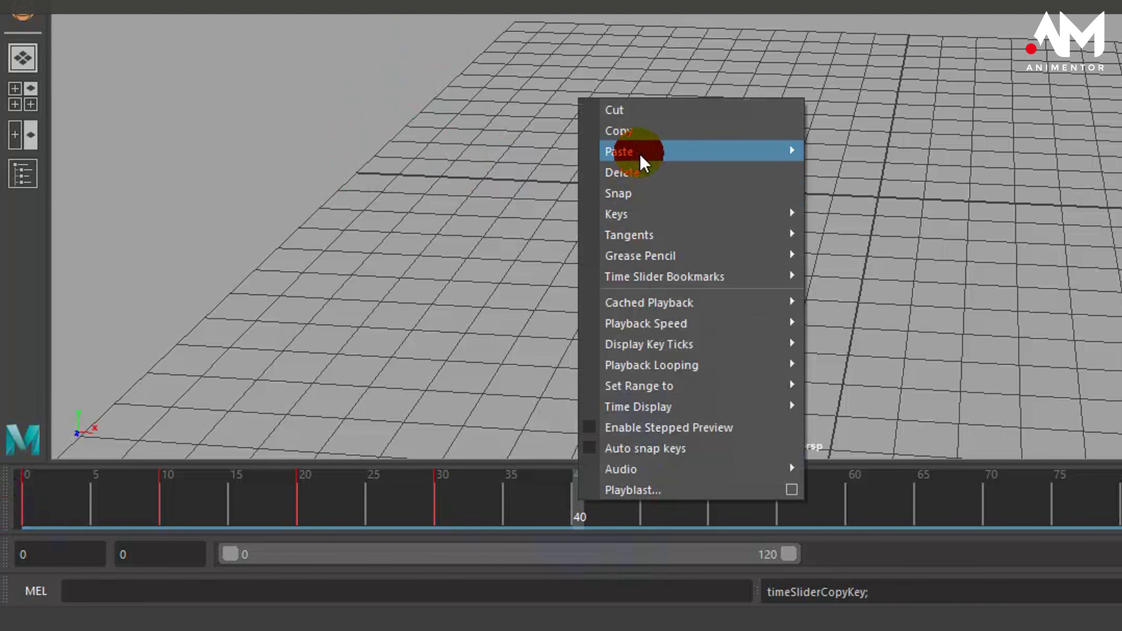
{"action": "left_click", "coordinate": [891, 174]}
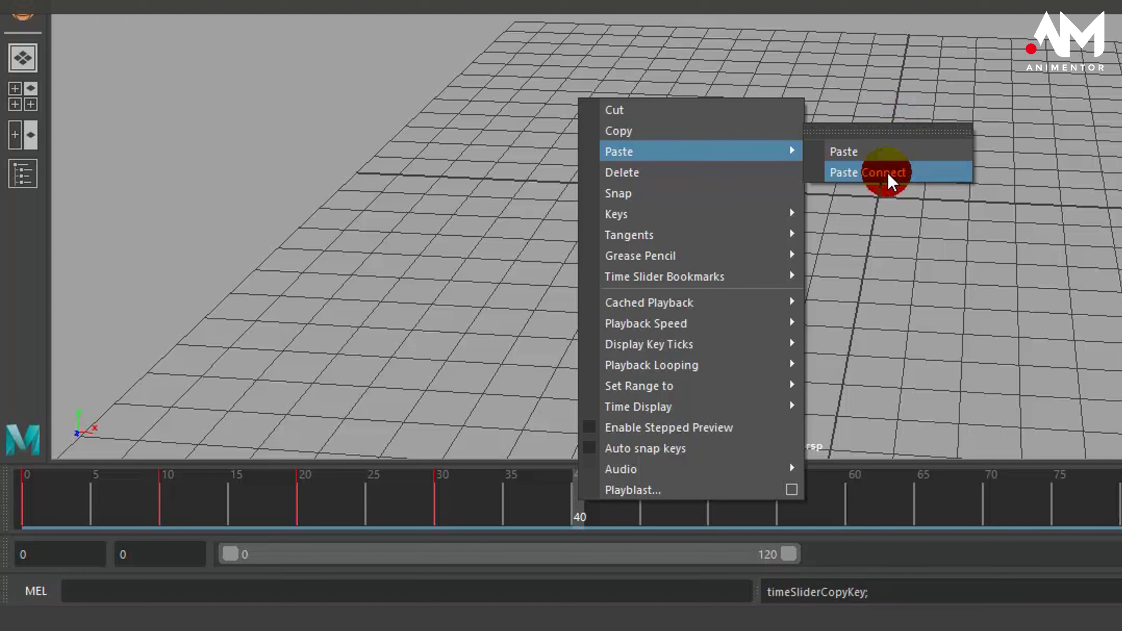
{"action": "left_click", "coordinate": [876, 151]}
{"action": "left_click", "coordinate": [448, 155]}
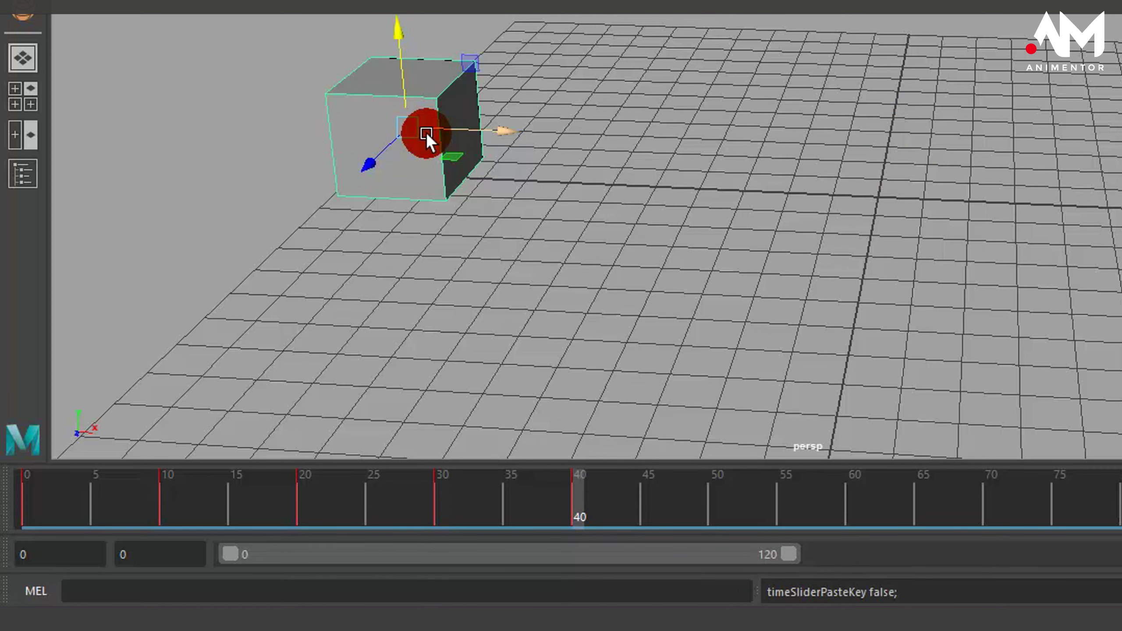
Scrub around frame 40 to check the cube's position, and delete the pasted key from that frame
{"action": "left_click", "coordinate": [550, 500]}
{"action": "mouse_move", "coordinate": [577, 508]}
{"action": "left_mouse_down"}
{"action": "mouse_move", "coordinate": [55, 499]}
{"action": "mouse_move", "coordinate": [580, 533]}
{"action": "mouse_move", "coordinate": [455, 535]}
{"action": "mouse_move", "coordinate": [1, 515]}
{"action": "mouse_move", "coordinate": [53, 514]}
{"action": "mouse_move", "coordinate": [26, 517]}
{"action": "mouse_move", "coordinate": [30, 492]}
{"action": "mouse_move", "coordinate": [585, 516]}
{"action": "left_mouse_up"}
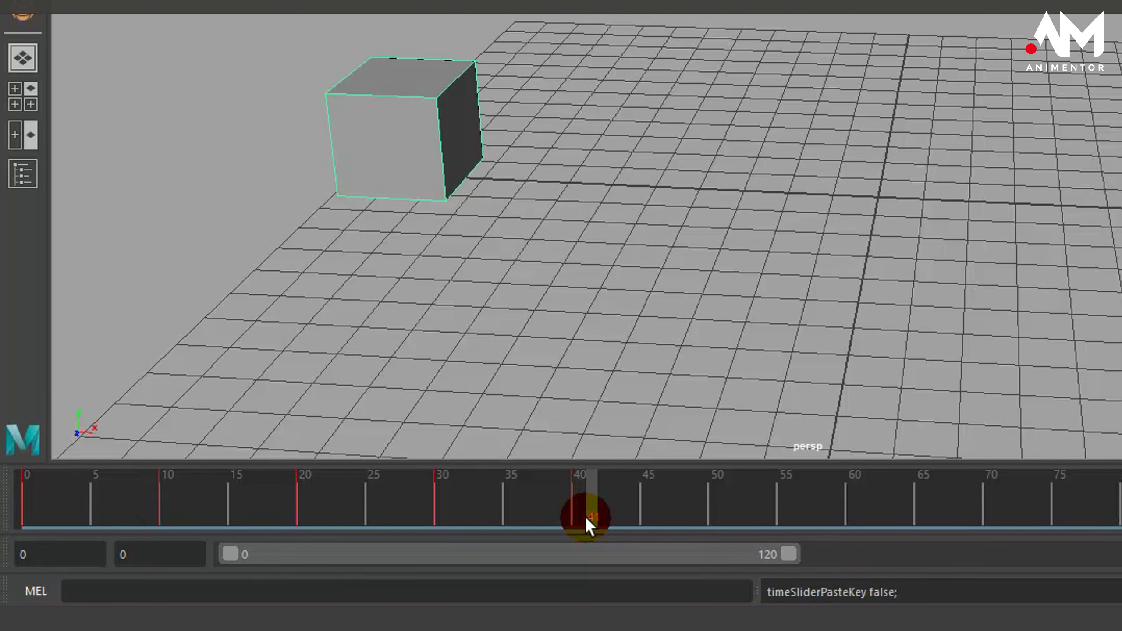
{"action": "left_click_drag", "start_coordinate": [585, 516], "coordinate": [578, 518]}
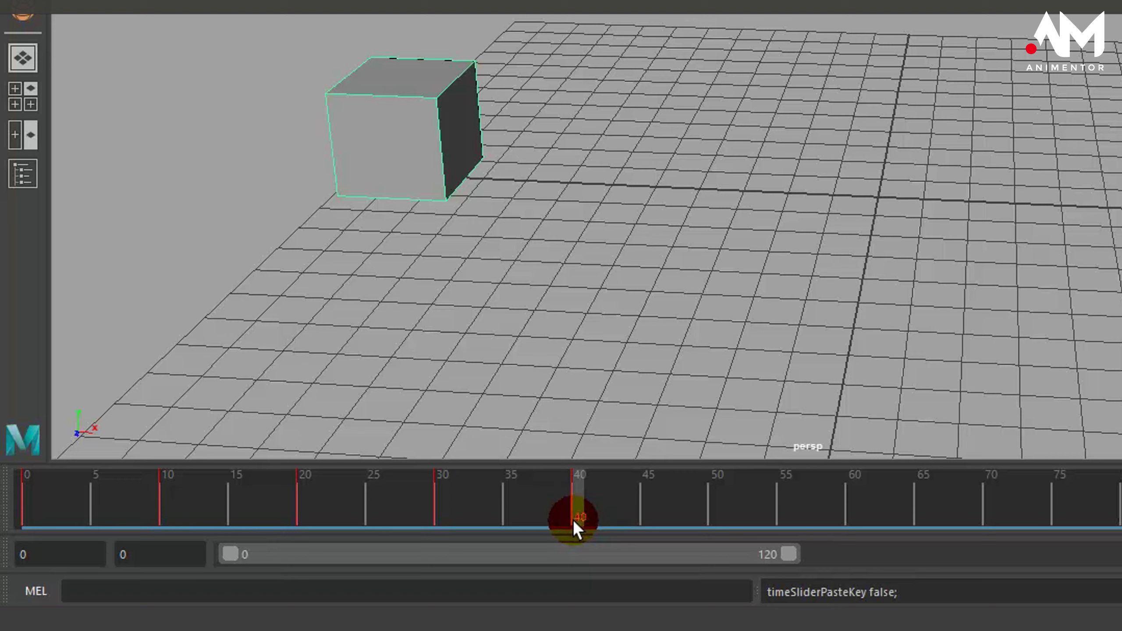
{"action": "key", "text": "w"}
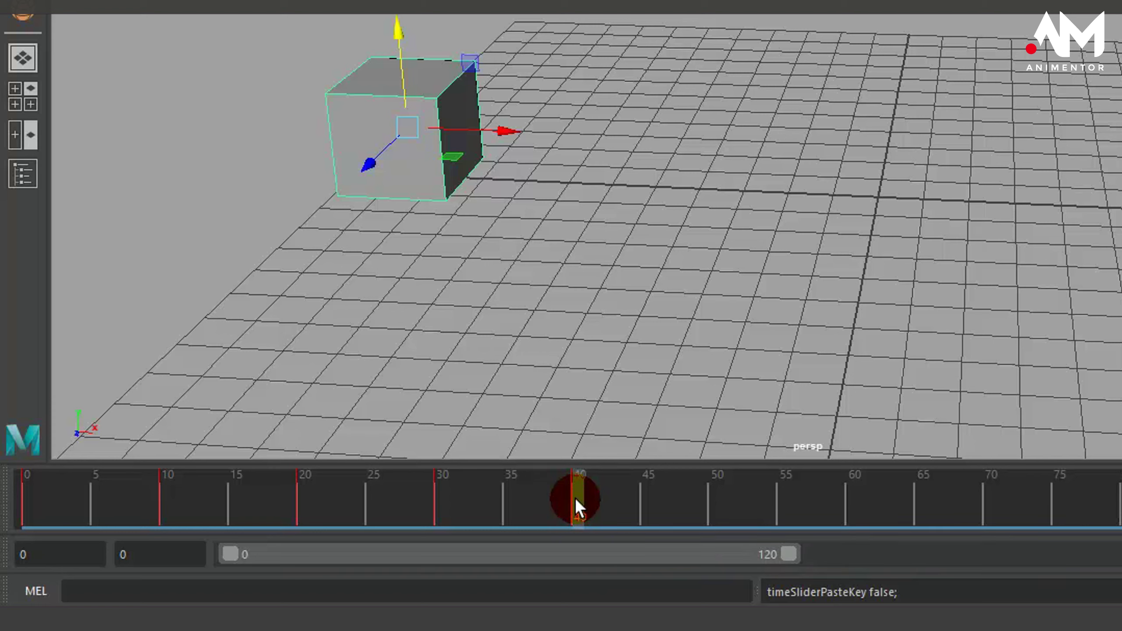
{"action": "right_click", "coordinate": [576, 507]}
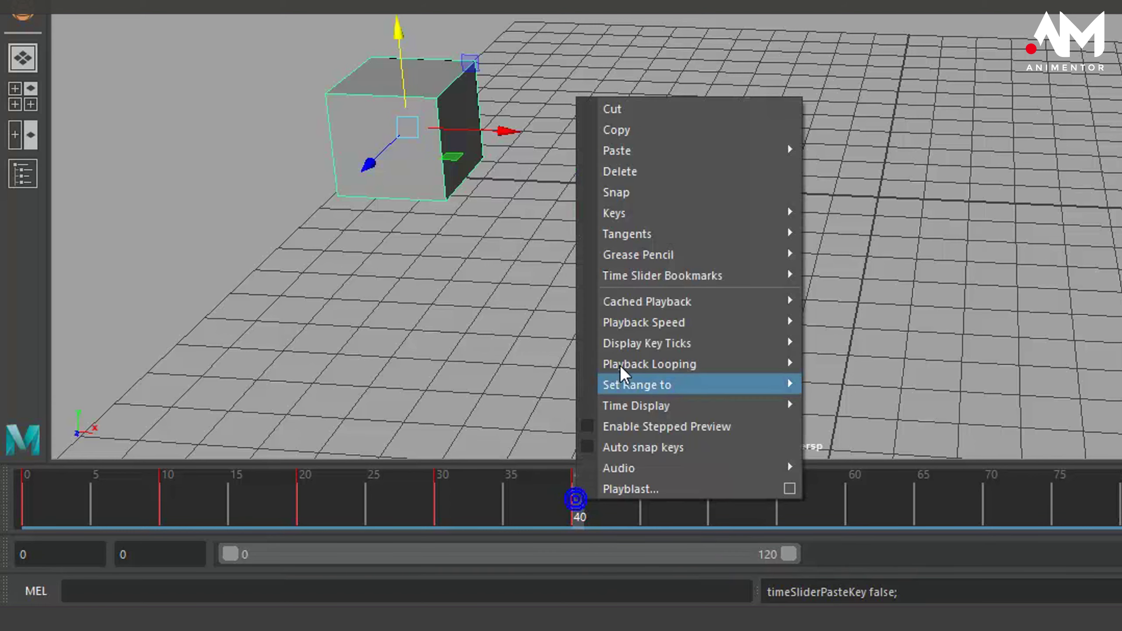
{"action": "left_click", "coordinate": [648, 177]}
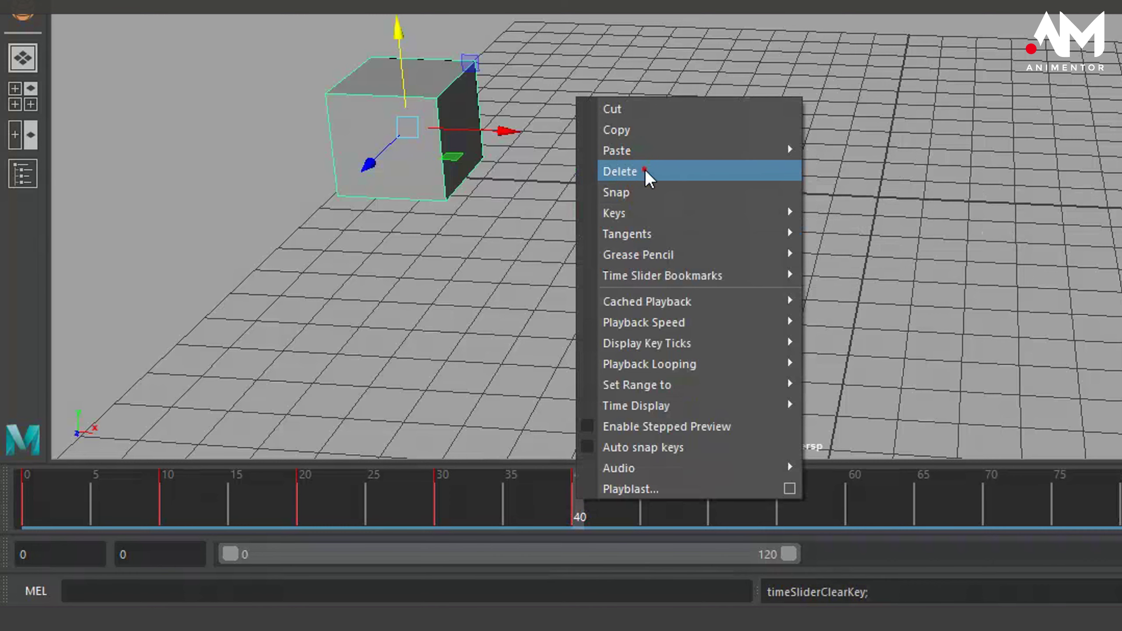
{"action": "left_click_drag", "start_coordinate": [519, 500], "coordinate": [11, 509]}
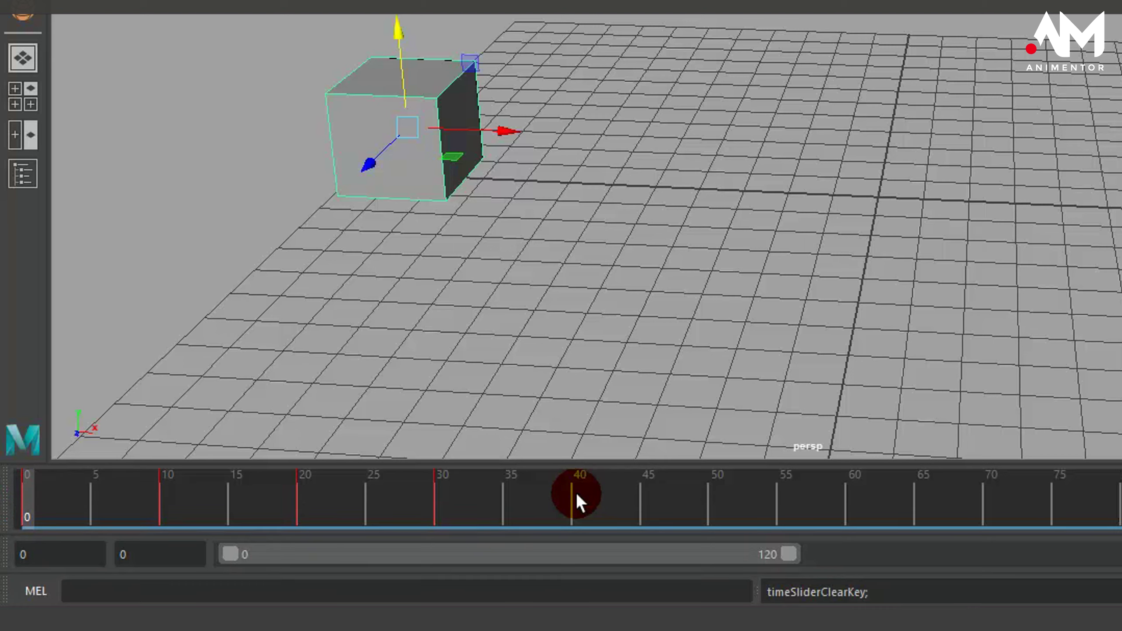
{"action": "left_click", "coordinate": [16, 494]}
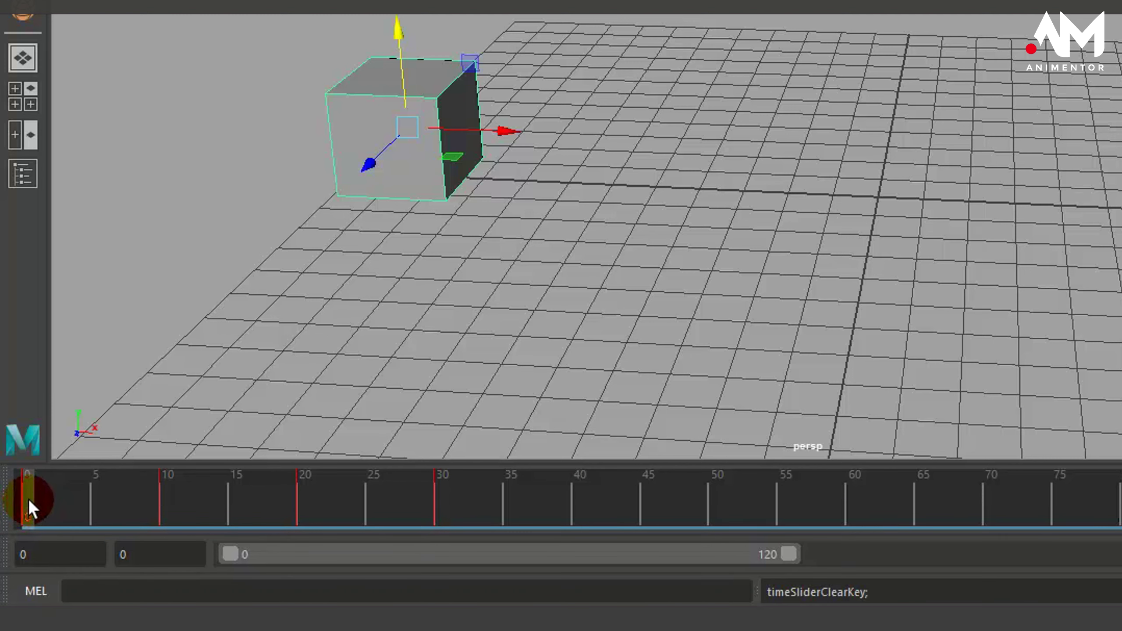
{"action": "right_click", "coordinate": [29, 497]}
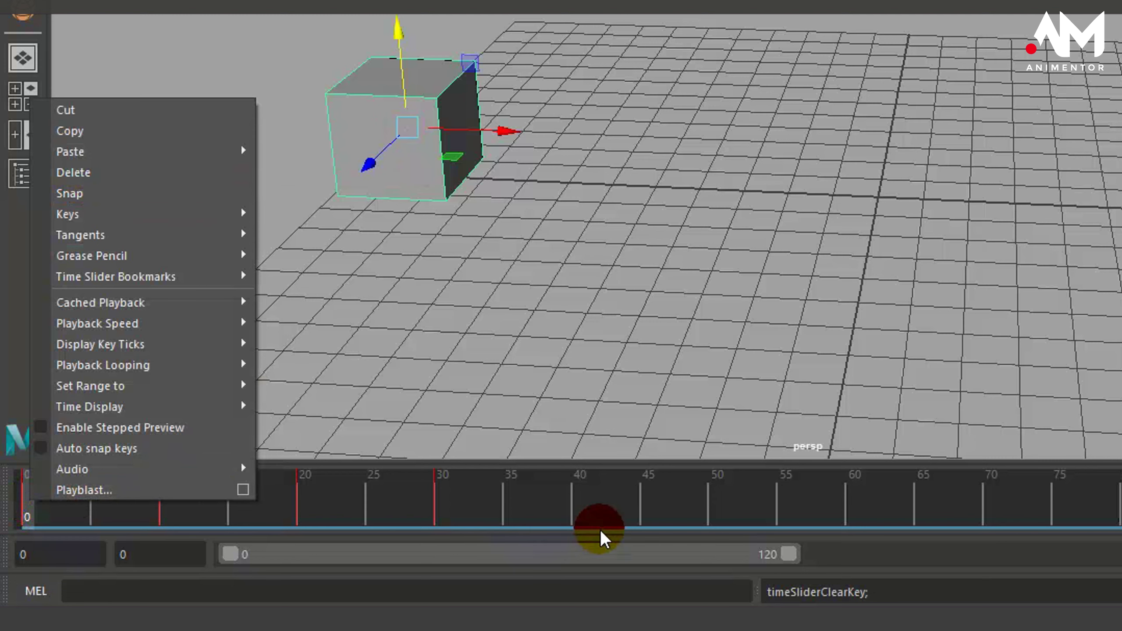
{"action": "left_click", "coordinate": [579, 508]}
{"action": "right_click", "coordinate": [579, 503]}
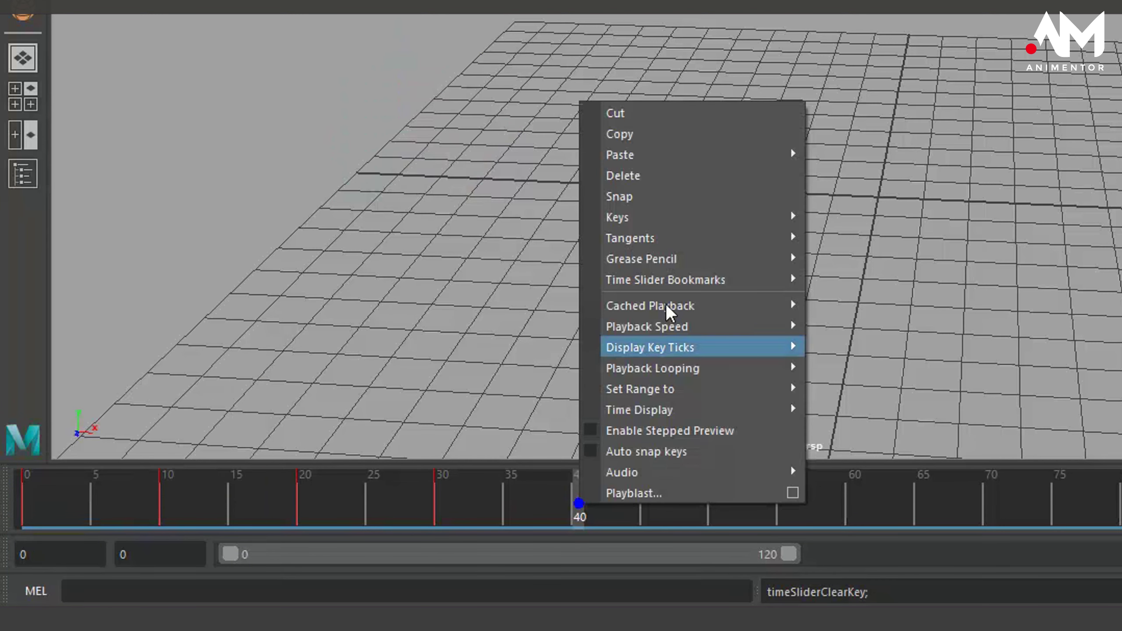
{"action": "left_click", "coordinate": [672, 158]}
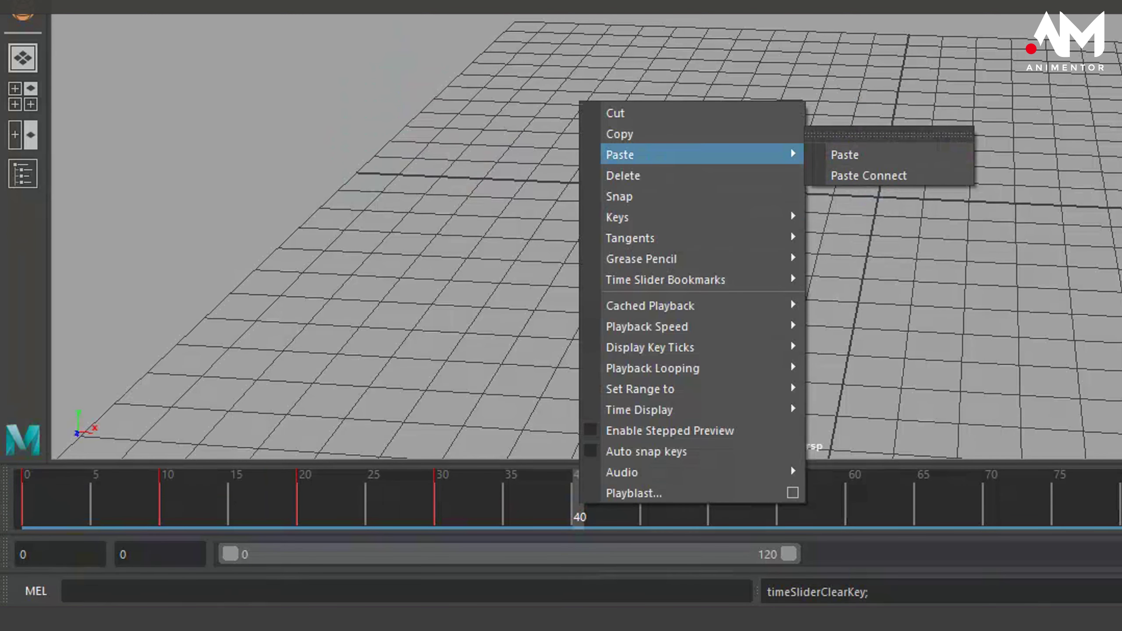
{"action": "left_click", "coordinate": [869, 160]}
Carry the cube's frame 0 pose over to frame 40 and key all its attributes there
{"action": "left_click_drag", "start_coordinate": [74, 503], "coordinate": [22, 511]}
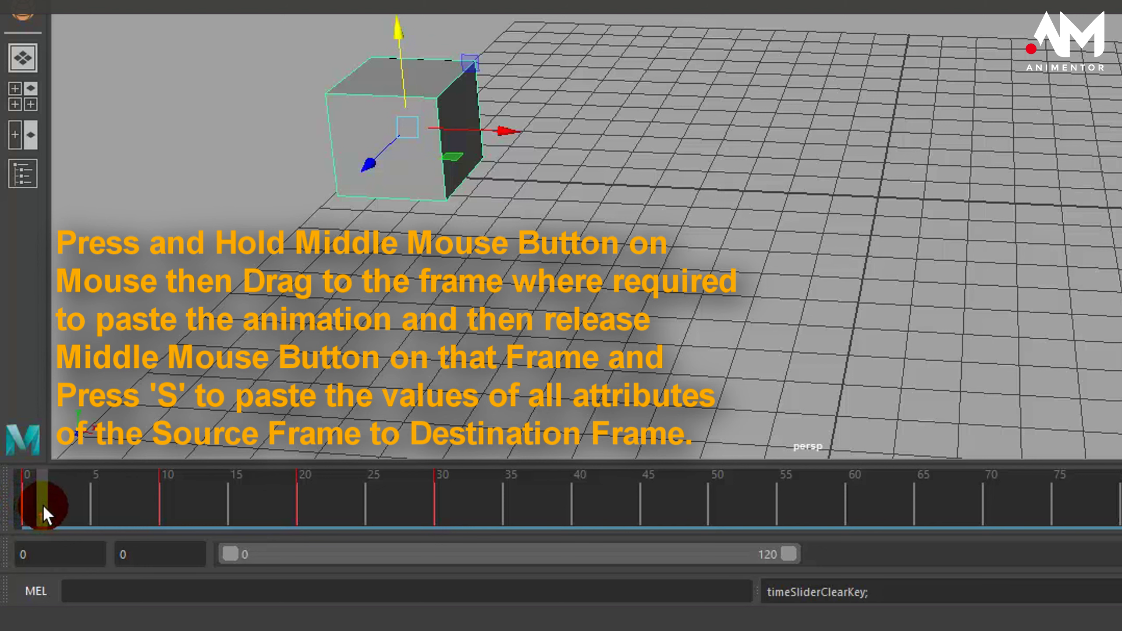
{"action": "mouse_move", "coordinate": [43, 507]}
{"action": "middle_mouse_down"}
{"action": "mouse_move", "coordinate": [573, 550]}
{"action": "mouse_move", "coordinate": [465, 565]}
{"action": "mouse_move", "coordinate": [563, 562]}
{"action": "mouse_move", "coordinate": [578, 573]}
{"action": "middle_mouse_up"}
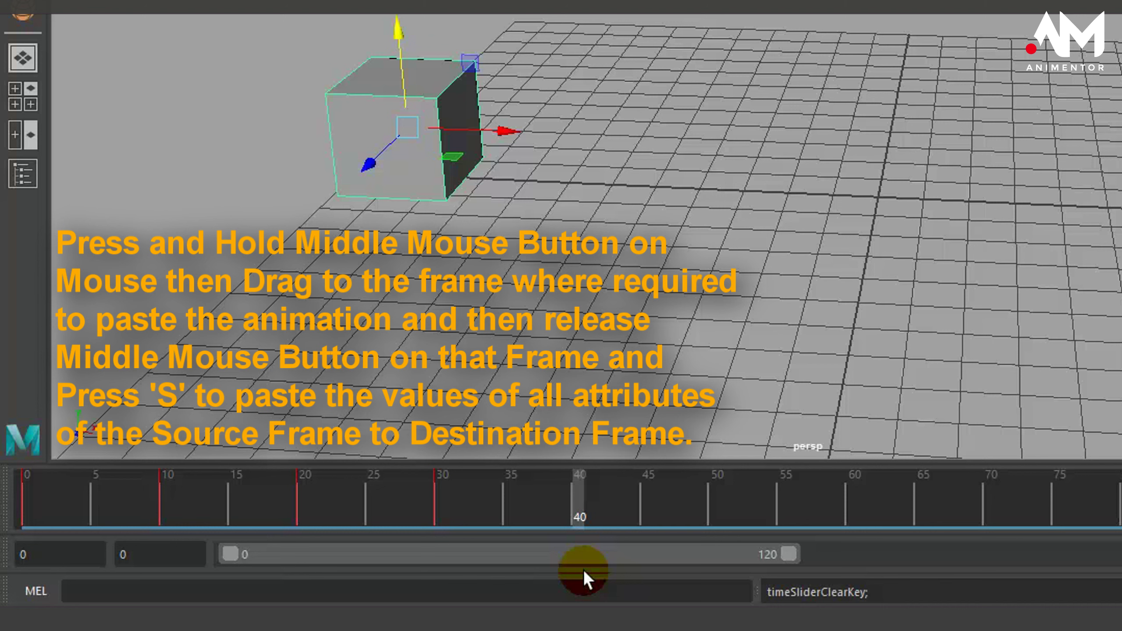
{"action": "key", "text": "s"}
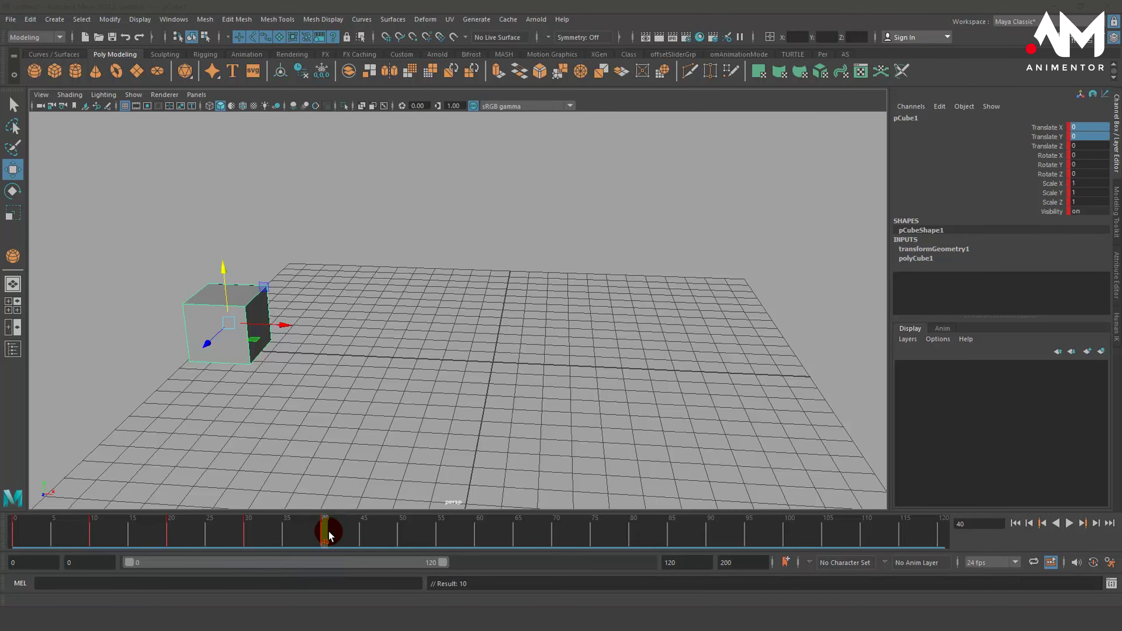
Carry the cube's poses from frames 10, 20 and 30 over to frames 50, 60 and 70, keying each one
{"action": "left_click_drag", "start_coordinate": [475, 513], "coordinate": [95, 557]}
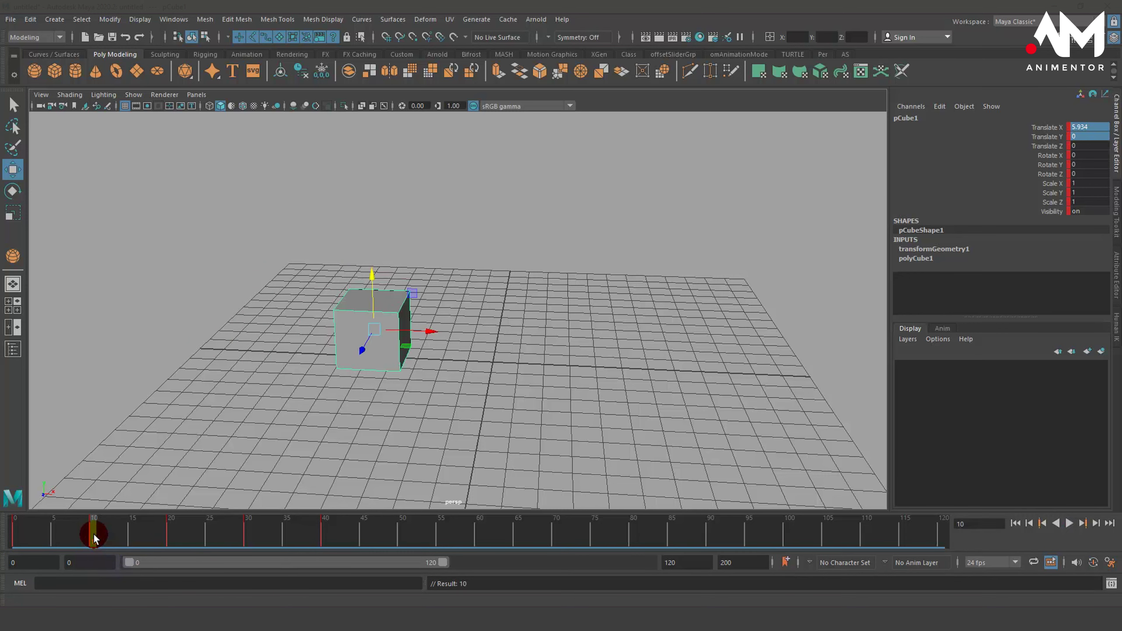
{"action": "mouse_move", "coordinate": [93, 537]}
{"action": "middle_mouse_down"}
{"action": "mouse_move", "coordinate": [148, 559]}
{"action": "mouse_move", "coordinate": [403, 558]}
{"action": "middle_mouse_up"}
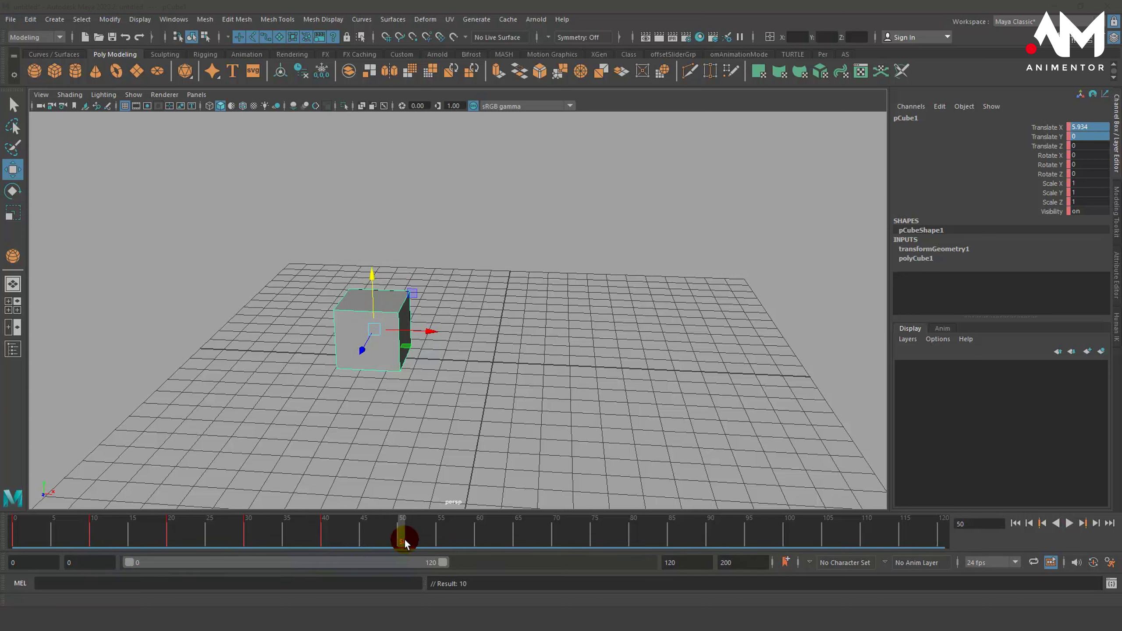
{"action": "left_click", "coordinate": [394, 583]}
{"action": "mouse_move", "coordinate": [398, 536]}
{"action": "left_mouse_down"}
{"action": "mouse_move", "coordinate": [19, 528]}
{"action": "mouse_move", "coordinate": [173, 547]}
{"action": "mouse_move", "coordinate": [248, 536]}
{"action": "mouse_move", "coordinate": [398, 568]}
{"action": "mouse_move", "coordinate": [83, 546]}
{"action": "mouse_move", "coordinate": [170, 550]}
{"action": "mouse_move", "coordinate": [209, 535]}
{"action": "mouse_move", "coordinate": [353, 561]}
{"action": "left_mouse_up"}
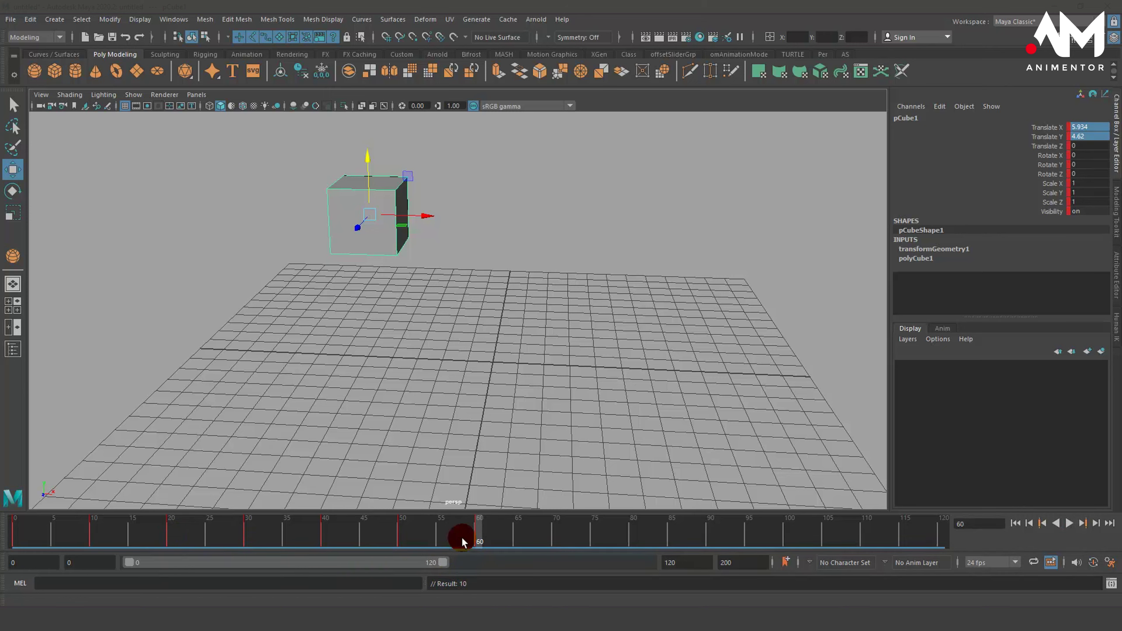
{"action": "left_click_drag", "start_coordinate": [475, 536], "coordinate": [545, 561]}
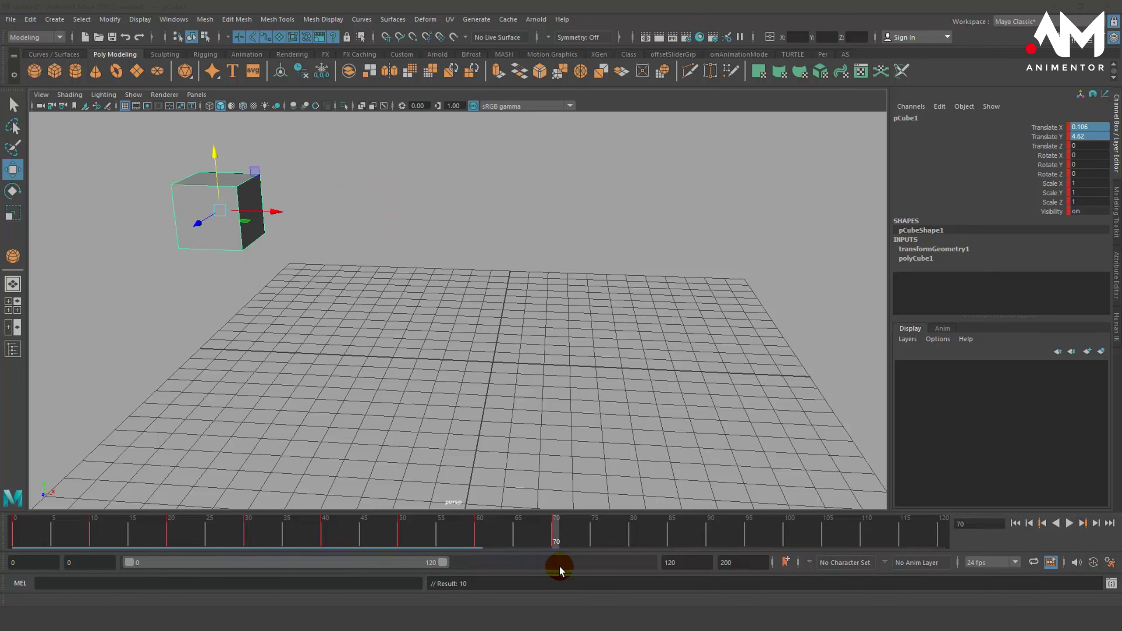
Carry the cube's frame 40 pose over to frame 80 and key it there
{"action": "left_click", "coordinate": [327, 534]}
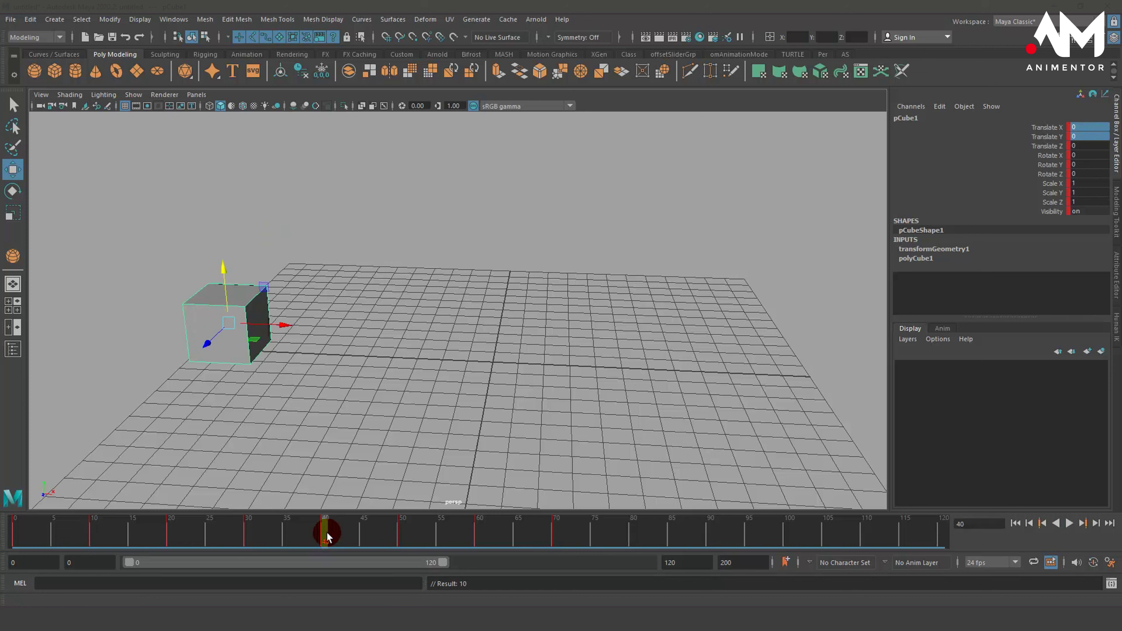
{"action": "left_click_drag", "start_coordinate": [324, 536], "coordinate": [619, 567]}
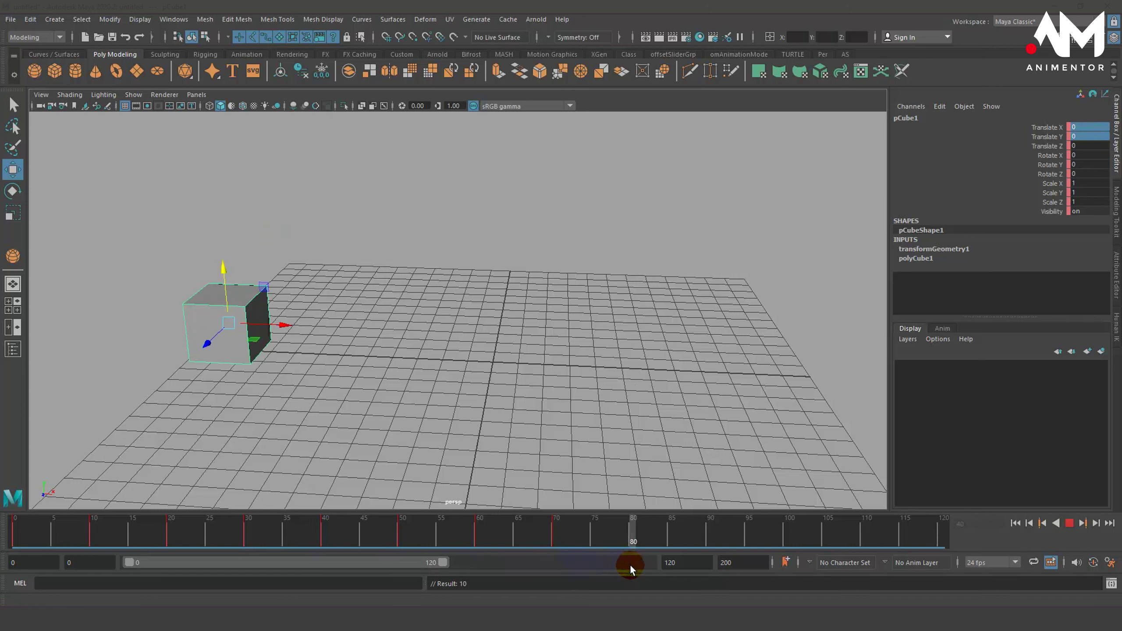
{"action": "key", "text": "s"}
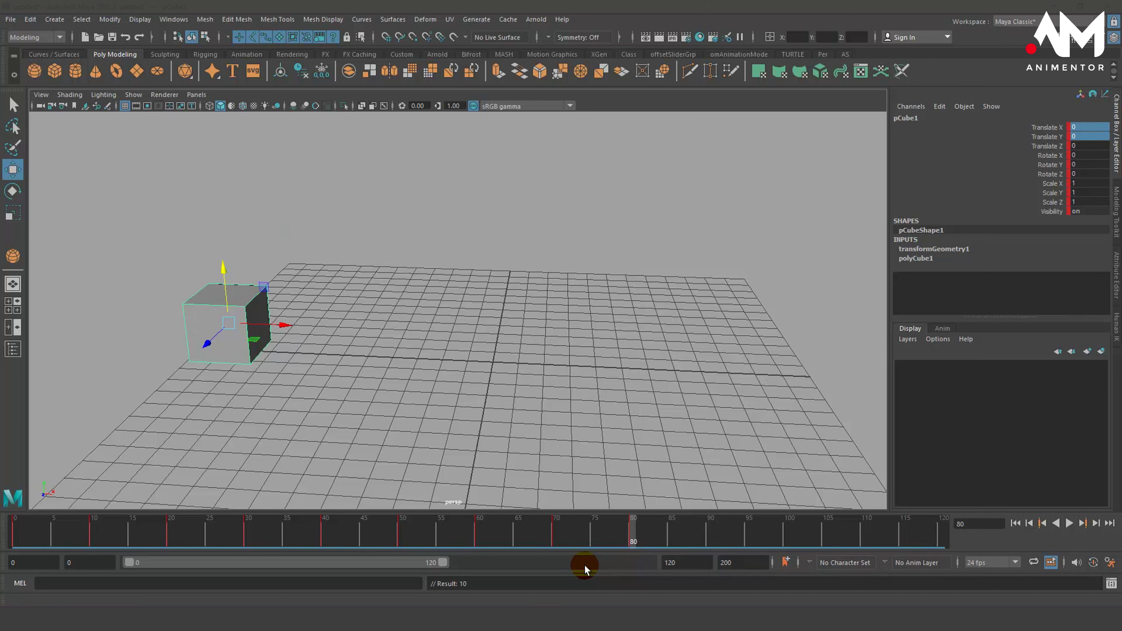
Play the cube's animation from frame 0, stop it, and scrub through the repeated keys up to frame 80
{"action": "left_click_drag", "start_coordinate": [625, 528], "coordinate": [15, 528]}
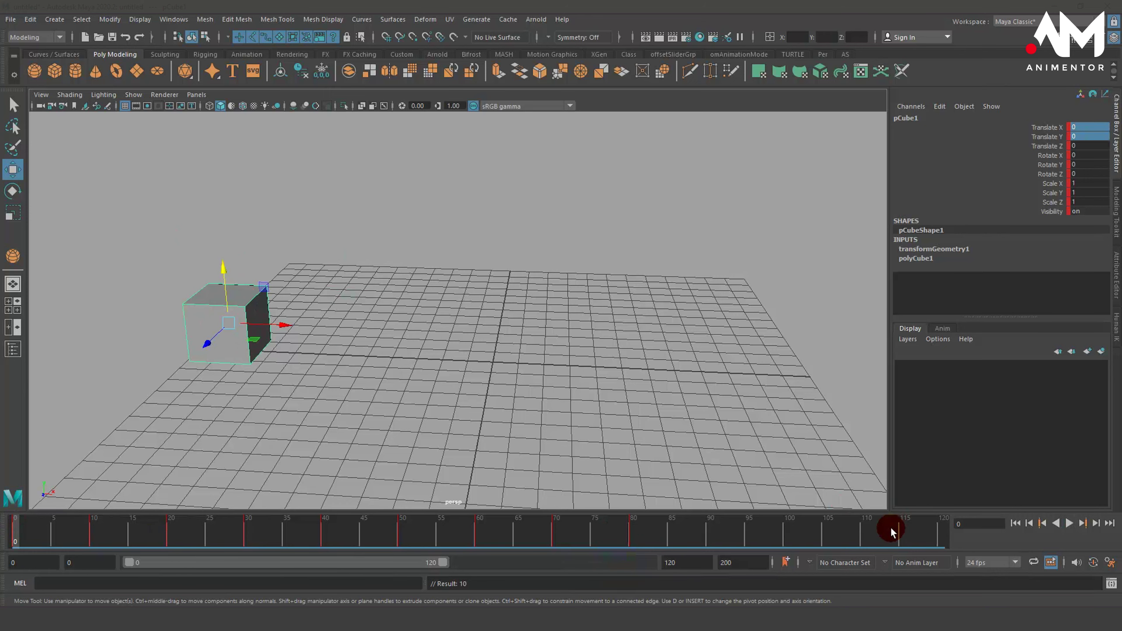
{"action": "left_click", "coordinate": [1069, 523]}
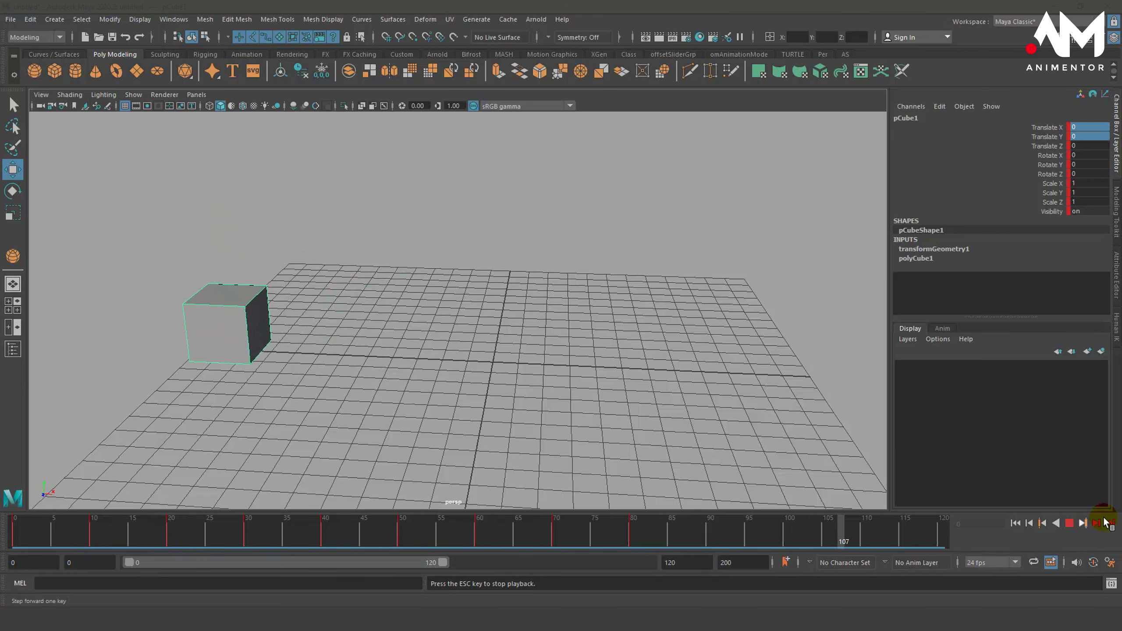
{"action": "left_click", "coordinate": [1070, 524]}
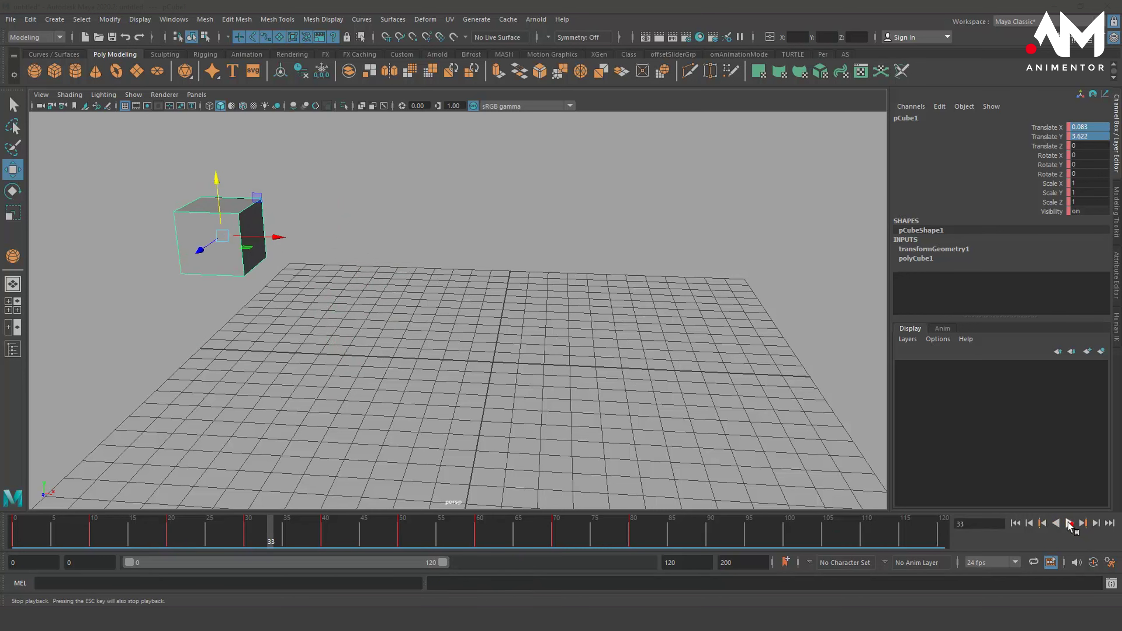
{"action": "left_click_drag", "start_coordinate": [353, 517], "coordinate": [318, 513]}
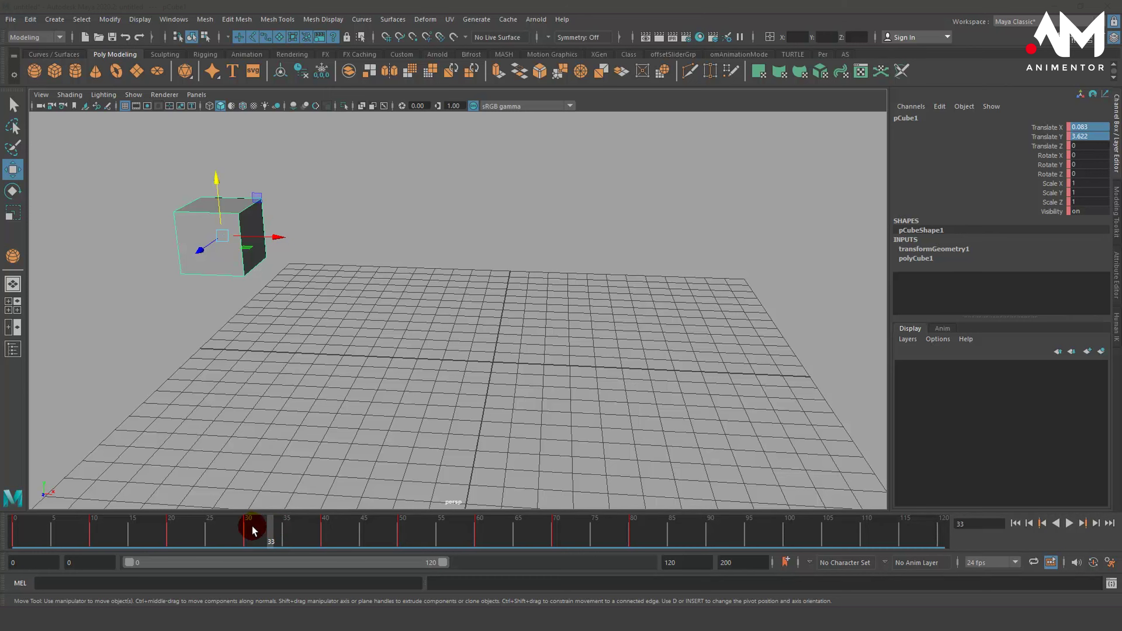
{"action": "key", "text": "alt+v"}
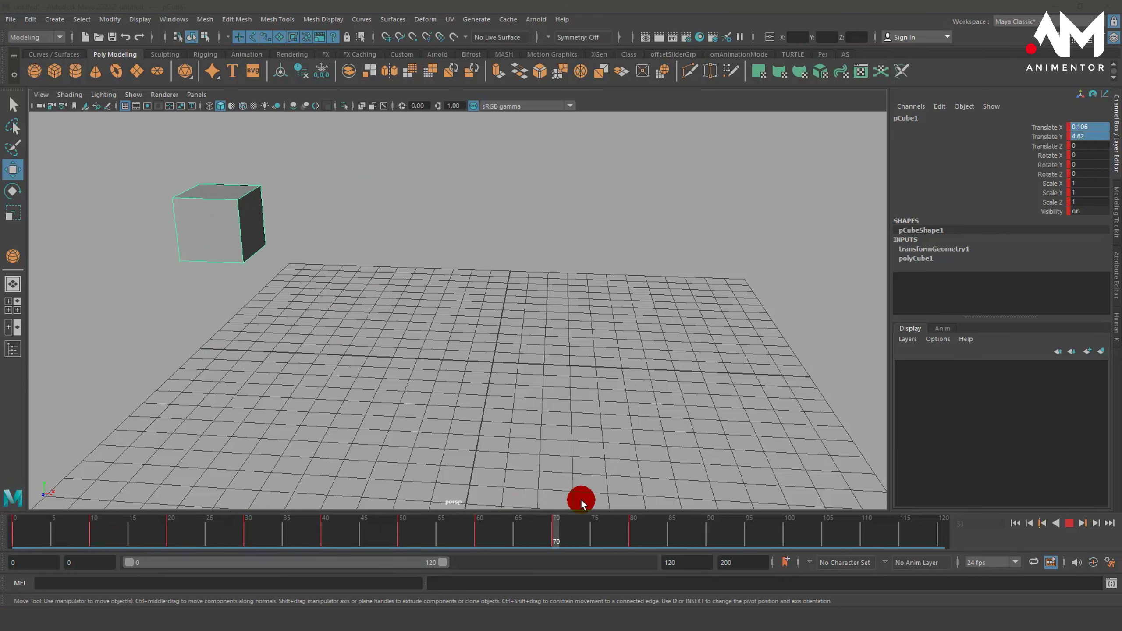
{"action": "left_click", "coordinate": [630, 520]}
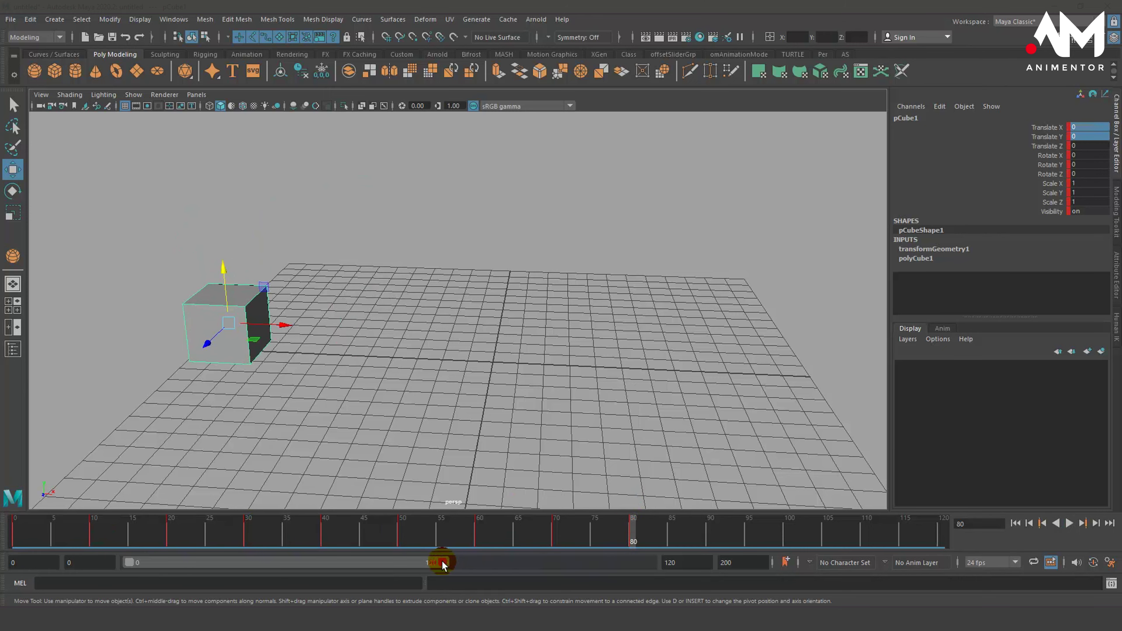
Extend the playback range to end at frame 200, and play the animation from frame 0
{"action": "left_click_drag", "start_coordinate": [445, 565], "coordinate": [655, 560]}
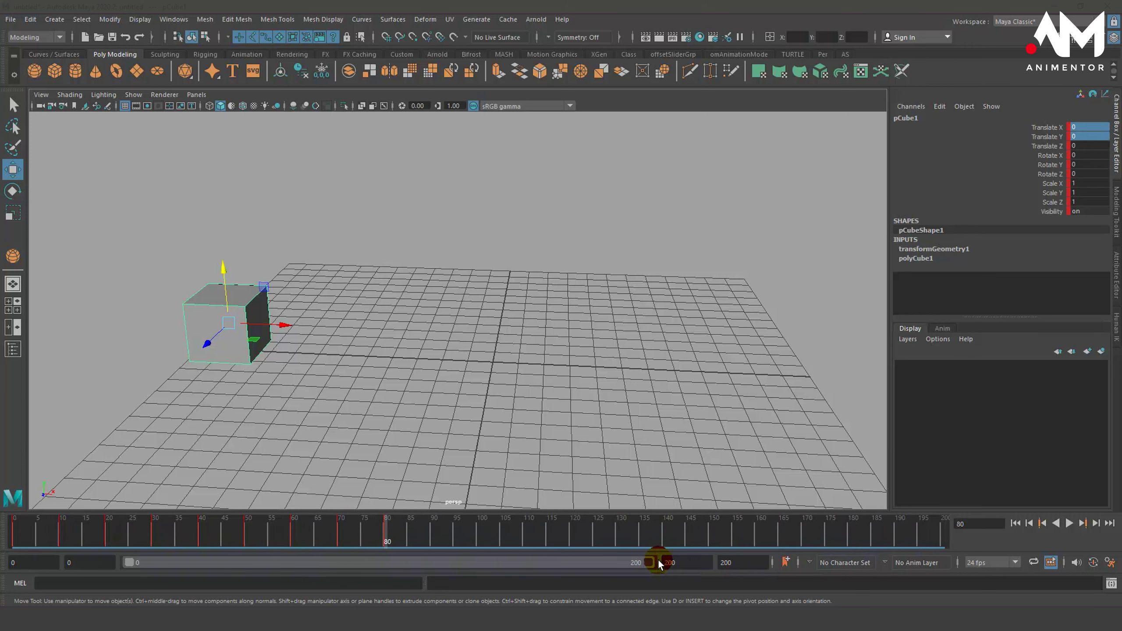
{"action": "double_click", "coordinate": [725, 563]}
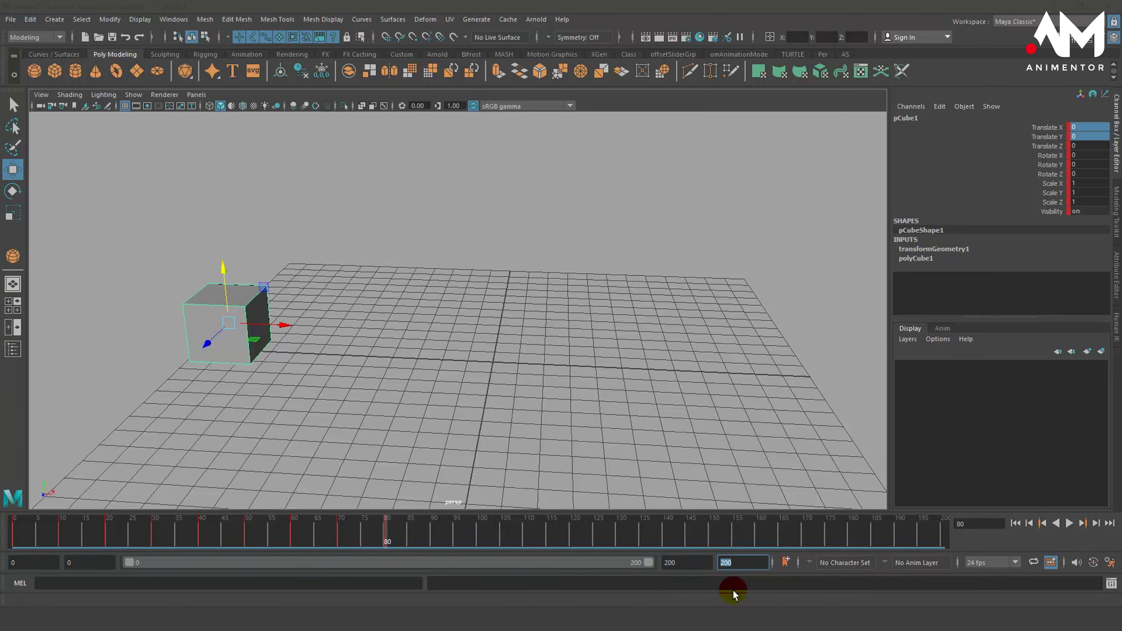
{"action": "left_click_drag", "start_coordinate": [391, 531], "coordinate": [13, 536]}
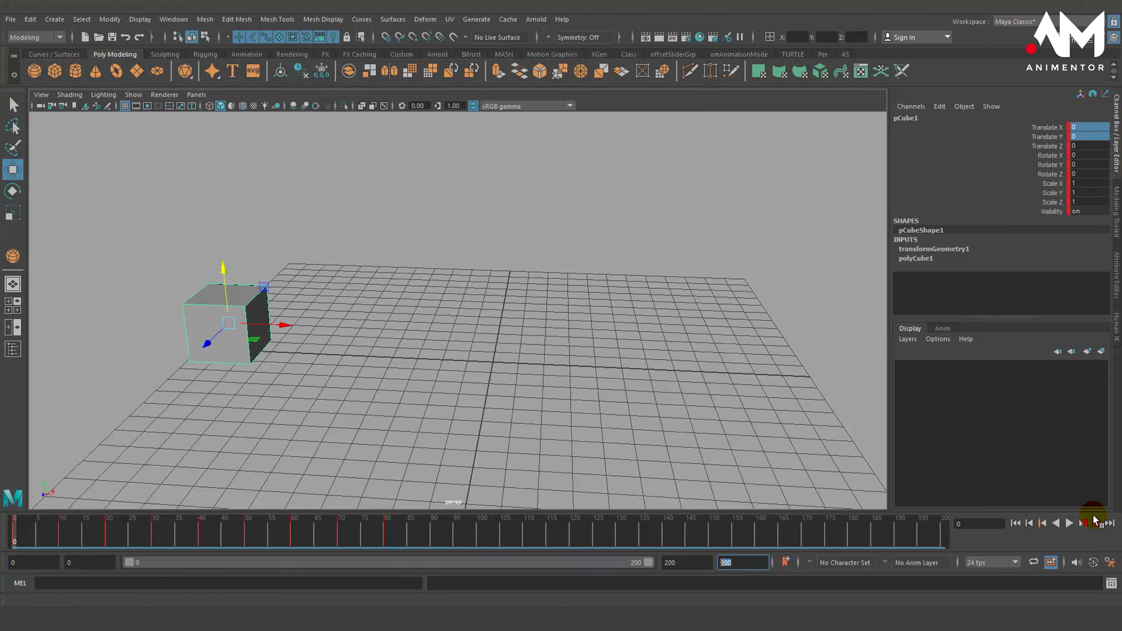
{"action": "left_click", "coordinate": [1066, 522]}
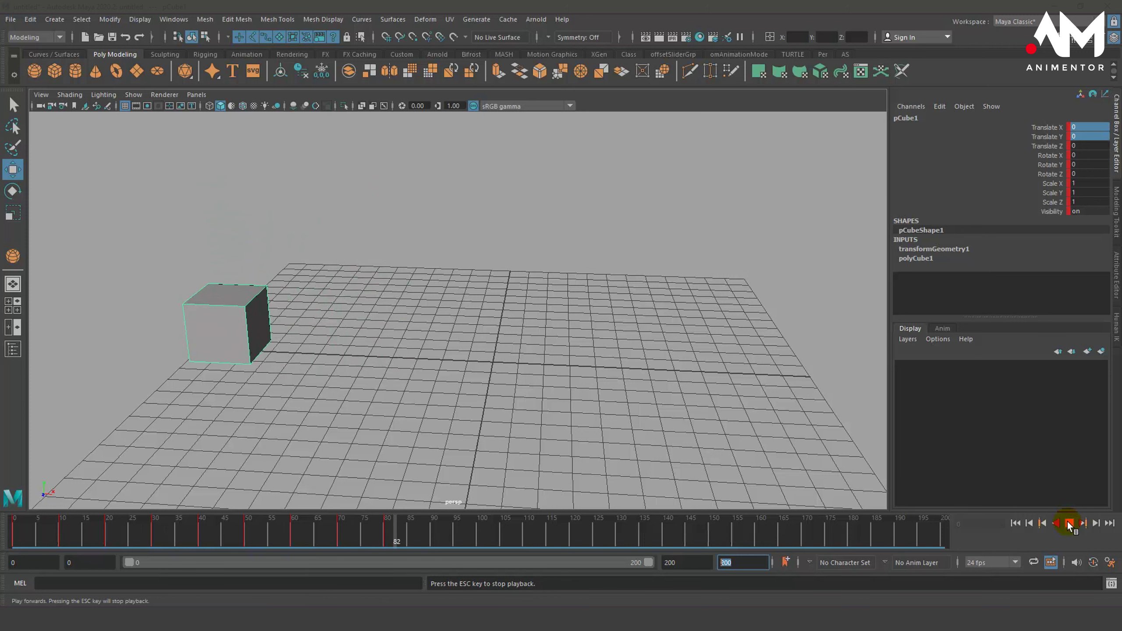
{"action": "left_click", "coordinate": [1067, 522]}
Select the time range from frame 0 through frame 80 and copy all the cube's keys in it
{"action": "mouse_move", "coordinate": [483, 528]}
{"action": "left_mouse_down"}
{"action": "mouse_move", "coordinate": [1, 540]}
{"action": "mouse_move", "coordinate": [33, 530]}
{"action": "mouse_move", "coordinate": [386, 537]}
{"action": "left_mouse_up"}
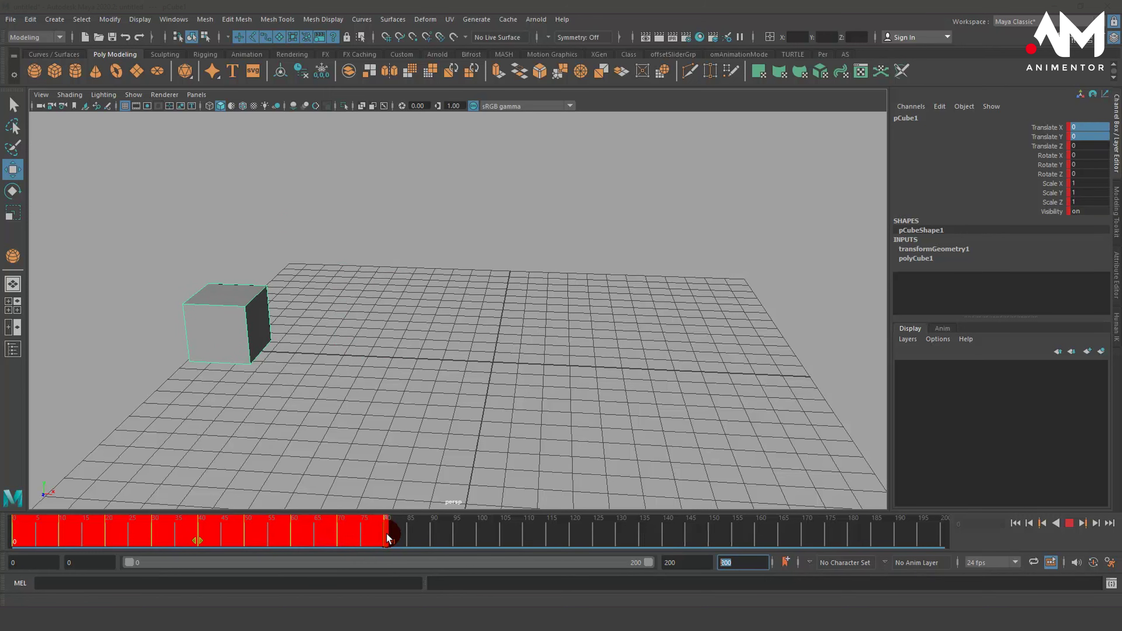
{"action": "left_click_drag", "start_coordinate": [388, 538], "coordinate": [391, 544], "text": "shift"}
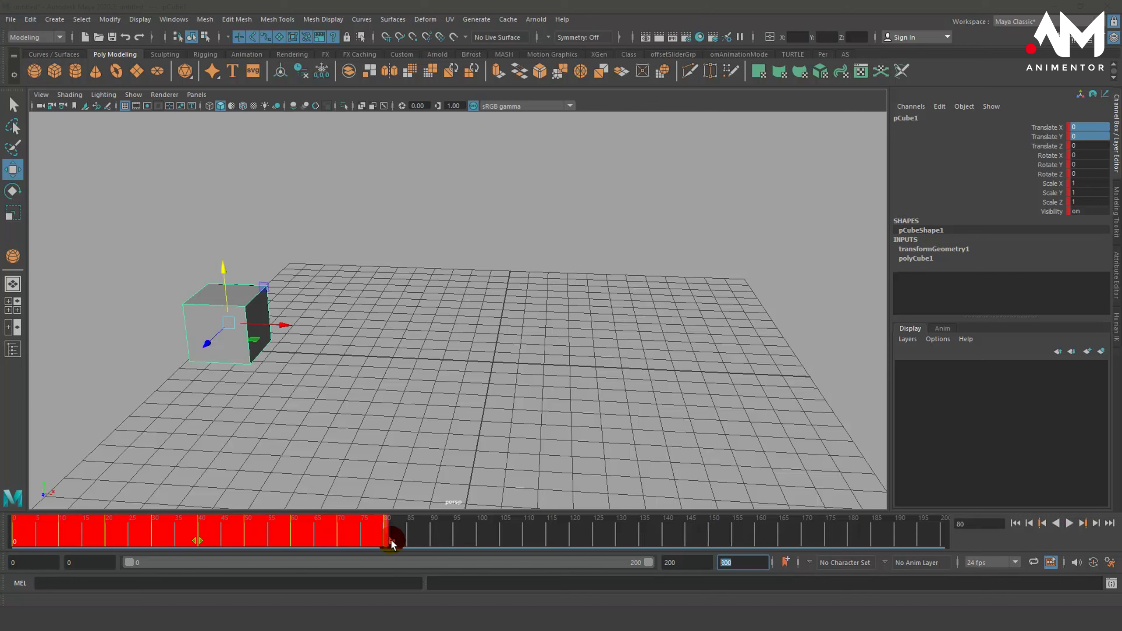
{"action": "right_click", "coordinate": [354, 527]}
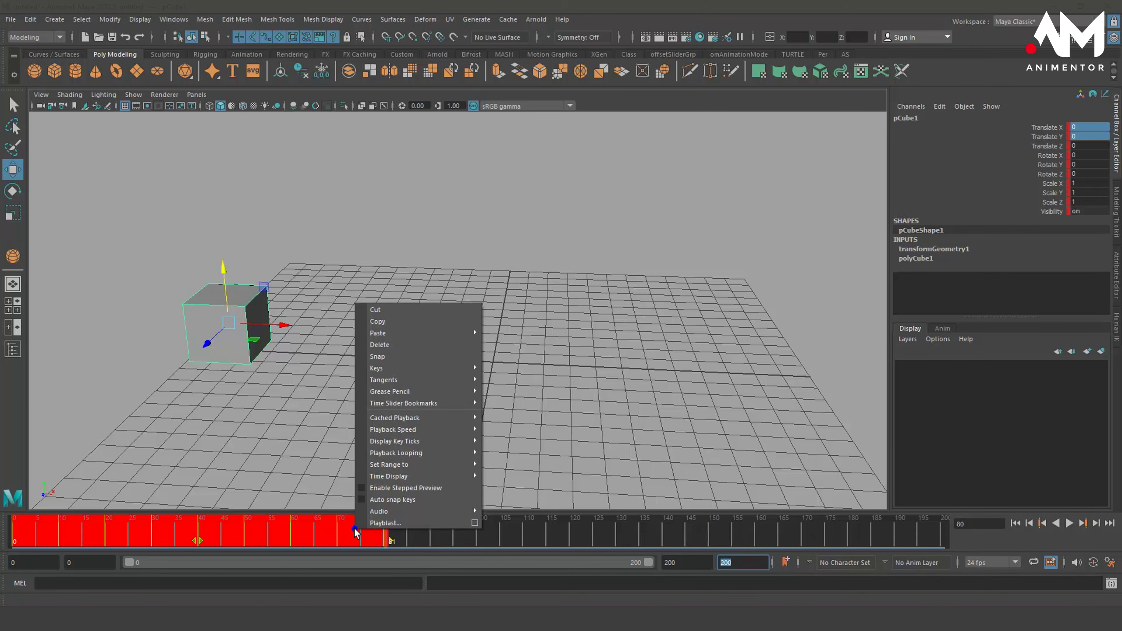
{"action": "mouse_move", "coordinate": [397, 422]}
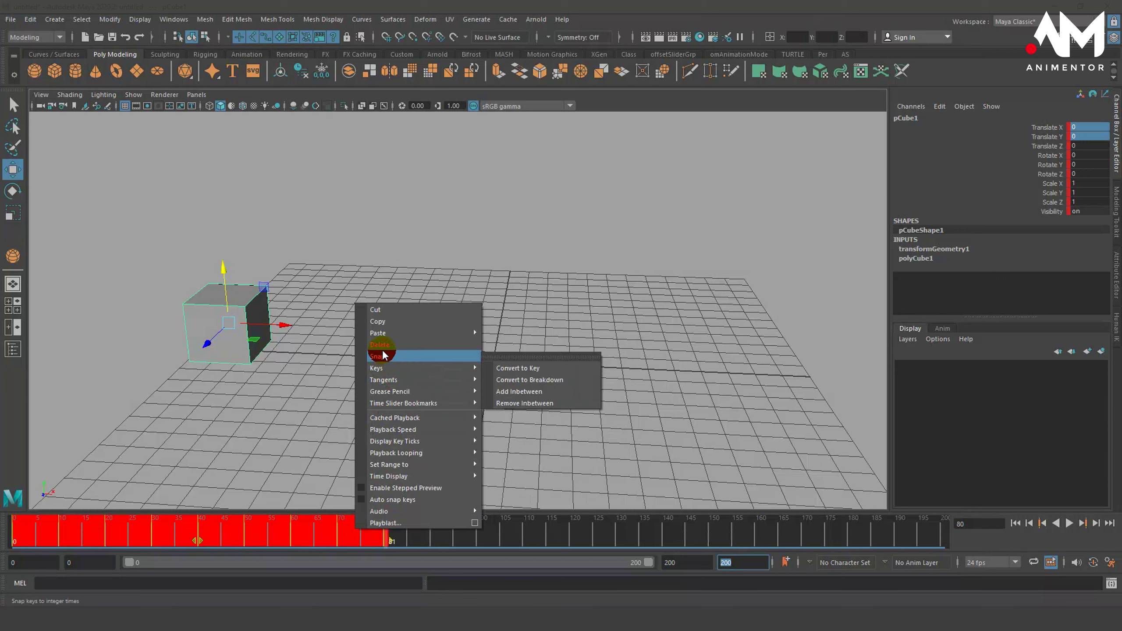
{"action": "left_click", "coordinate": [381, 320]}
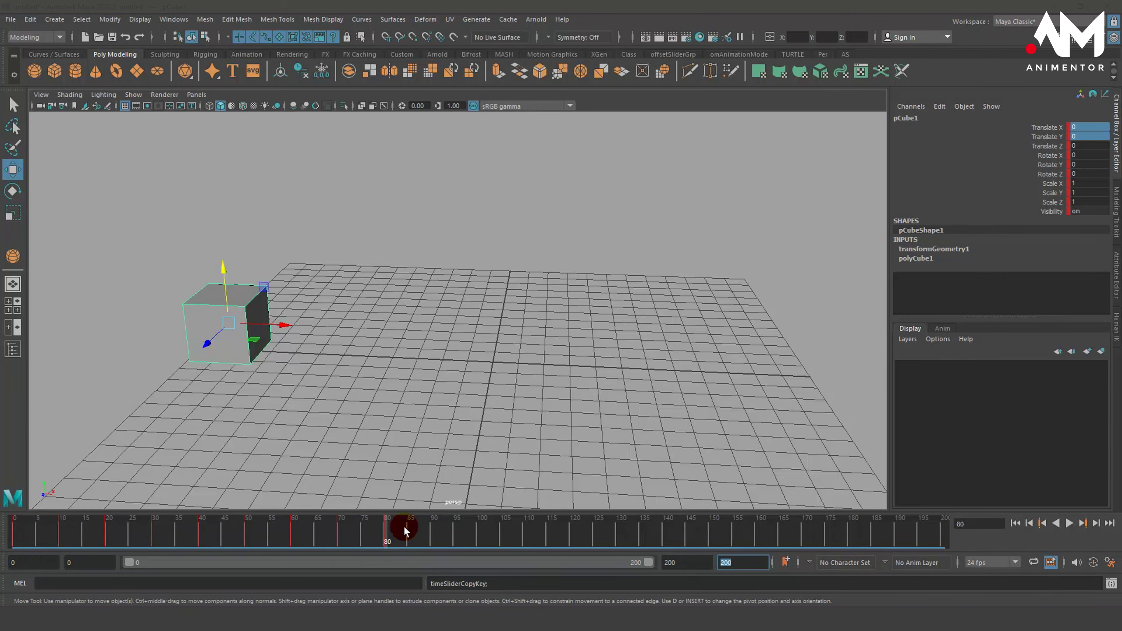
Paste the copied keys starting at frame 90
{"action": "left_click_drag", "start_coordinate": [386, 532], "coordinate": [433, 533]}
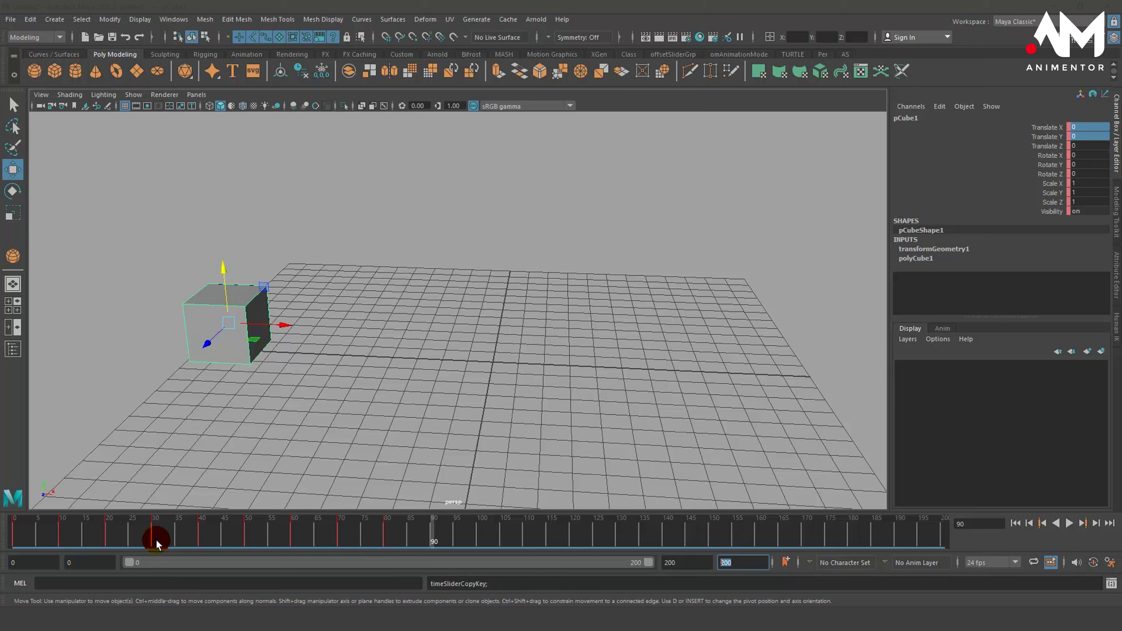
{"action": "left_click", "coordinate": [433, 533]}
{"action": "right_click", "coordinate": [433, 533]}
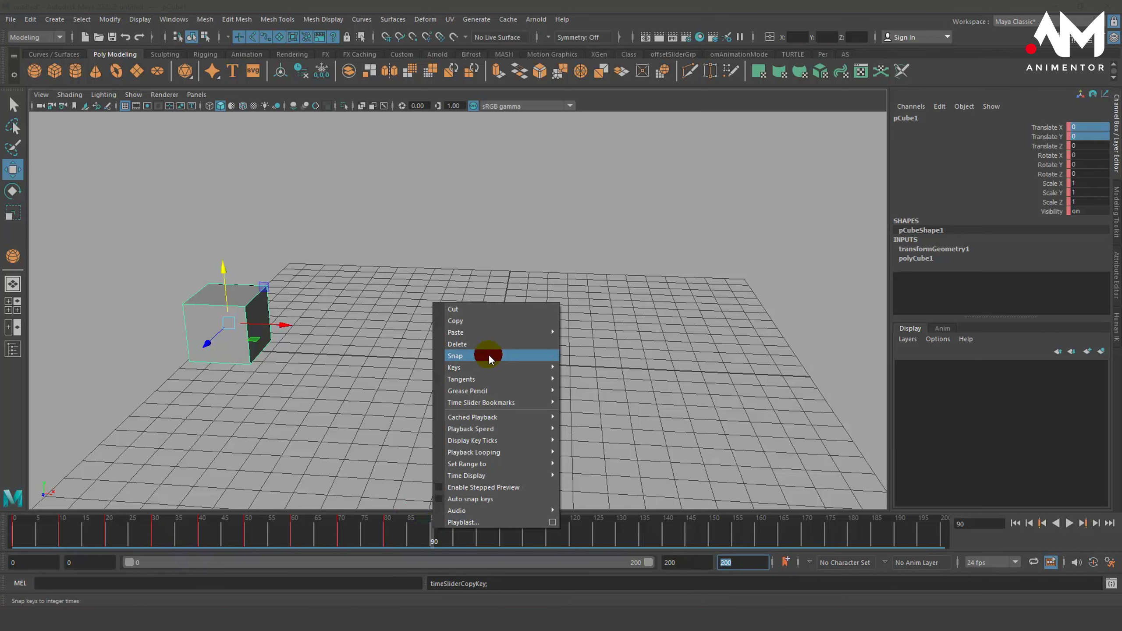
{"action": "mouse_move", "coordinate": [485, 331]}
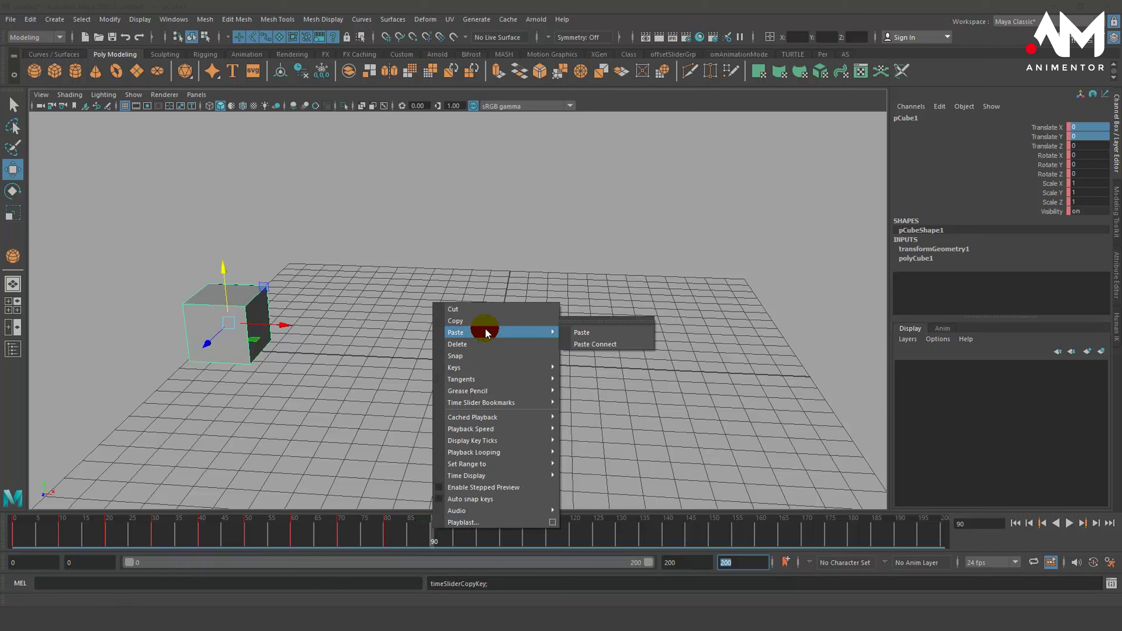
{"action": "left_click", "coordinate": [585, 332]}
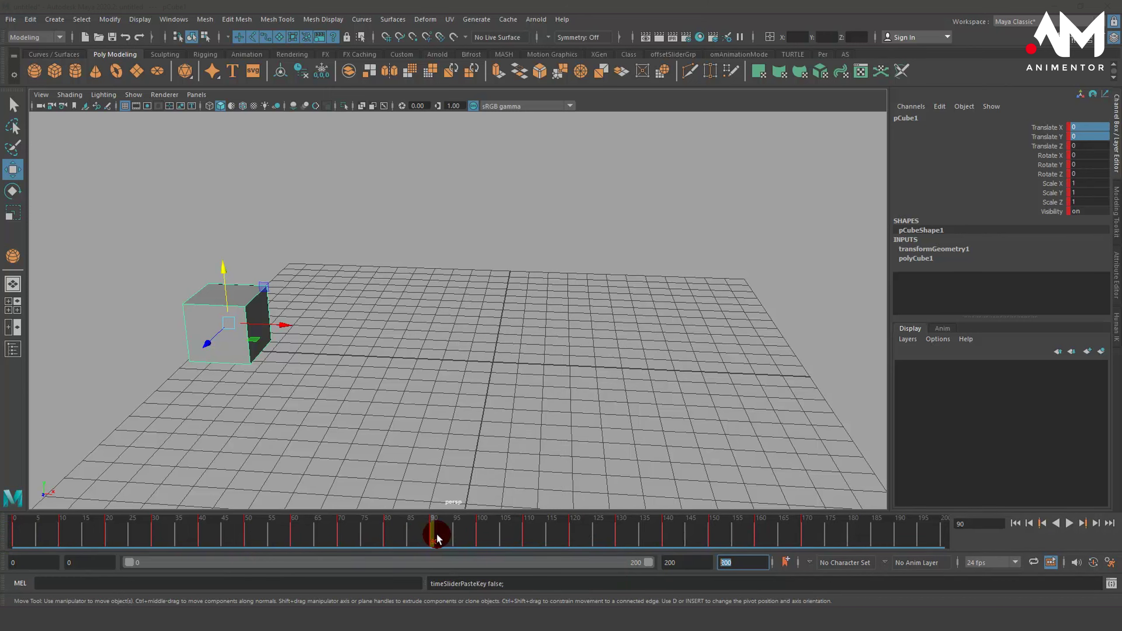
Play the extended cube animation, stop it, and return to frame 0
{"action": "left_click", "coordinate": [1069, 523]}
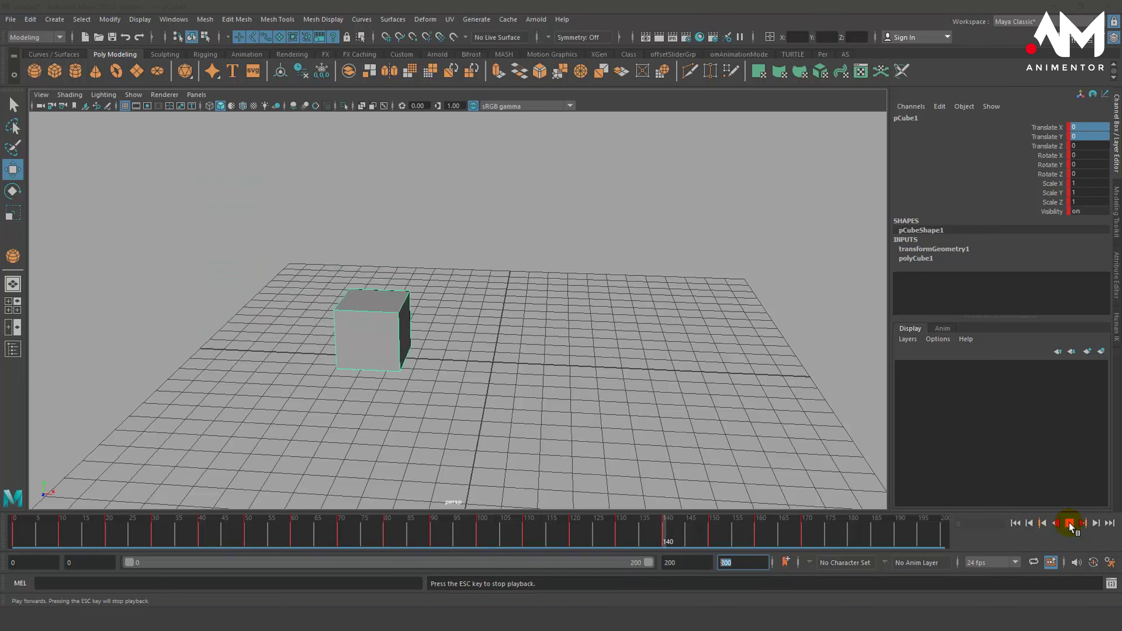
{"action": "left_click", "coordinate": [1069, 524]}
{"action": "left_click_drag", "start_coordinate": [493, 537], "coordinate": [16, 532]}
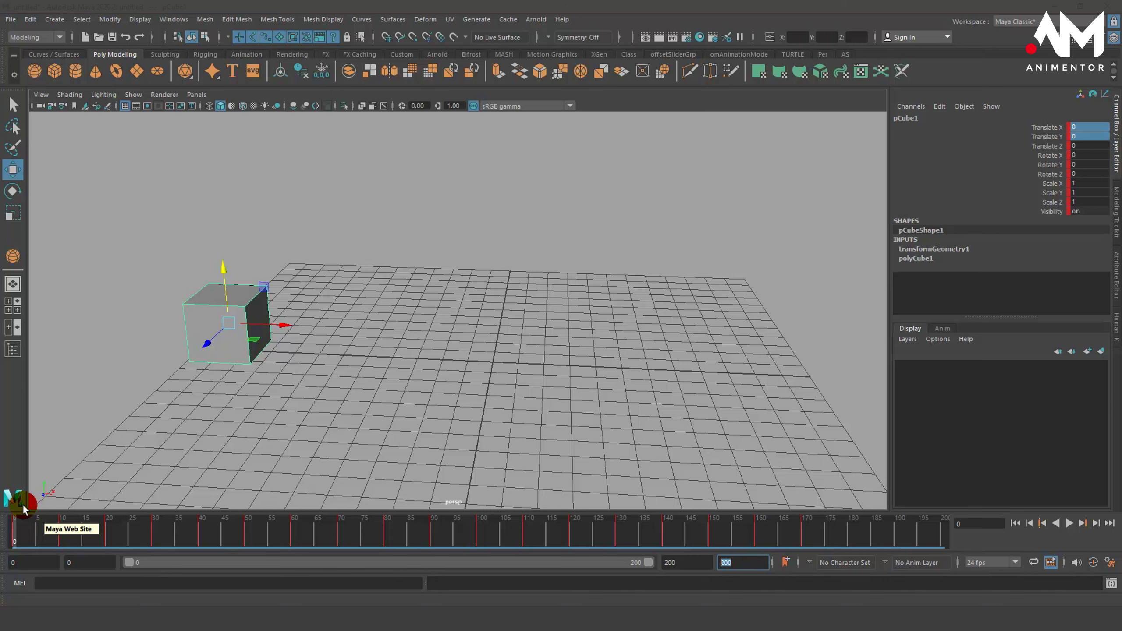
{"action": "left_click_drag", "start_coordinate": [24, 522], "coordinate": [0, 539]}
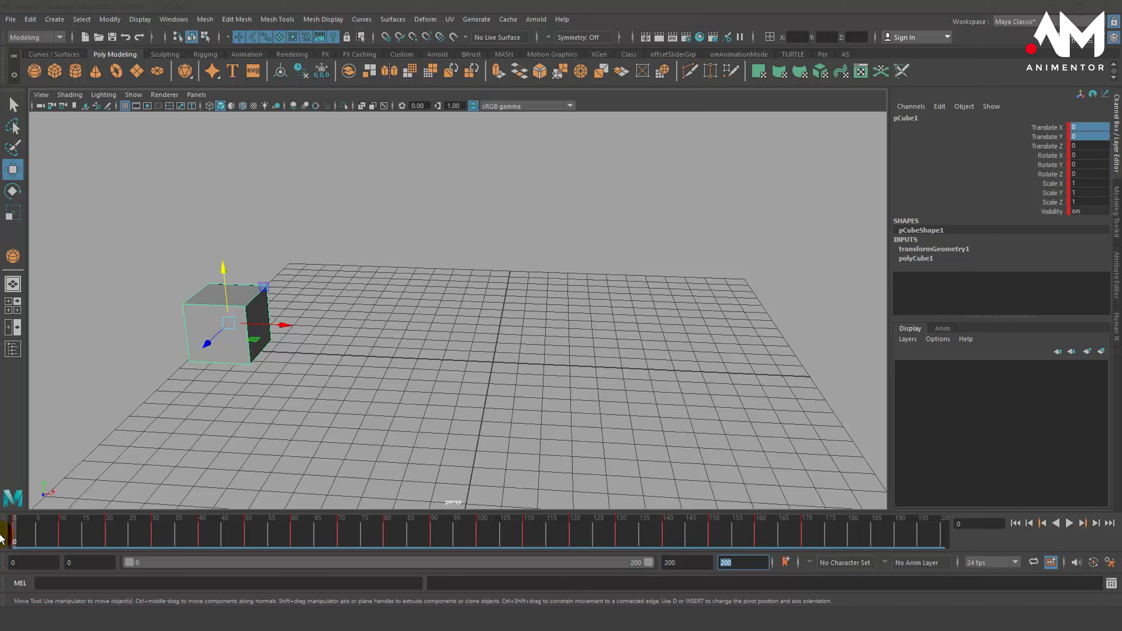
Select all the cube's keys from frame 0 to about frame 171 and shift them about 25 frames later
{"action": "left_click_drag", "start_coordinate": [15, 534], "coordinate": [809, 525], "text": "shift"}
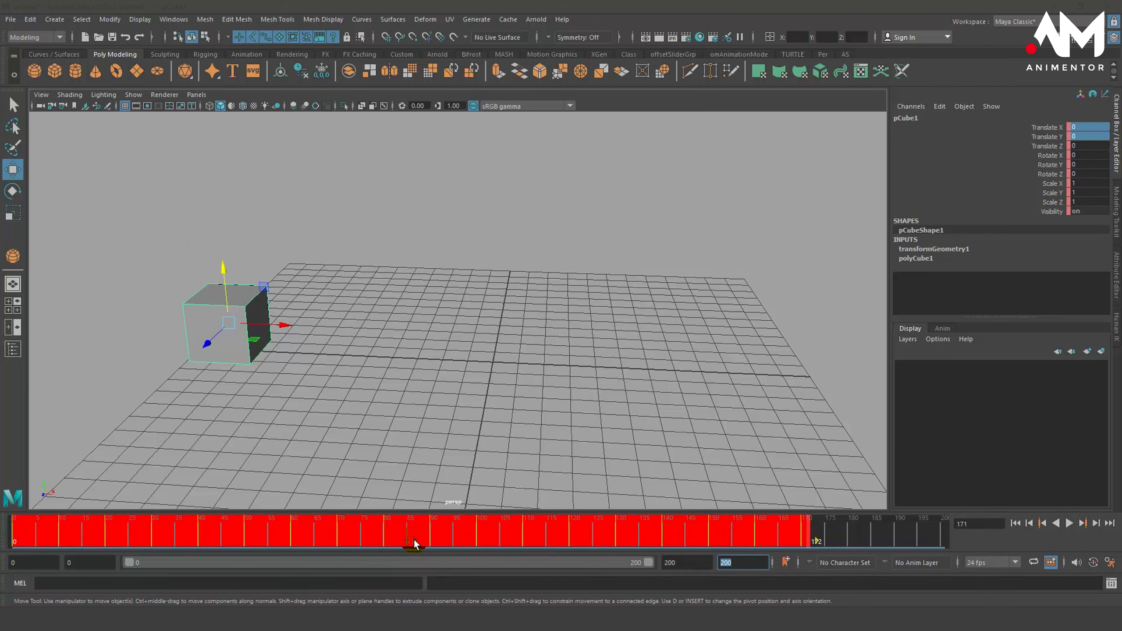
{"action": "left_click_drag", "start_coordinate": [413, 538], "coordinate": [526, 540]}
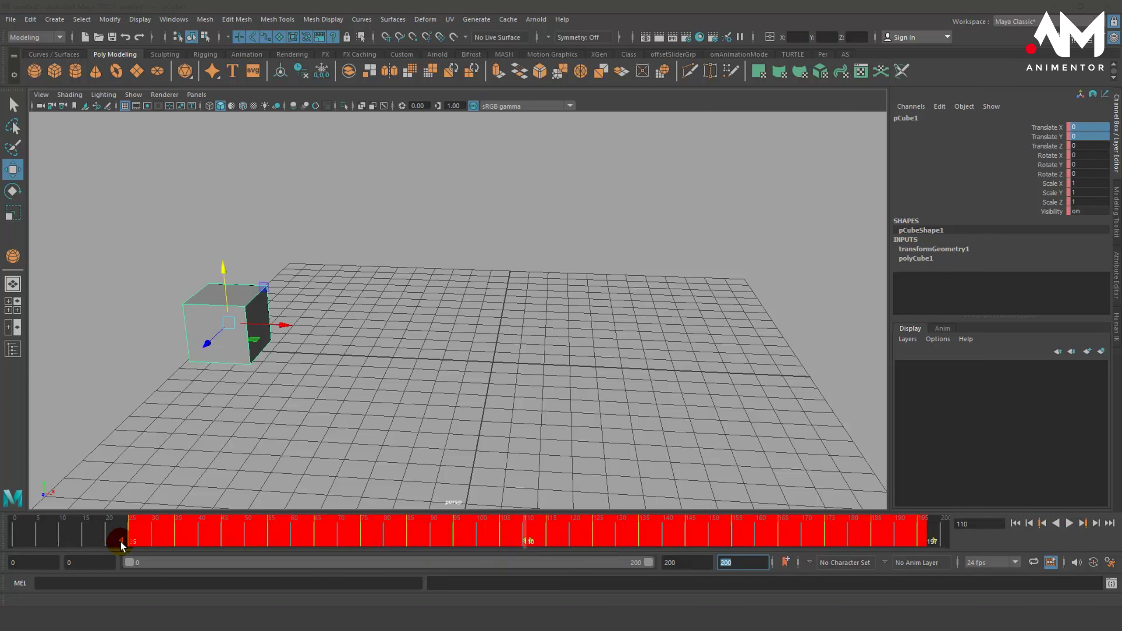
Compress the timing of the selected keys by moving the selection's start to about frame 170, keeping its end in place
{"action": "left_click_drag", "start_coordinate": [120, 539], "coordinate": [793, 536]}
{"action": "key", "text": "alt+v"}
{"action": "key", "text": "alt+v"}
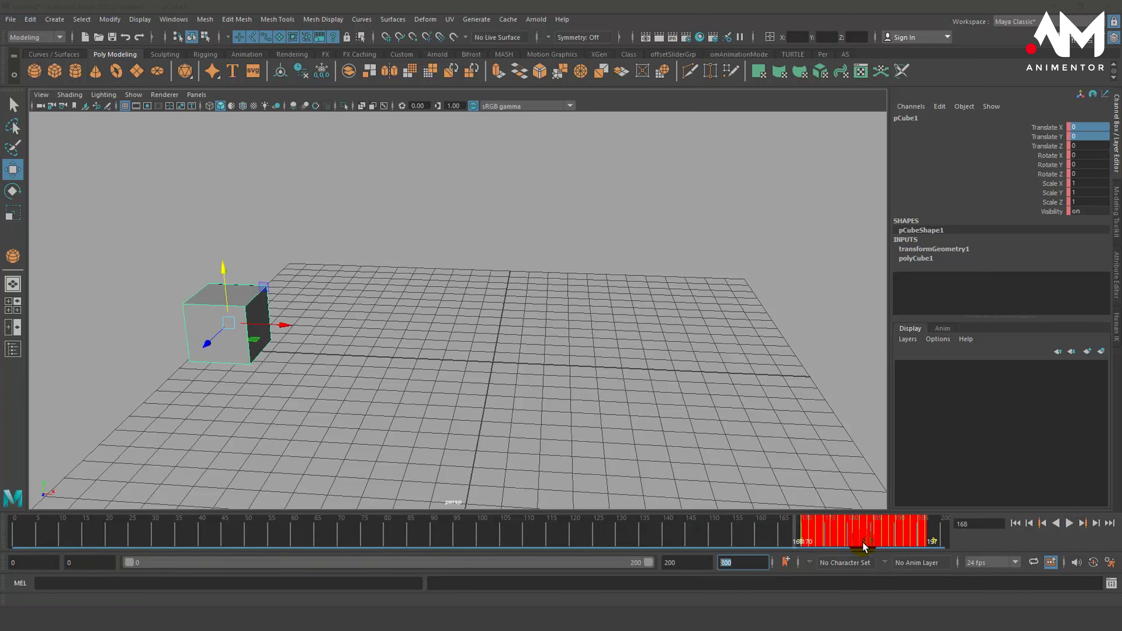
Move the compressed key block back to start at frame 0 and play the faster animation, stopping it after a short preview
{"action": "left_click_drag", "start_coordinate": [865, 540], "coordinate": [75, 540]}
{"action": "left_click", "coordinate": [186, 533]}
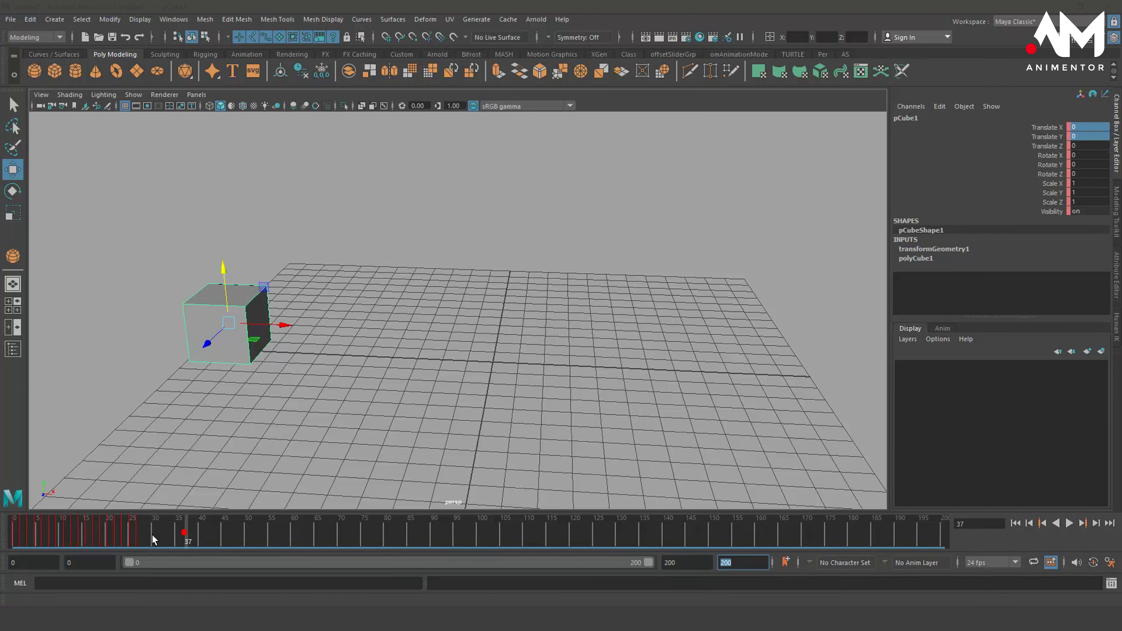
{"action": "left_click_drag", "start_coordinate": [145, 534], "coordinate": [0, 535]}
{"action": "left_click", "coordinate": [1069, 523]}
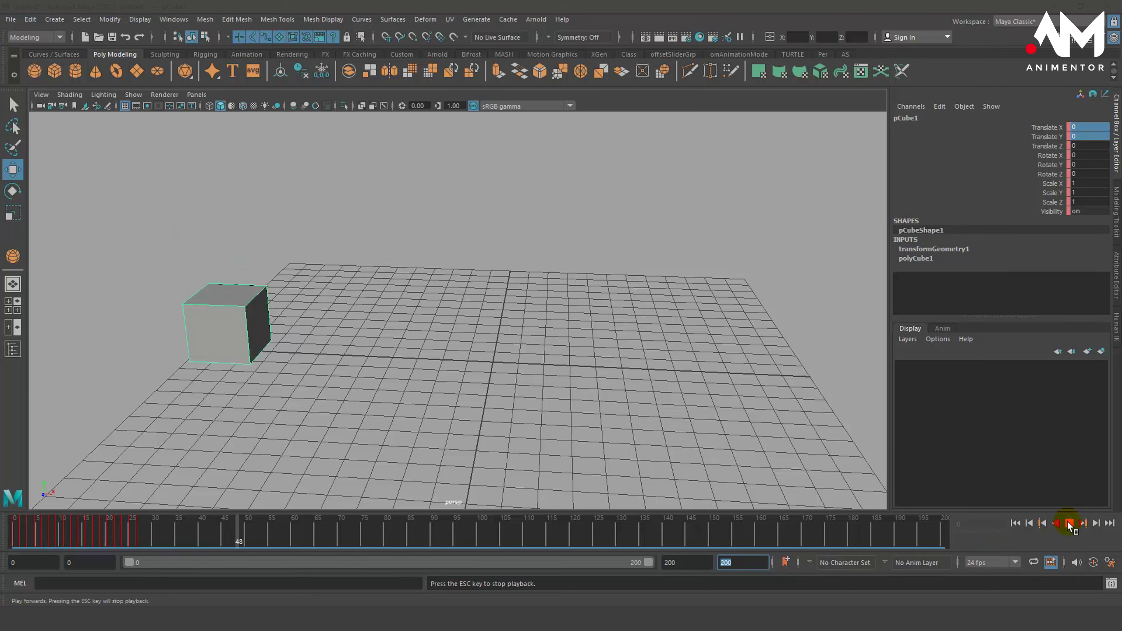
{"action": "key", "text": "Escape"}
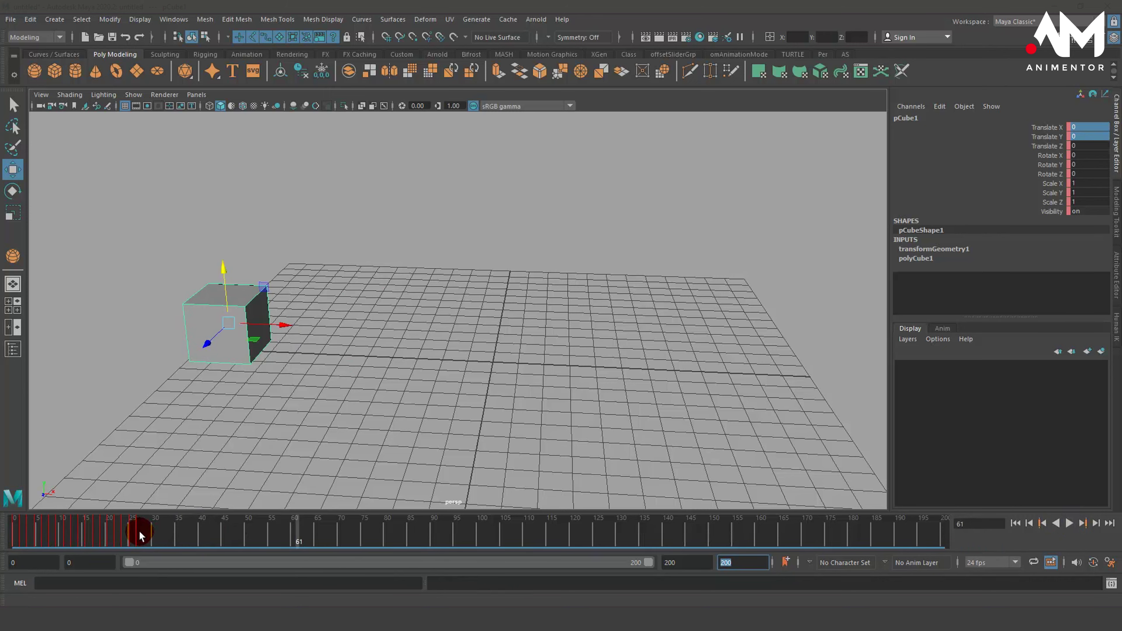
Copy the cube's keys from frame 0 to about frame 28 and paste them starting at frame 40
{"action": "left_click_drag", "start_coordinate": [138, 530], "coordinate": [14, 530], "text": "shift"}
{"action": "right_click", "coordinate": [58, 521]}
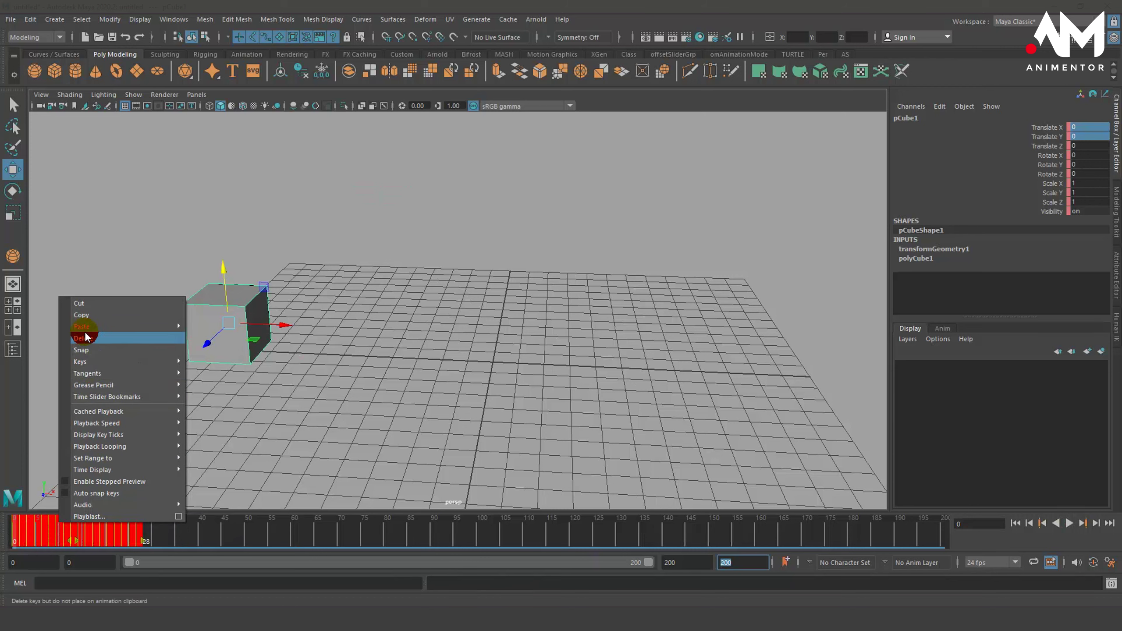
{"action": "left_click", "coordinate": [88, 315]}
{"action": "left_click_drag", "start_coordinate": [164, 531], "coordinate": [317, 546]}
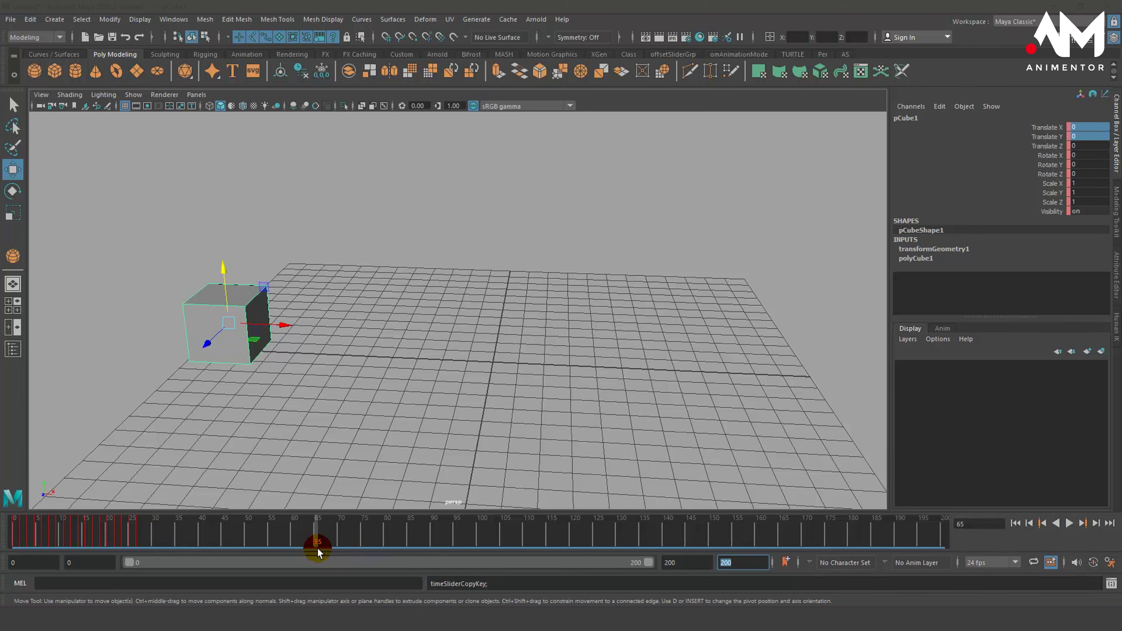
{"action": "left_click_drag", "start_coordinate": [159, 530], "coordinate": [200, 534]}
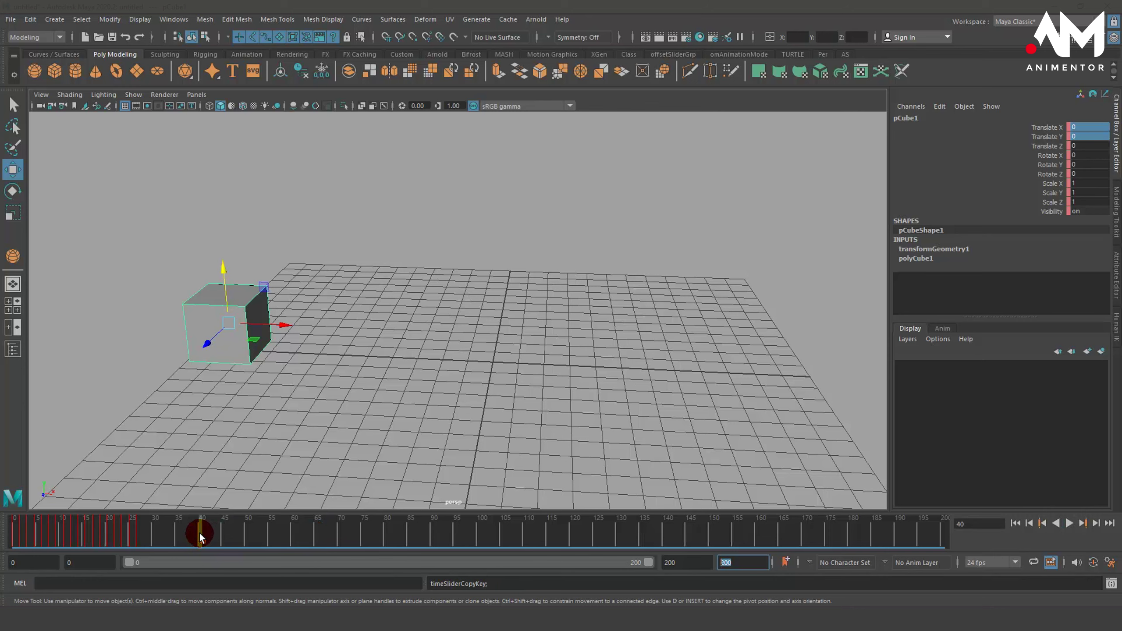
{"action": "right_click_drag", "start_coordinate": [200, 537], "coordinate": [401, 336]}
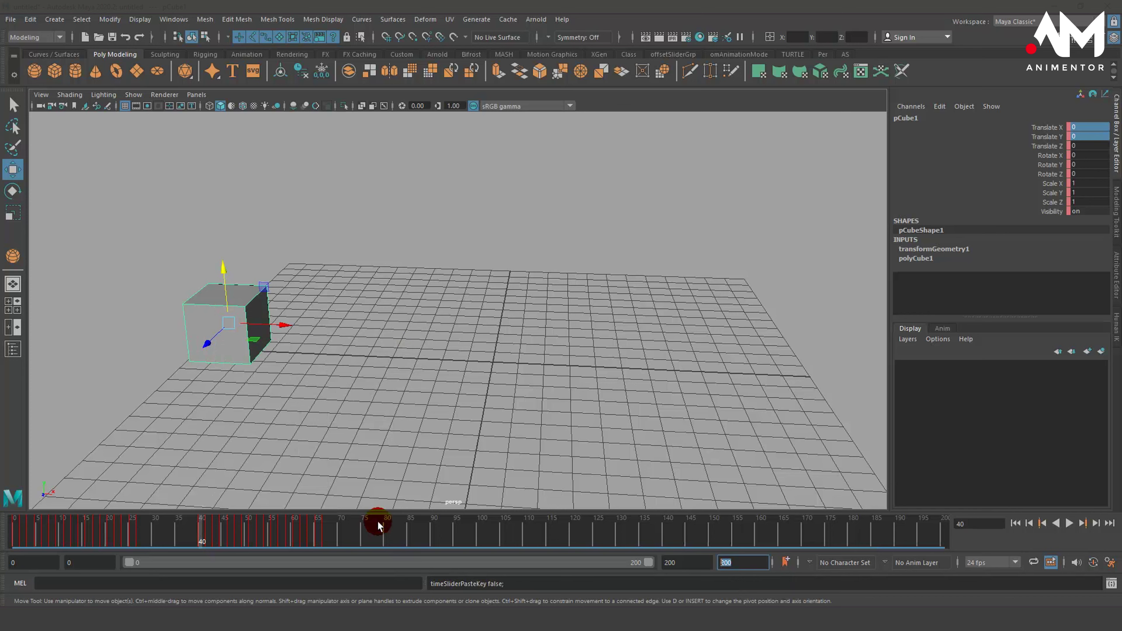
Paste the copied key block three more times, starting at frames 85, 125 and 165
{"action": "left_click_drag", "start_coordinate": [378, 525], "coordinate": [413, 543]}
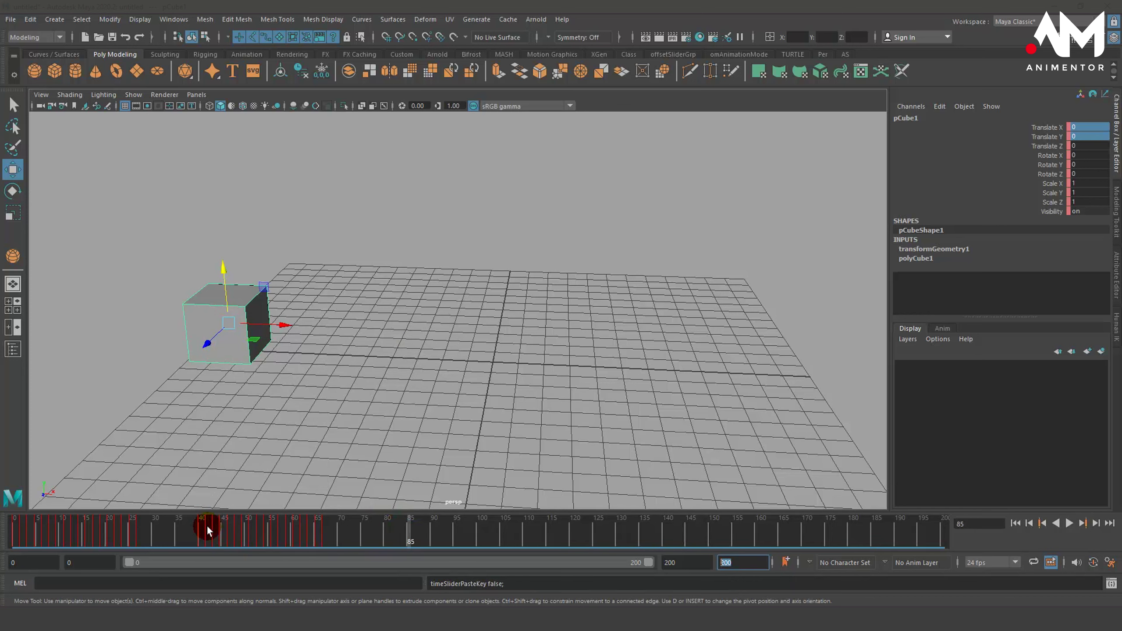
{"action": "right_click_drag", "start_coordinate": [408, 529], "coordinate": [583, 332]}
{"action": "left_click_drag", "start_coordinate": [561, 537], "coordinate": [598, 542]}
{"action": "right_click_drag", "start_coordinate": [596, 543], "coordinate": [761, 335]}
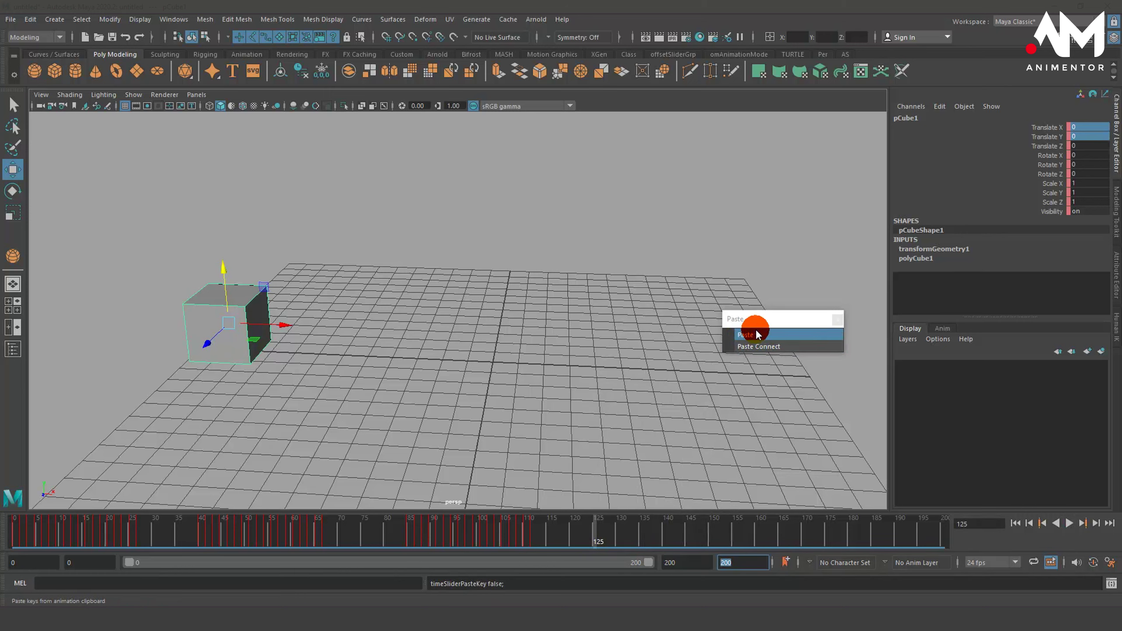
{"action": "left_click", "coordinate": [756, 336]}
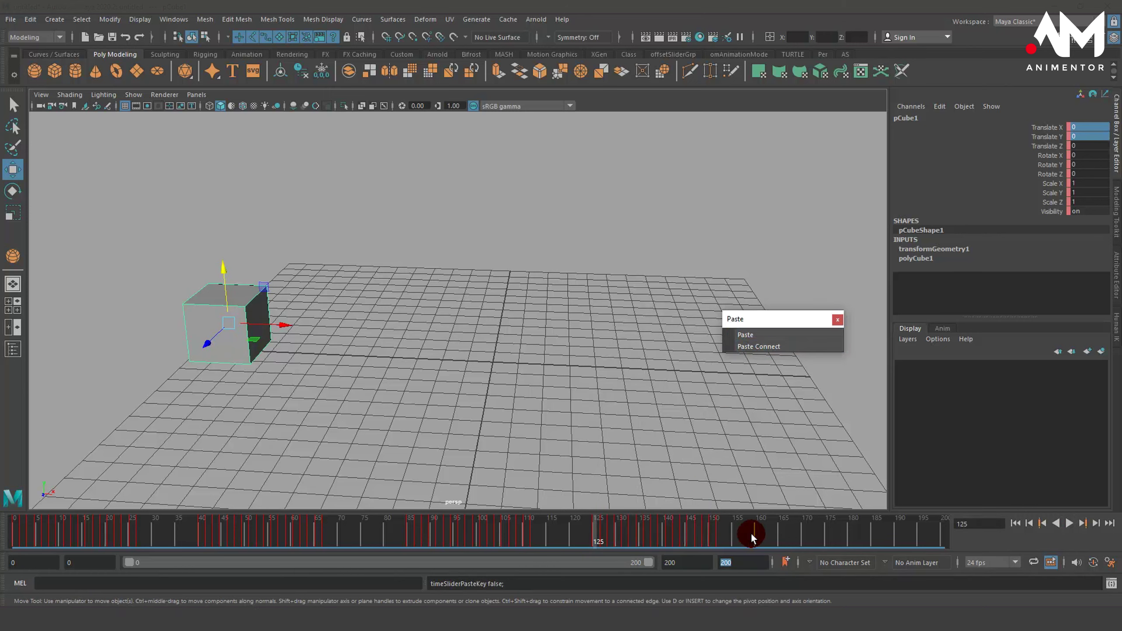
{"action": "left_click", "coordinate": [777, 528]}
{"action": "left_click", "coordinate": [783, 335]}
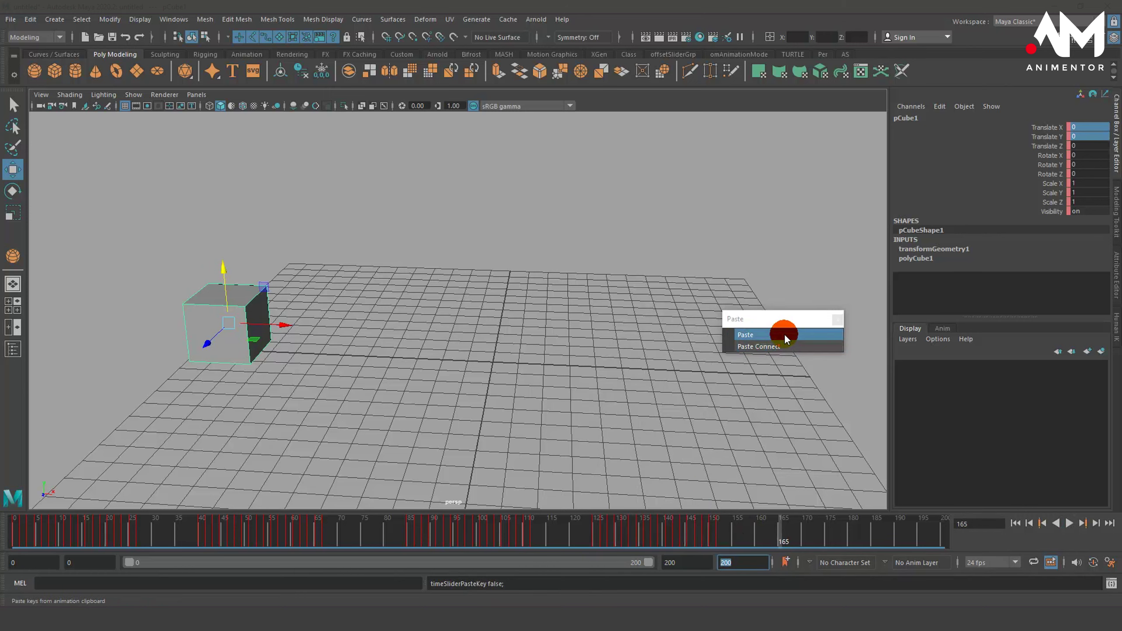
Return to the start of the timeline and play the repeated cube animation, stopping it after a full pass
{"action": "left_click", "coordinate": [25, 556]}
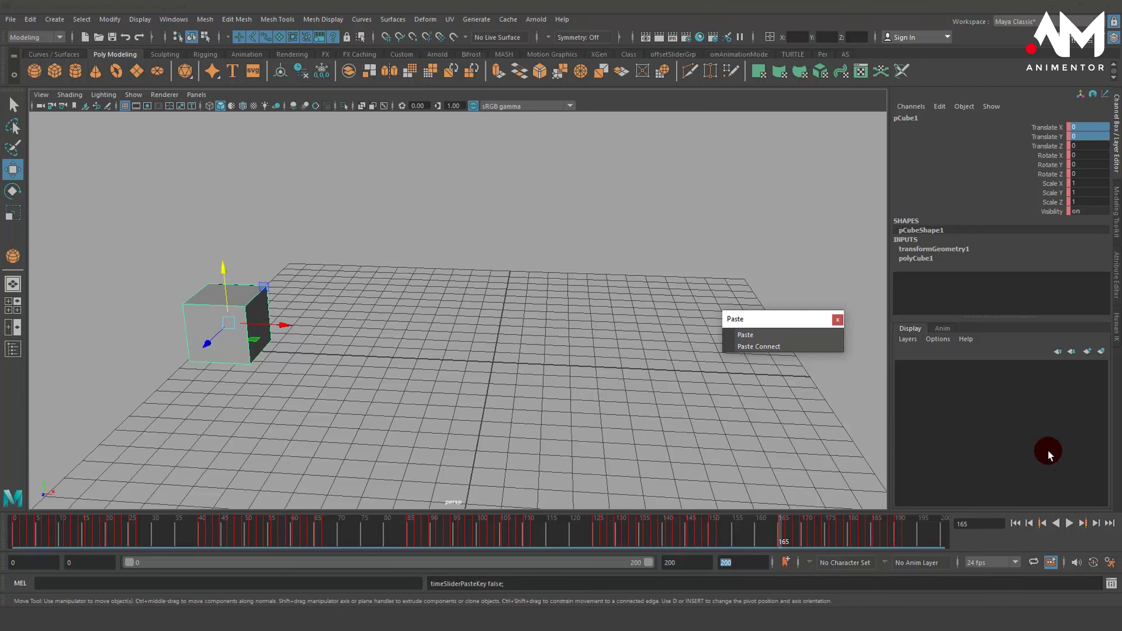
{"action": "left_click", "coordinate": [1015, 522]}
{"action": "left_click", "coordinate": [1068, 522]}
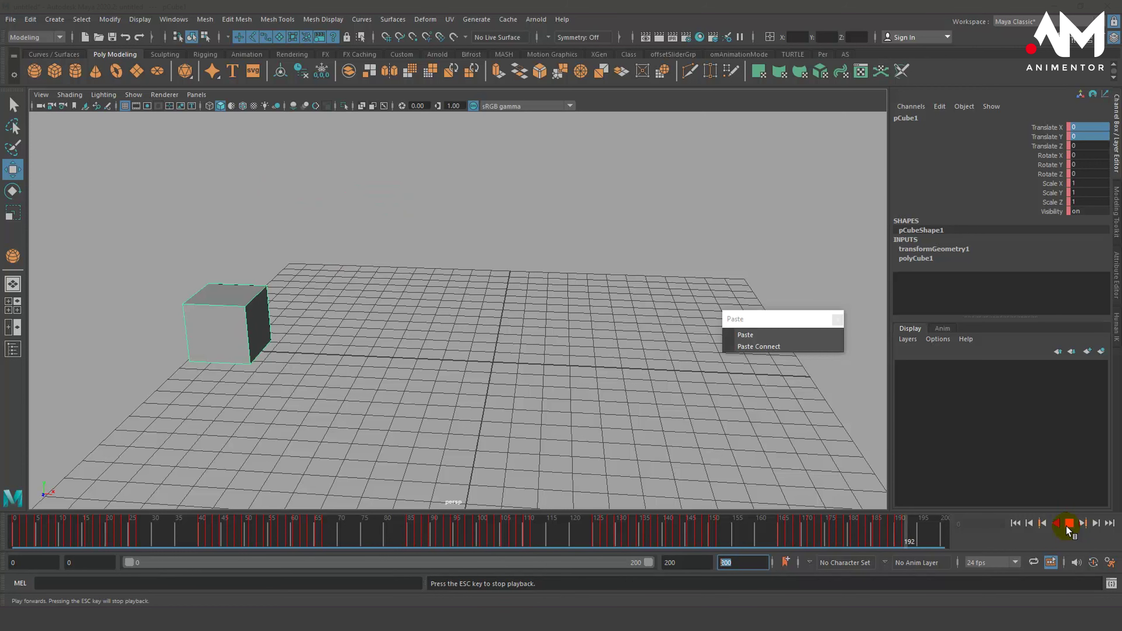
{"action": "left_click", "coordinate": [1069, 524]}
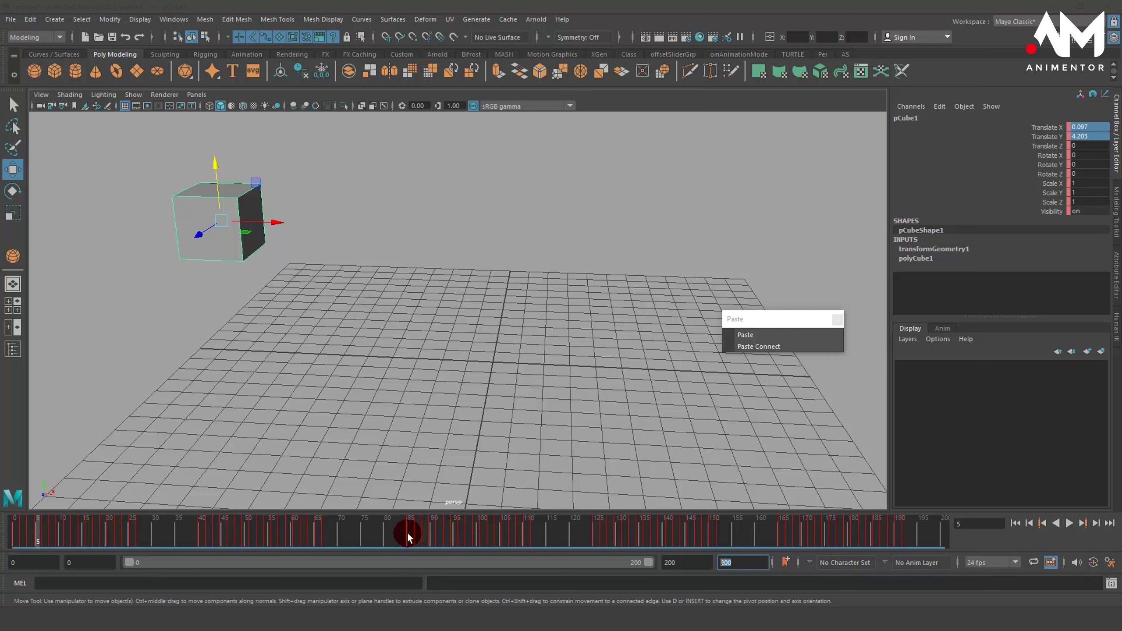
Compress the second key block to about frames 39–61 and rescale the third block to about frames 72–90
{"action": "left_click_drag", "start_coordinate": [407, 531], "coordinate": [435, 546], "text": "shift"}
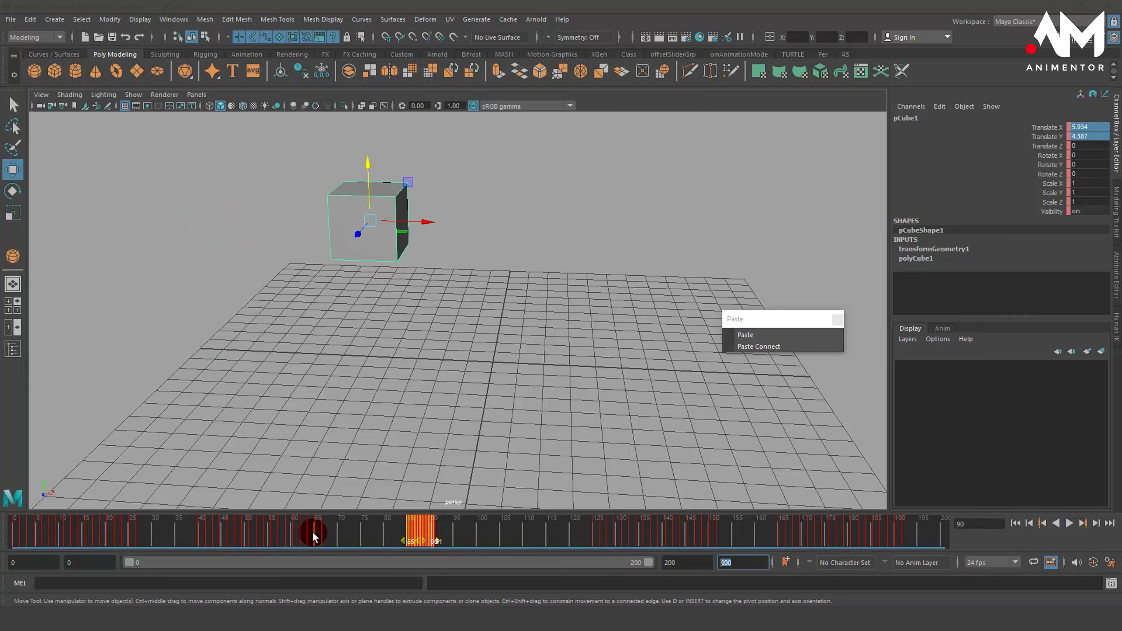
{"action": "left_click_drag", "start_coordinate": [325, 531], "coordinate": [195, 532], "text": "shift"}
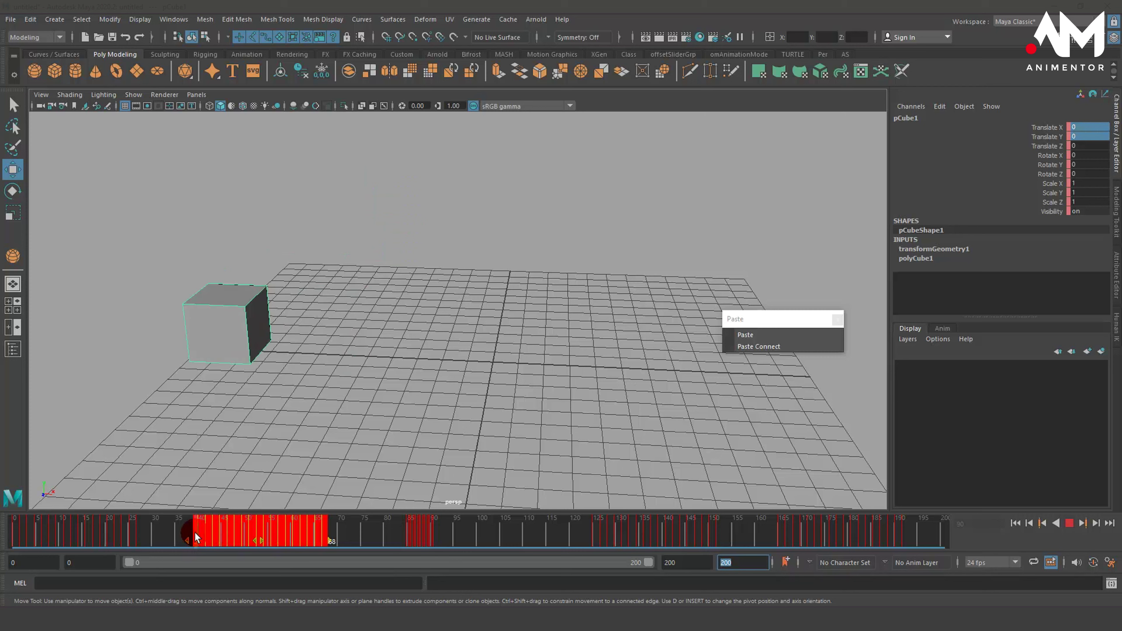
{"action": "left_click_drag", "start_coordinate": [330, 540], "coordinate": [317, 540]}
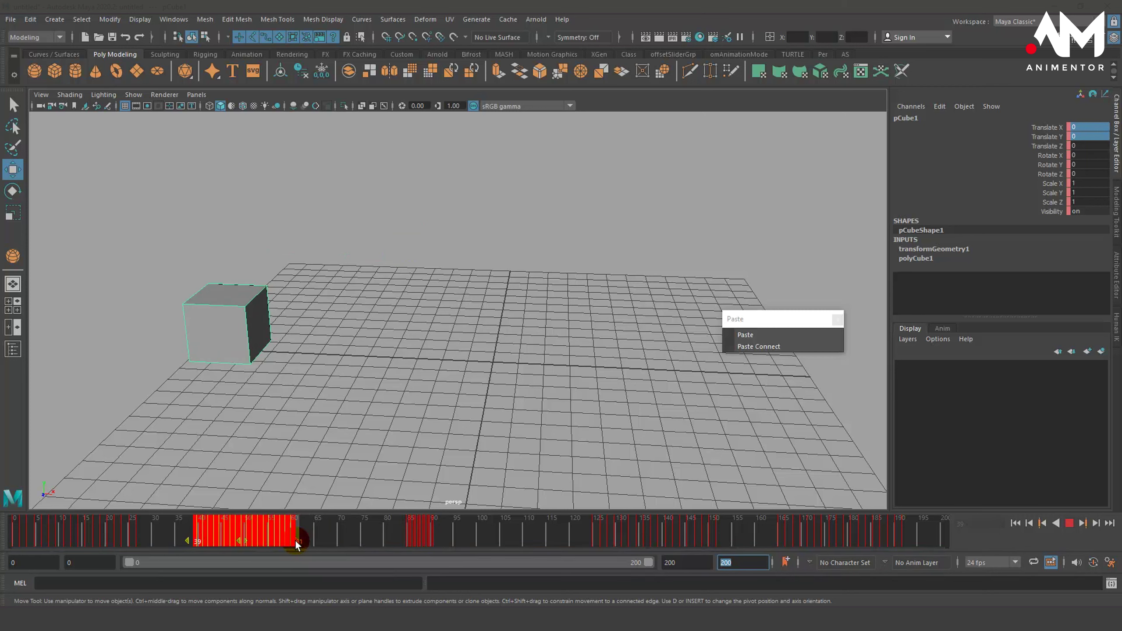
{"action": "mouse_move", "coordinate": [403, 528]}
{"action": "left_mouse_down", "text": "shift"}
{"action": "mouse_move", "coordinate": [436, 528]}
{"action": "mouse_move", "coordinate": [444, 552]}
{"action": "mouse_move", "coordinate": [485, 547]}
{"action": "mouse_move", "coordinate": [386, 540]}
{"action": "left_mouse_up", "text": "shift"}
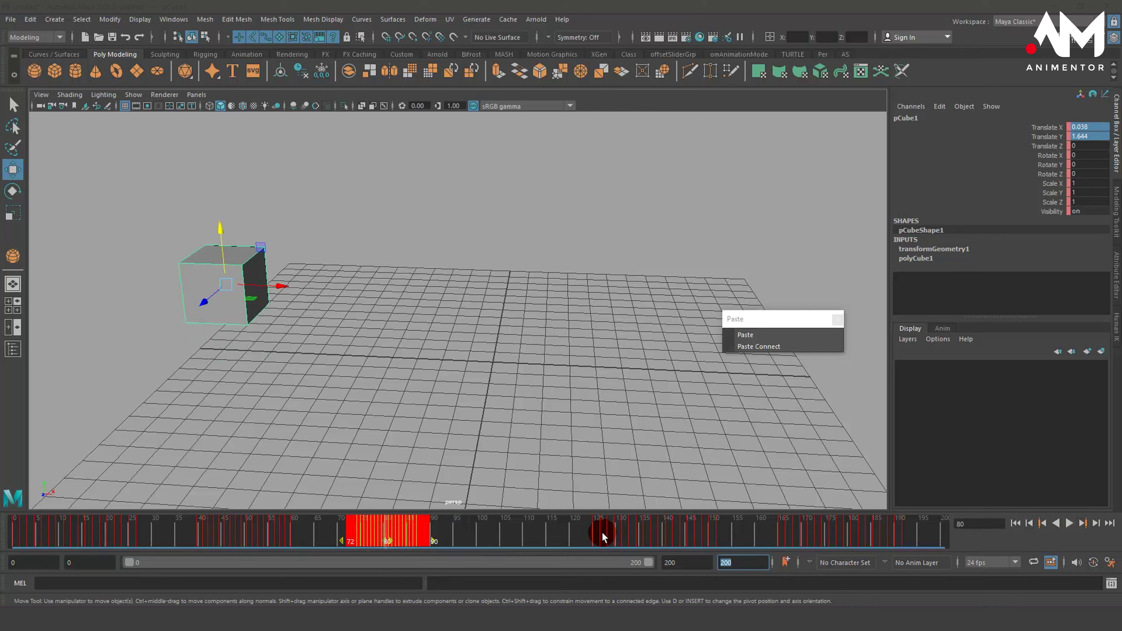
Select the key block from frame 124 to 153, shift it earlier and compress it to about frames 97–106
{"action": "left_click", "coordinate": [590, 529]}
{"action": "left_click_drag", "start_coordinate": [590, 532], "coordinate": [720, 538], "text": "shift"}
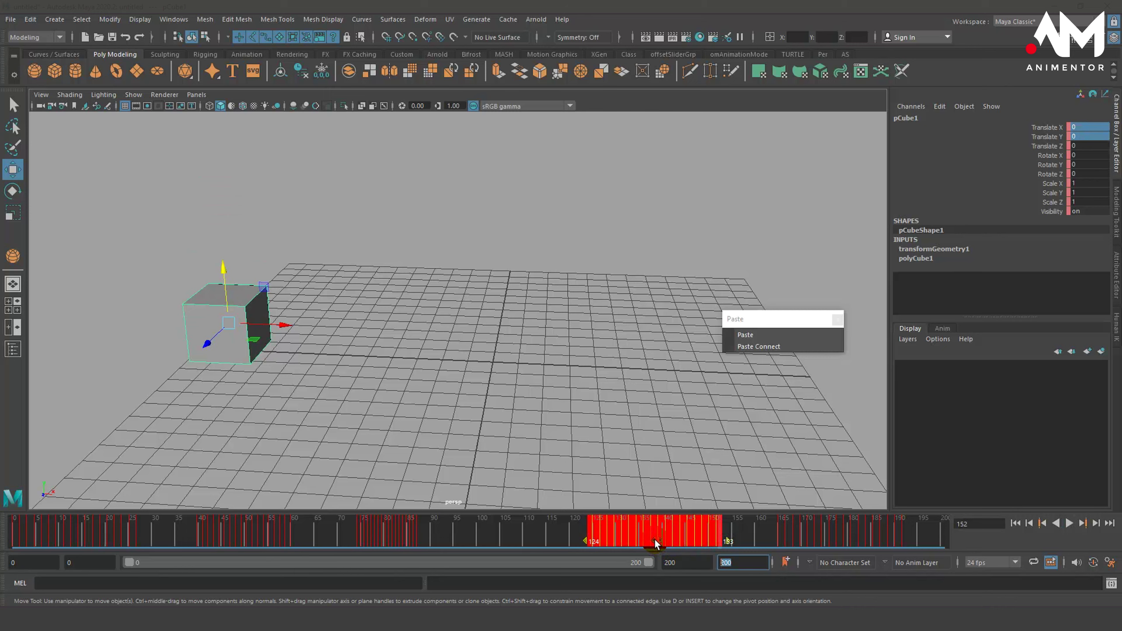
{"action": "left_click_drag", "start_coordinate": [654, 540], "coordinate": [528, 543]}
{"action": "left_click_drag", "start_coordinate": [602, 542], "coordinate": [507, 546]}
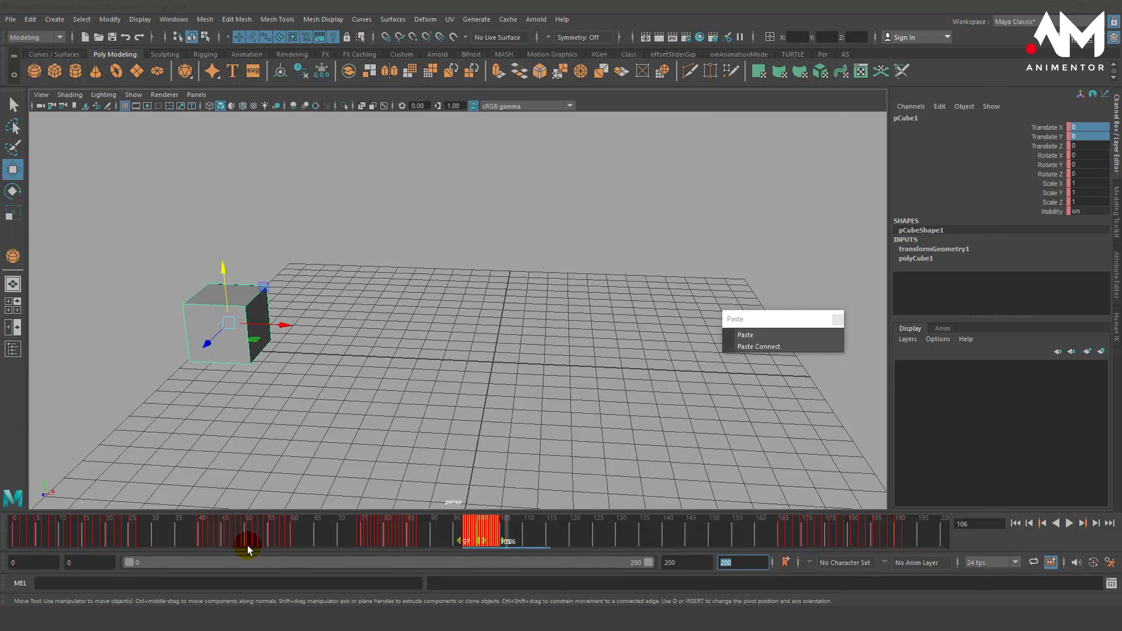
Select the last key block from frame 164 to 193, move it to start at frame 112 and compress it to a few frames
{"action": "left_click_drag", "start_coordinate": [800, 535], "coordinate": [906, 529]}
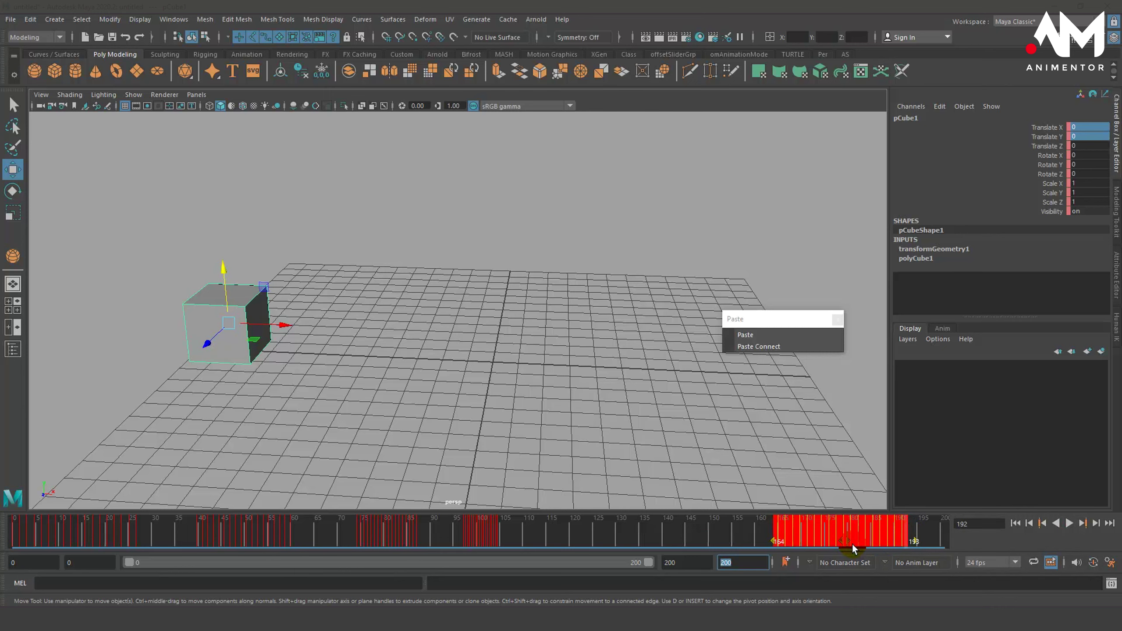
{"action": "mouse_move", "coordinate": [849, 539]}
{"action": "left_mouse_down"}
{"action": "mouse_move", "coordinate": [683, 544]}
{"action": "mouse_move", "coordinate": [774, 526]}
{"action": "mouse_move", "coordinate": [915, 532]}
{"action": "left_mouse_up"}
{"action": "left_click_drag", "start_coordinate": [845, 539], "coordinate": [602, 544]}
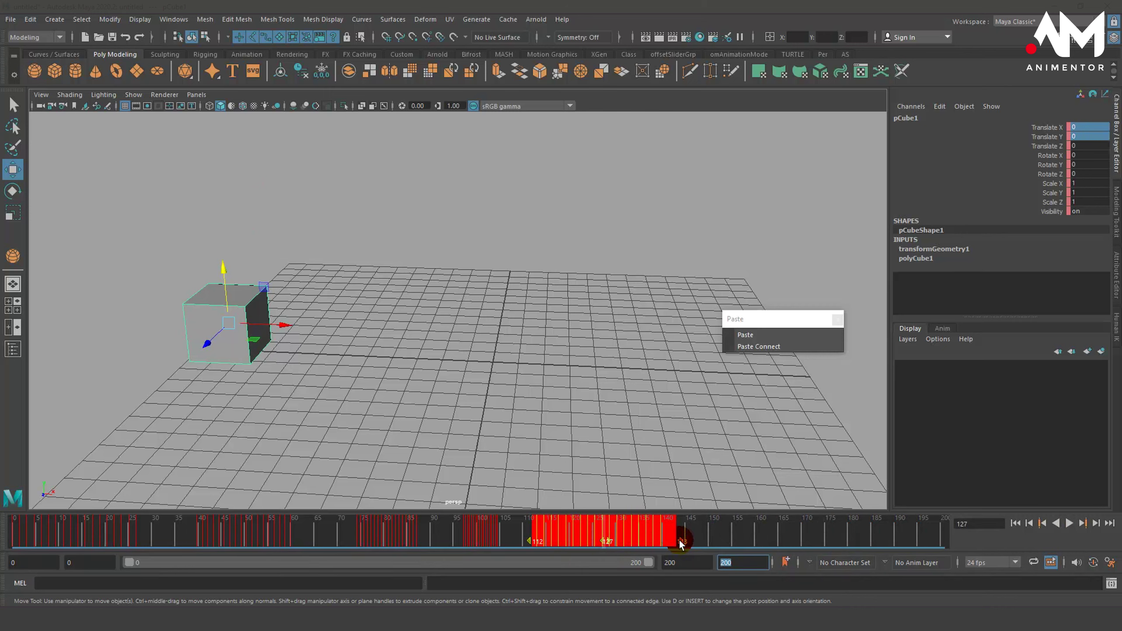
{"action": "left_click_drag", "start_coordinate": [680, 542], "coordinate": [550, 543]}
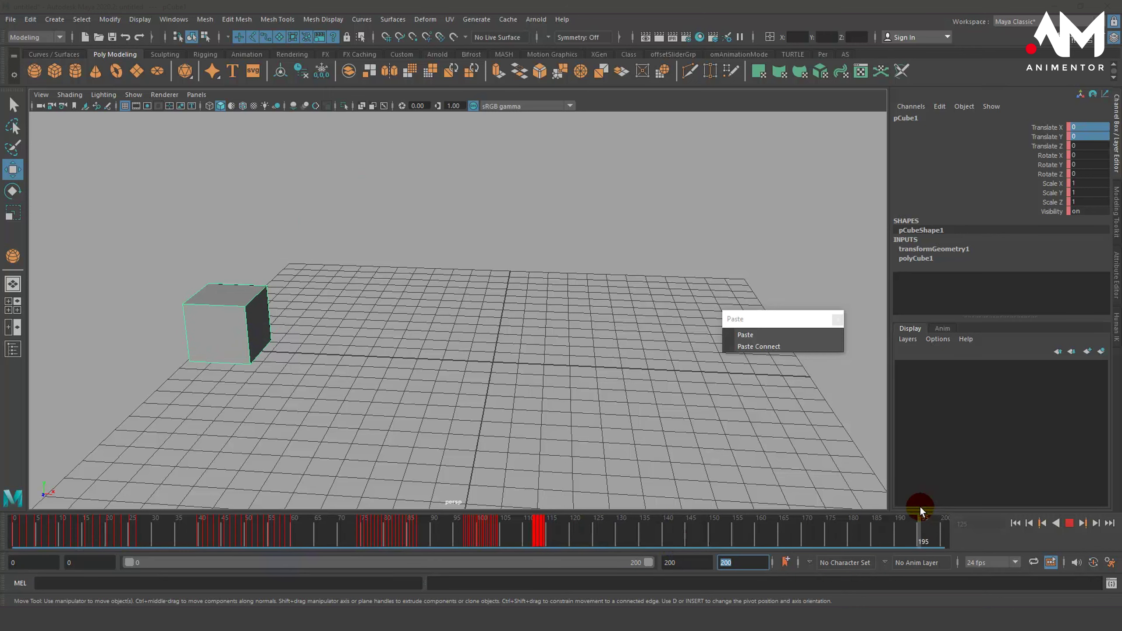
Preview the progressively faster cube animation and scrub the current time to frame 45
{"action": "left_click", "coordinate": [1066, 522]}
{"action": "left_click", "coordinate": [208, 539]}
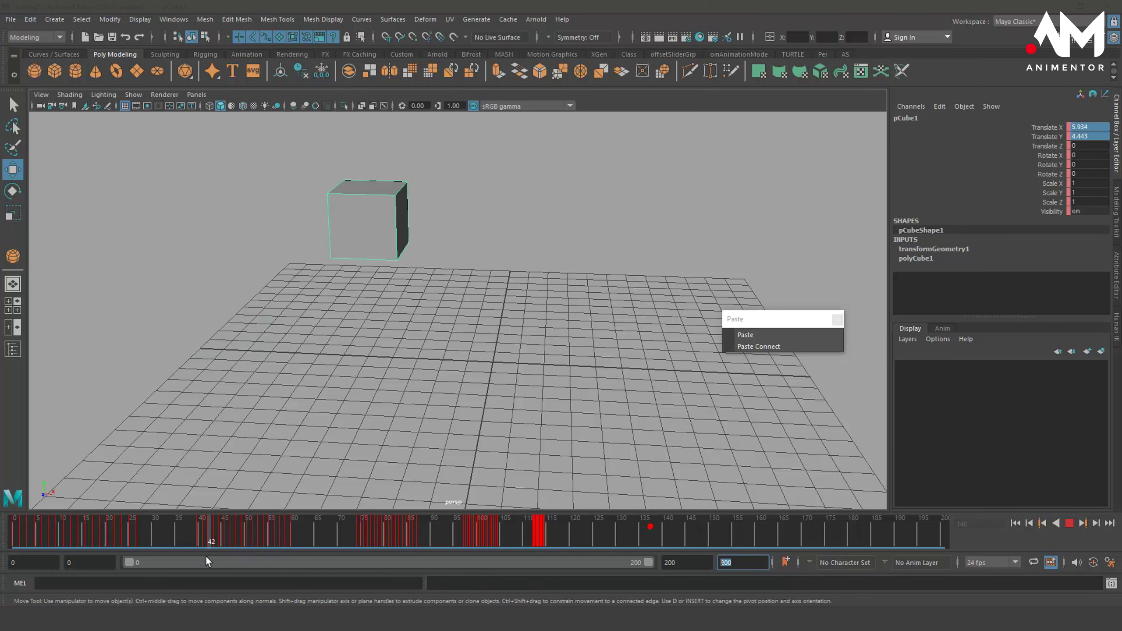
{"action": "mouse_move", "coordinate": [206, 557]}
{"action": "left_mouse_down"}
{"action": "mouse_move", "coordinate": [534, 539]}
{"action": "mouse_move", "coordinate": [1, 599]}
{"action": "mouse_move", "coordinate": [851, 530]}
{"action": "mouse_move", "coordinate": [187, 589]}
{"action": "mouse_move", "coordinate": [947, 557]}
{"action": "mouse_move", "coordinate": [3, 599]}
{"action": "mouse_move", "coordinate": [890, 583]}
{"action": "mouse_move", "coordinate": [88, 598]}
{"action": "mouse_move", "coordinate": [222, 589]}
{"action": "left_mouse_up"}
{"action": "mouse_move", "coordinate": [248, 529]}
{"action": "right_mouse_down"}
{"action": "mouse_move", "coordinate": [271, 467]}
{"action": "mouse_move", "coordinate": [289, 293]}
{"action": "right_mouse_up"}
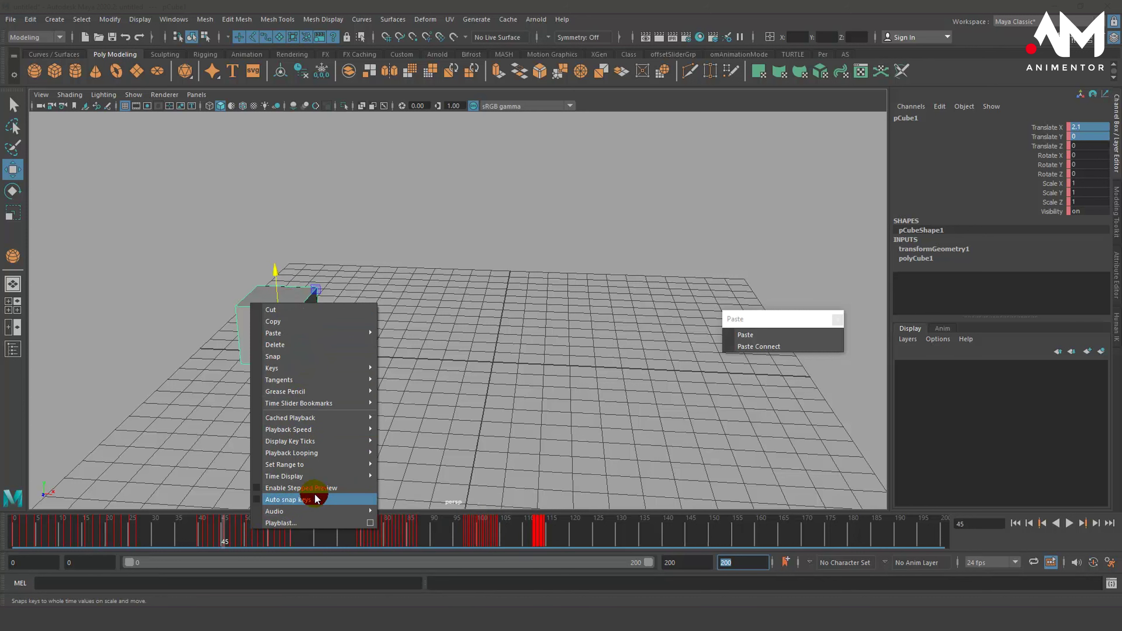
{"action": "mouse_move", "coordinate": [352, 463]}
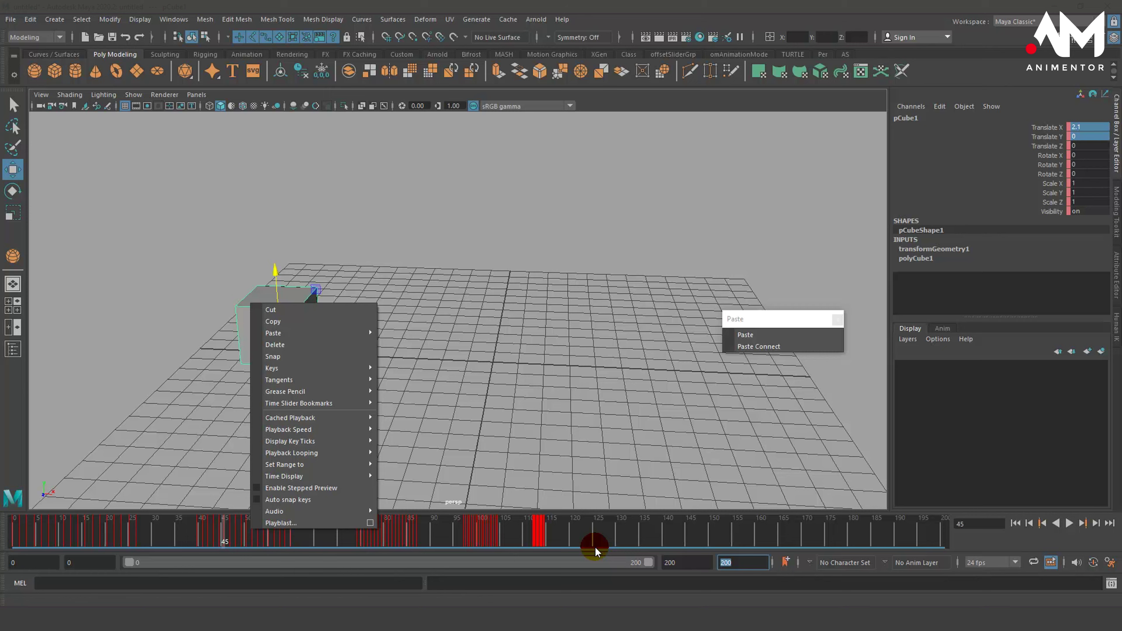
Open the Graph Editor, examine the cube's animation curves across all key blocks, and close the editor
{"action": "left_click", "coordinate": [175, 19]}
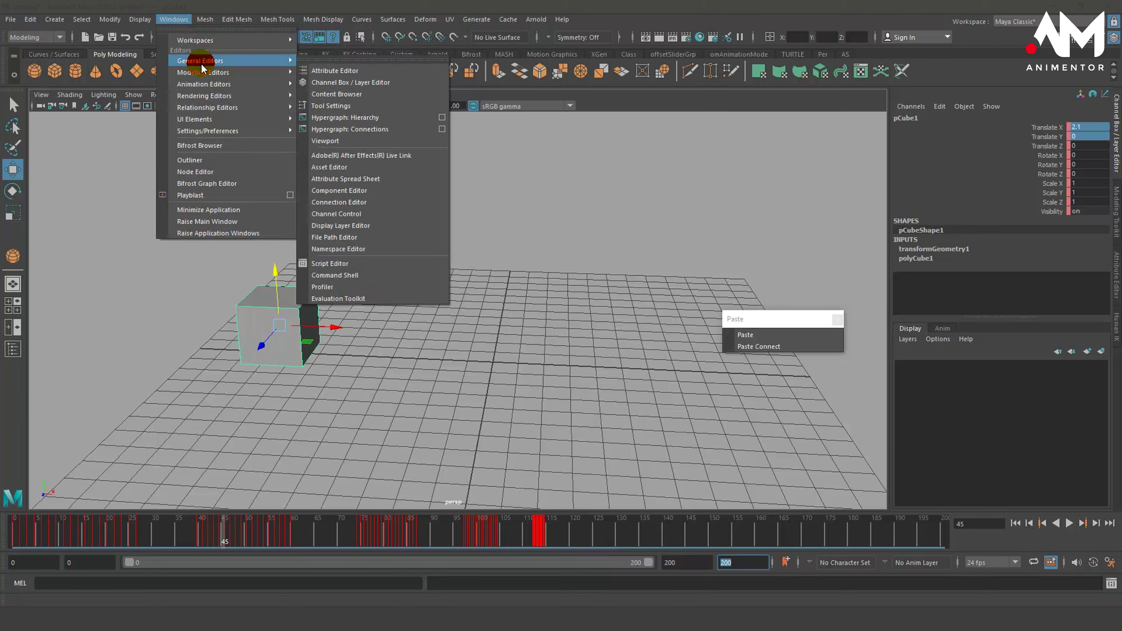
{"action": "mouse_move", "coordinate": [203, 84]}
{"action": "left_click", "coordinate": [353, 95]}
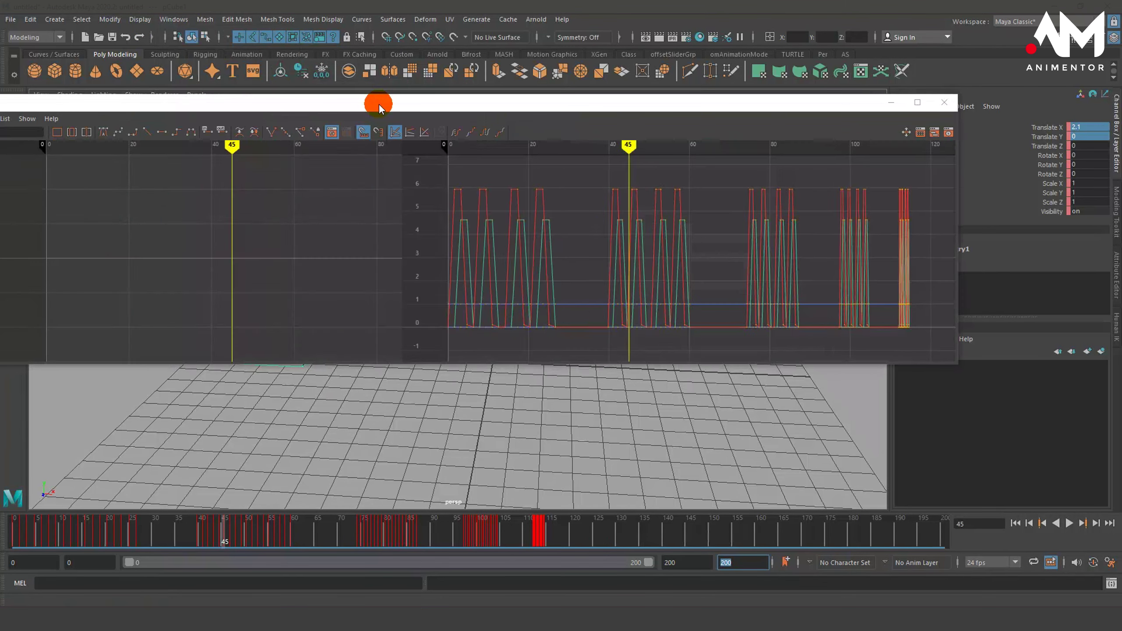
{"action": "left_click_drag", "start_coordinate": [379, 108], "coordinate": [476, 77]}
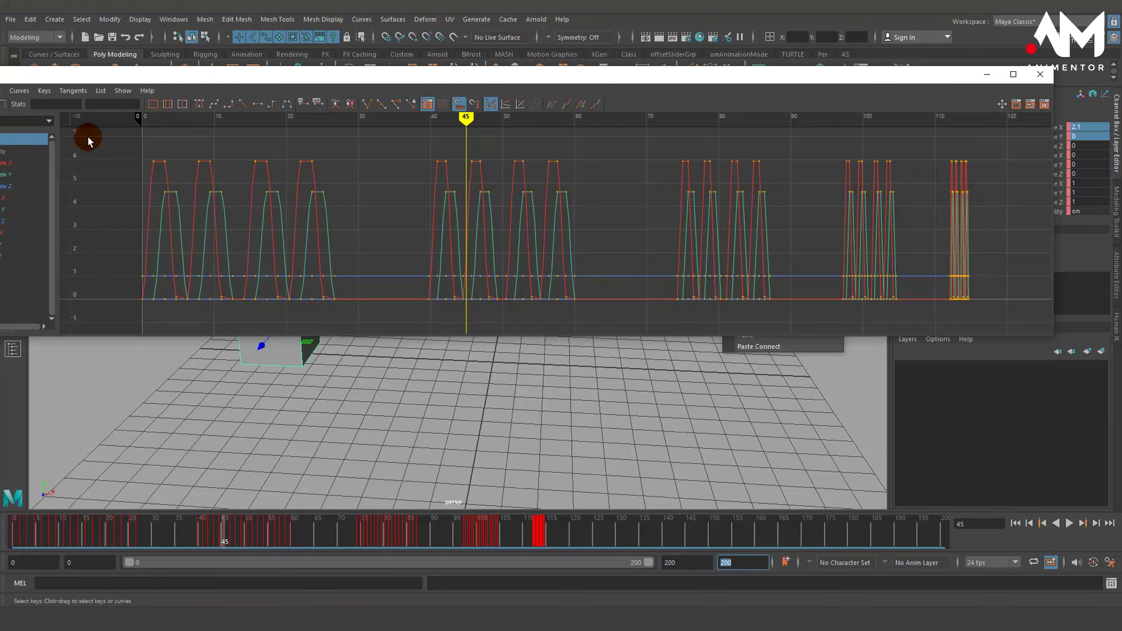
{"action": "left_click", "coordinate": [1041, 83]}
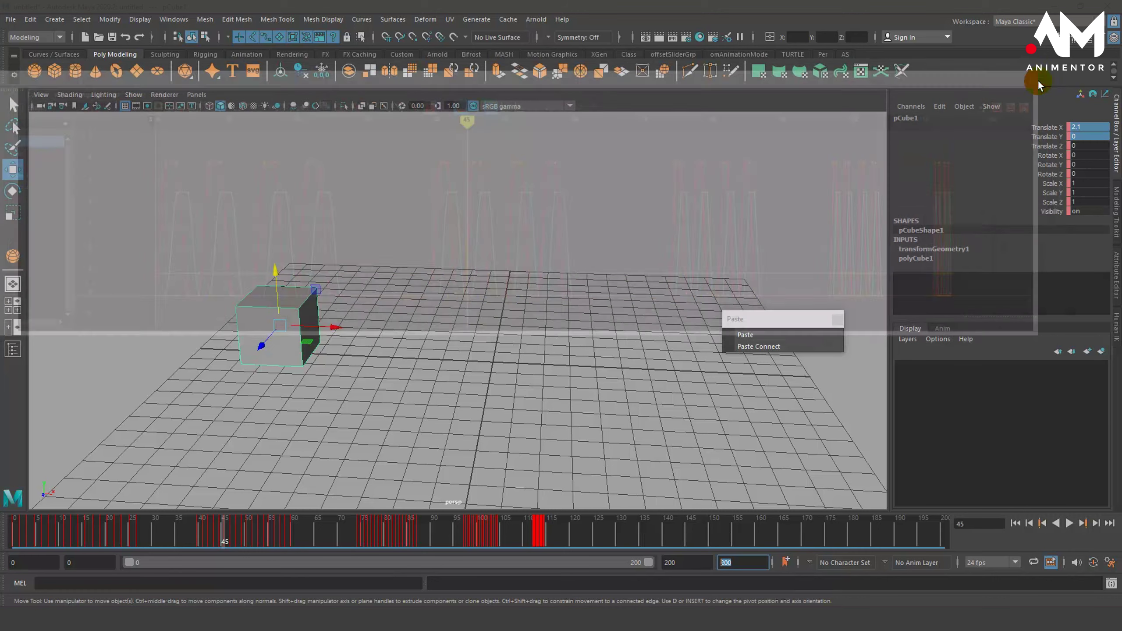
Review the tangent types offered for the timeline keys and return the current time to frame 0
{"action": "right_click", "coordinate": [402, 525]}
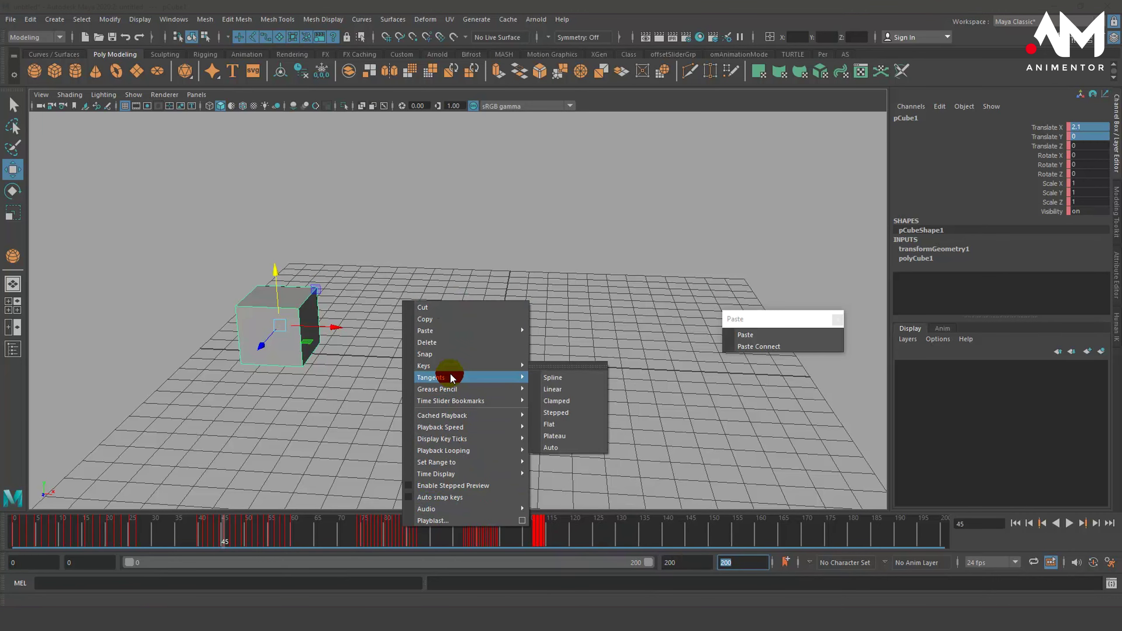
{"action": "mouse_move", "coordinate": [472, 373]}
{"action": "left_click", "coordinate": [574, 539]}
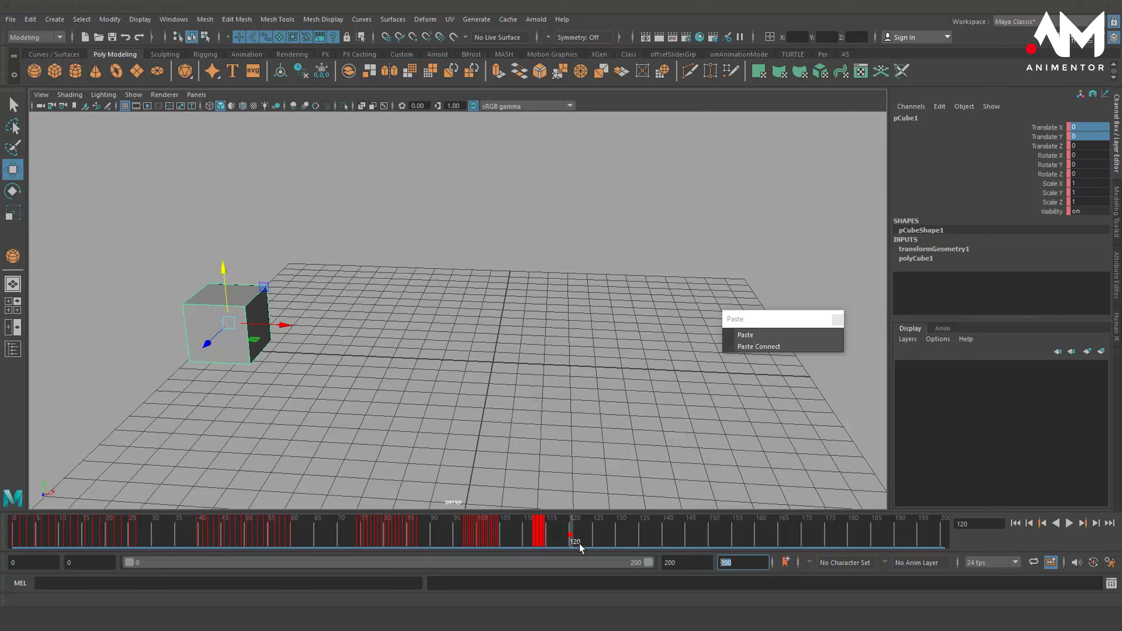
{"action": "left_click_drag", "start_coordinate": [579, 542], "coordinate": [3, 533]}
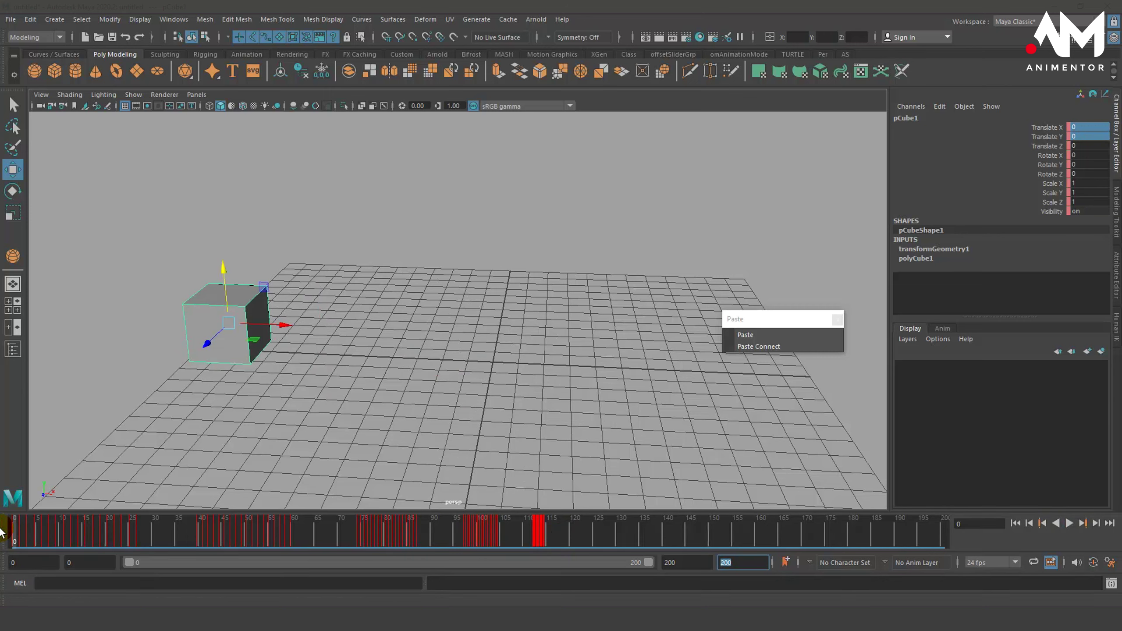